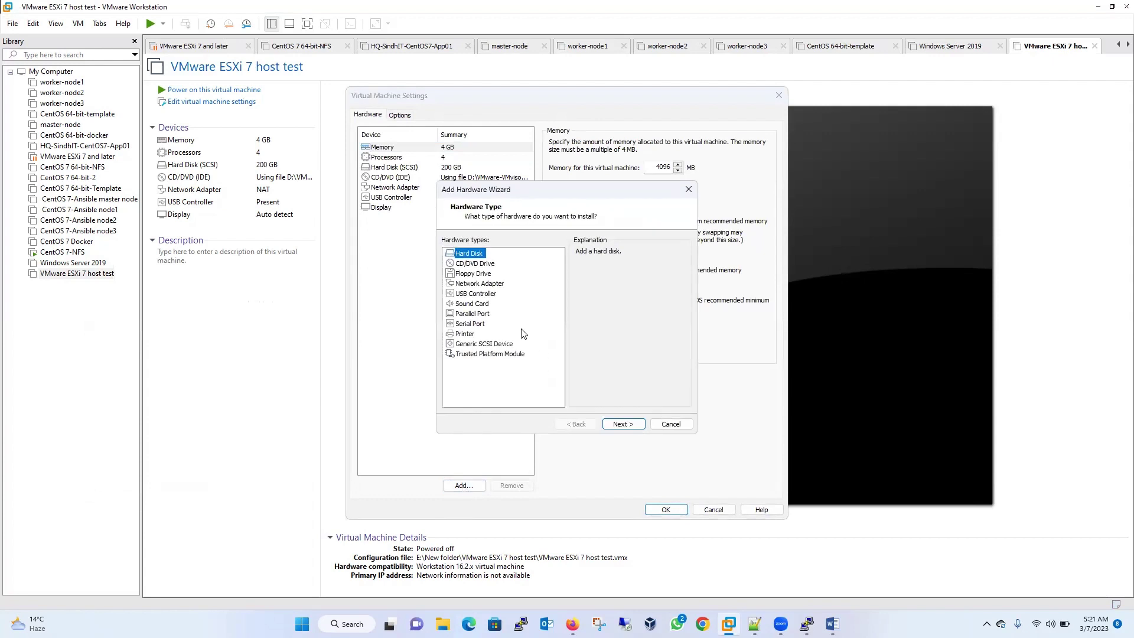
- Add two more Network Adapters to the ESXi 7 host test VM, save the settings, and power it on
{"action": "left_click", "coordinate": [479, 284]}
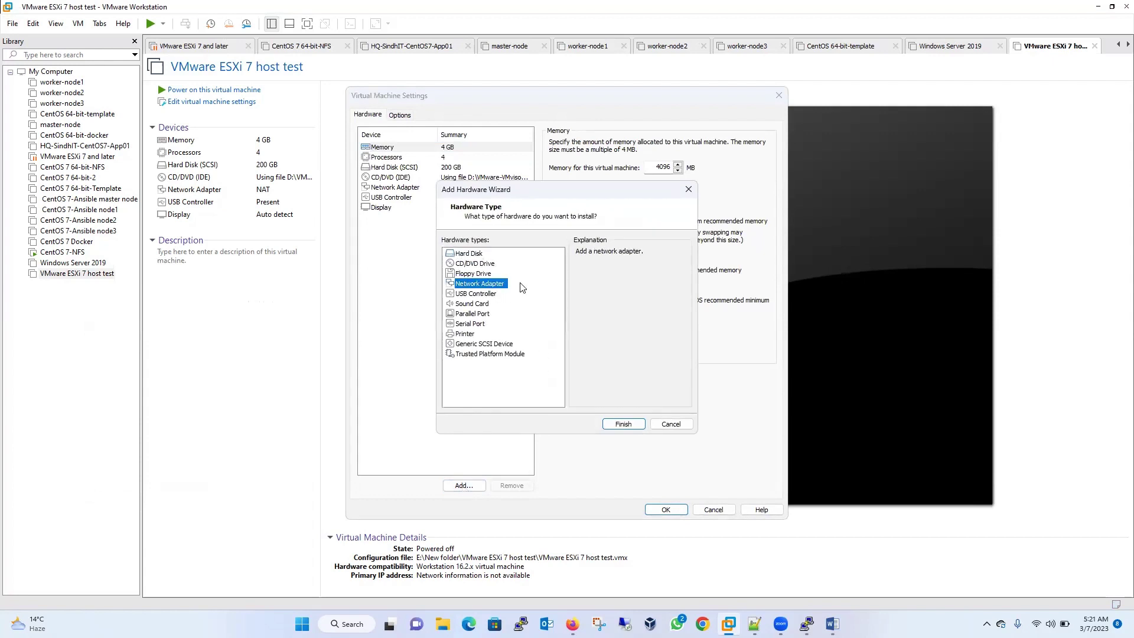
{"action": "left_click", "coordinate": [628, 425]}
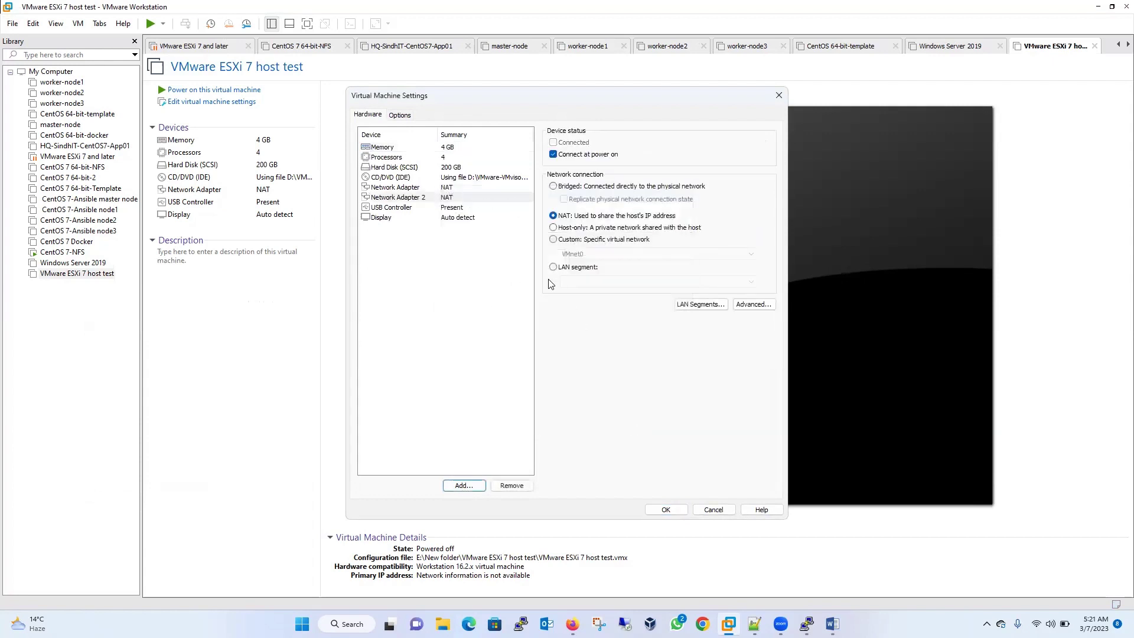
{"action": "left_click", "coordinate": [465, 486]}
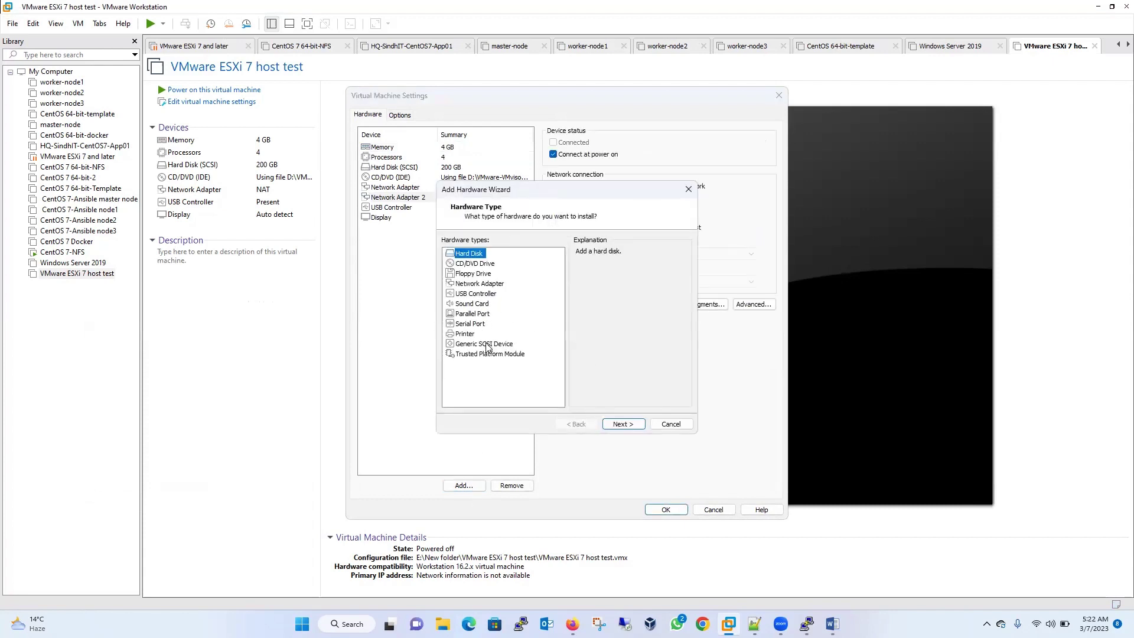
{"action": "left_click", "coordinate": [480, 288]}
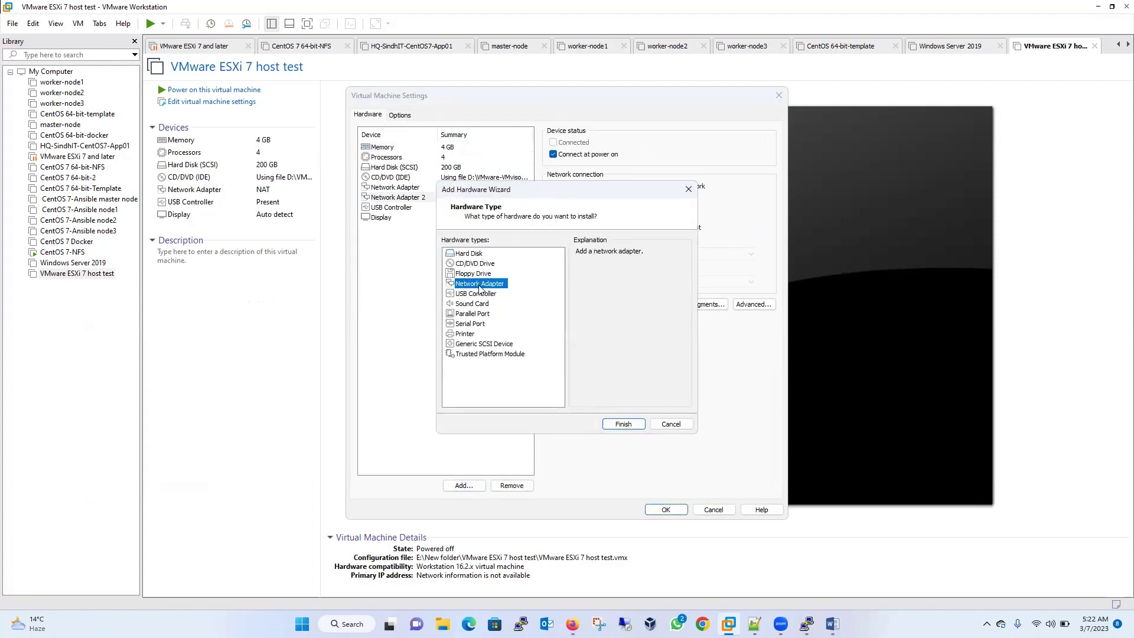
{"action": "left_click", "coordinate": [623, 425]}
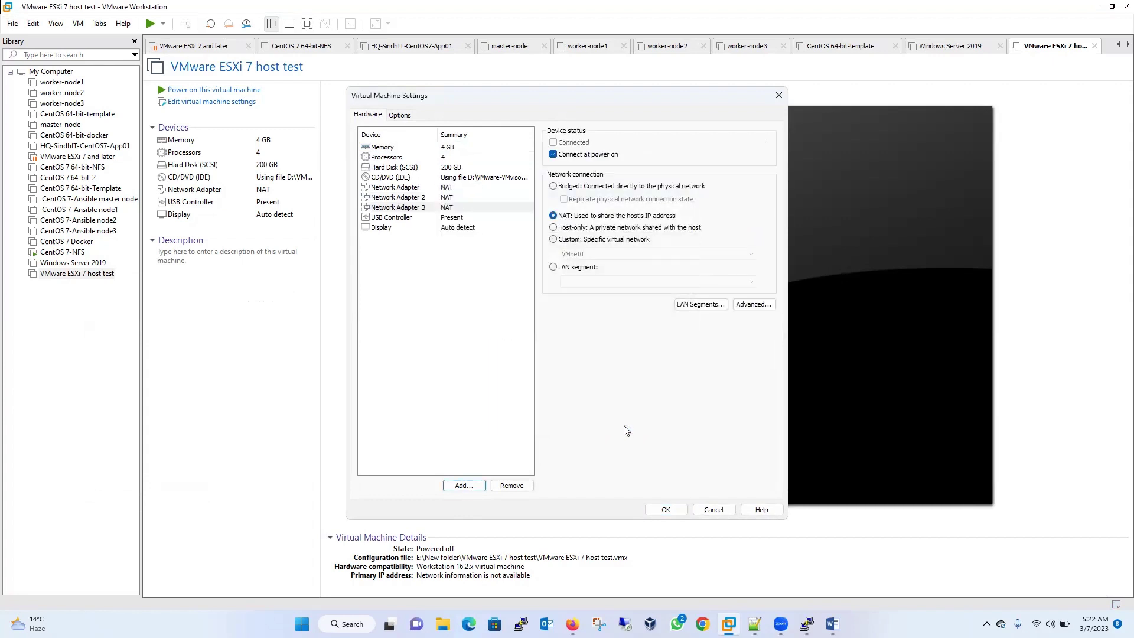
{"action": "left_click", "coordinate": [666, 510]}
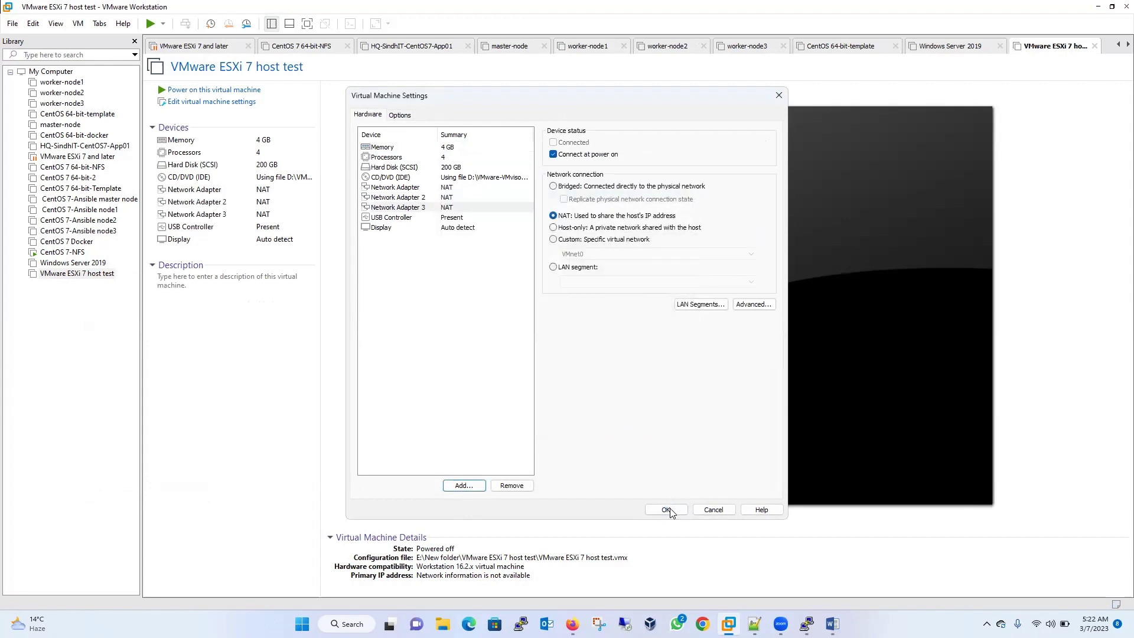
{"action": "left_click", "coordinate": [204, 90]}
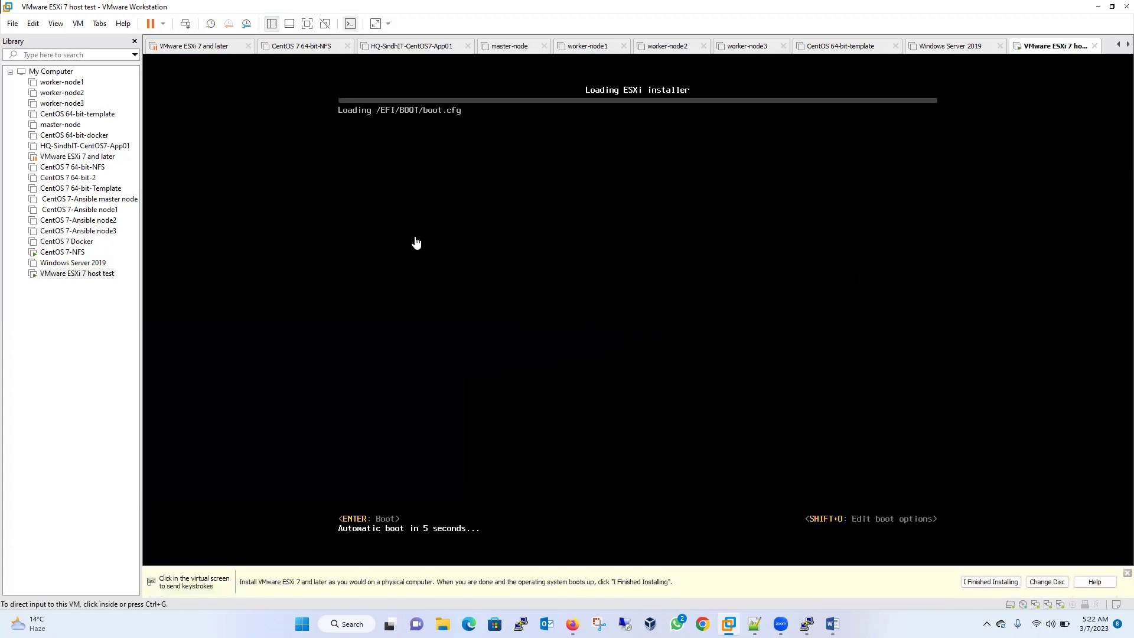
- Let the ESXi installer load in the VM console, then release input and open File Explorer
{"action": "left_click", "coordinate": [455, 298]}
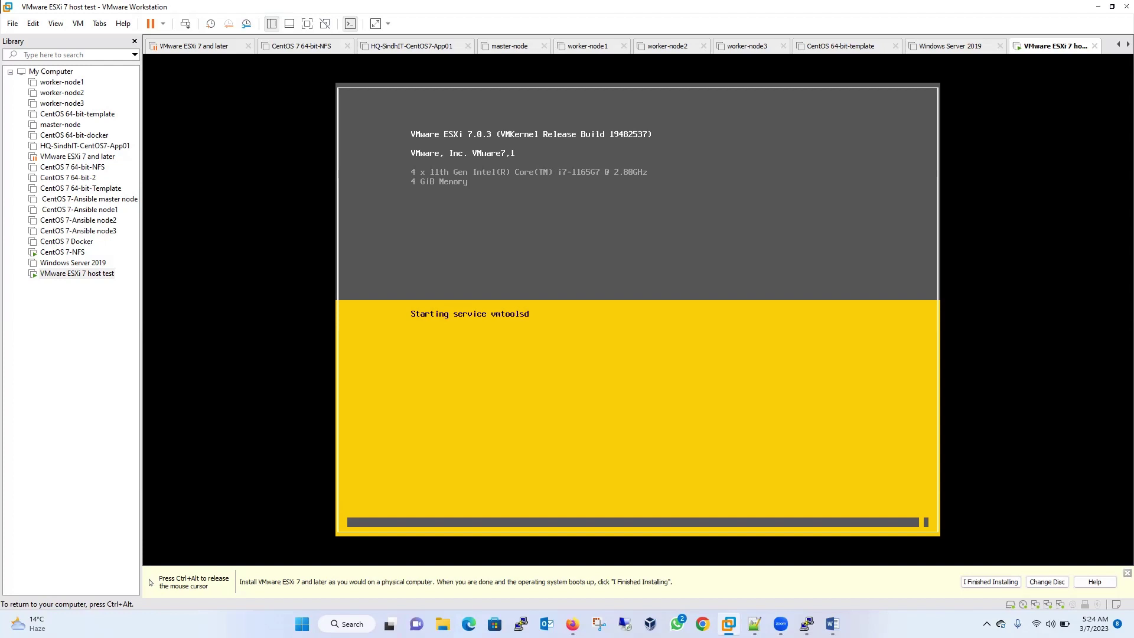
{"action": "key", "text": "ctrl+alt"}
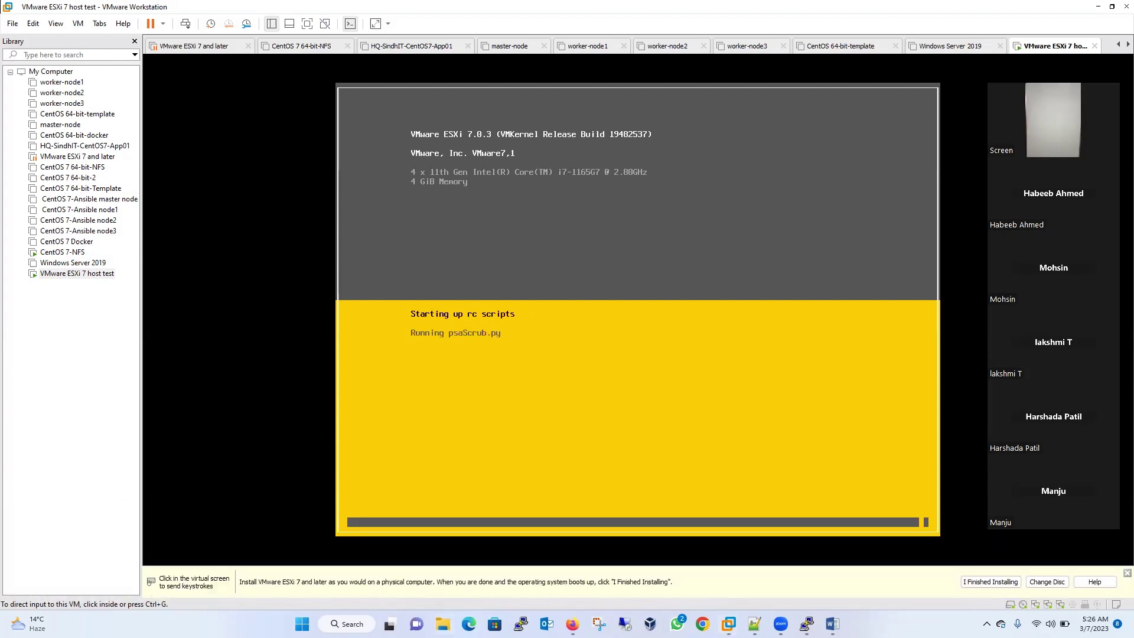
{"action": "key", "text": "super+e"}
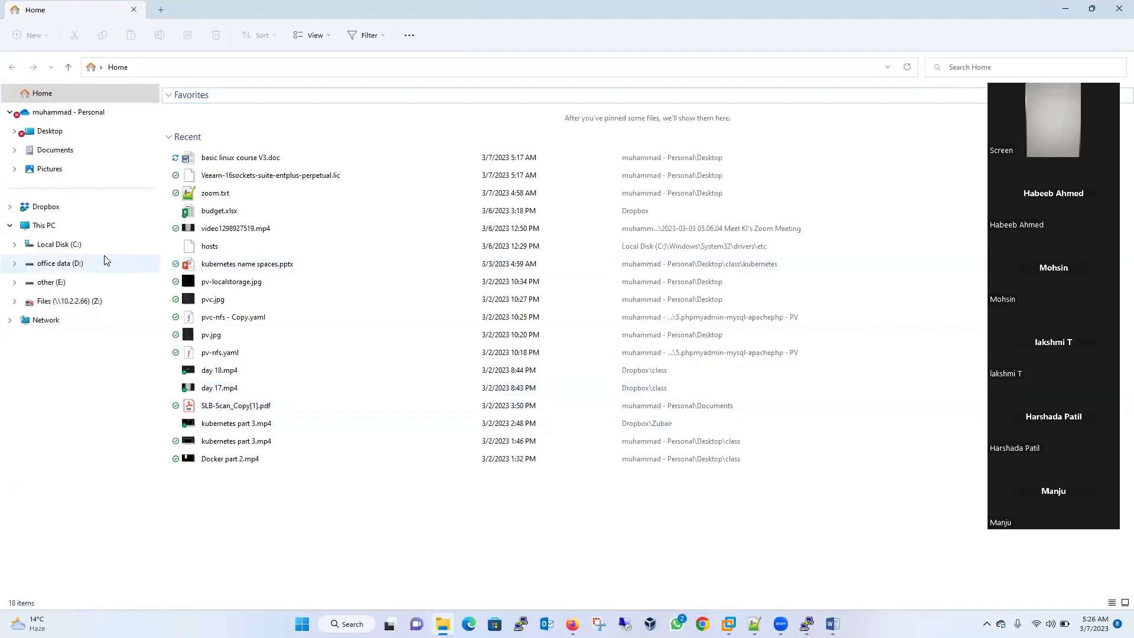
- Open the CentOS 7-NFS folder on other (E:) and enlarge its file icons with Ctrl+scroll
{"action": "left_click", "coordinate": [64, 285]}
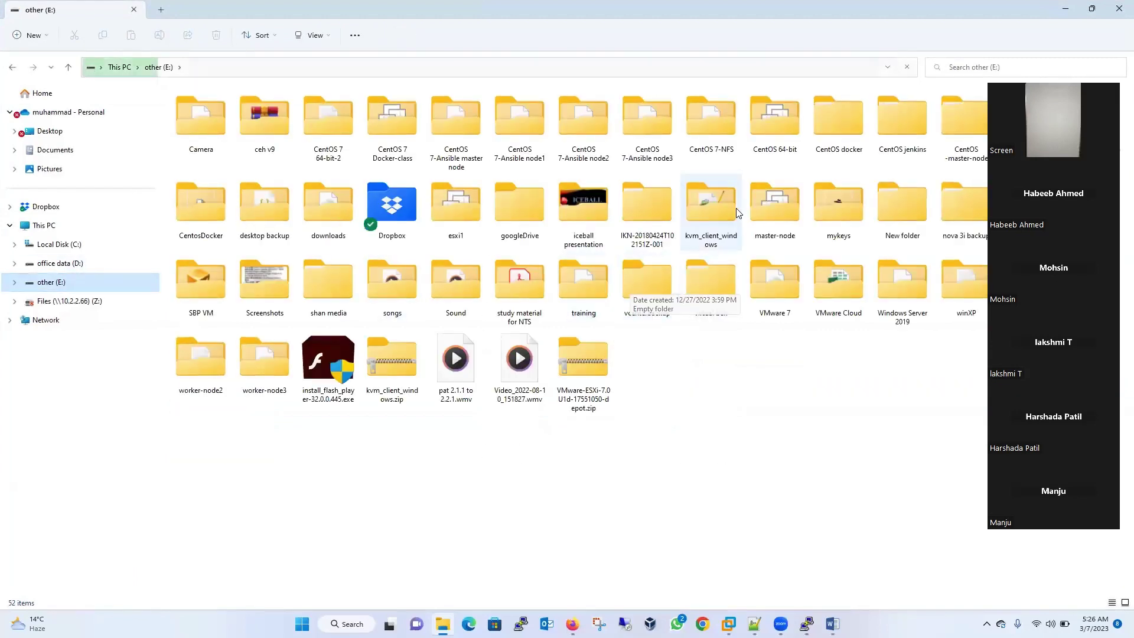
{"action": "double_click", "coordinate": [731, 128]}
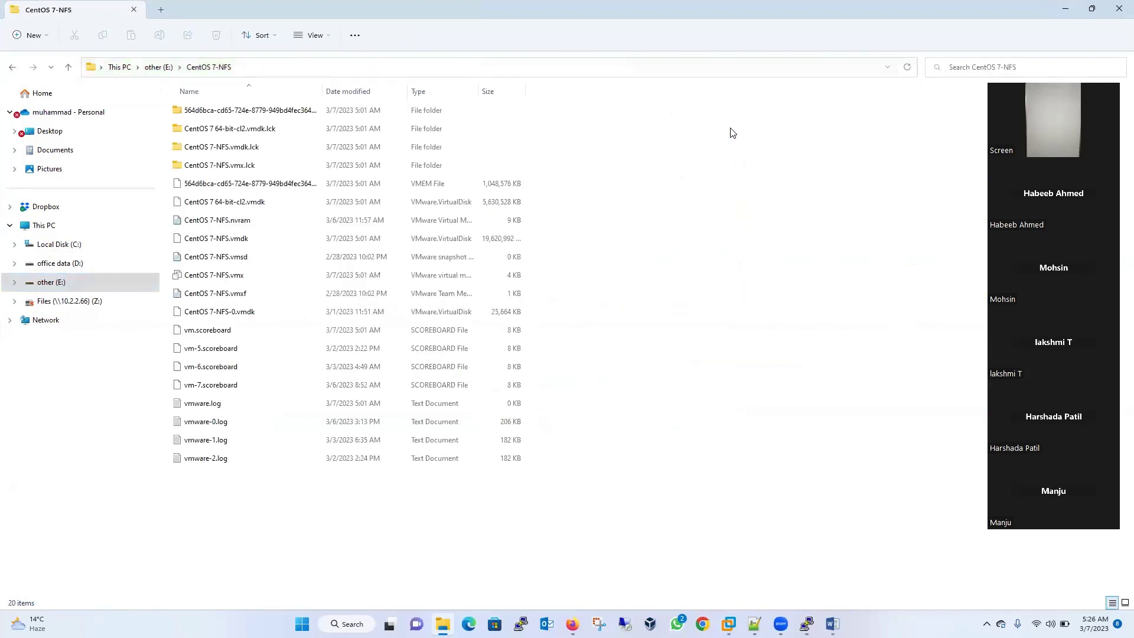
{"action": "right_click", "coordinate": [283, 225]}
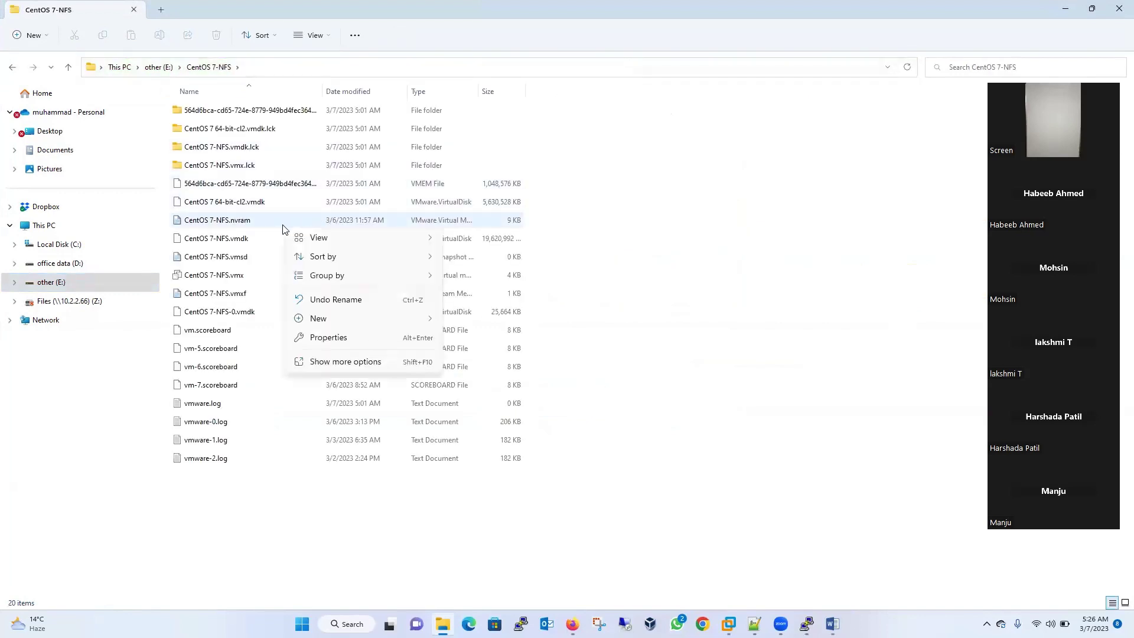
{"action": "left_click", "coordinate": [238, 224]}
{"action": "key", "text": "ctrl+shift+5"}
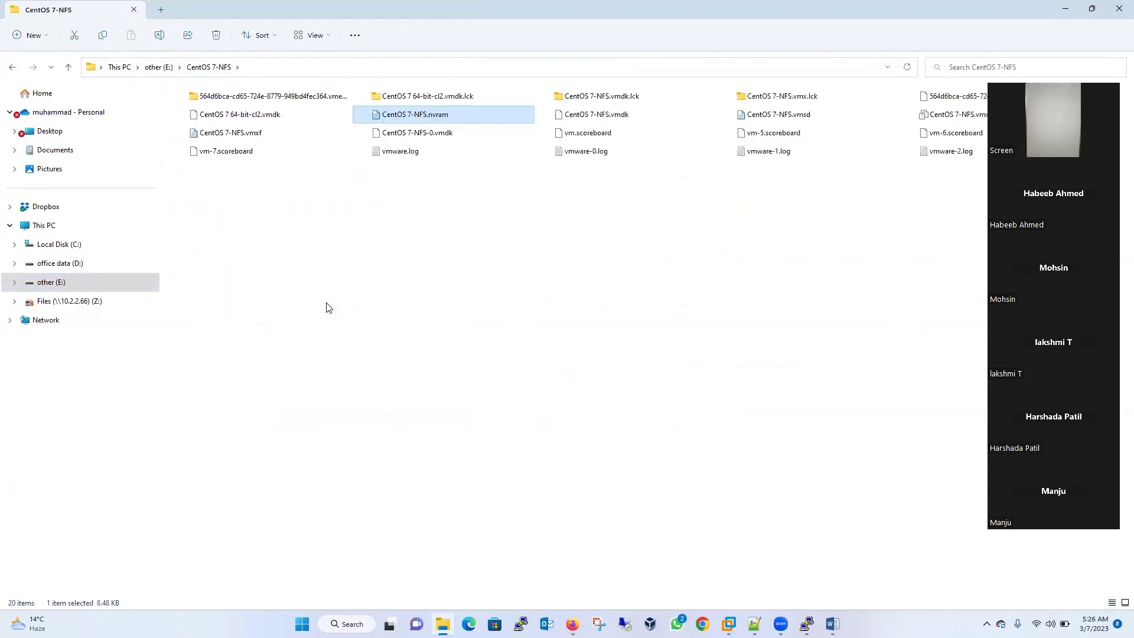
{"action": "scroll", "coordinate": [399, 294], "scroll_direction": "up", "scroll_amount": 2}
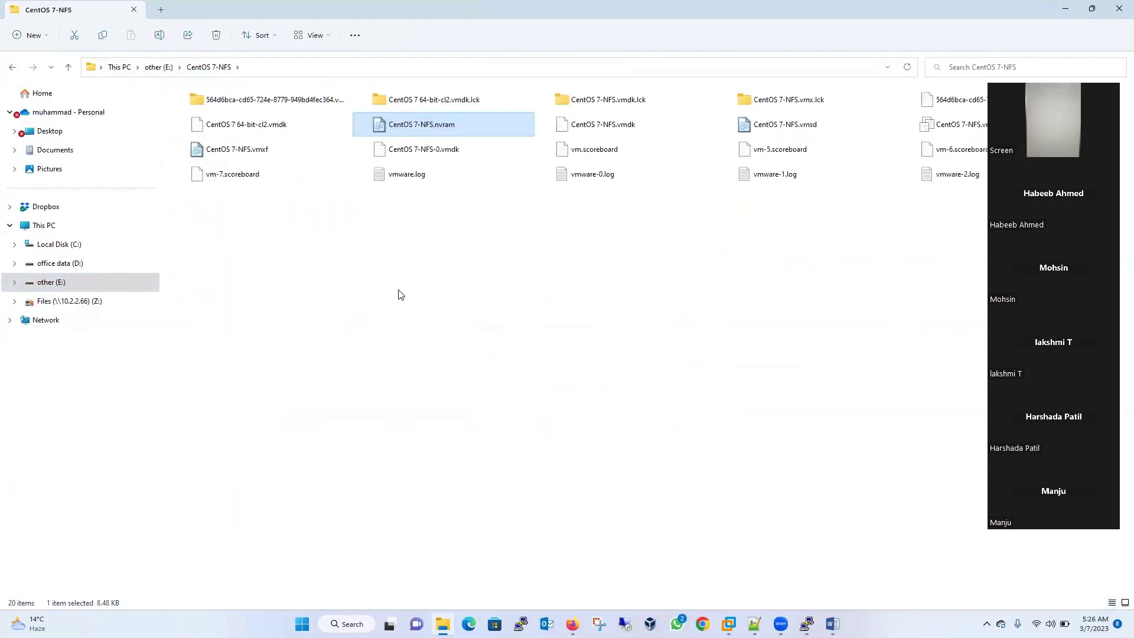
{"action": "scroll", "coordinate": [401, 295], "scroll_direction": "up", "scroll_amount": 3}
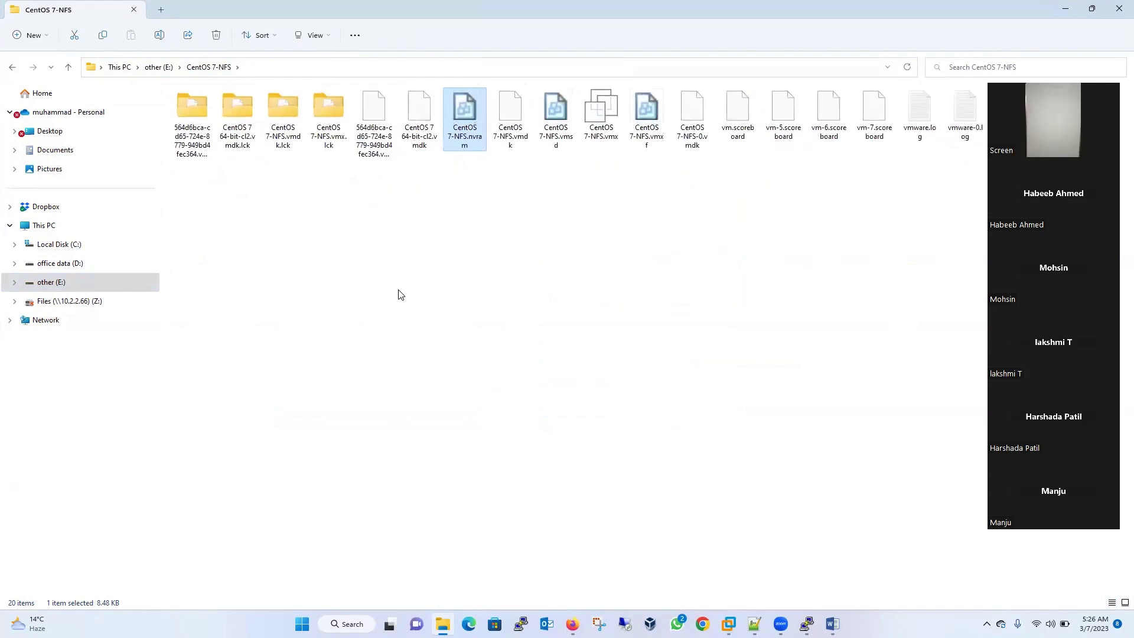
{"action": "scroll", "coordinate": [400, 294], "scroll_direction": "up", "scroll_amount": 1}
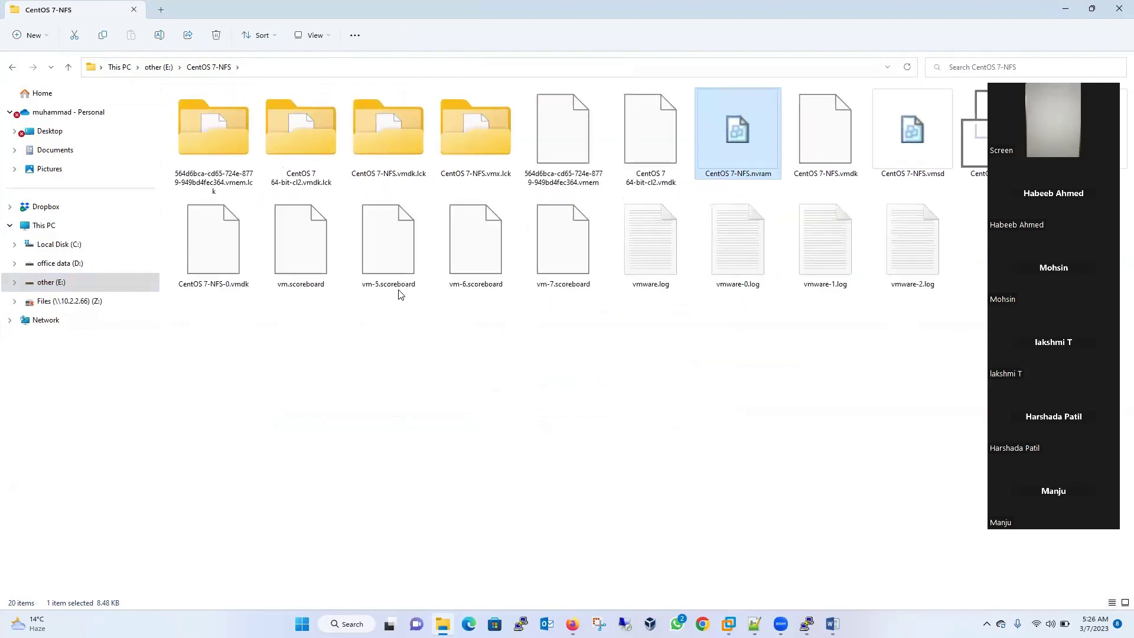
{"action": "scroll", "coordinate": [399, 294], "scroll_direction": "up", "scroll_amount": 1}
{"action": "scroll", "coordinate": [399, 294], "scroll_direction": "up", "scroll_amount": 1}
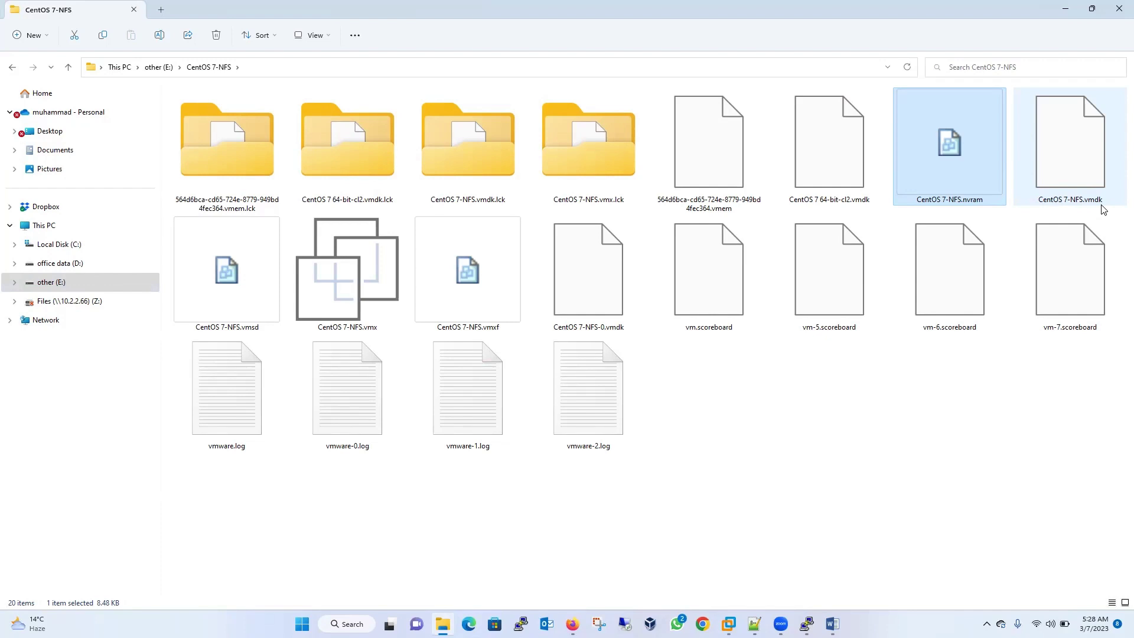
{"action": "mouse_move", "coordinate": [782, 624]}
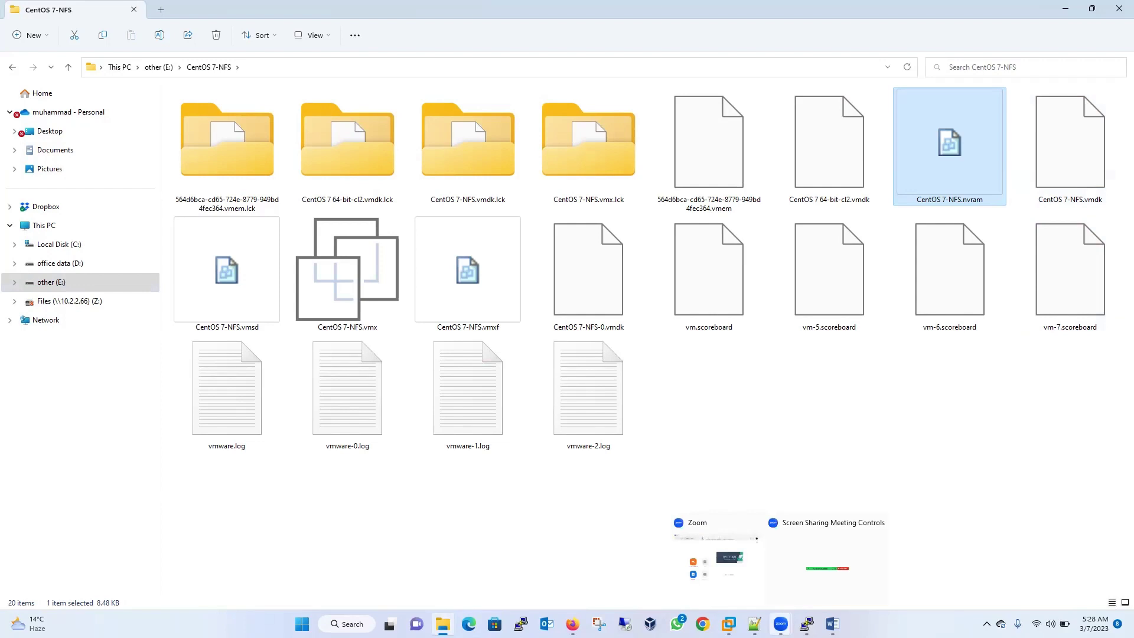
{"action": "mouse_move", "coordinate": [729, 623]}
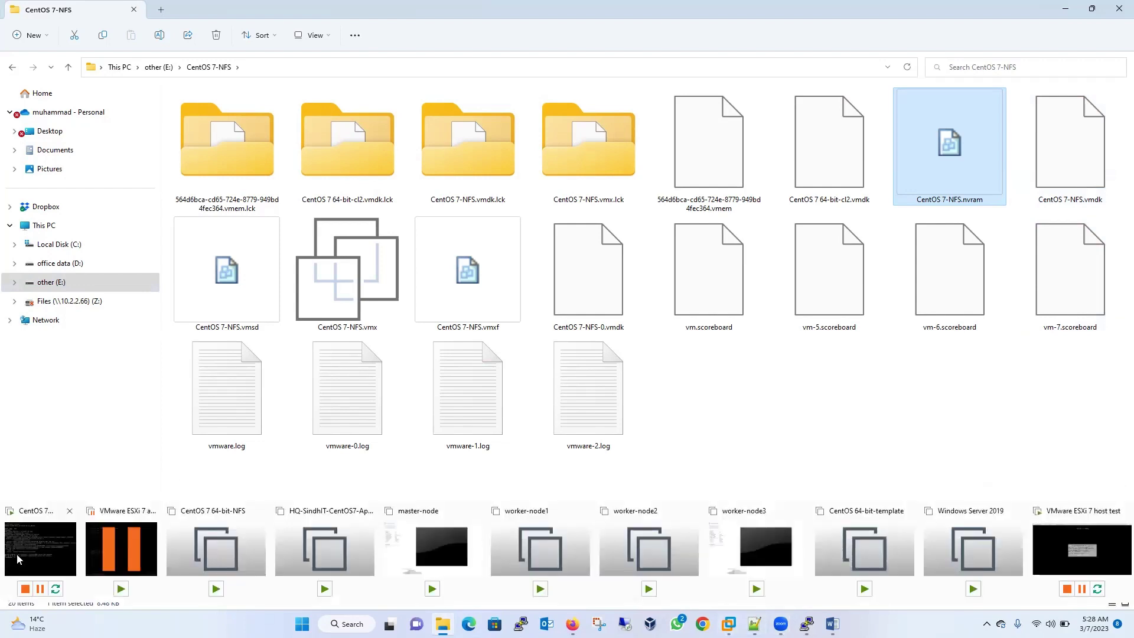
- Return to the VMware ESXi 7 host test VM, pass the welcome screen, and accept the licence with F11
{"action": "left_click", "coordinate": [19, 559]}
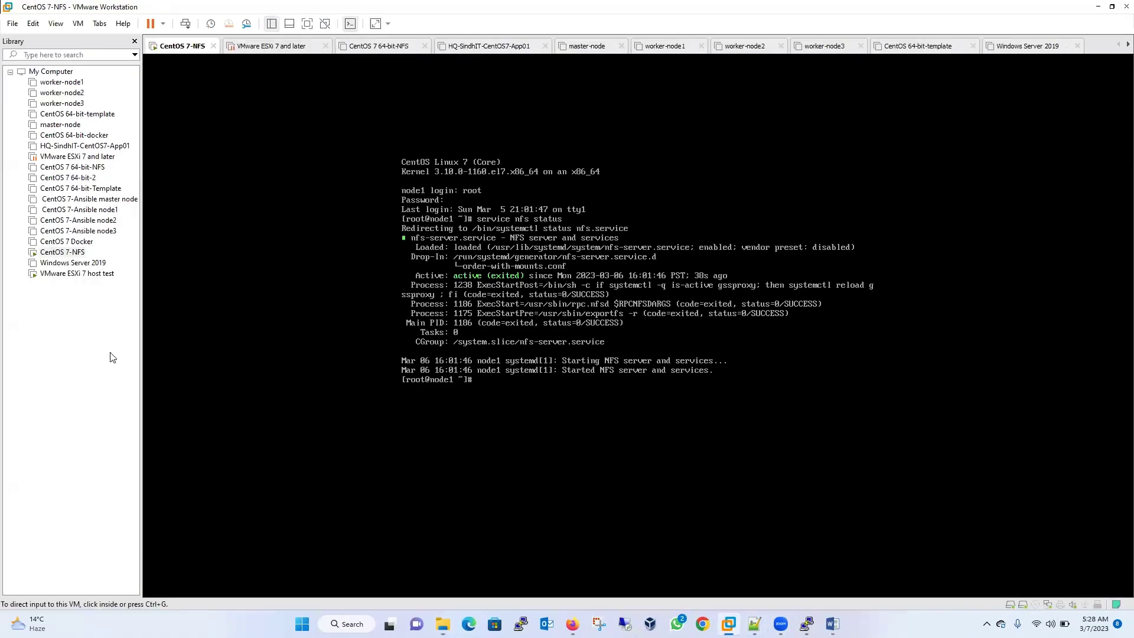
{"action": "double_click", "coordinate": [109, 274]}
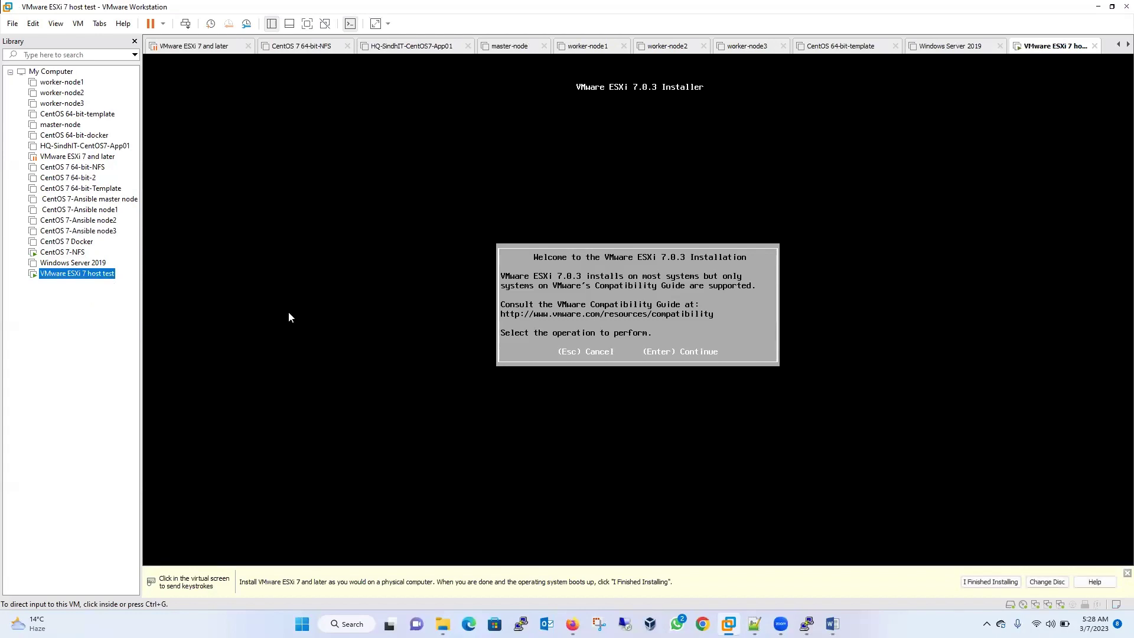
{"action": "left_click", "coordinate": [508, 200]}
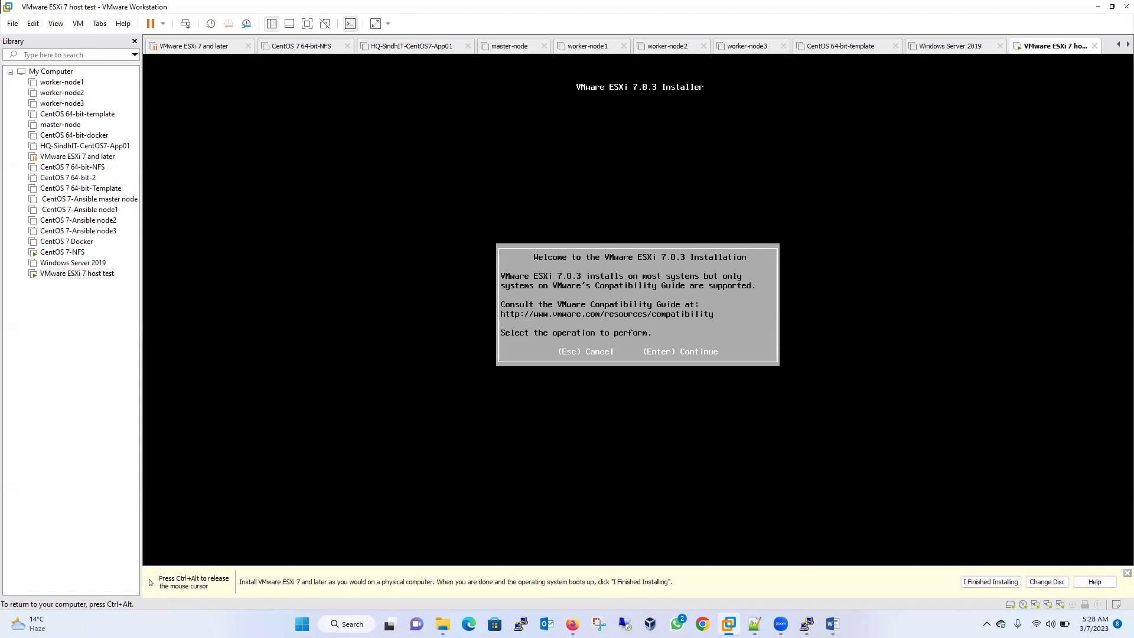
{"action": "key", "text": "Return"}
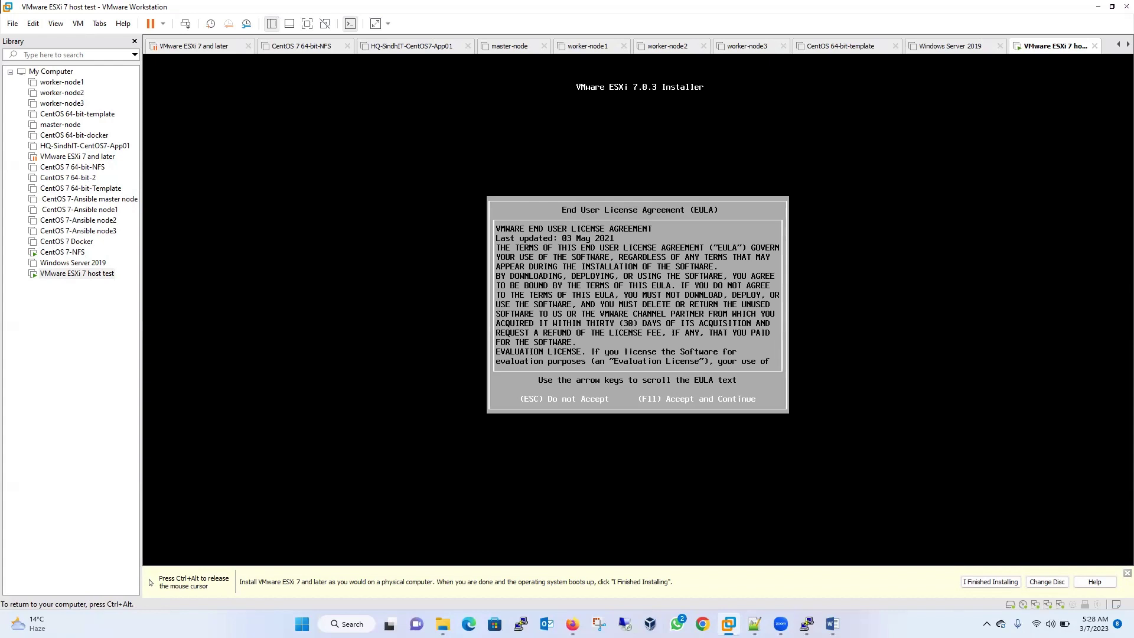
{"action": "key", "text": "F11"}
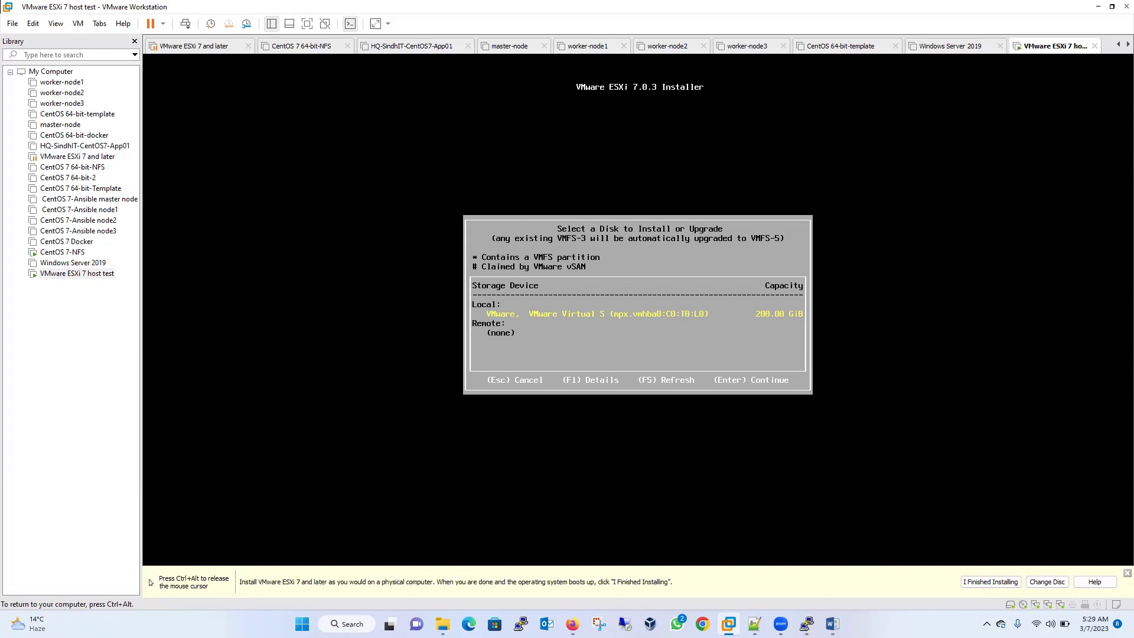
- Choose the 200 GB local disk, keep the US Default keyboard, and set and confirm the root password
{"action": "key", "text": "Return"}
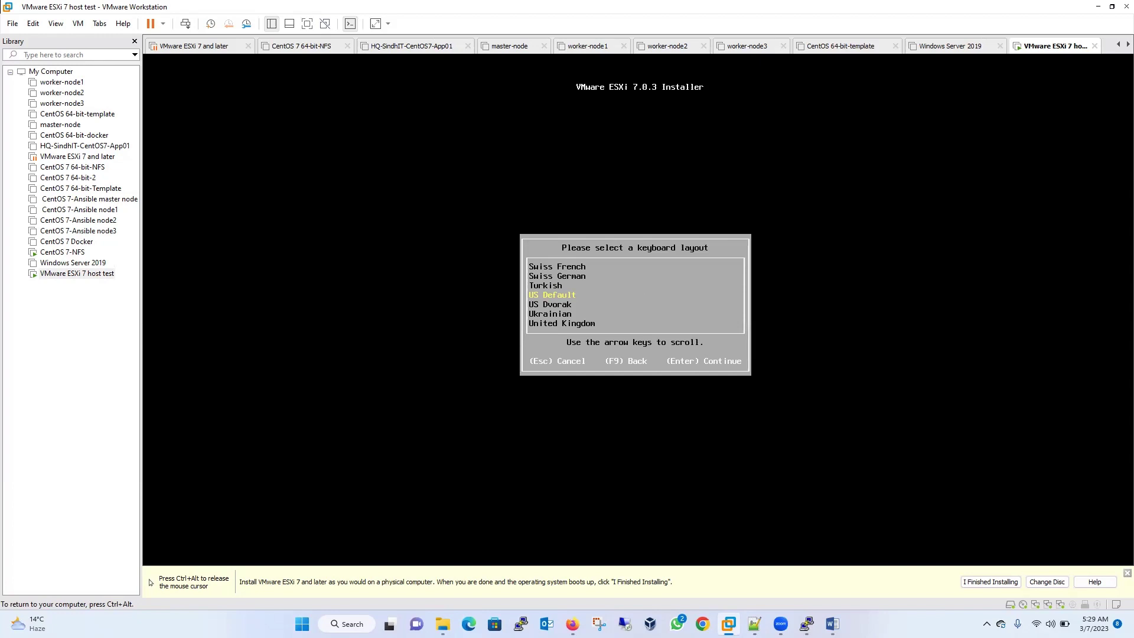
{"action": "key", "text": "Return"}
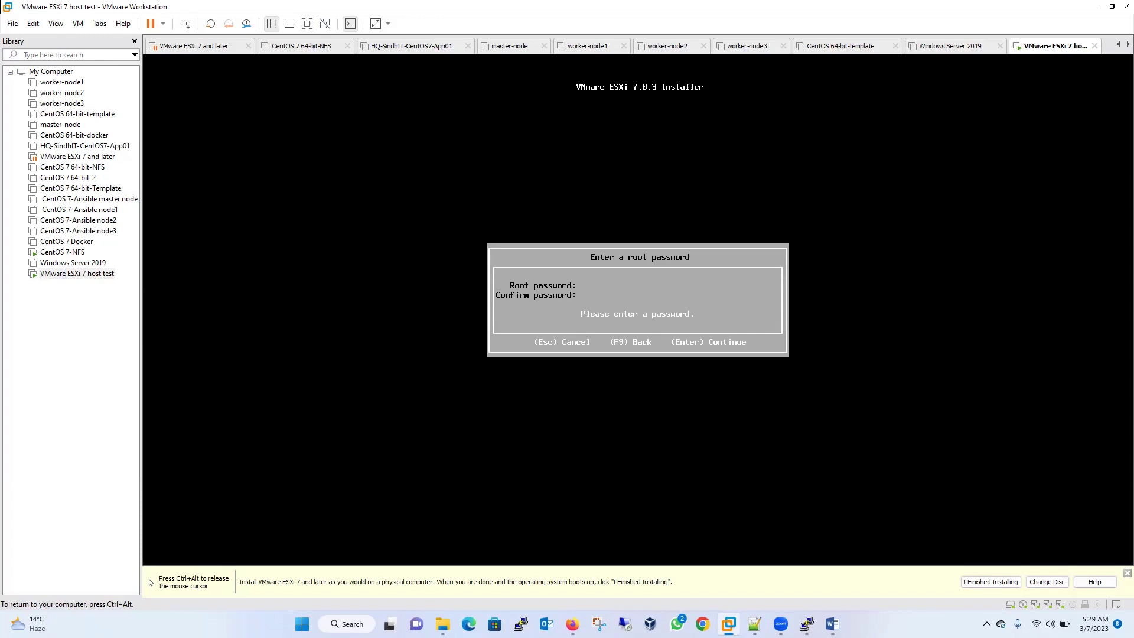
{"action": "type", "text": "*"}
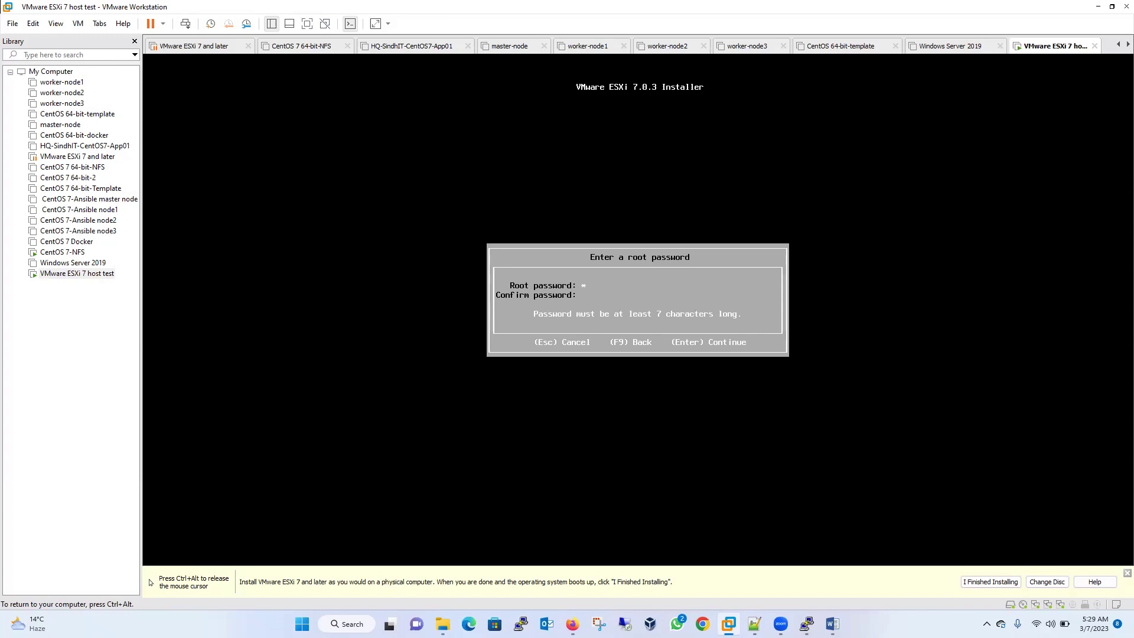
{"action": "type", "text": "*******"}
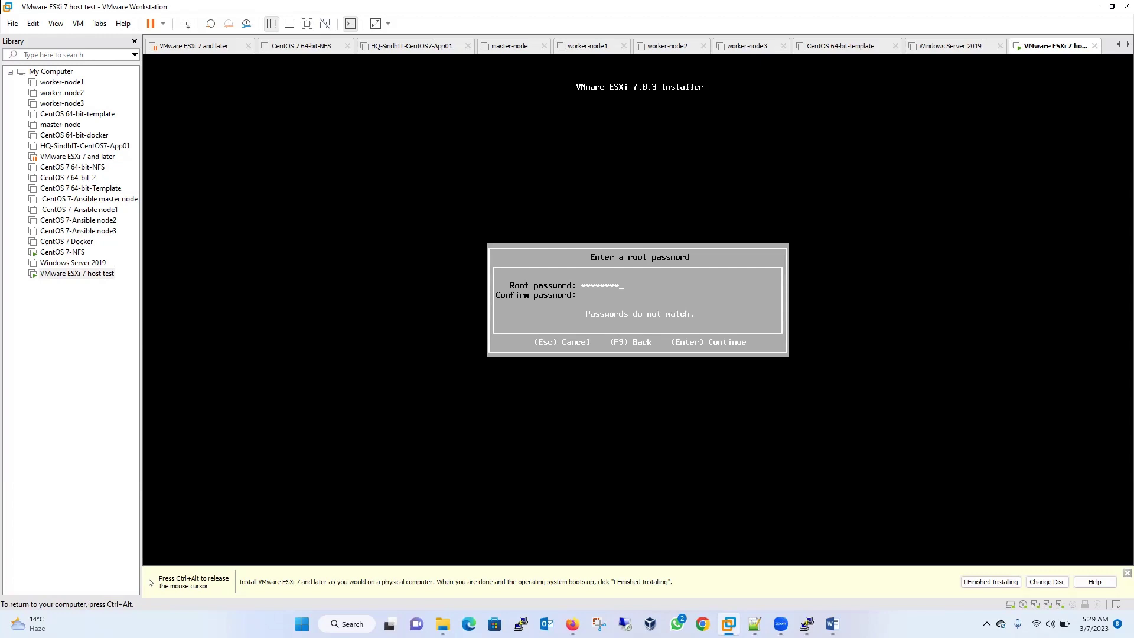
{"action": "type", "text": "**********"}
{"action": "key", "text": "Return"}
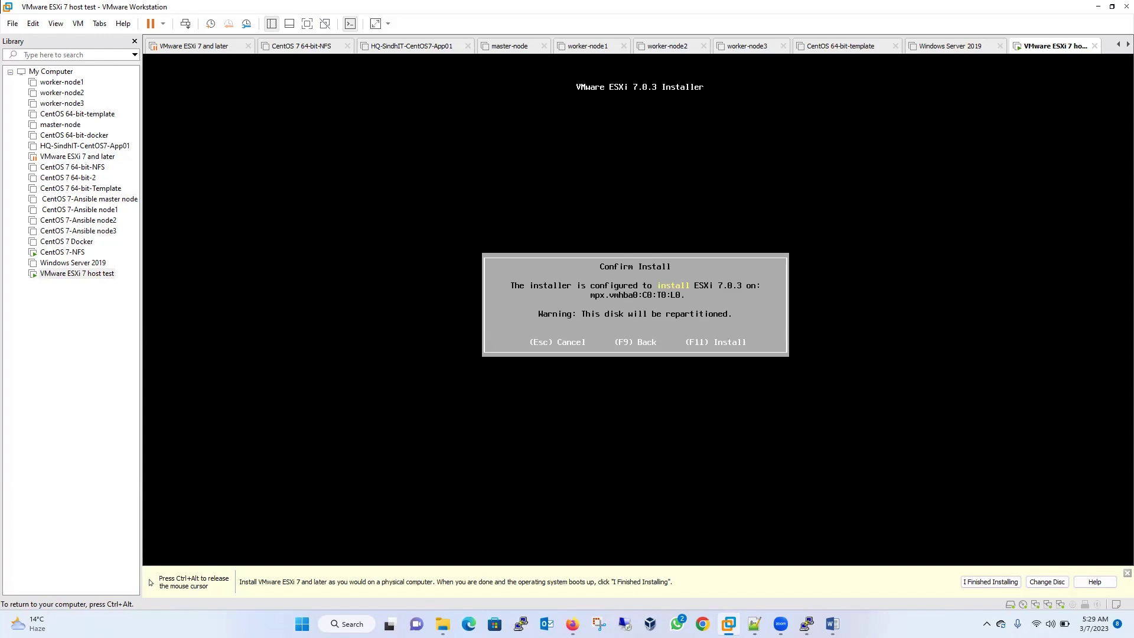
- Start the ESXi 7.0.3 installation with F11 and let it run to Installation Complete
{"action": "key", "text": "F11"}
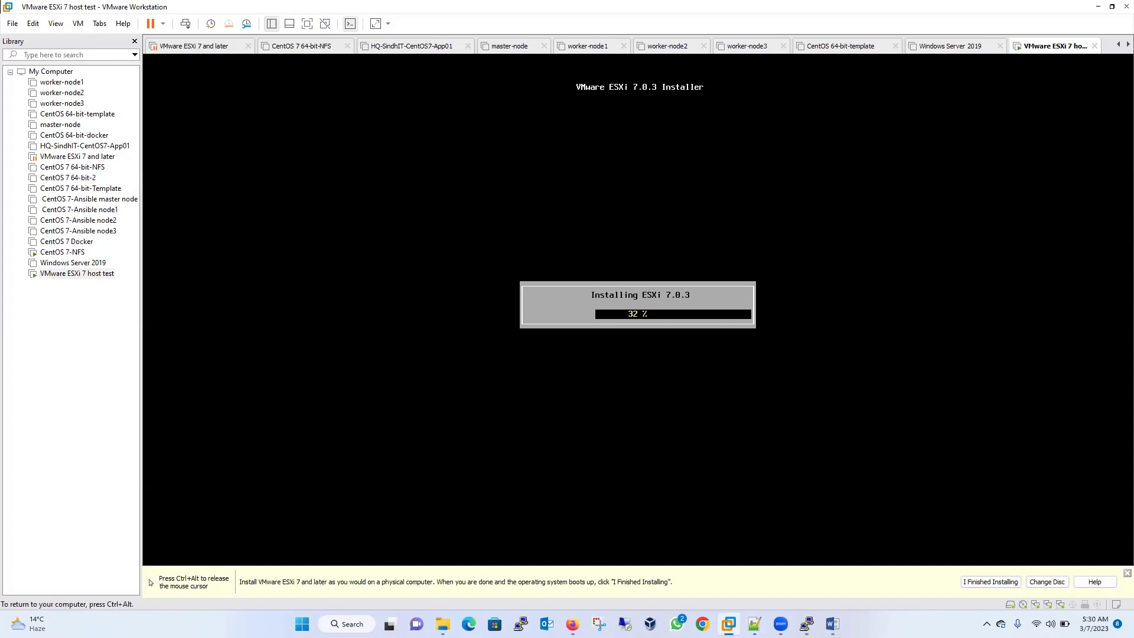
{"action": "key", "text": "ctrl+alt"}
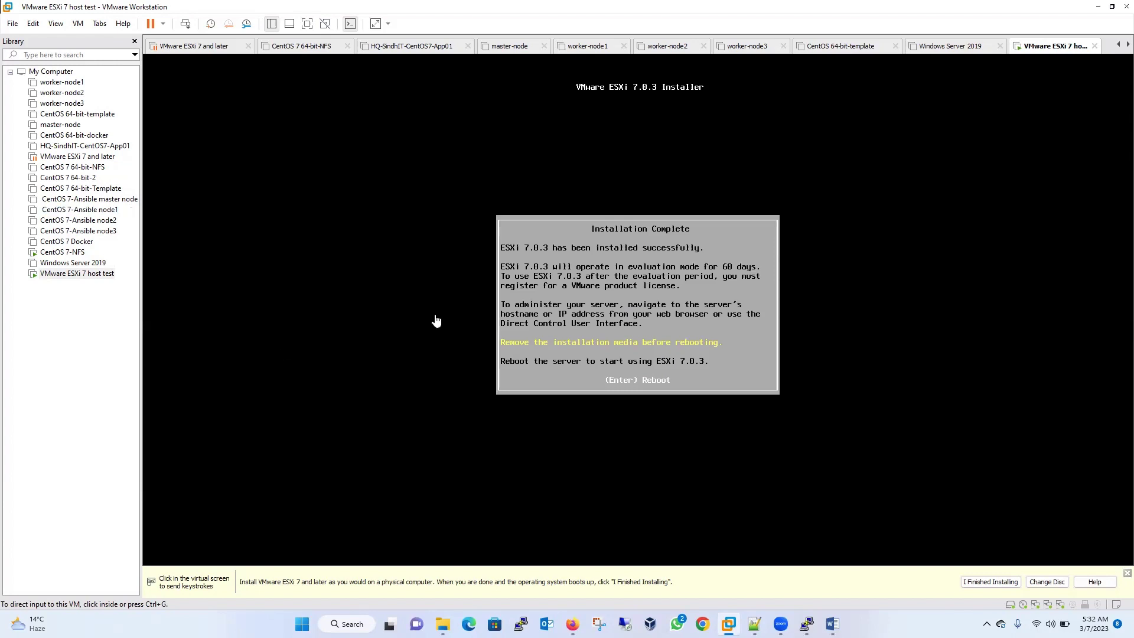
- Reboot the newly installed ESXi host, then reselect VMware ESXi 7 host test in the Library
{"action": "left_click", "coordinate": [648, 338]}
{"action": "key", "text": "Return"}
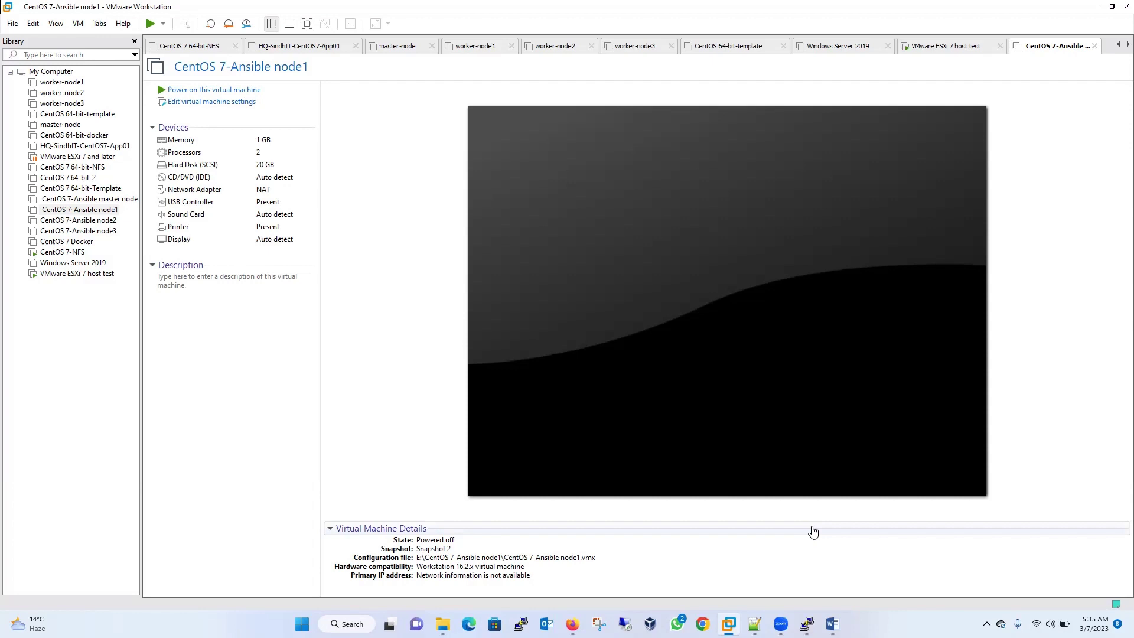
{"action": "left_click", "coordinate": [71, 273]}
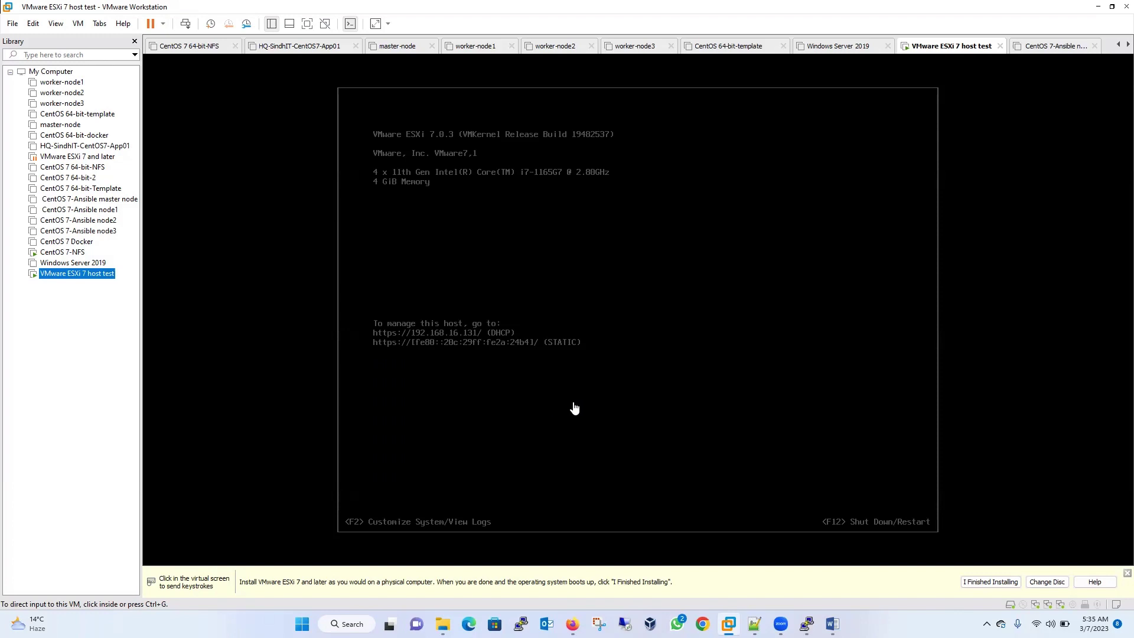
- Press F2 on the ESXi console and log in as root with the root password
{"action": "left_click", "coordinate": [575, 405]}
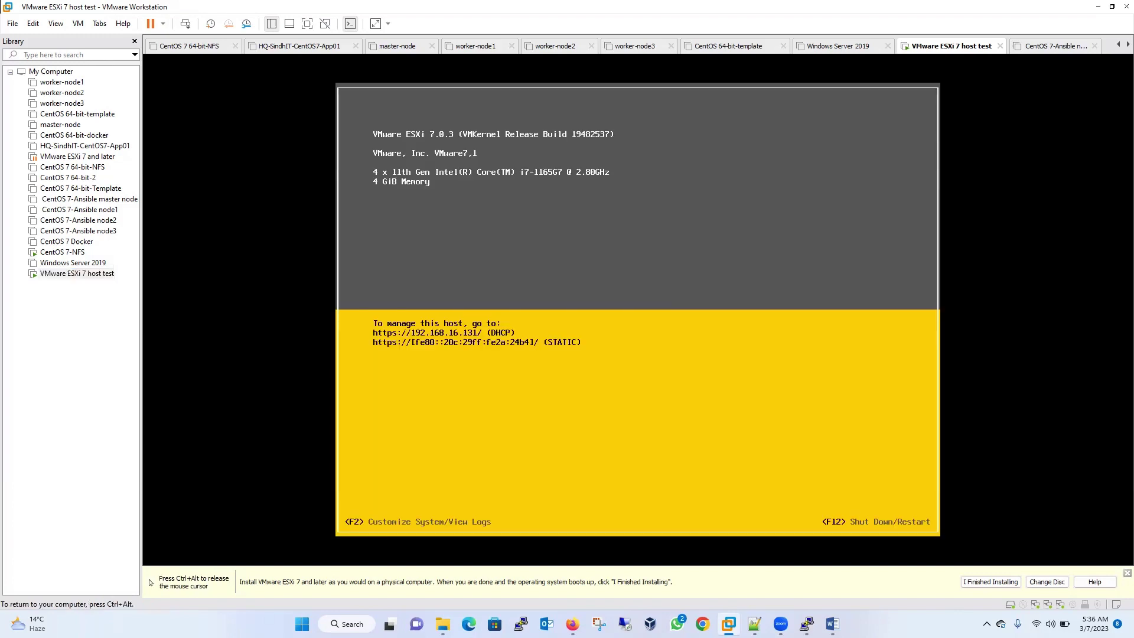
{"action": "key", "text": "F2"}
{"action": "key", "text": "Tab"}
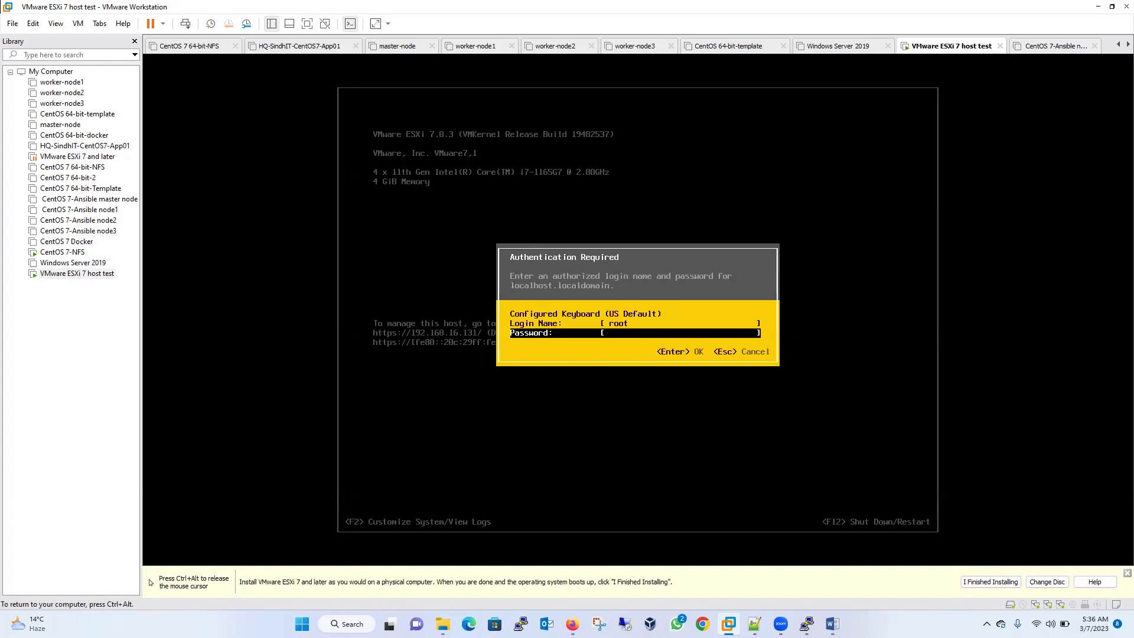
{"action": "type", "text": "*****"}
{"action": "key", "text": "Return"}
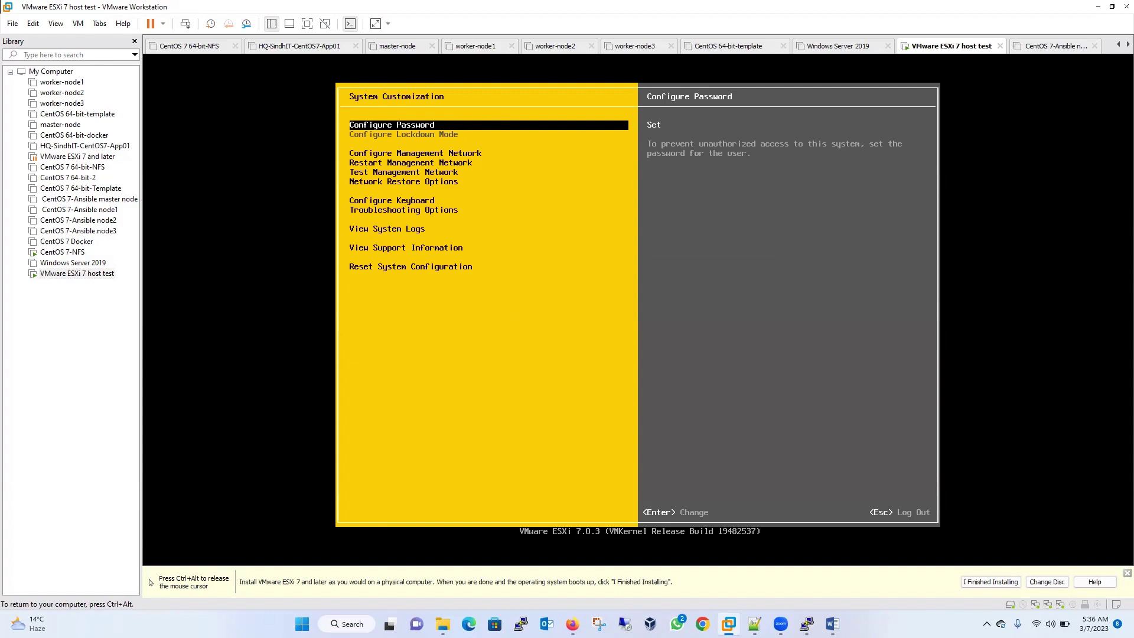
- Review the VLAN and IPv4 settings under Configure Management Network, then go back
{"action": "key", "text": "Down"}
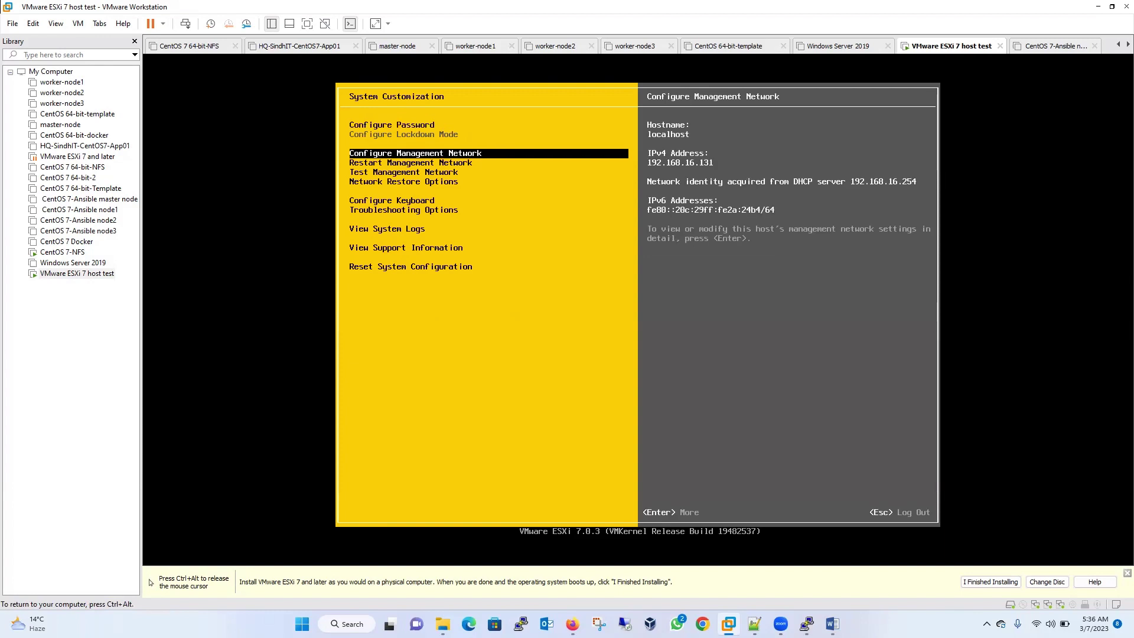
{"action": "key", "text": "Return"}
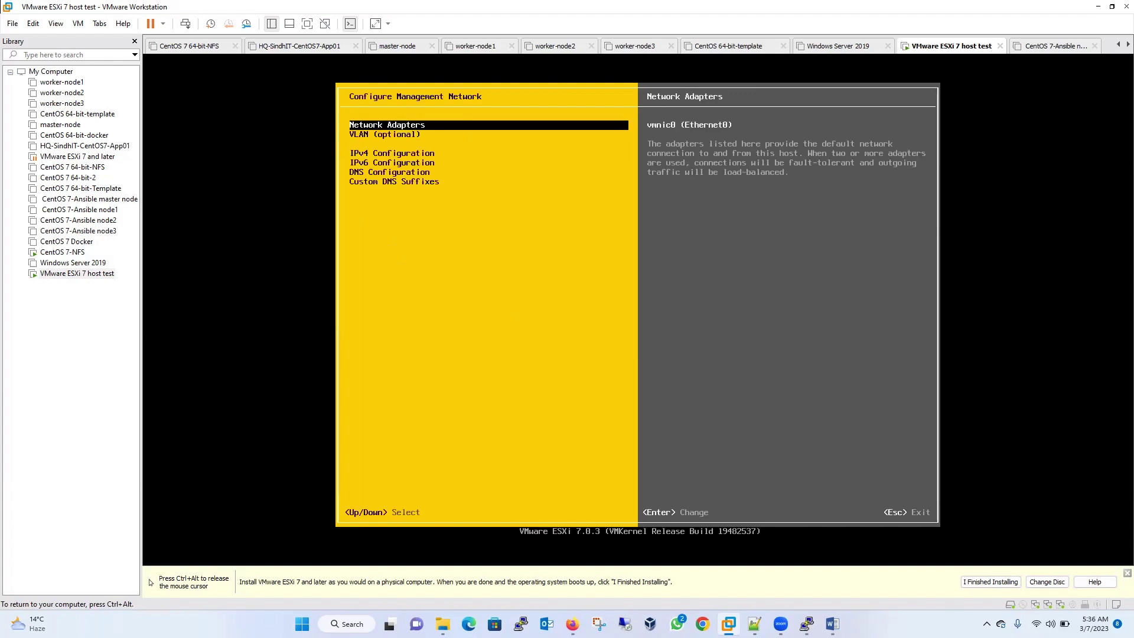
{"action": "key", "text": "Down"}
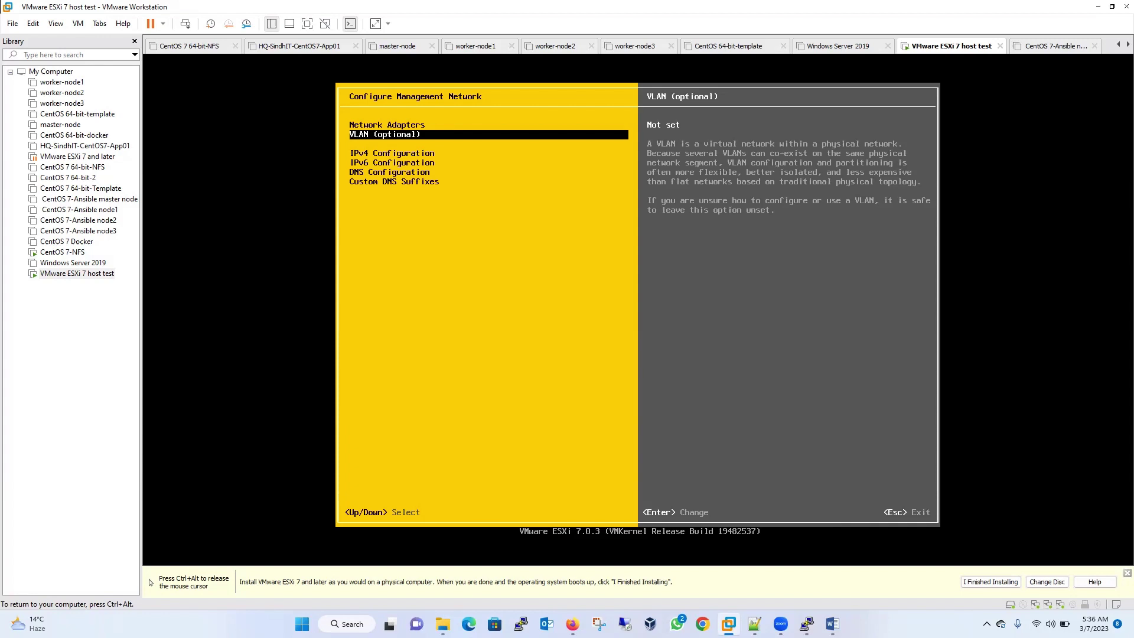
{"action": "key", "text": "Down"}
{"action": "key", "text": "Down"}
{"action": "key", "text": "Down"}
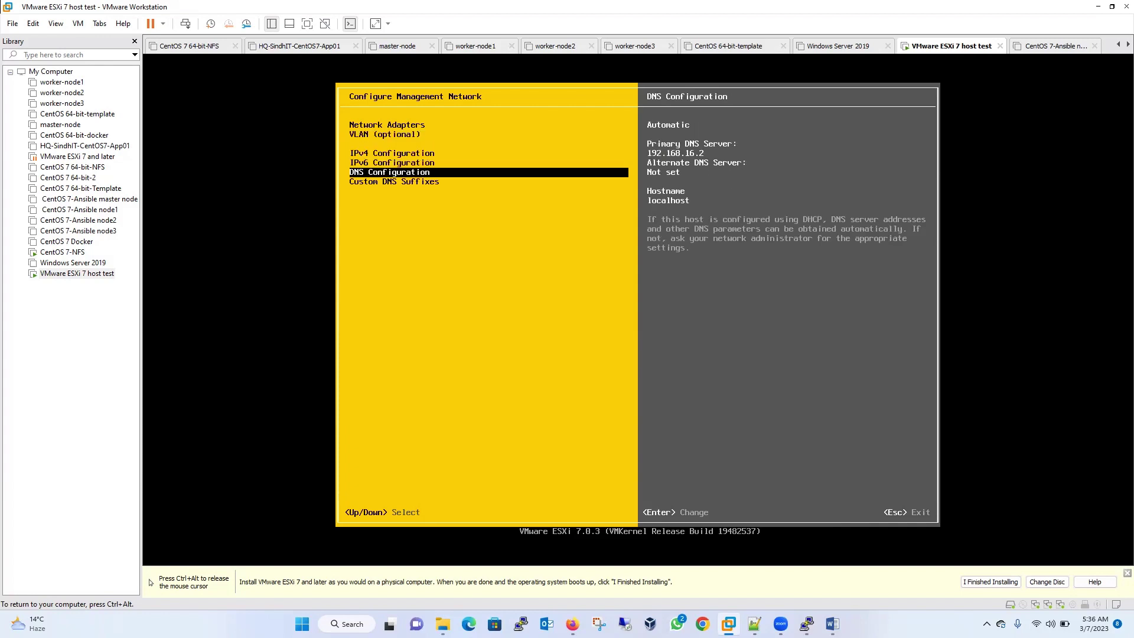
{"action": "key", "text": "Escape"}
- Run Test Management Network with 192.168.16.129 added as an extra ping address
{"action": "key", "text": "Down"}
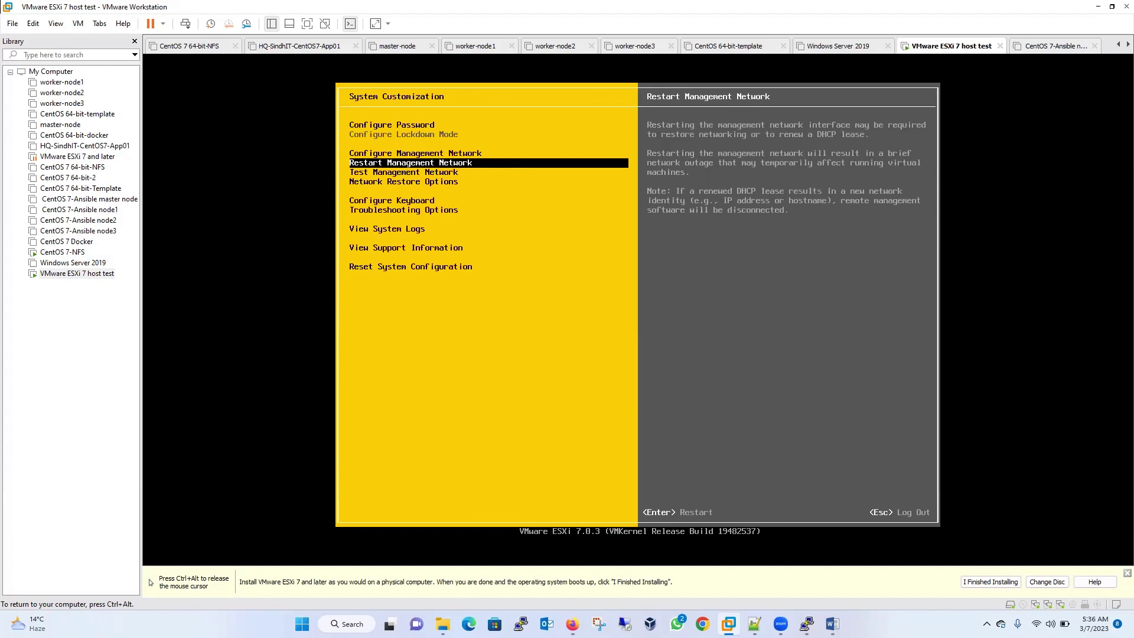
{"action": "key", "text": "Down"}
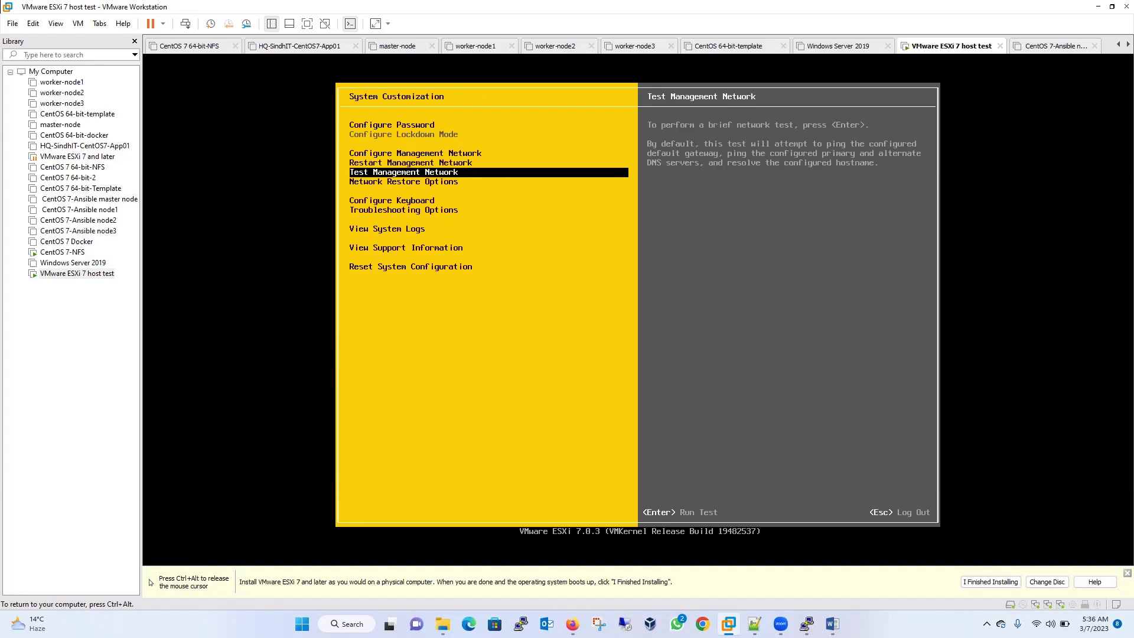
{"action": "key", "text": "Return"}
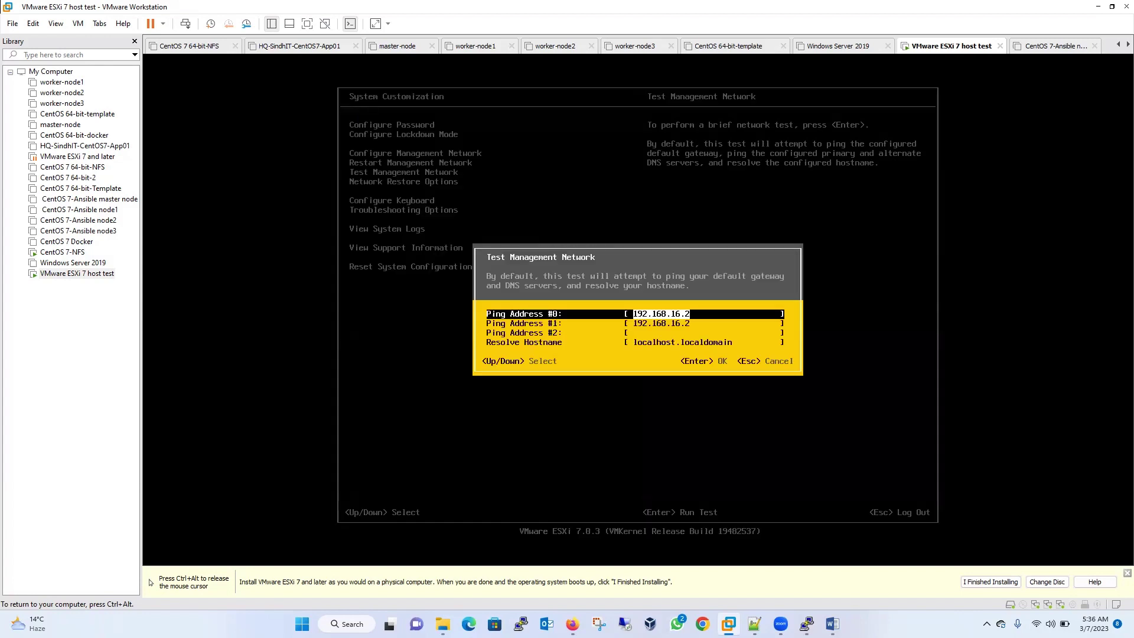
{"action": "key", "text": "Down"}
{"action": "key", "text": "Down"}
{"action": "key", "text": "Down"}
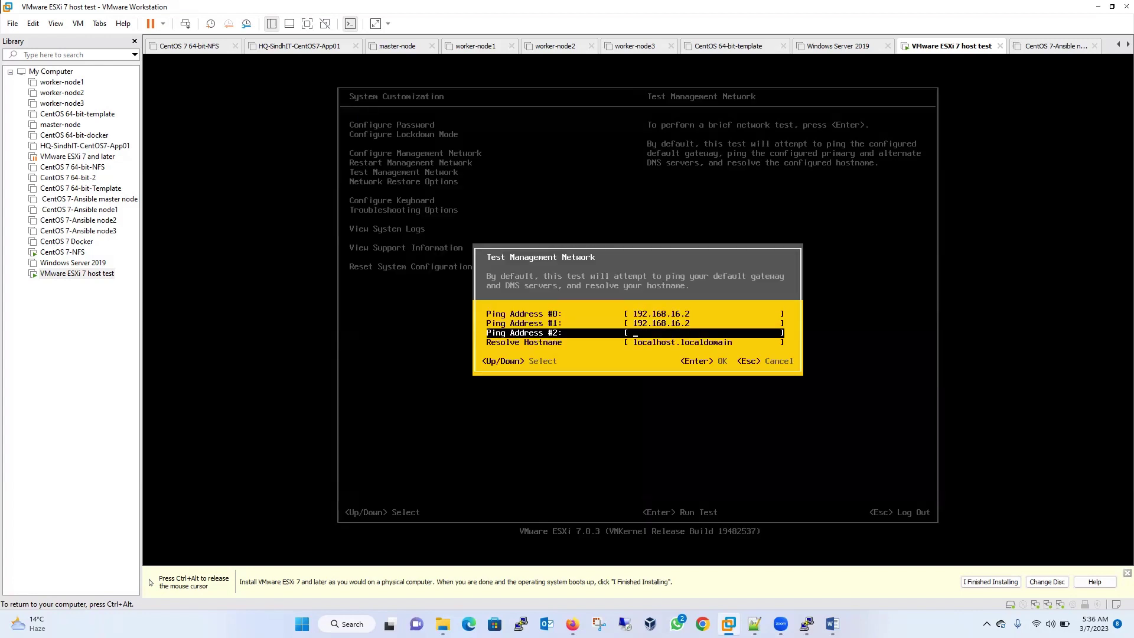
{"action": "key", "text": "End"}
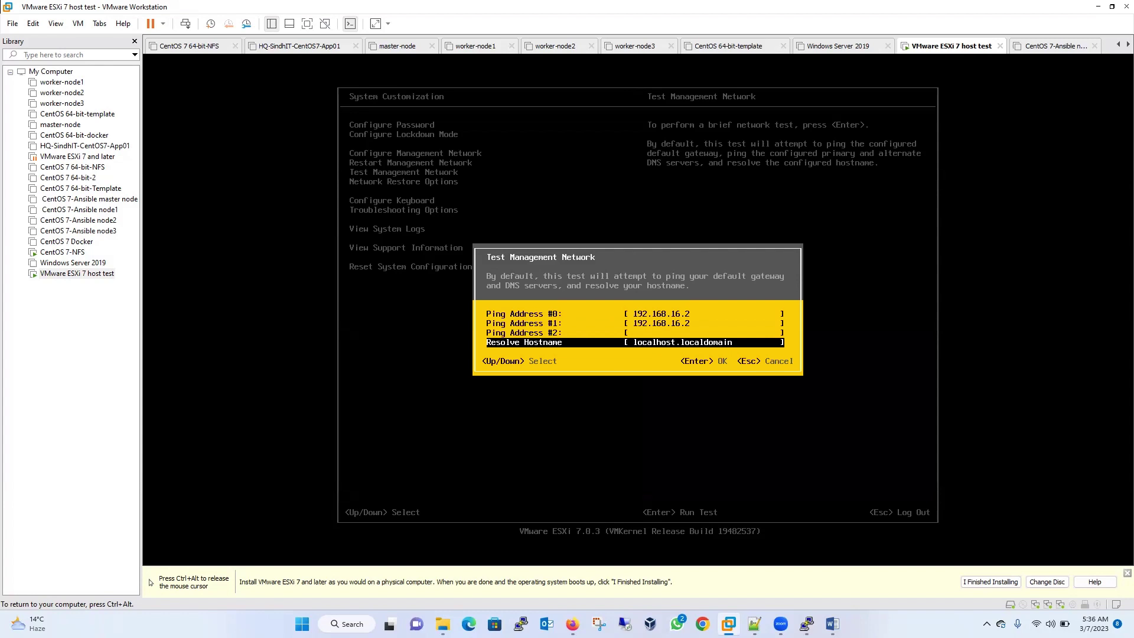
{"action": "key", "text": "Up"}
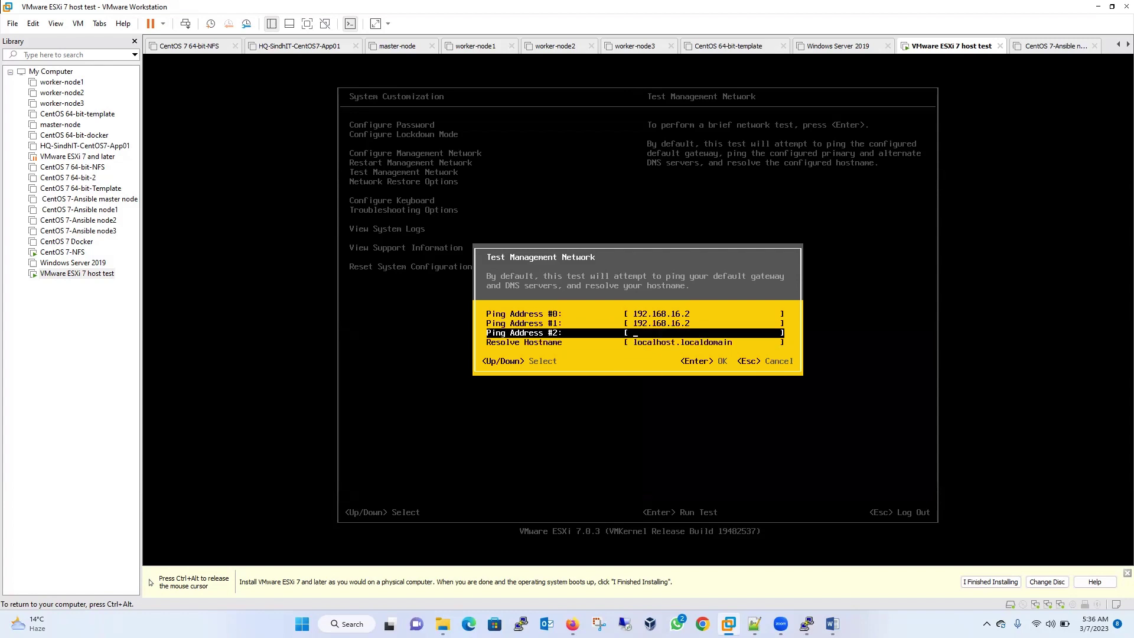
{"action": "type", "text": "192.168.16.129"}
{"action": "key", "text": "Return"}
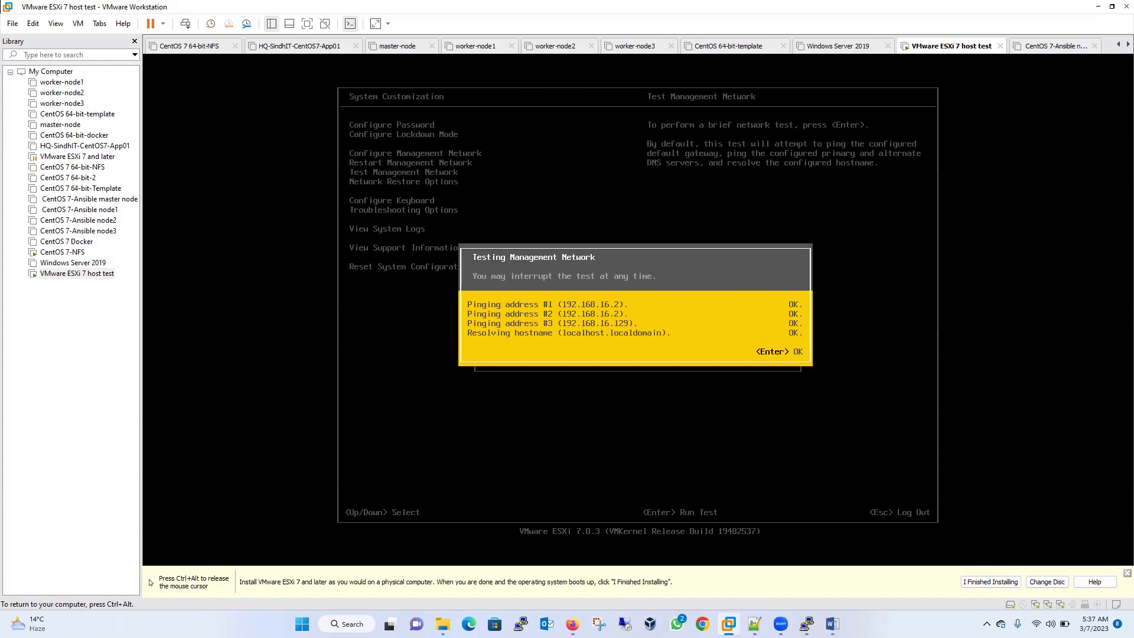
- Close the test results, log out of System Customization, and release input from the VM
{"action": "key", "text": "Return"}
{"action": "key", "text": "Down"}
{"action": "key", "text": "Down"}
{"action": "key", "text": "Down"}
{"action": "key", "text": "Down"}
{"action": "key", "text": "Down"}
{"action": "key", "text": "Down"}
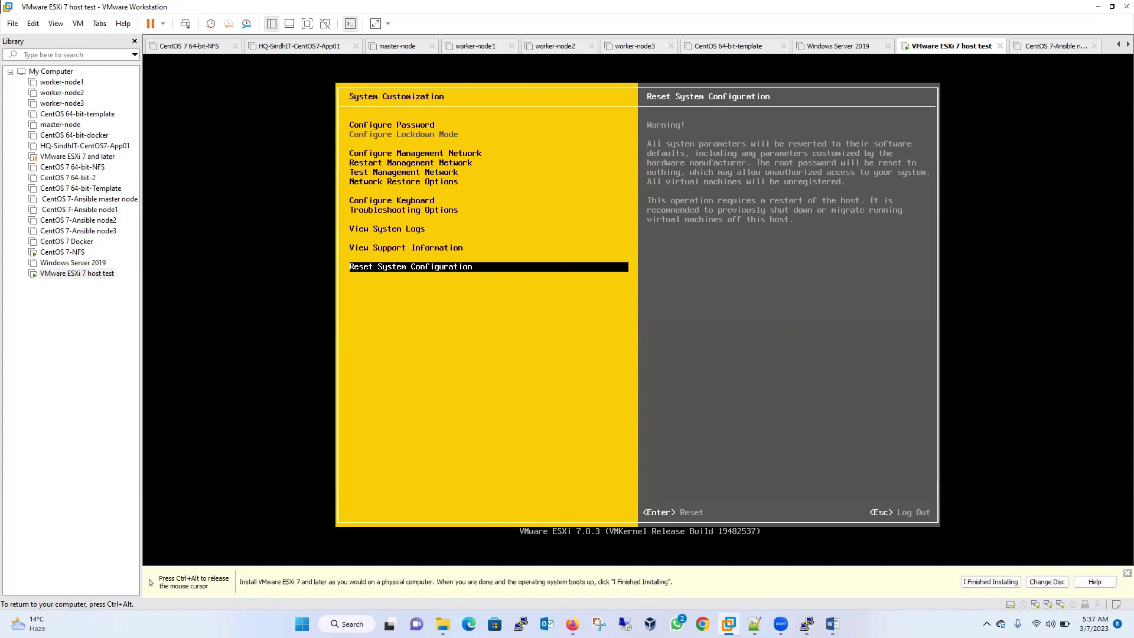
{"action": "key", "text": "Escape"}
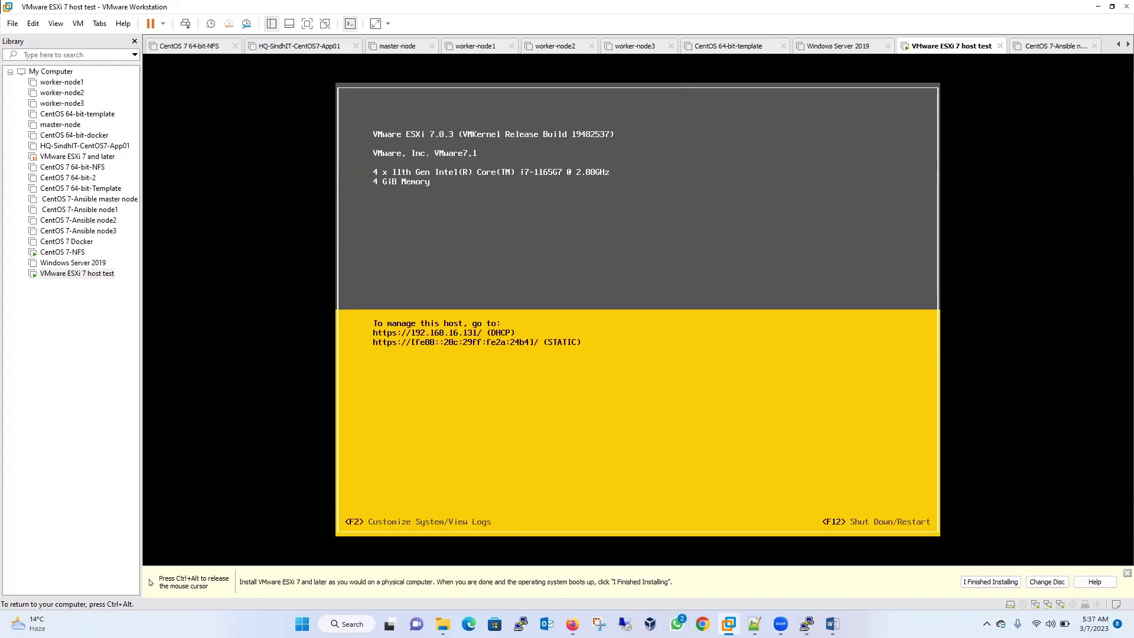
{"action": "key", "text": "ctrl+alt"}
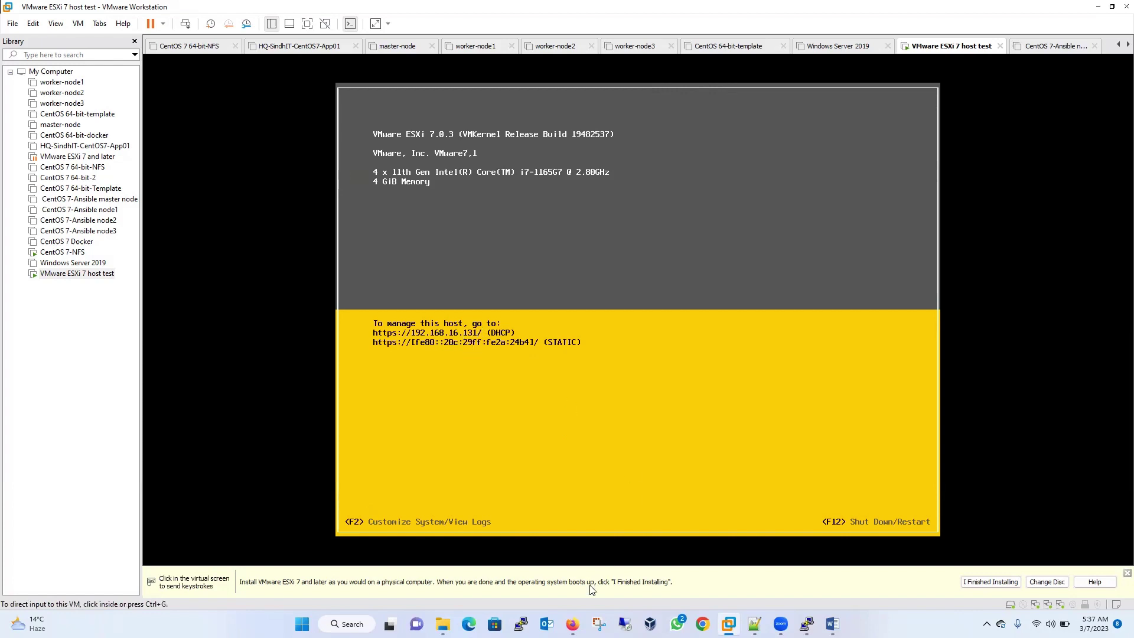
- Browse to 192.168.16.131 in Firefox and accept the certificate risk to reach the ESXi login
{"action": "left_click", "coordinate": [572, 624]}
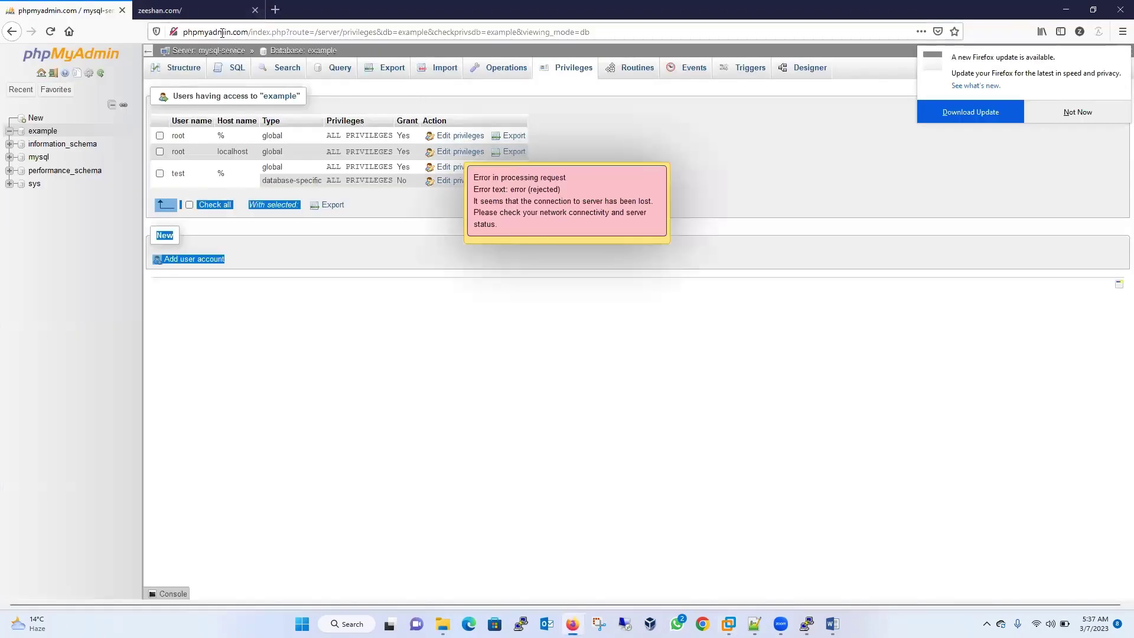
{"action": "left_click", "coordinate": [222, 32]}
{"action": "type", "text": "192.168."}
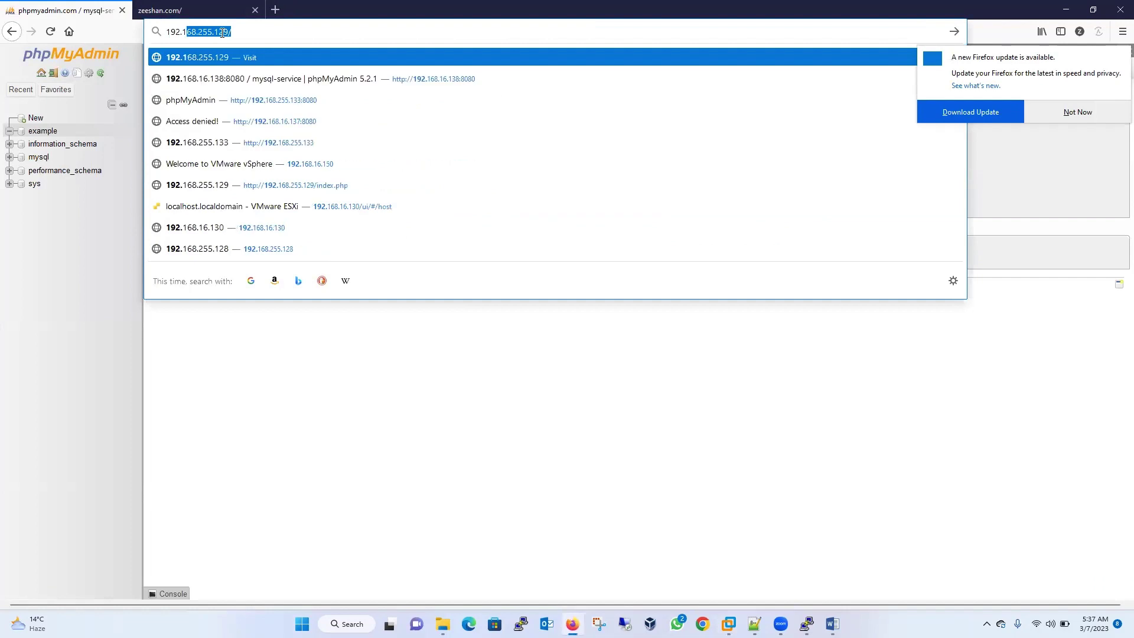
{"action": "type", "text": "16.131"}
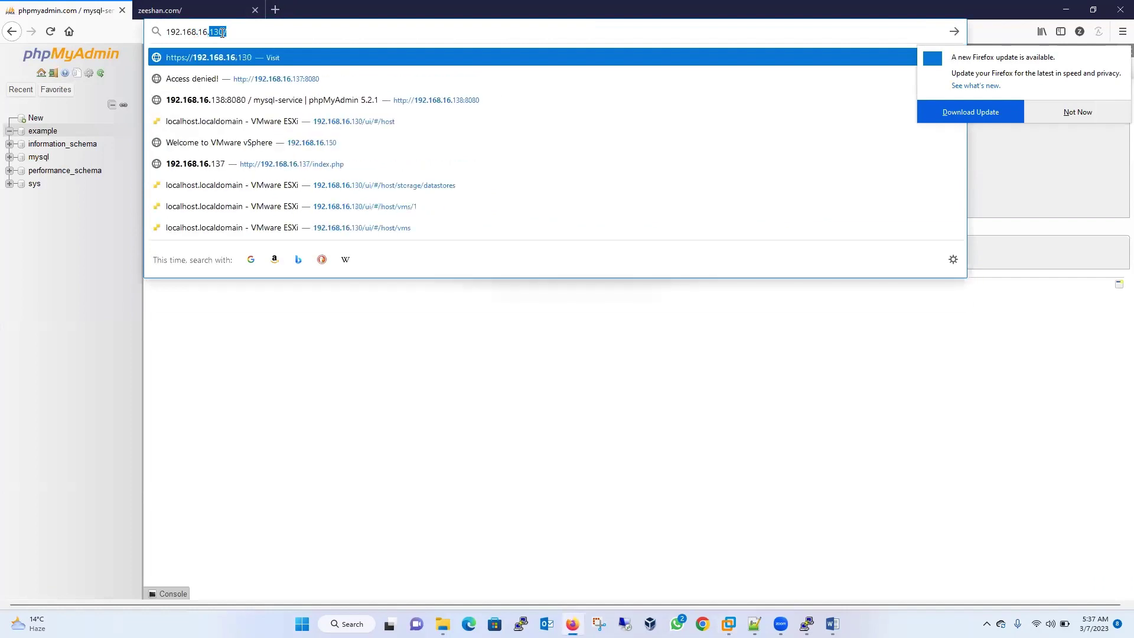
{"action": "key", "text": "Return"}
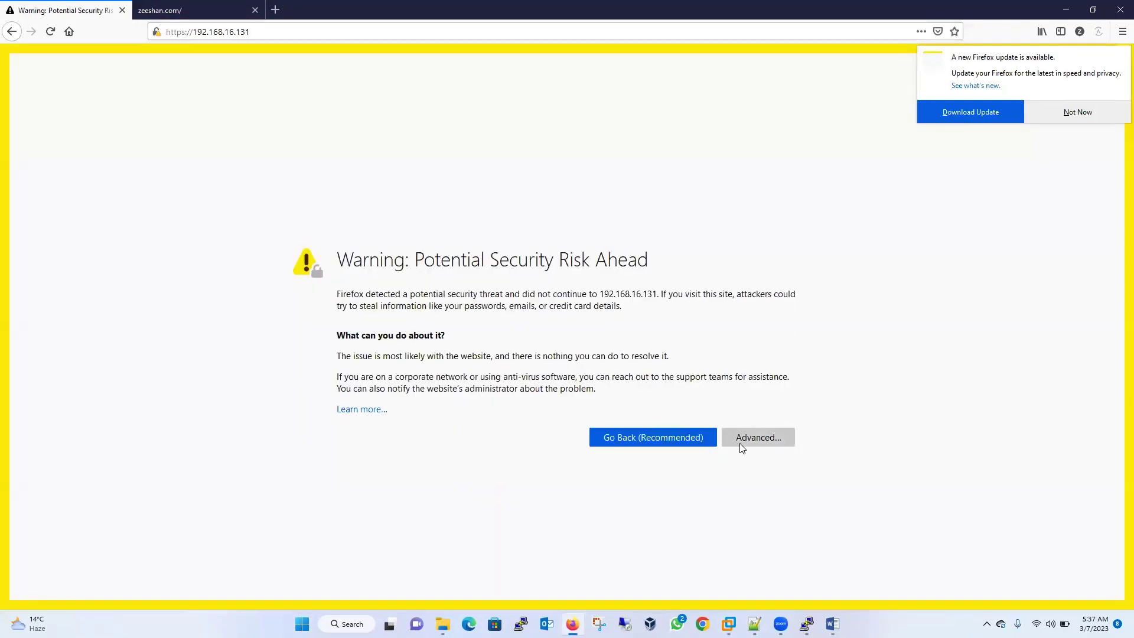
{"action": "left_click", "coordinate": [743, 441]}
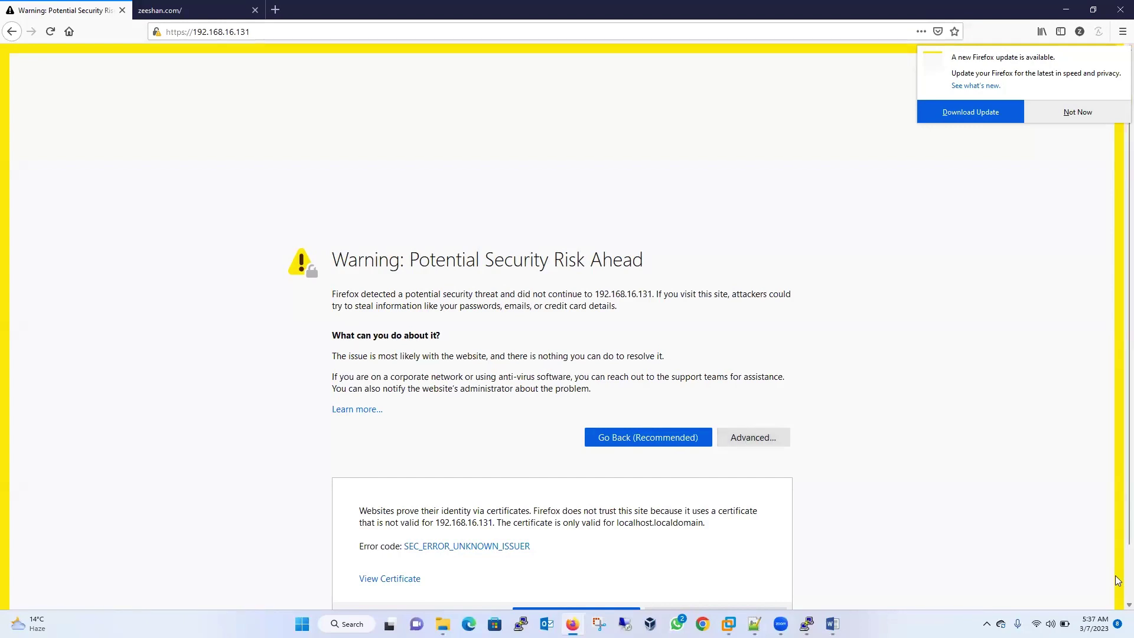
{"action": "scroll", "coordinate": [1118, 572], "scroll_direction": "down", "scroll_amount": 2}
{"action": "left_click", "coordinate": [693, 561]}
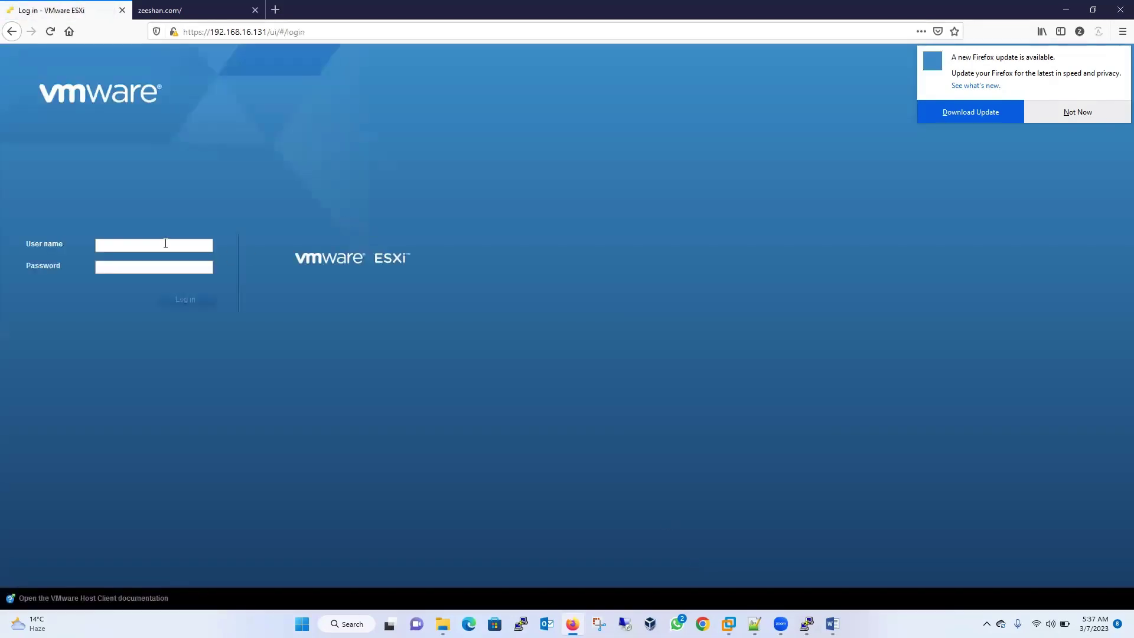
- Log in to the ESXi Host Client as root with the account password
{"action": "left_click", "coordinate": [163, 244]}
{"action": "type", "text": "root"}
{"action": "key", "text": "Tab"}
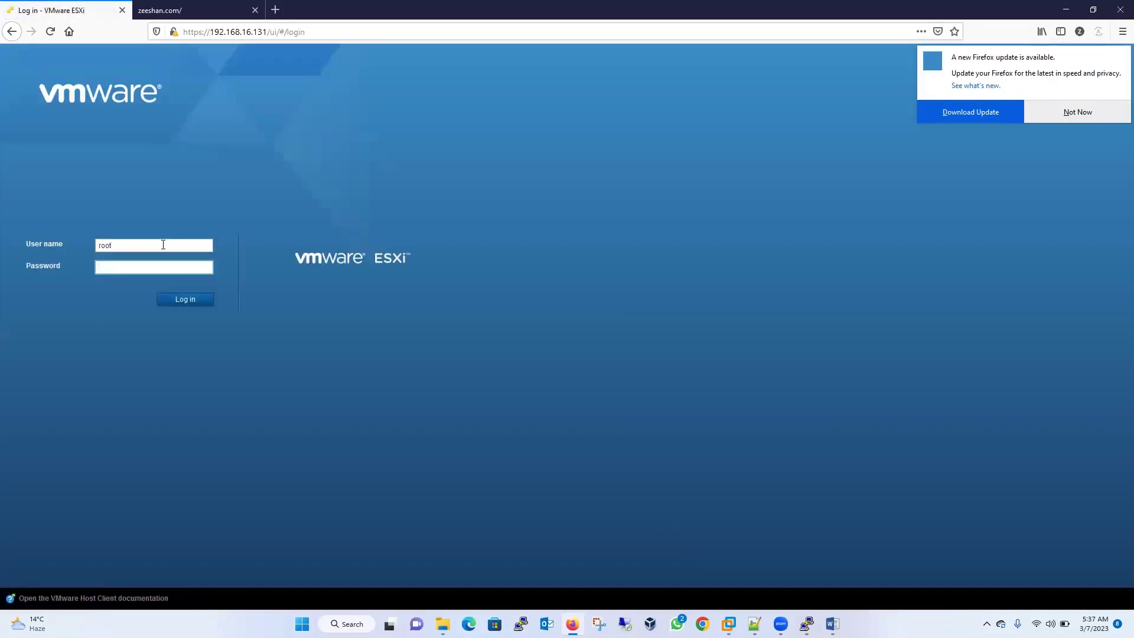
{"action": "type", "text": "••••••••••"}
{"action": "key", "text": "Return"}
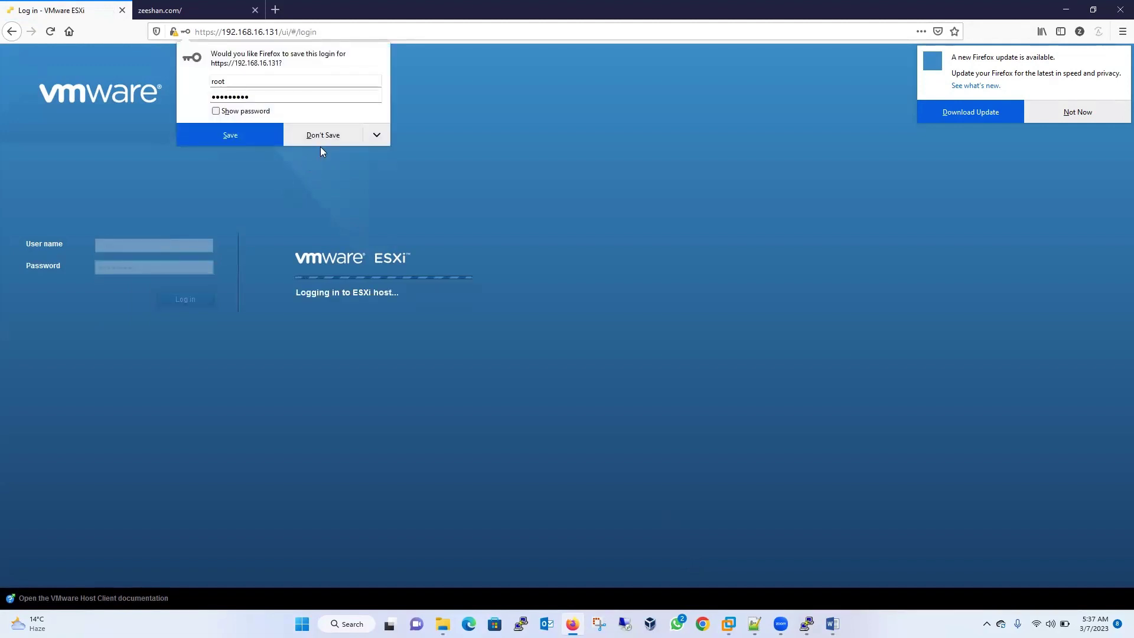
- Decline saving the login, acknowledge the CEIP notice and dismiss the Firefox update popup
{"action": "left_click", "coordinate": [322, 133]}
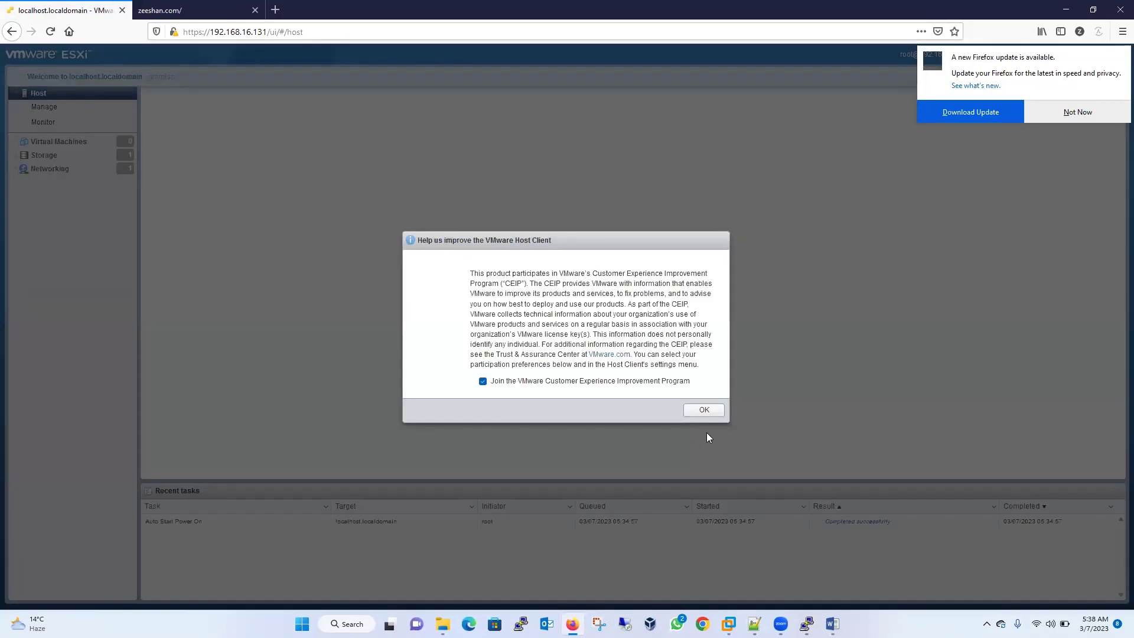
{"action": "left_click", "coordinate": [693, 409]}
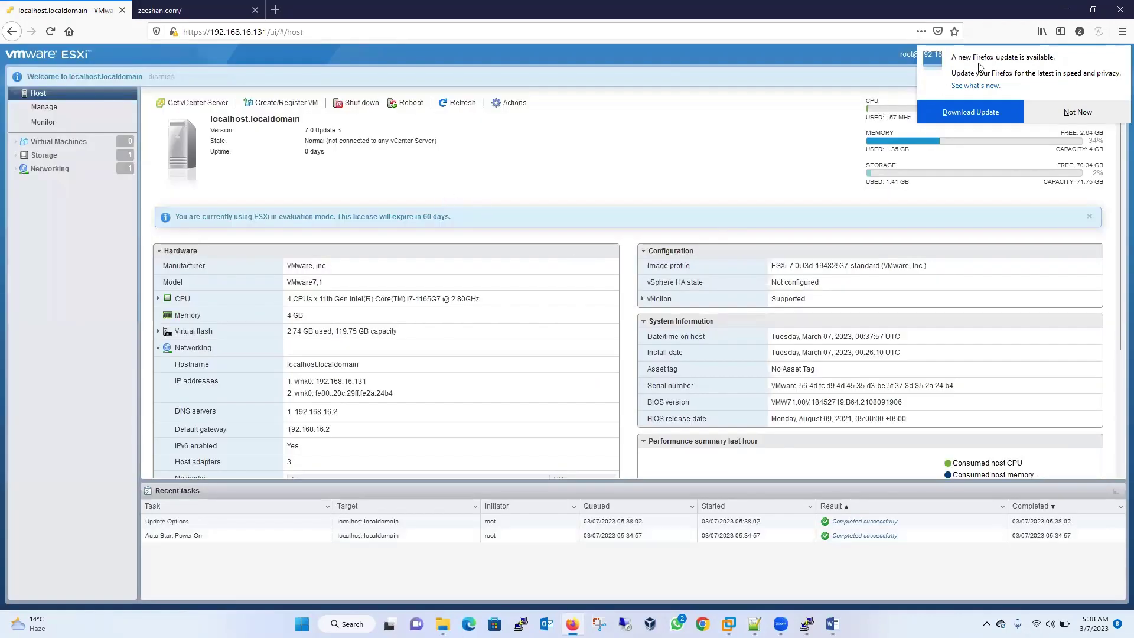
{"action": "left_click", "coordinate": [1093, 119]}
{"action": "left_click", "coordinate": [669, 170]}
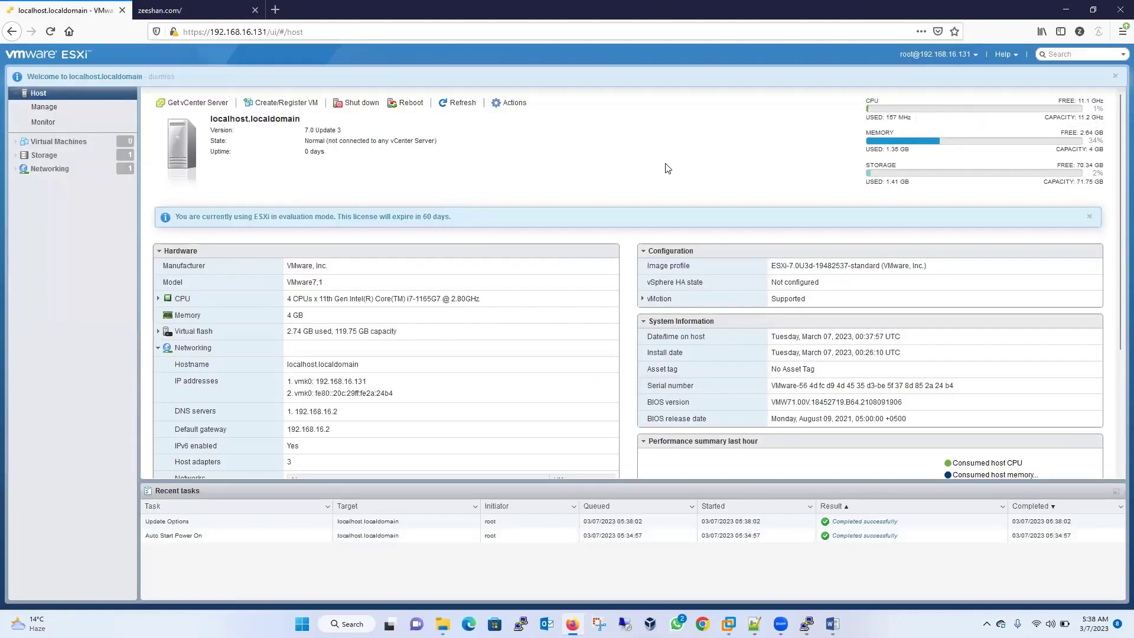
- Move through the Virtual Machines and Storage views to the host's Networking page
{"action": "left_click", "coordinate": [66, 148]}
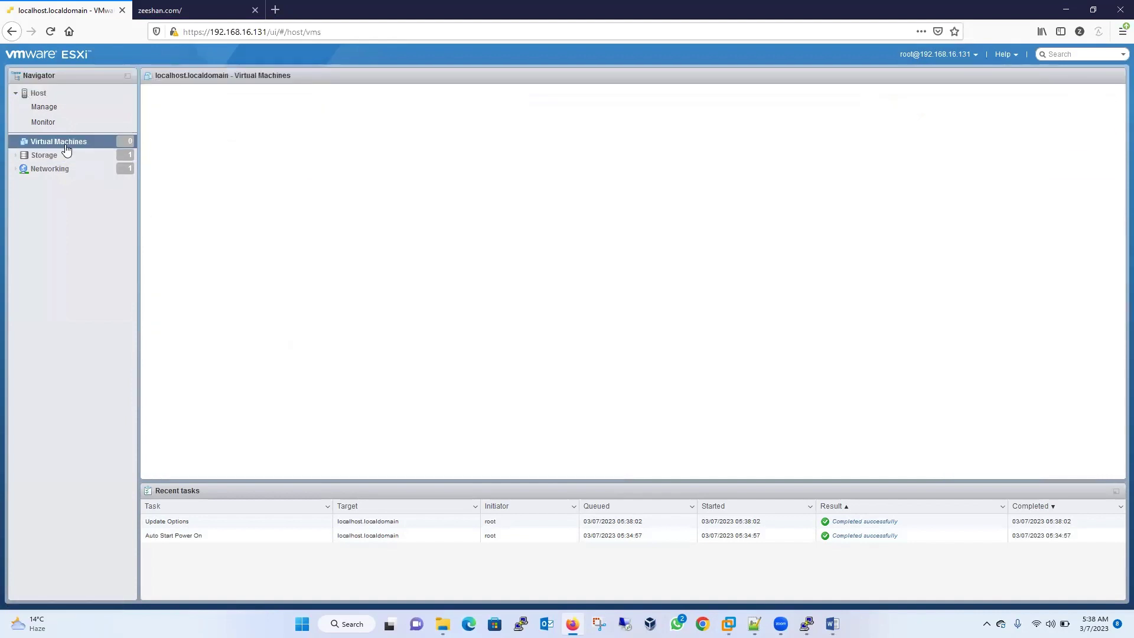
{"action": "left_click", "coordinate": [60, 157]}
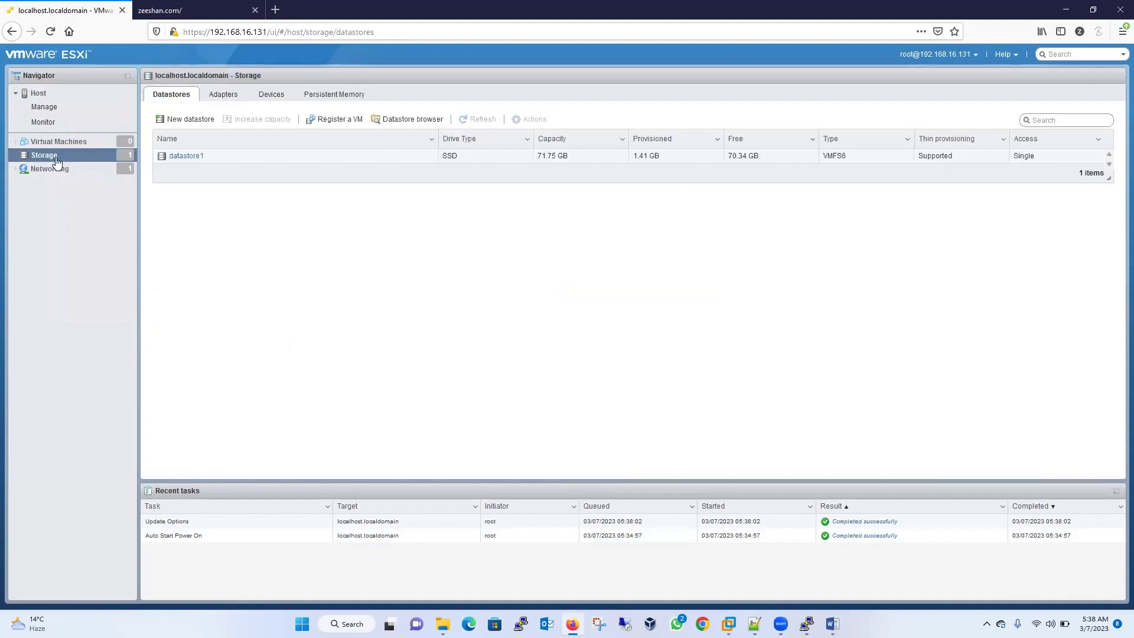
{"action": "left_click", "coordinate": [56, 169]}
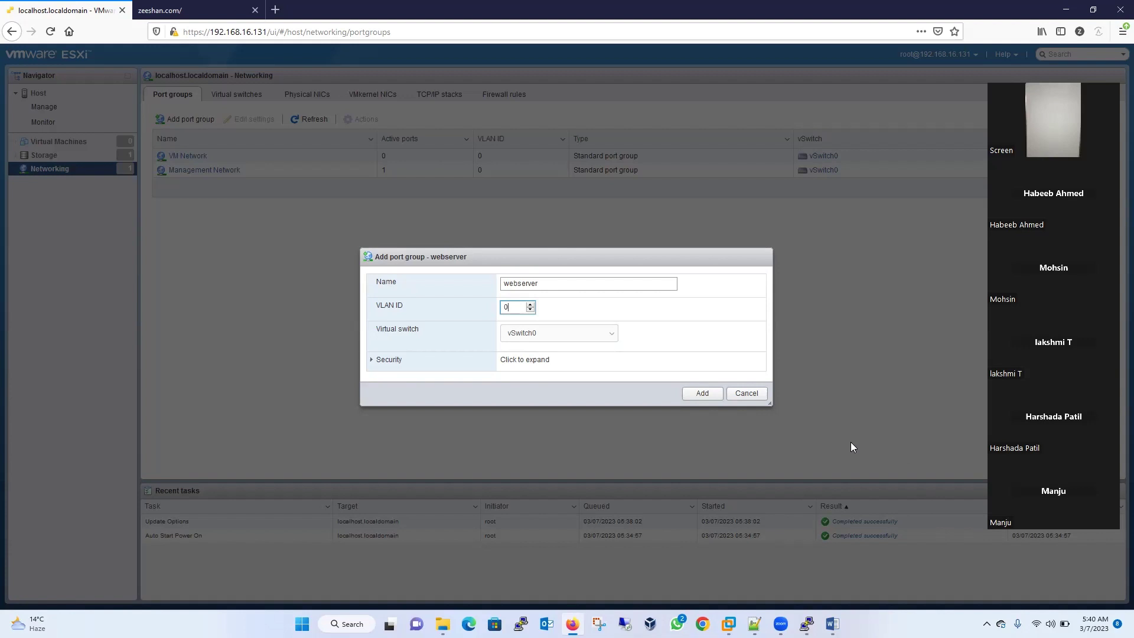
- Add the webserver port group and open its Edit settings dialog
{"action": "left_click", "coordinate": [701, 394]}
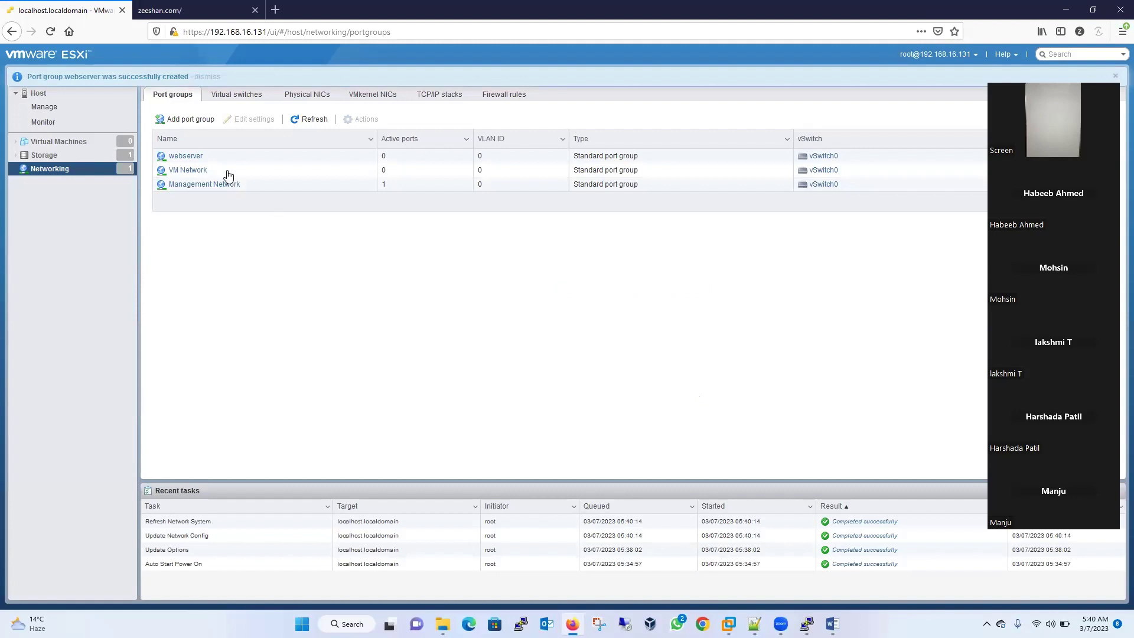
{"action": "left_click", "coordinate": [196, 161]}
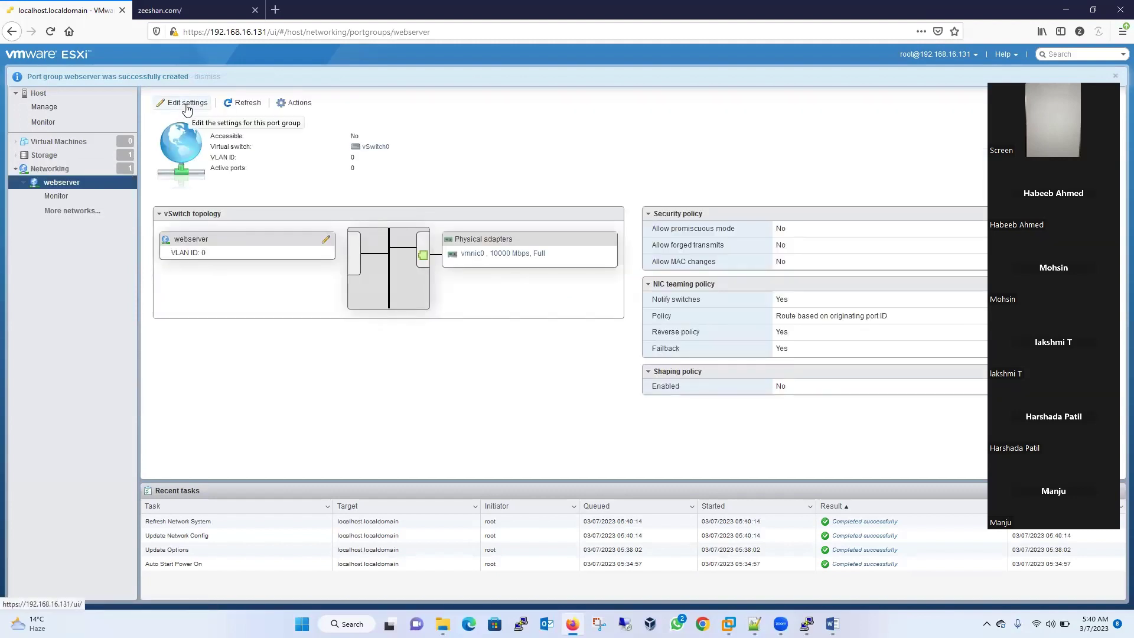
{"action": "left_click", "coordinate": [189, 104]}
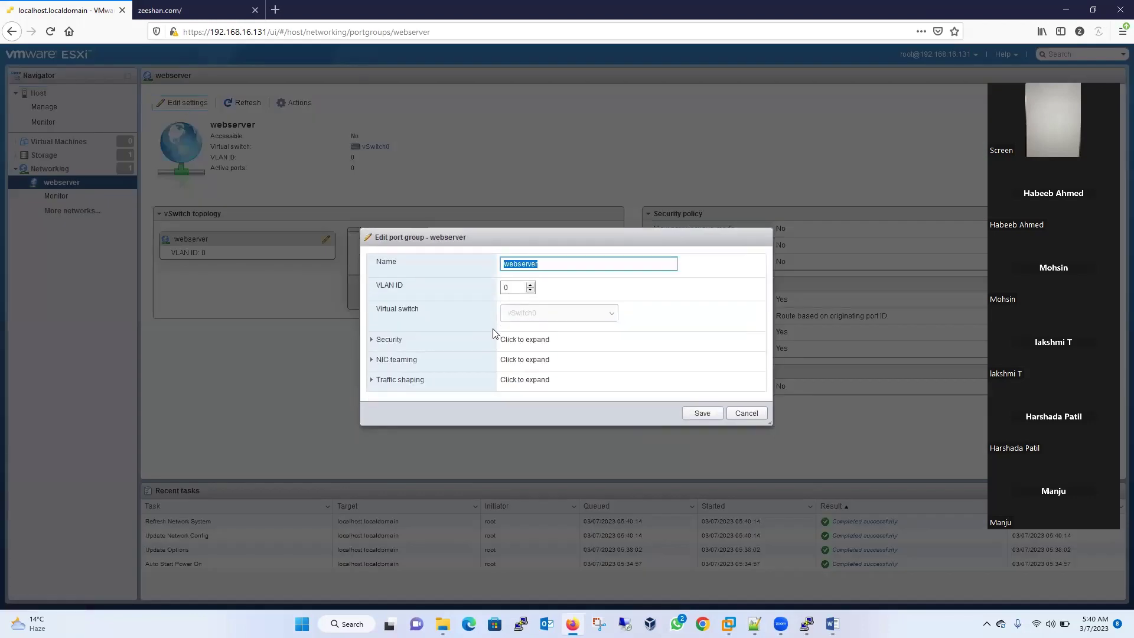
- Review NIC teaming, load balancing and traffic shaping, cancel unchanged, and return to Networking
{"action": "left_click", "coordinate": [372, 360]}
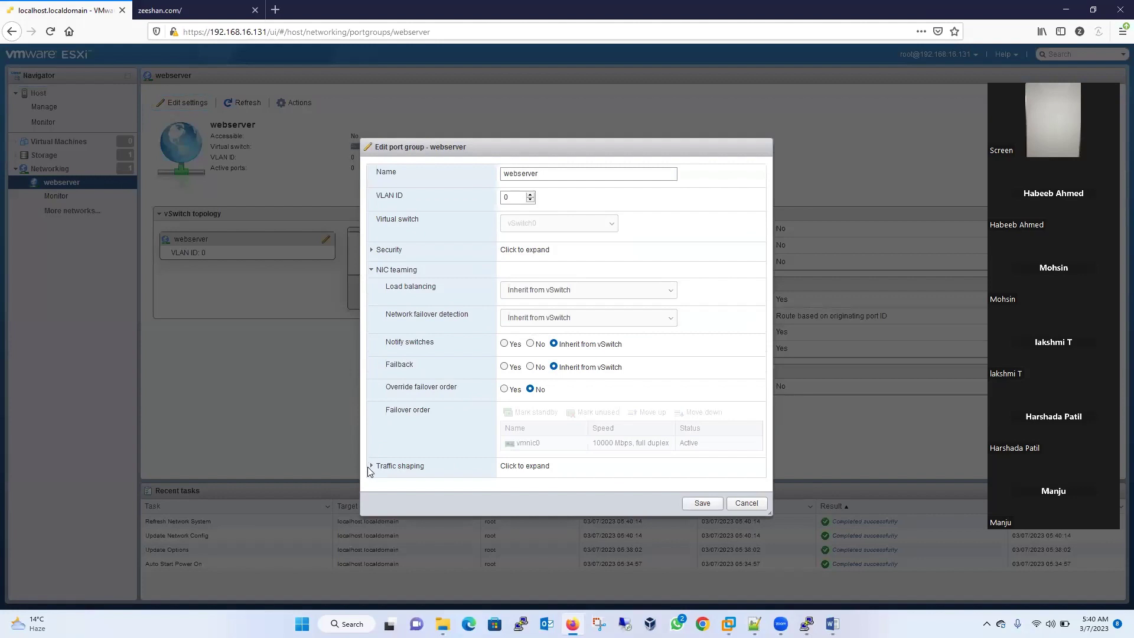
{"action": "left_click", "coordinate": [369, 466]}
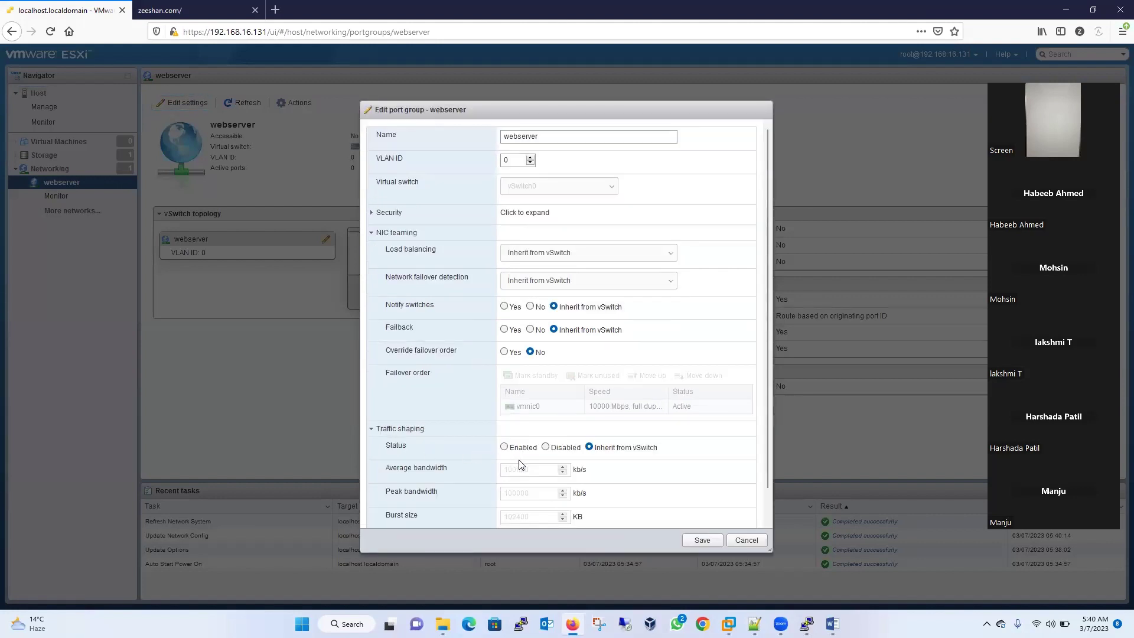
{"action": "left_click", "coordinate": [565, 255]}
{"action": "left_click", "coordinate": [564, 255]}
{"action": "right_click", "coordinate": [737, 538]}
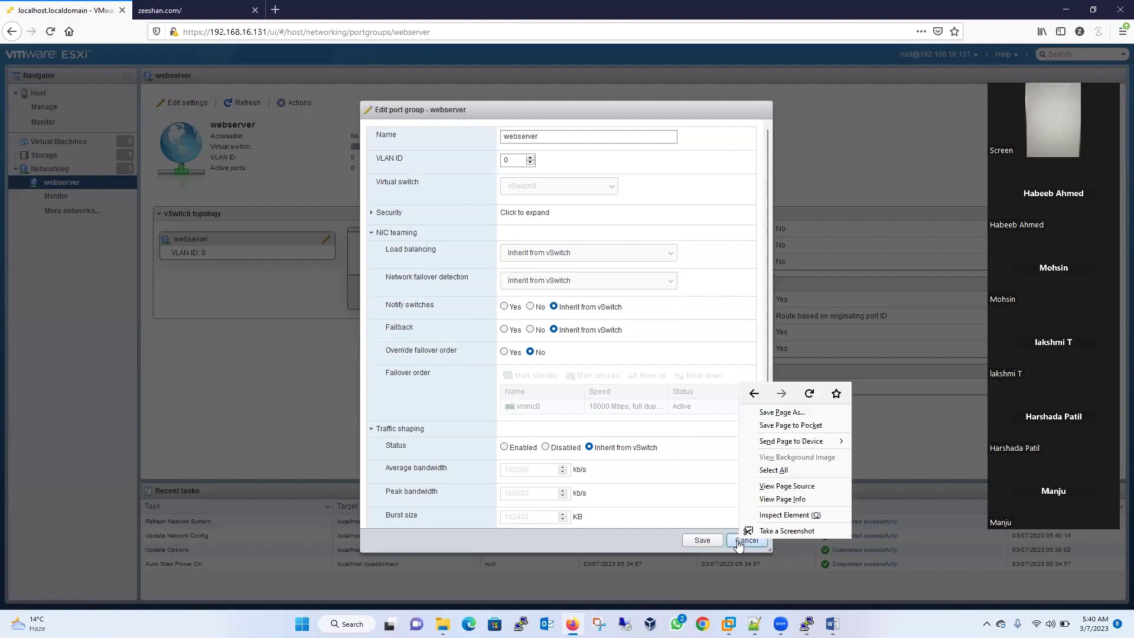
{"action": "left_click", "coordinate": [738, 540]}
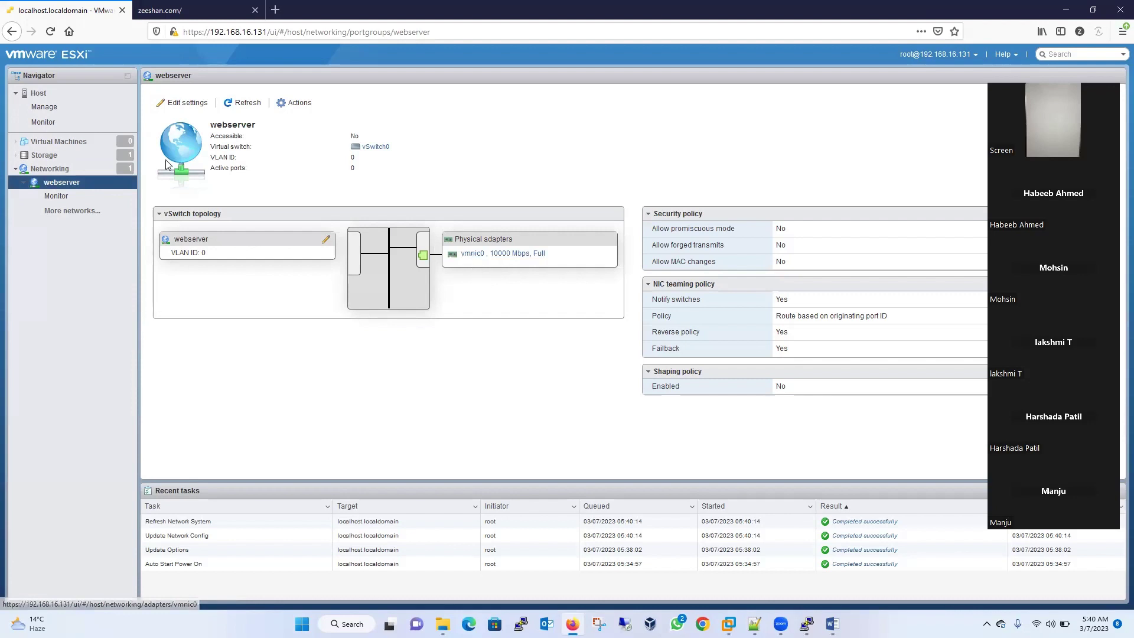
{"action": "left_click", "coordinate": [62, 171]}
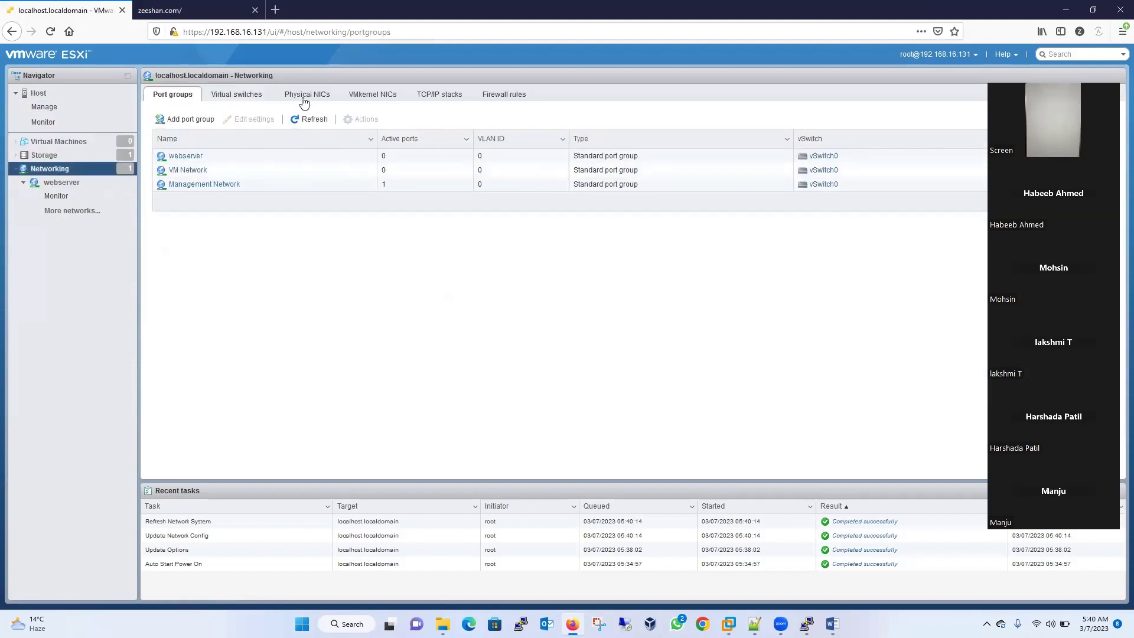
- Create standard virtual switch 'databases' with vmnic1 as Uplink 1
{"action": "left_click", "coordinate": [250, 99]}
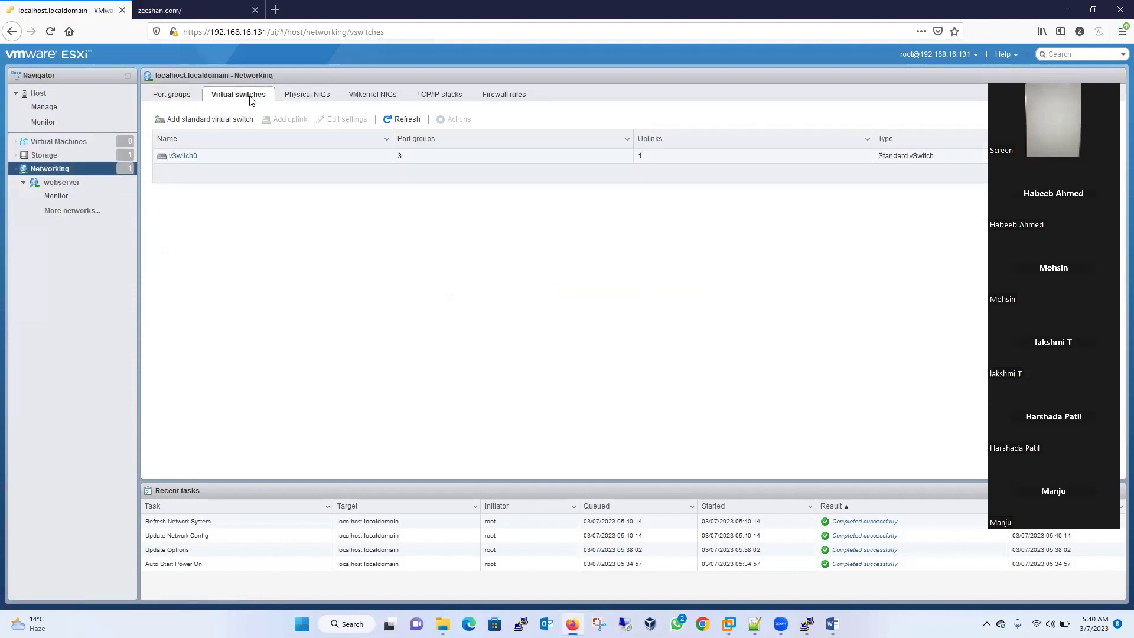
{"action": "left_click", "coordinate": [218, 122]}
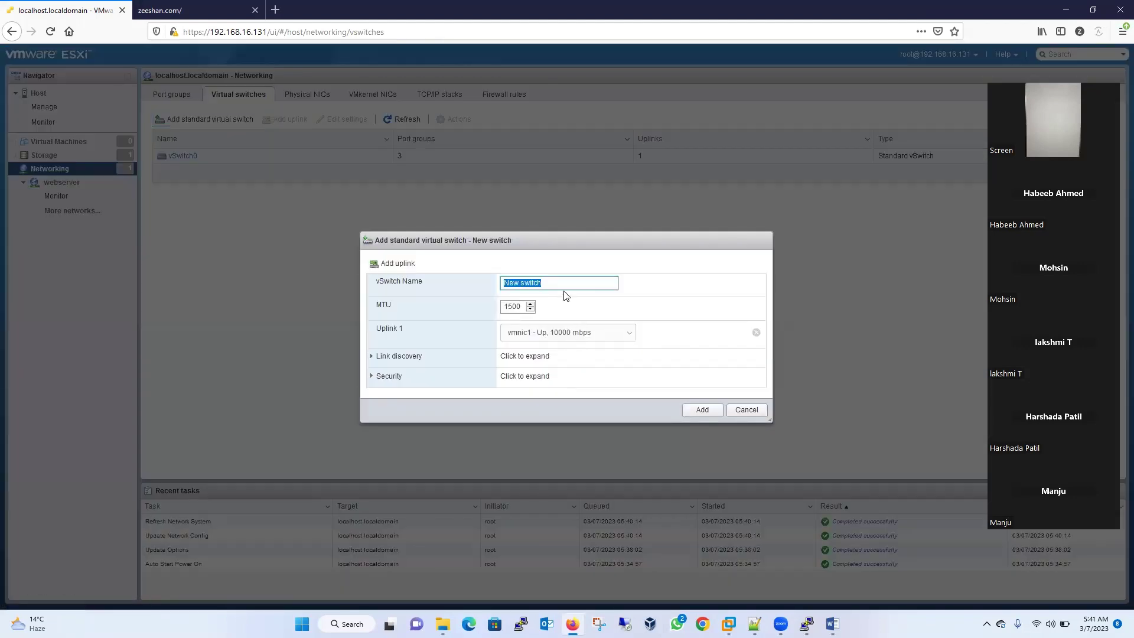
{"action": "type", "text": "databases"}
{"action": "left_click", "coordinate": [579, 333]}
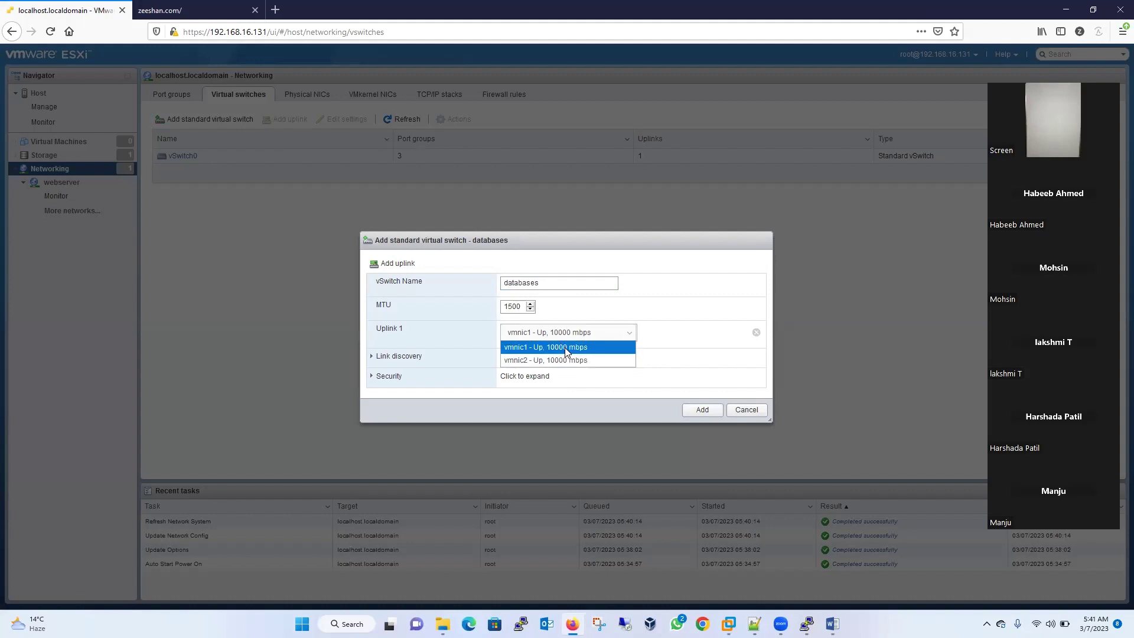
{"action": "left_click", "coordinate": [564, 348]}
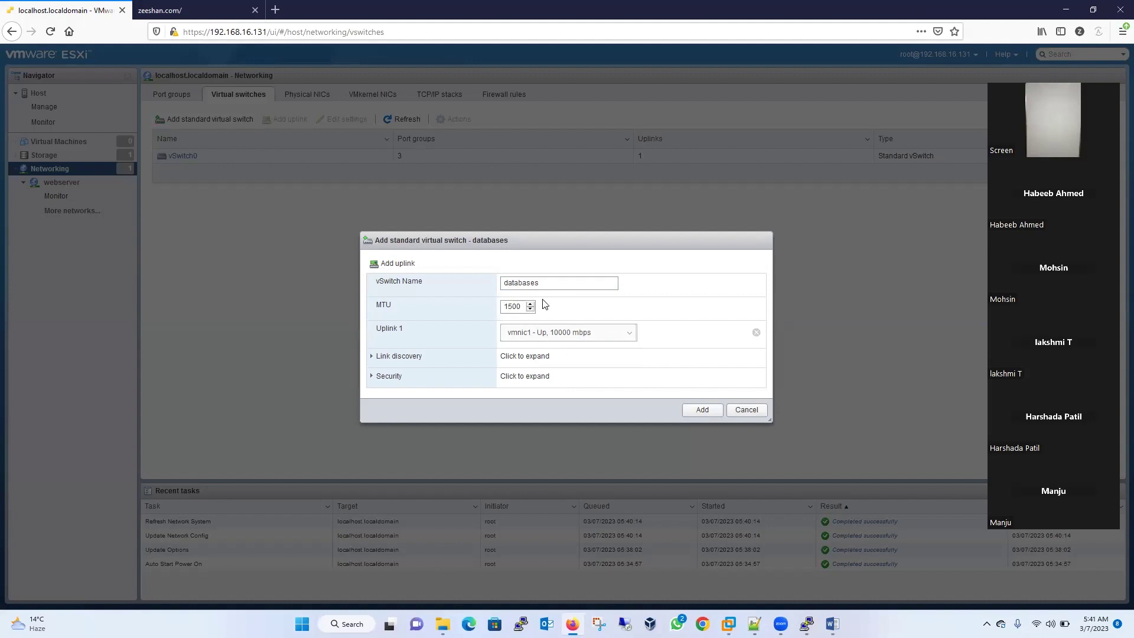
{"action": "left_click_drag", "start_coordinate": [555, 282], "coordinate": [495, 284]}
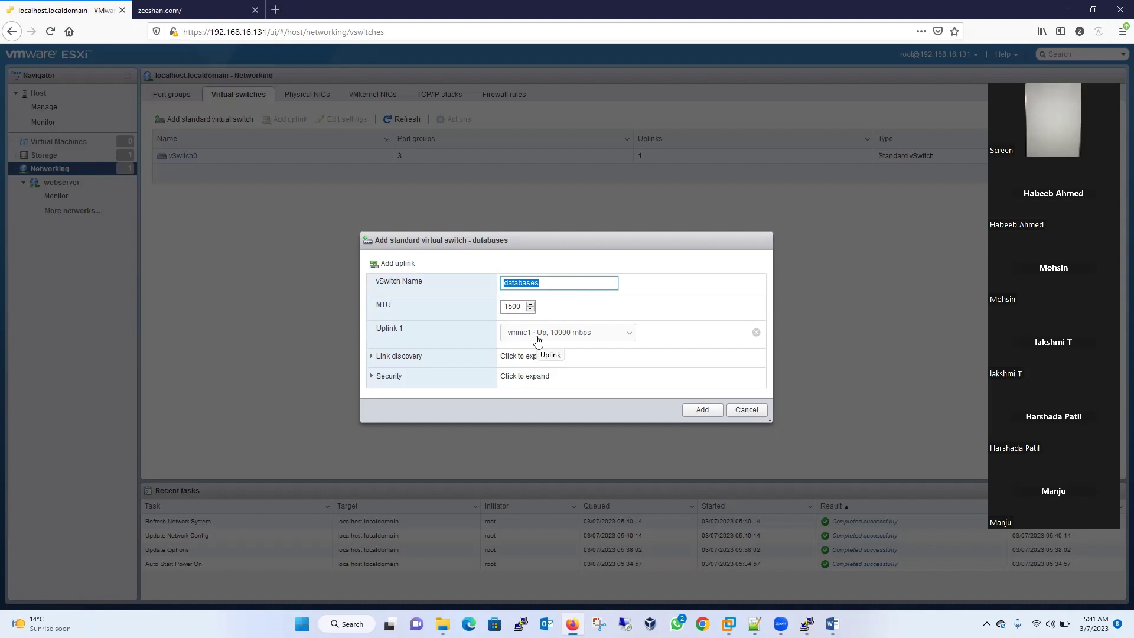
{"action": "left_click", "coordinate": [706, 413]}
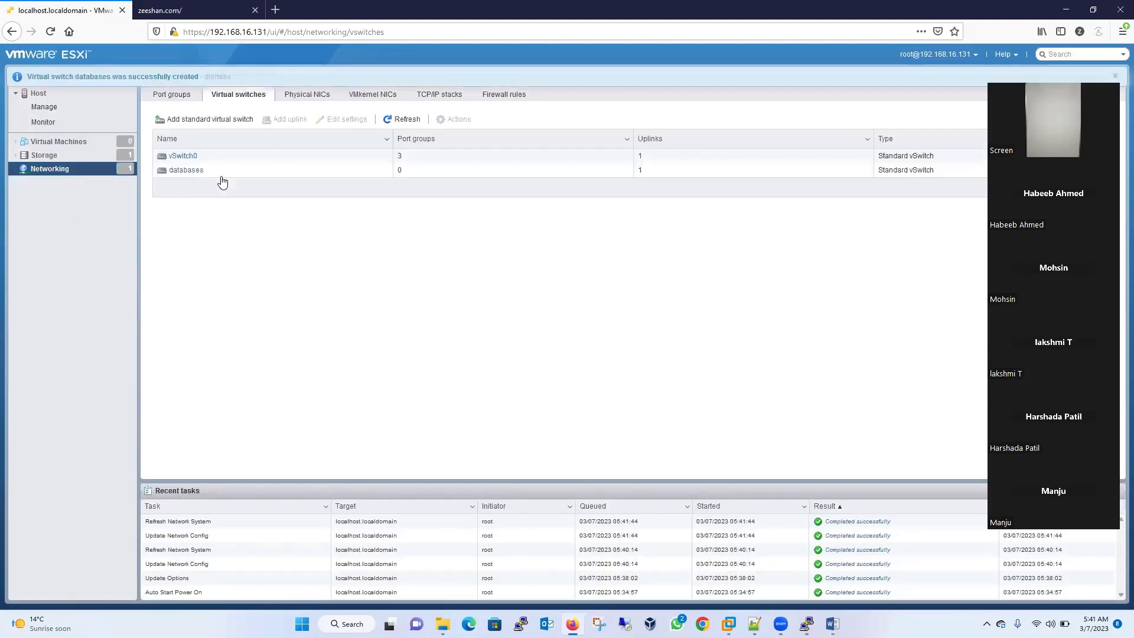
- Start the Create/Register VM wizard for a new virtual machine named mydatabase
{"action": "right_click", "coordinate": [83, 144]}
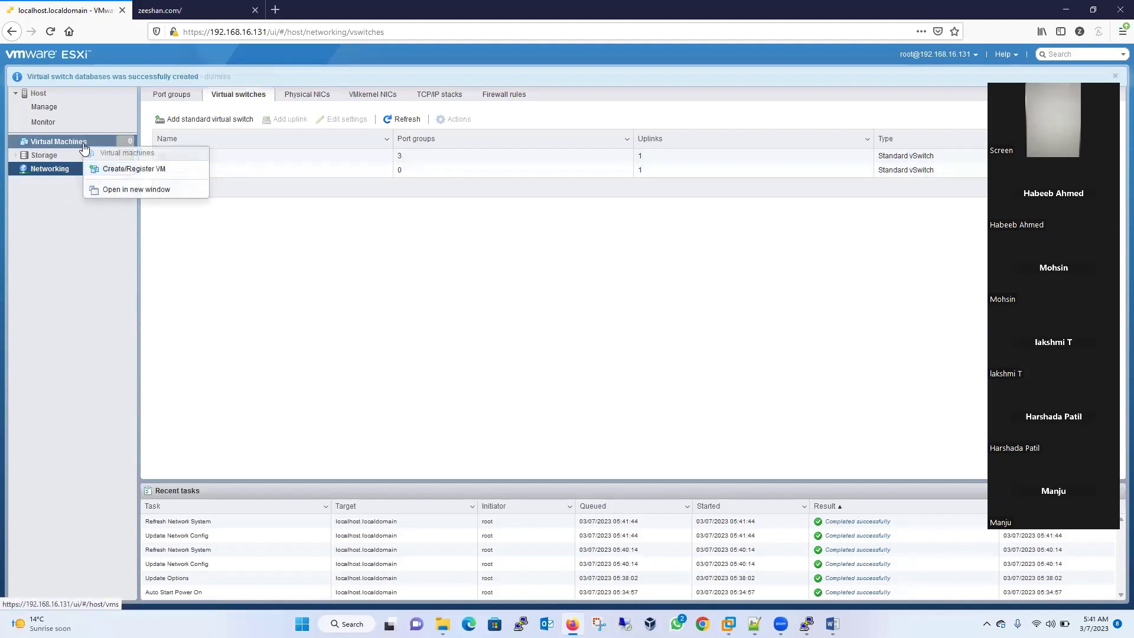
{"action": "left_click", "coordinate": [135, 169]}
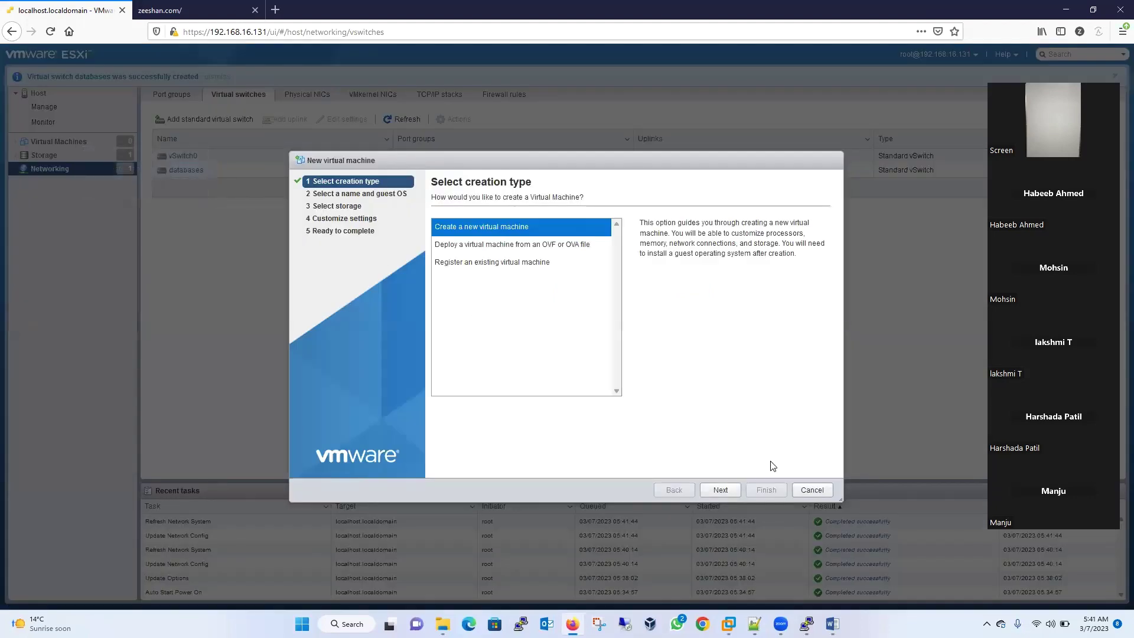
{"action": "left_click", "coordinate": [719, 489]}
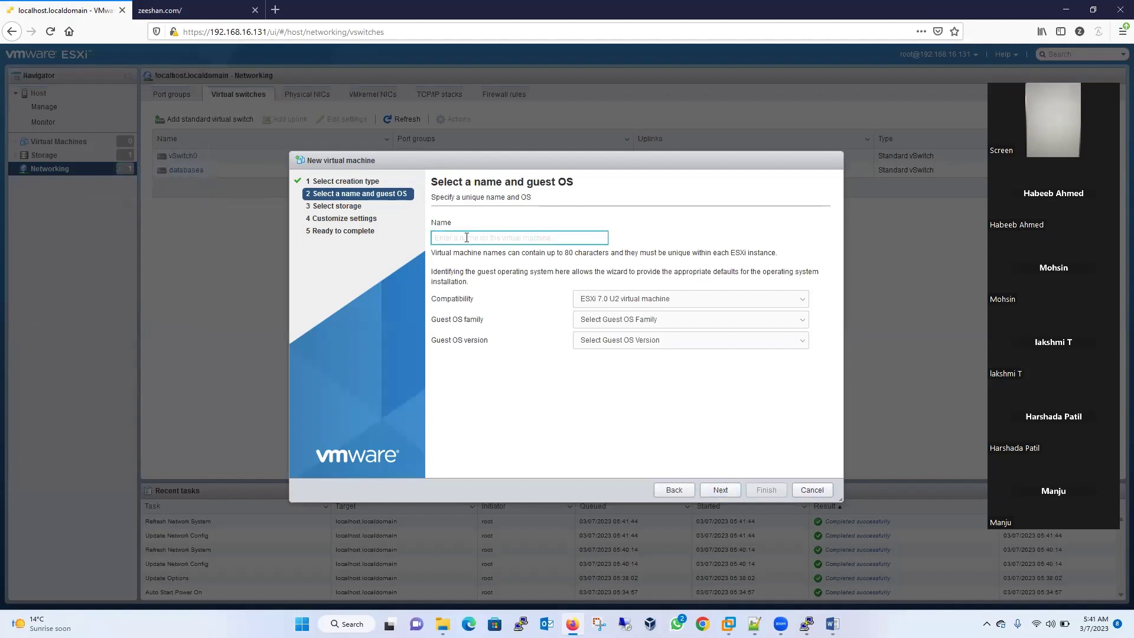
{"action": "type", "text": "mydatabase"}
- Set ESXi 7.0 compatibility, Linux CentOS 7 (64-bit) guest, and keep datastore1
{"action": "left_click", "coordinate": [633, 301]}
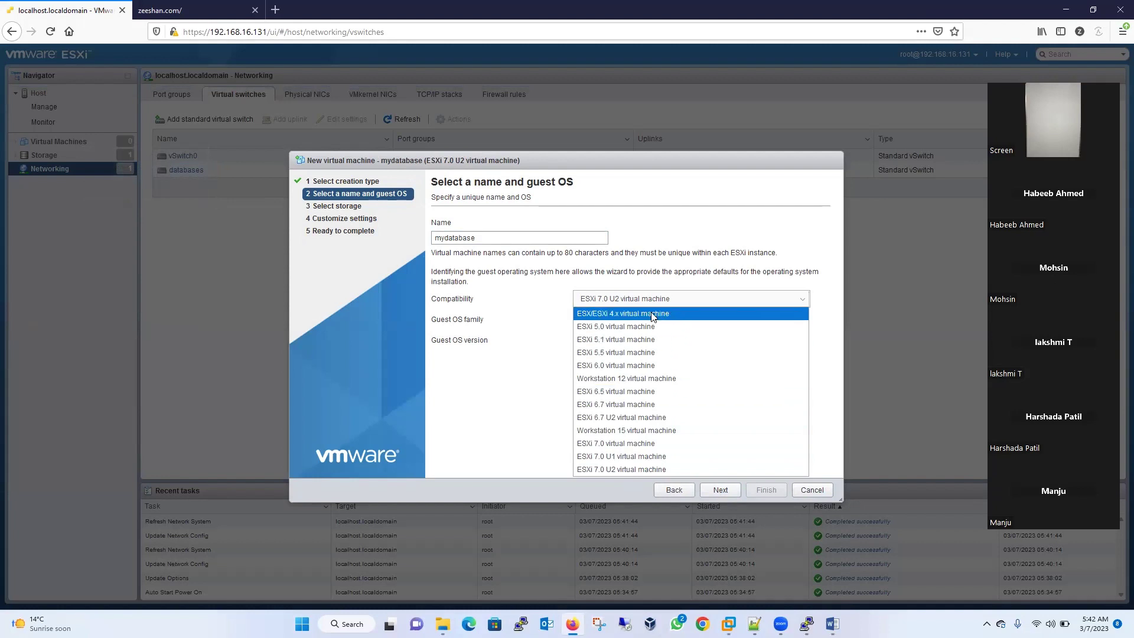
{"action": "left_click", "coordinate": [636, 469]}
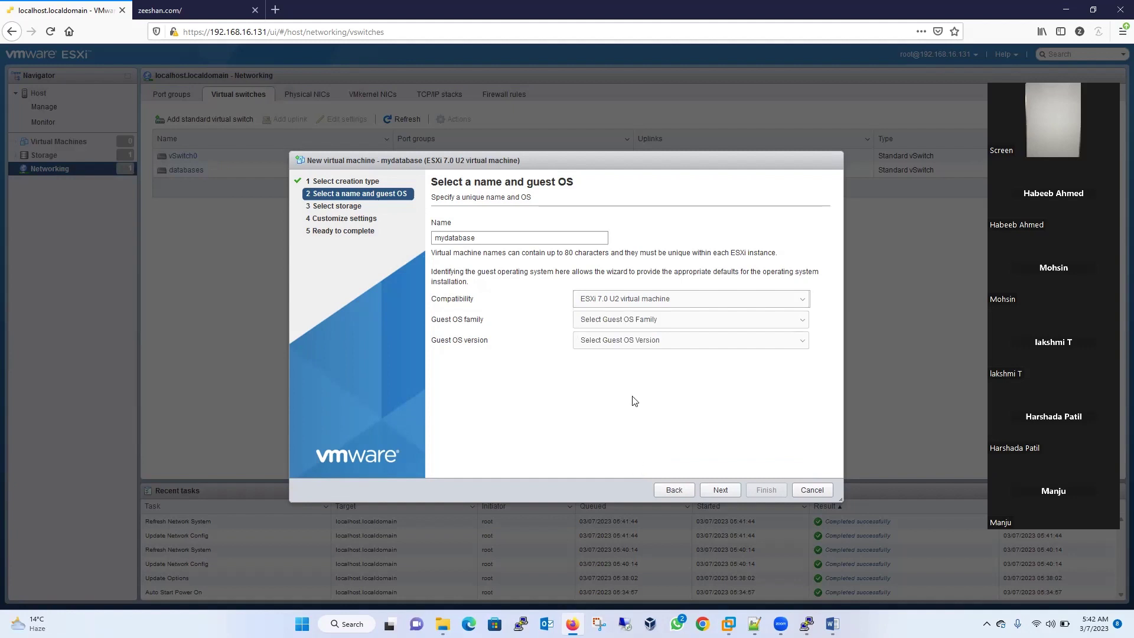
{"action": "left_click", "coordinate": [612, 302]}
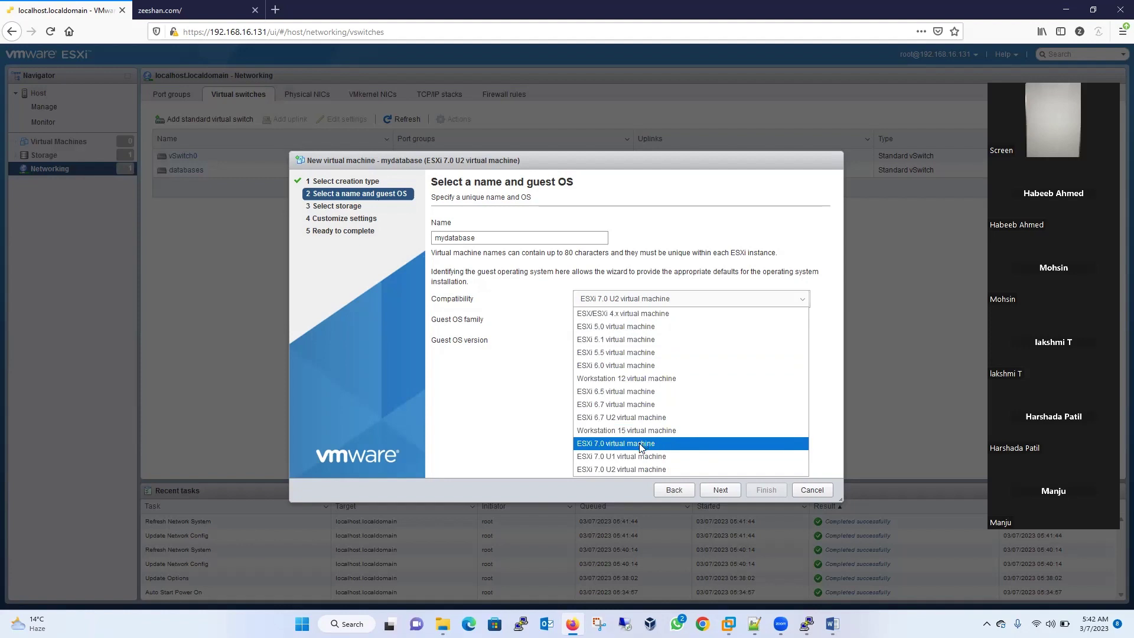
{"action": "left_click", "coordinate": [640, 444]}
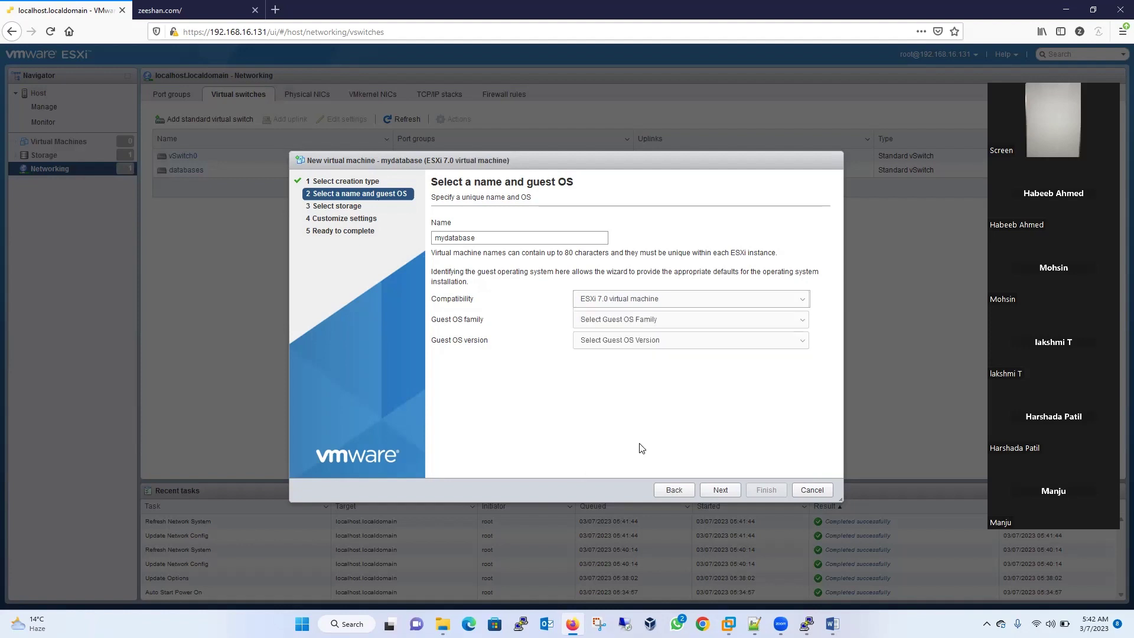
{"action": "left_click", "coordinate": [640, 322]}
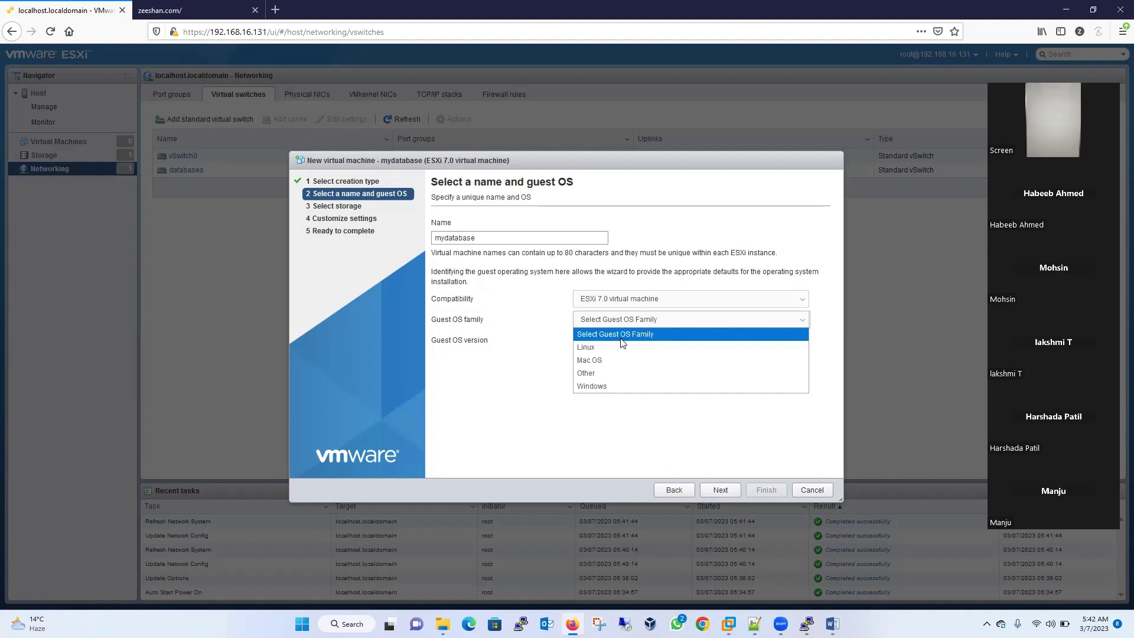
{"action": "left_click", "coordinate": [607, 353]}
{"action": "left_click", "coordinate": [617, 345]}
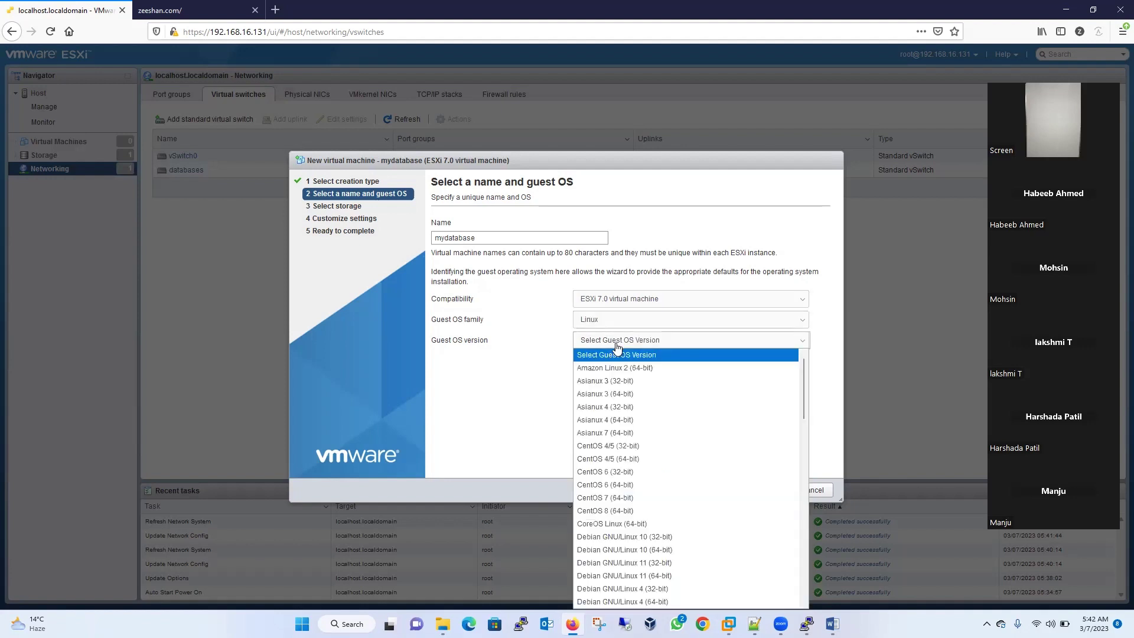
{"action": "left_click", "coordinate": [639, 496]}
{"action": "left_click", "coordinate": [720, 495]}
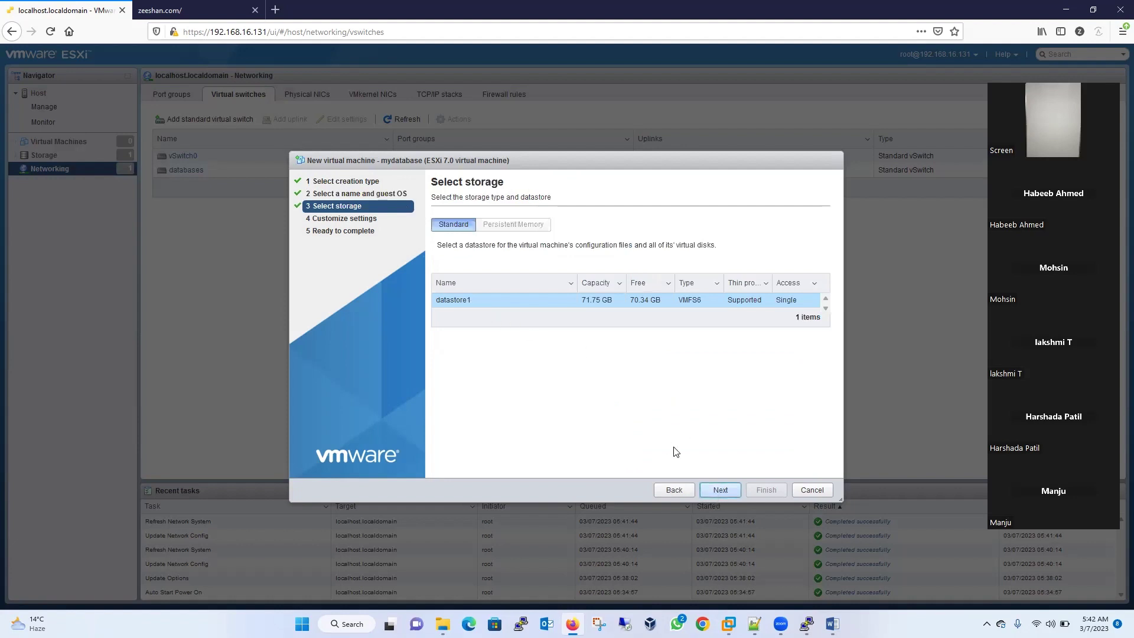
{"action": "left_click", "coordinate": [721, 490]}
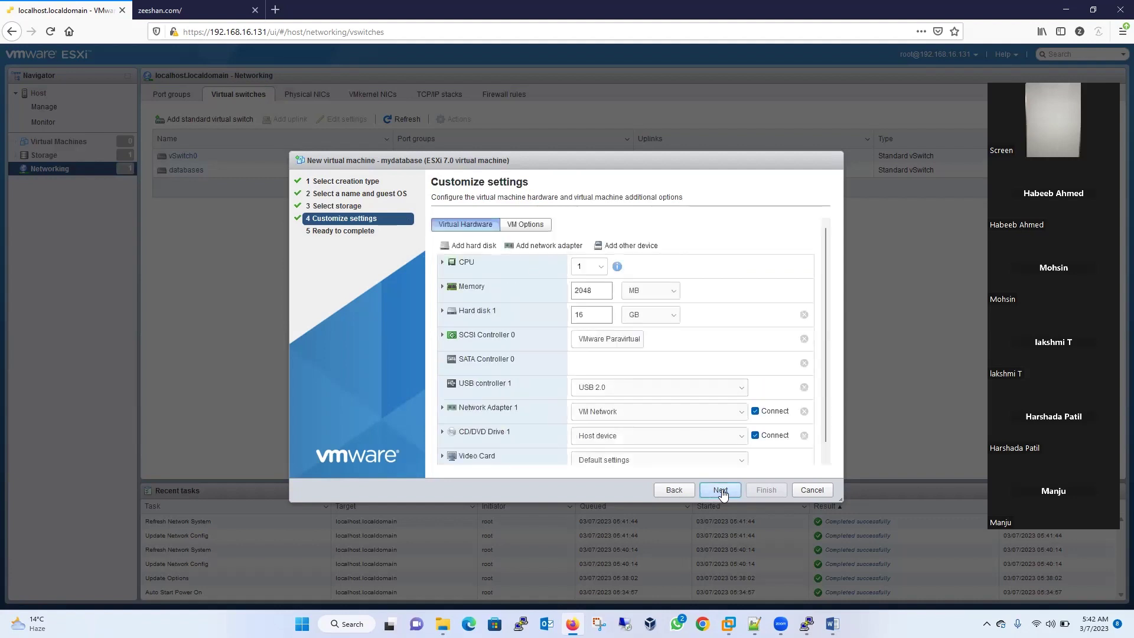
- Give mydatabase 2 CPUs and make Hard disk 1 thin provisioned
{"action": "left_click", "coordinate": [598, 267]}
{"action": "left_click", "coordinate": [588, 292]}
{"action": "left_click", "coordinate": [442, 312]}
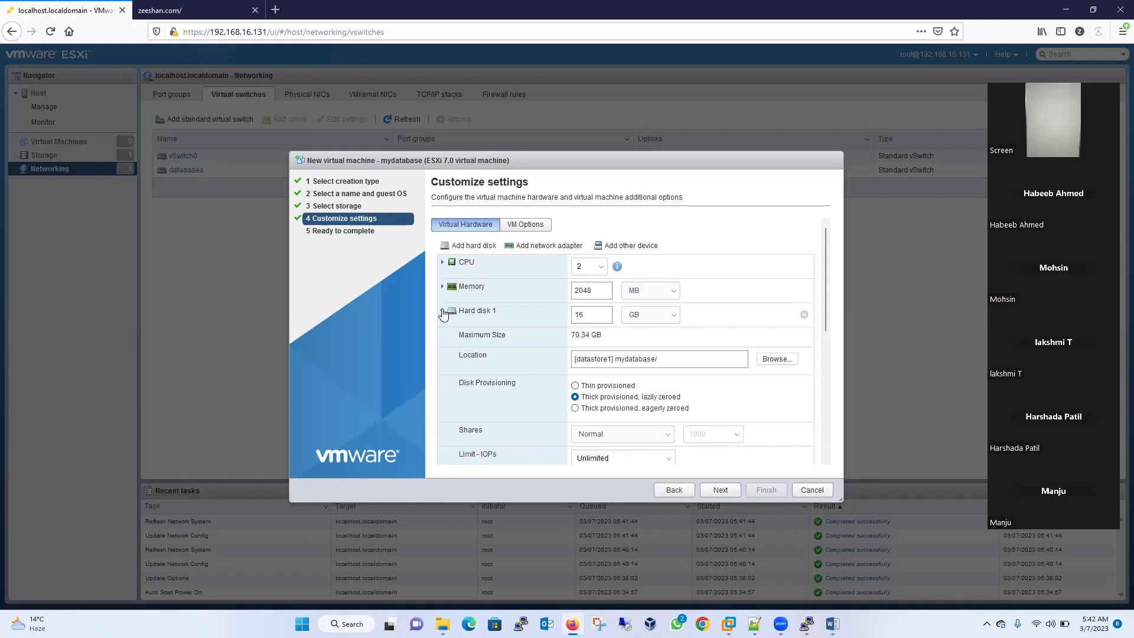
{"action": "left_click", "coordinate": [576, 386]}
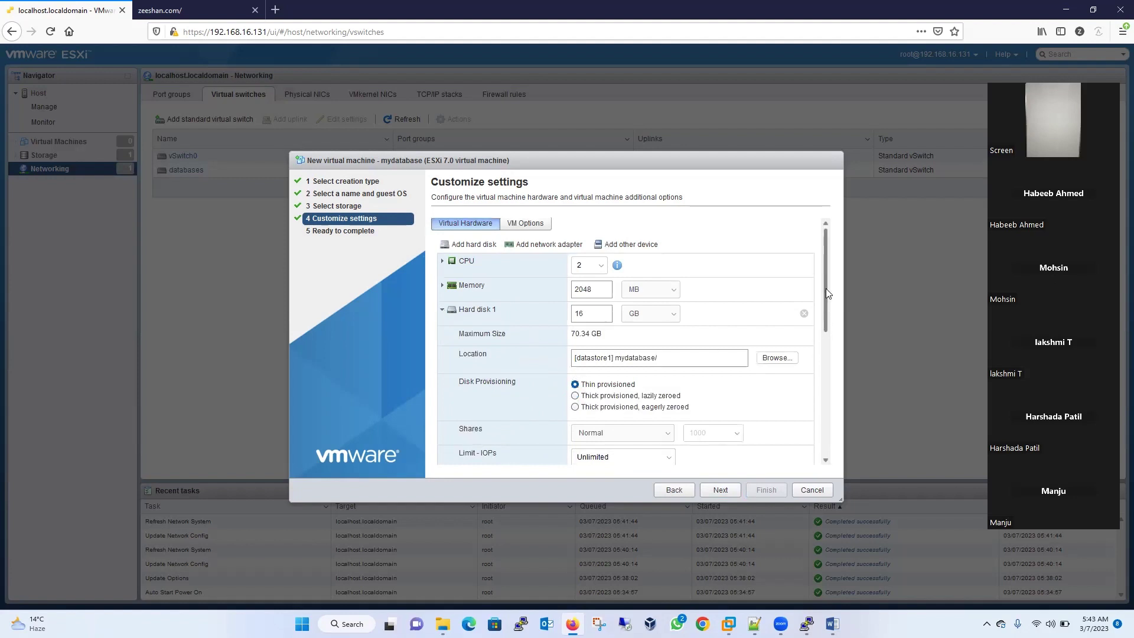
{"action": "left_click_drag", "start_coordinate": [827, 293], "coordinate": [829, 337]}
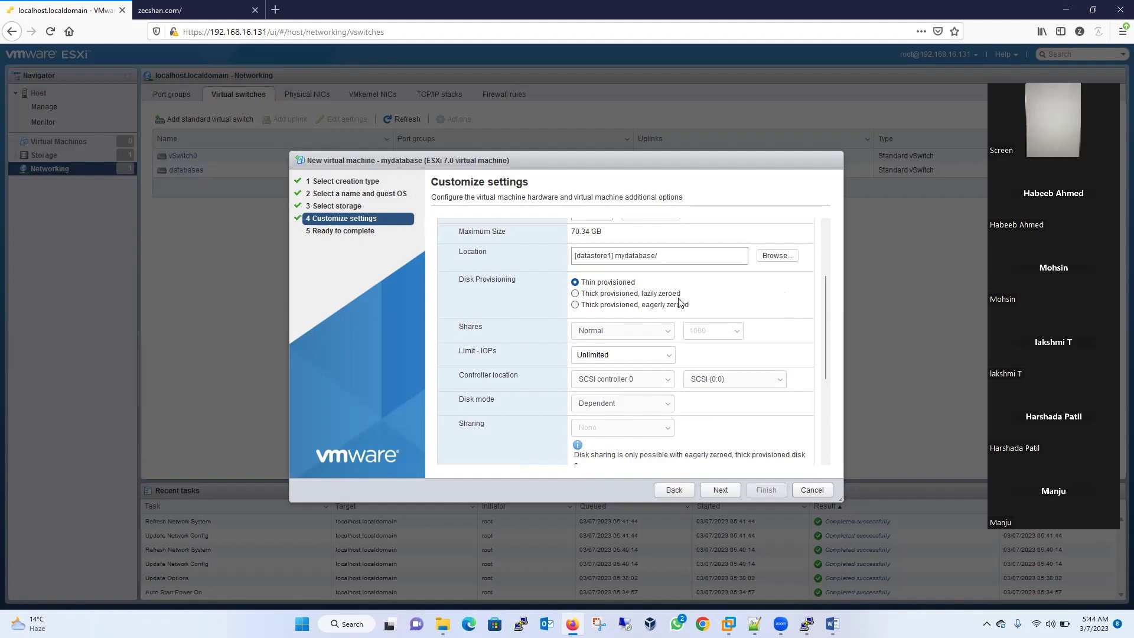
- Try the thick lazy- and eager-zeroed provisioning options, then return the disk to thin provisioned
{"action": "left_click", "coordinate": [657, 294]}
{"action": "left_click", "coordinate": [687, 306]}
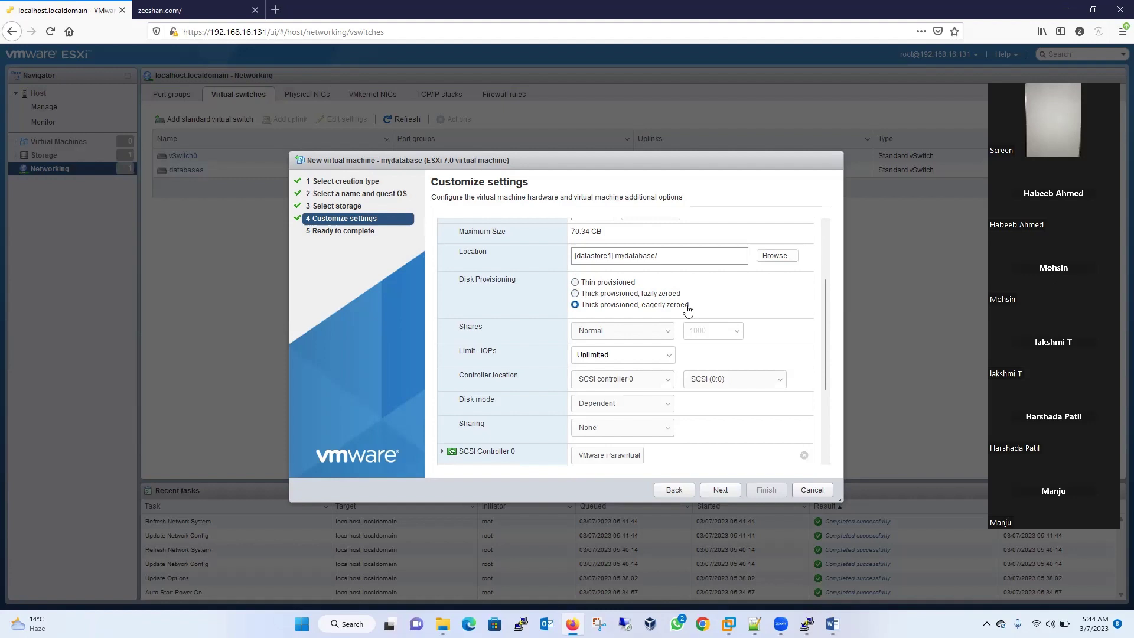
{"action": "left_click", "coordinate": [622, 283]}
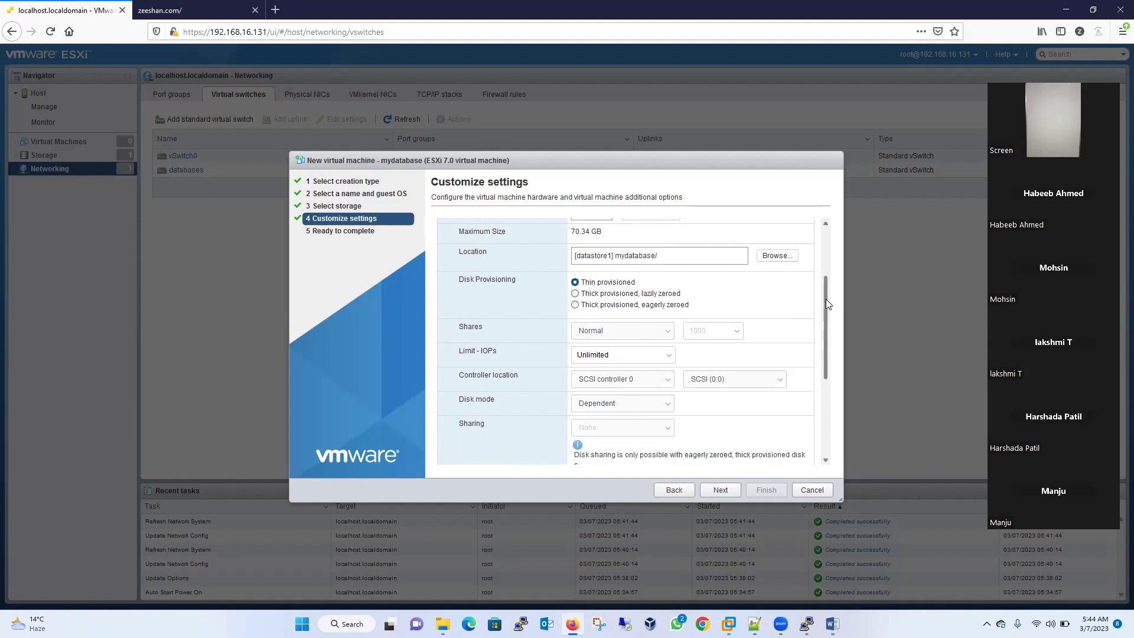
{"action": "left_click_drag", "start_coordinate": [826, 300], "coordinate": [827, 312]}
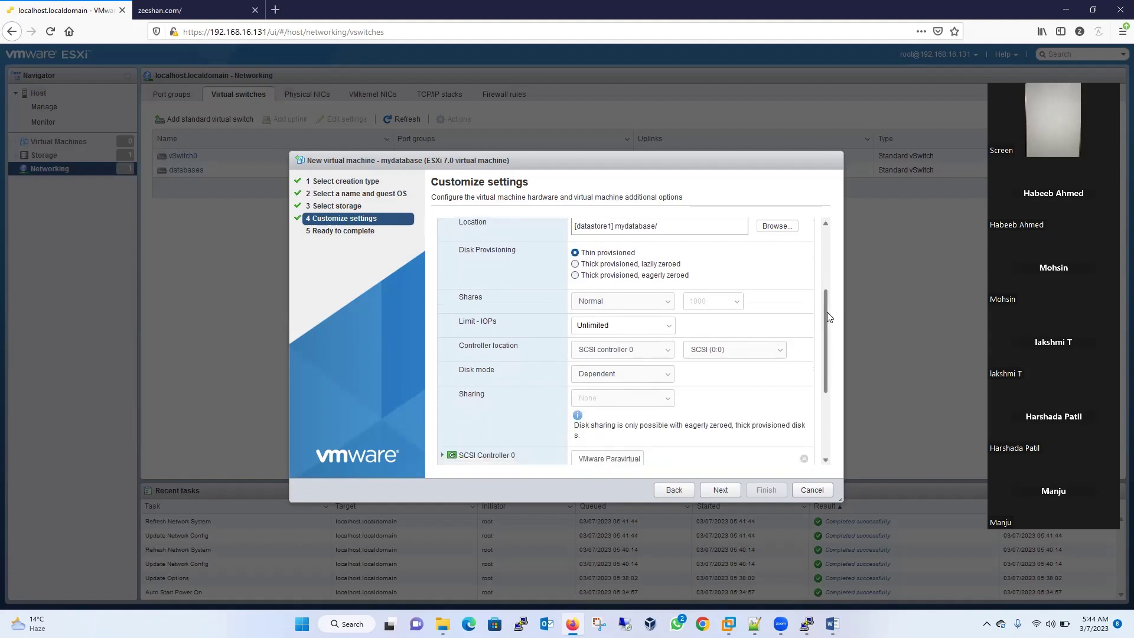
- Set the hard disk shares to High and keep the IOPs limit at Unlimited
{"action": "left_click", "coordinate": [665, 305]}
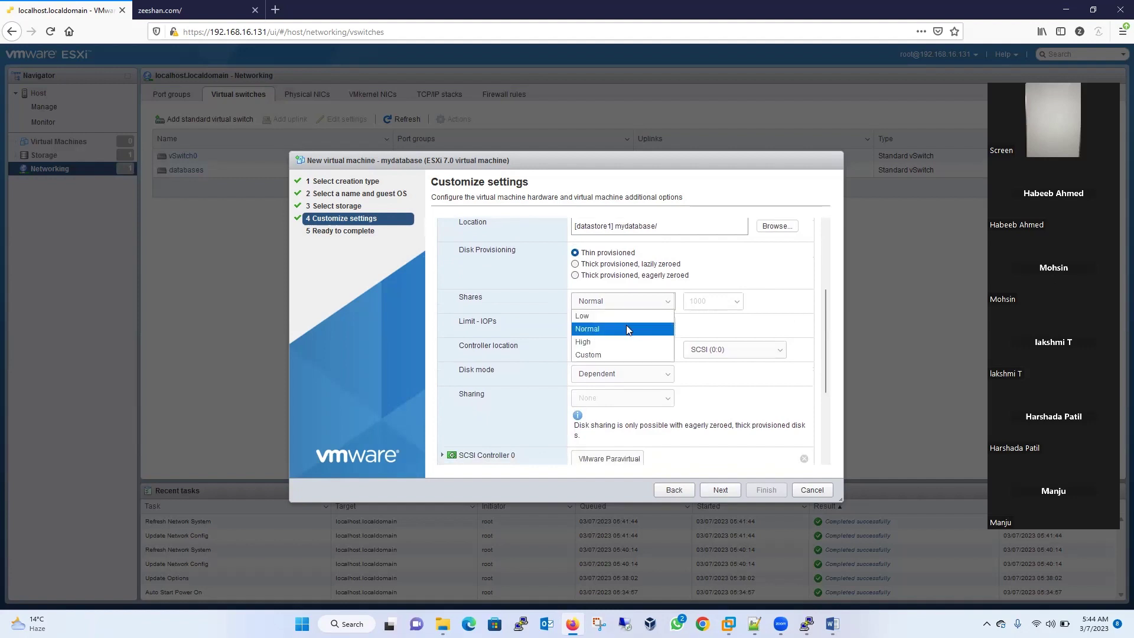
{"action": "left_click", "coordinate": [603, 342]}
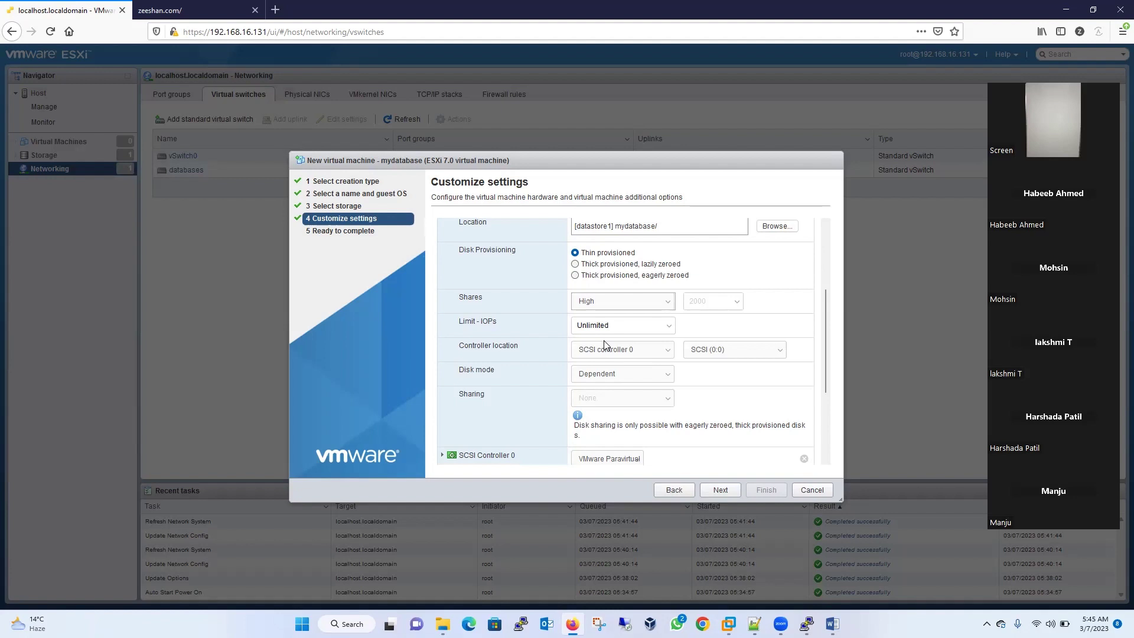
{"action": "left_click", "coordinate": [615, 326]}
{"action": "left_click", "coordinate": [668, 329]}
{"action": "left_click", "coordinate": [666, 337]}
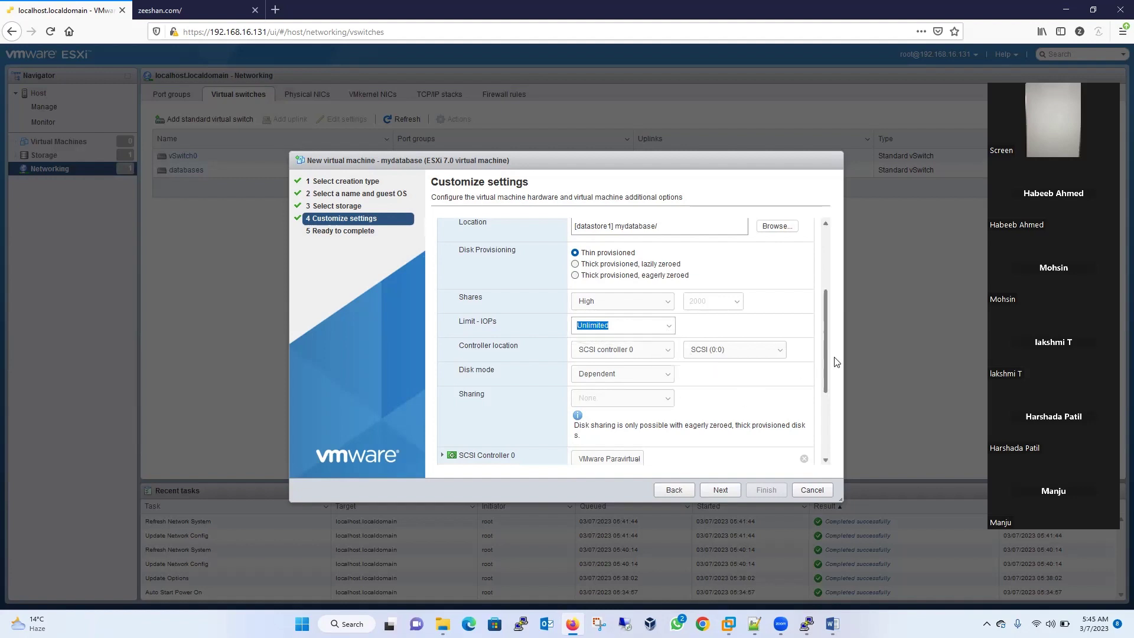
{"action": "left_click_drag", "start_coordinate": [827, 352], "coordinate": [817, 433]}
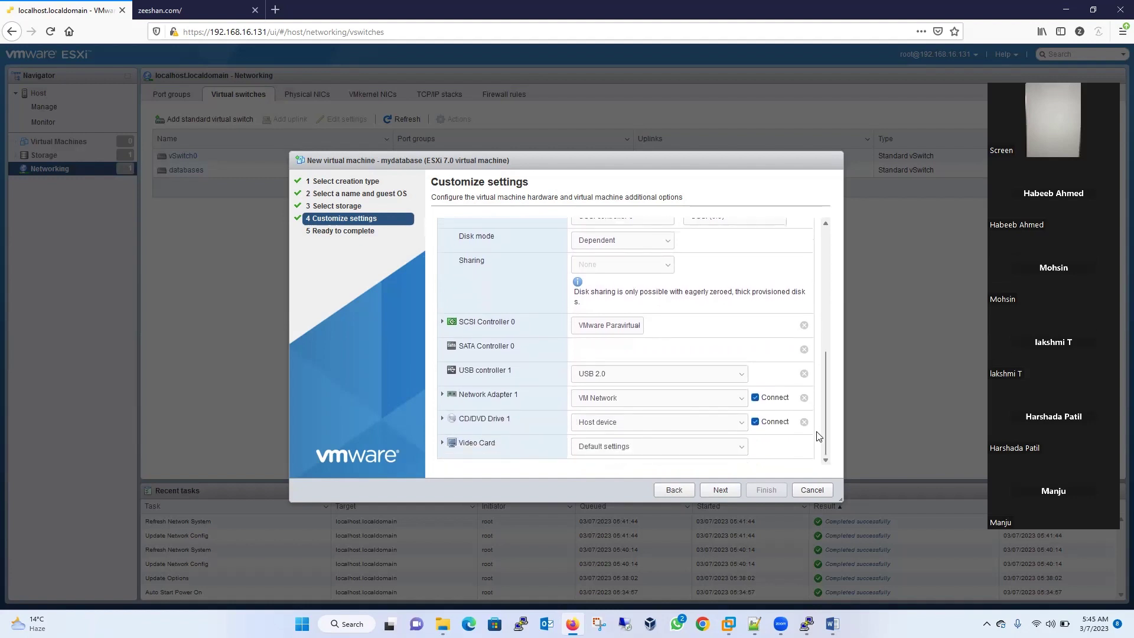
- Set CD/DVD Drive 1 to Datastore ISO file and upload an ISO from office data (D:) to datastore1
{"action": "left_click", "coordinate": [743, 425]}
{"action": "left_click", "coordinate": [703, 451]}
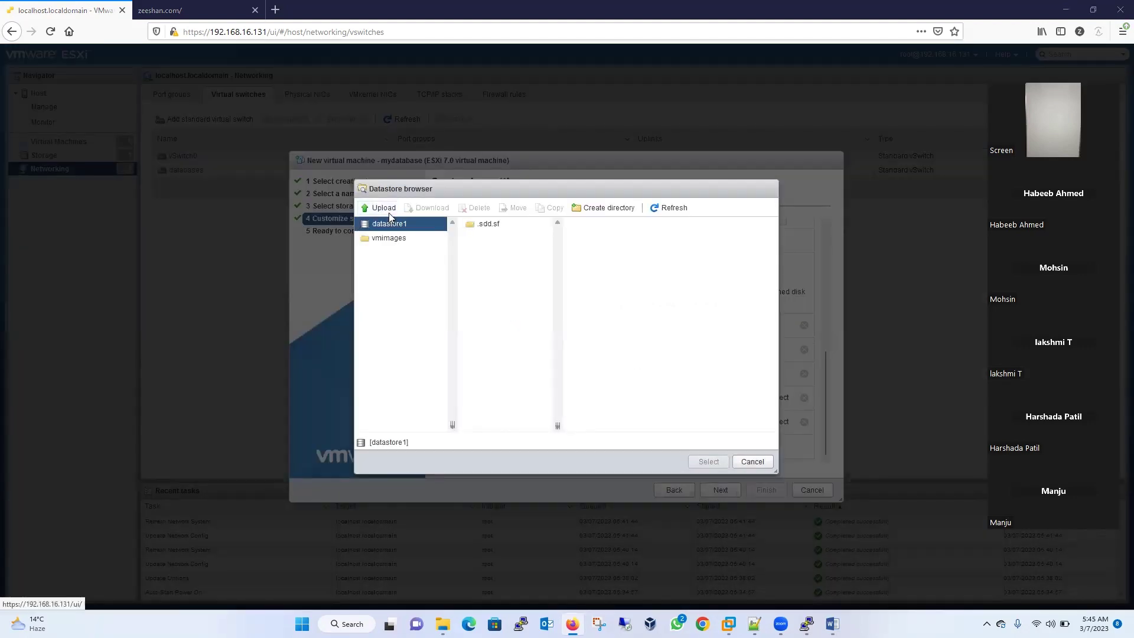
{"action": "left_click", "coordinate": [381, 208]}
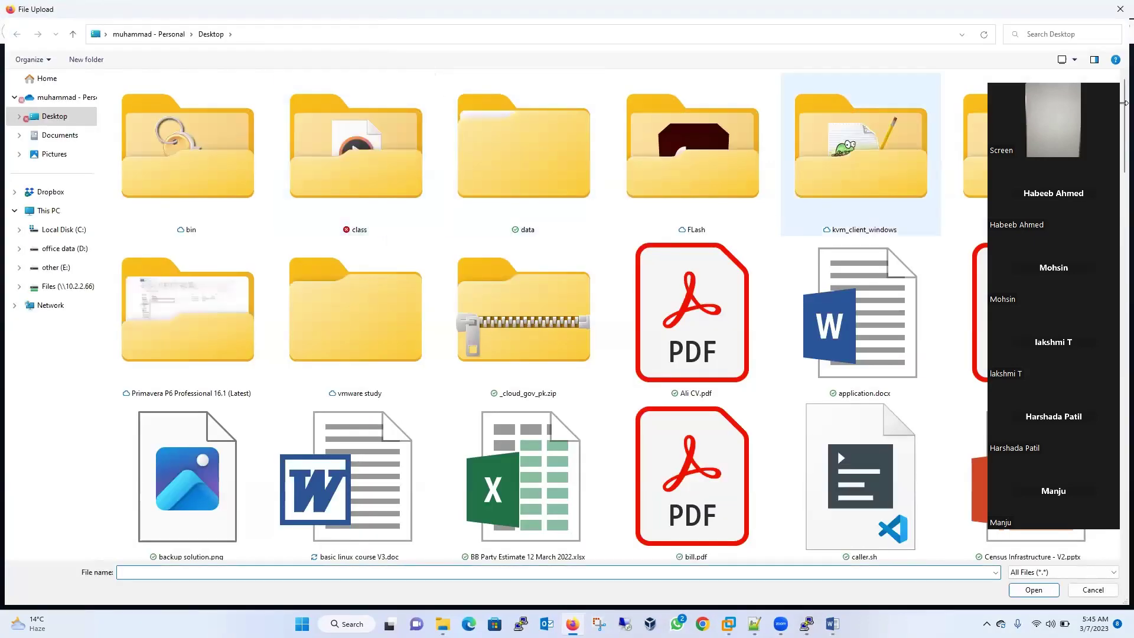
{"action": "mouse_move", "coordinate": [1123, 101]}
{"action": "left_mouse_down"}
{"action": "mouse_move", "coordinate": [1120, 213]}
{"action": "mouse_move", "coordinate": [1121, 122]}
{"action": "left_mouse_up"}
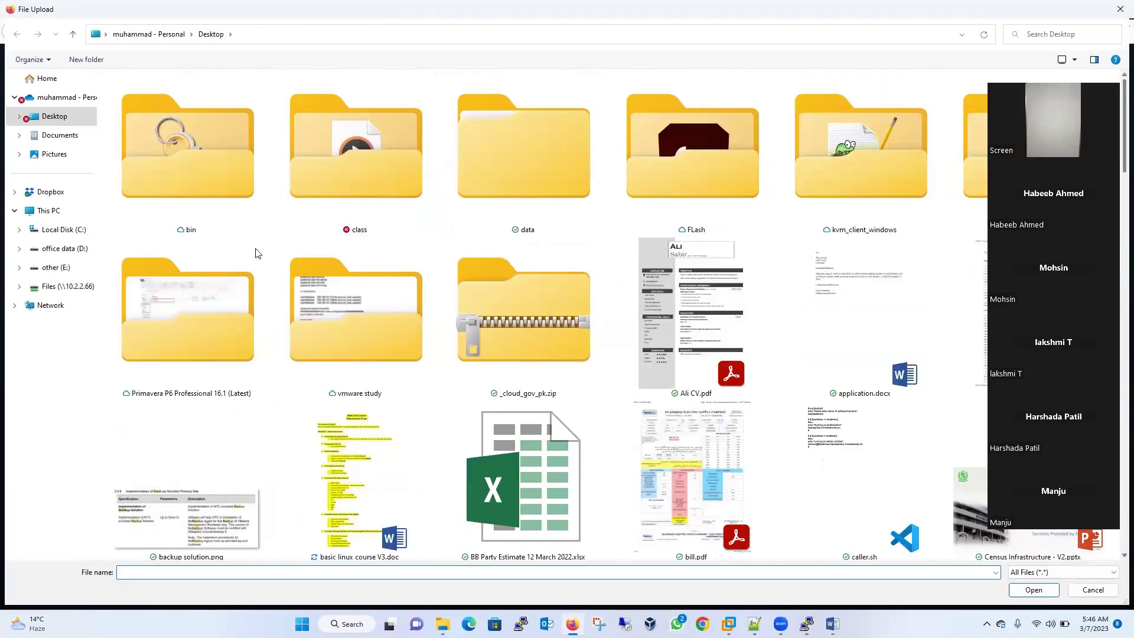
{"action": "left_click", "coordinate": [65, 268]}
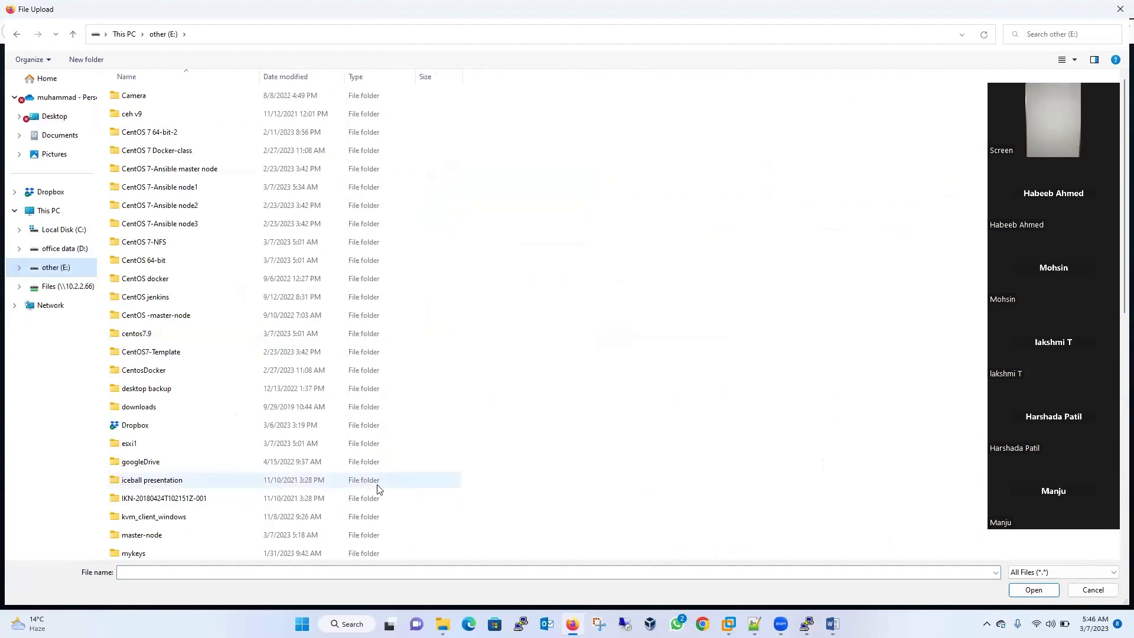
{"action": "scroll", "coordinate": [1123, 149], "scroll_direction": "down", "scroll_amount": 9}
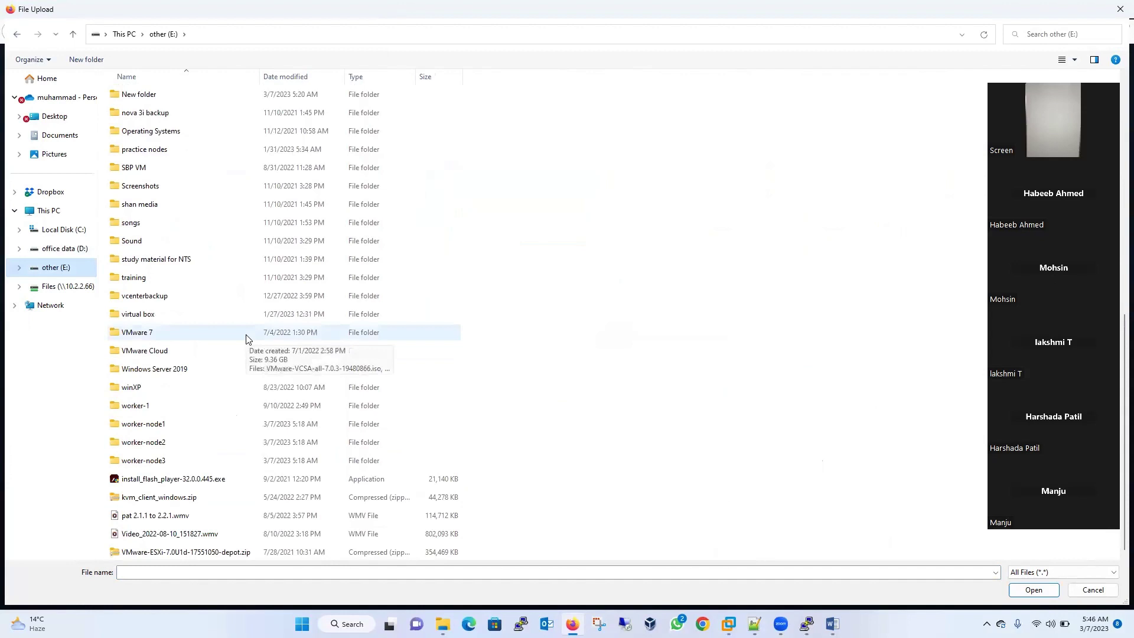
{"action": "left_click", "coordinate": [62, 249]}
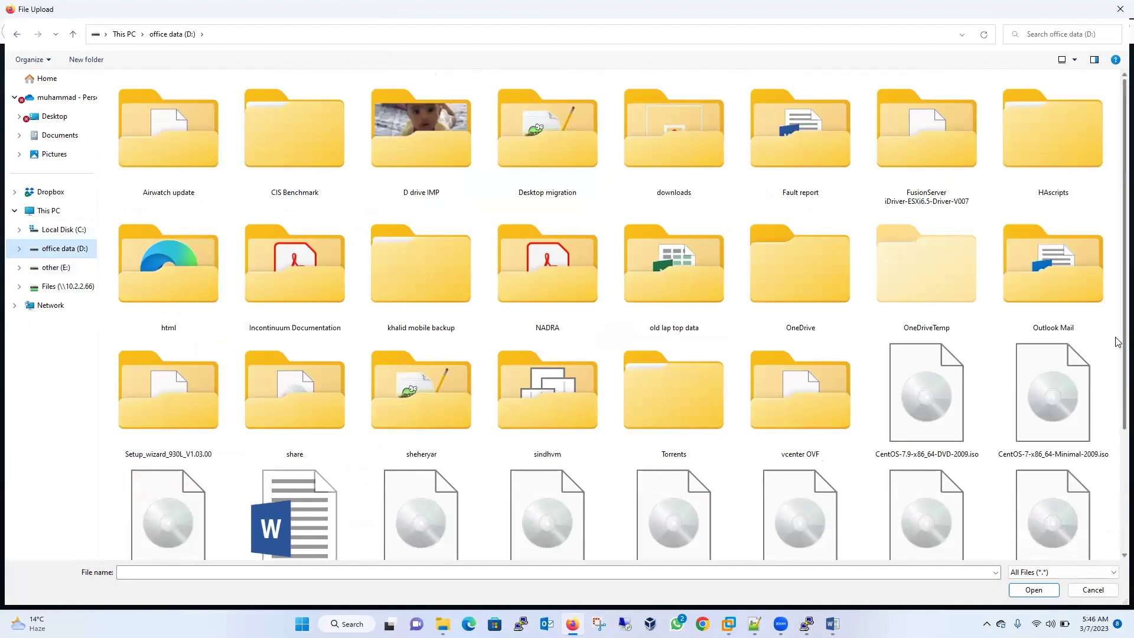
{"action": "scroll", "coordinate": [942, 281], "scroll_direction": "down", "scroll_amount": 3}
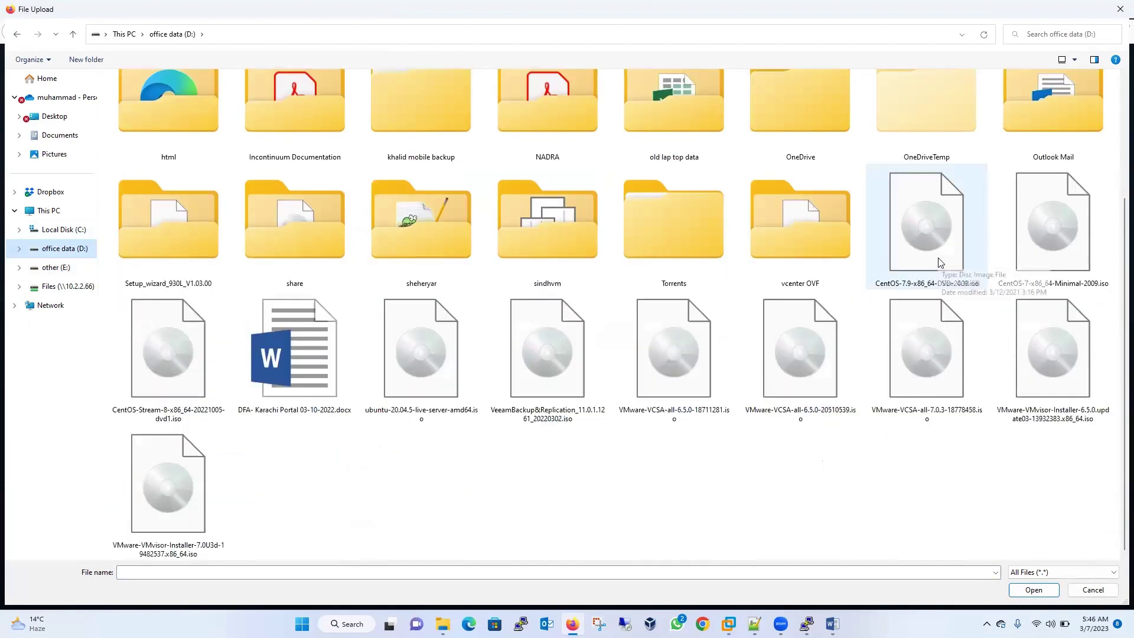
{"action": "double_click", "coordinate": [1069, 259]}
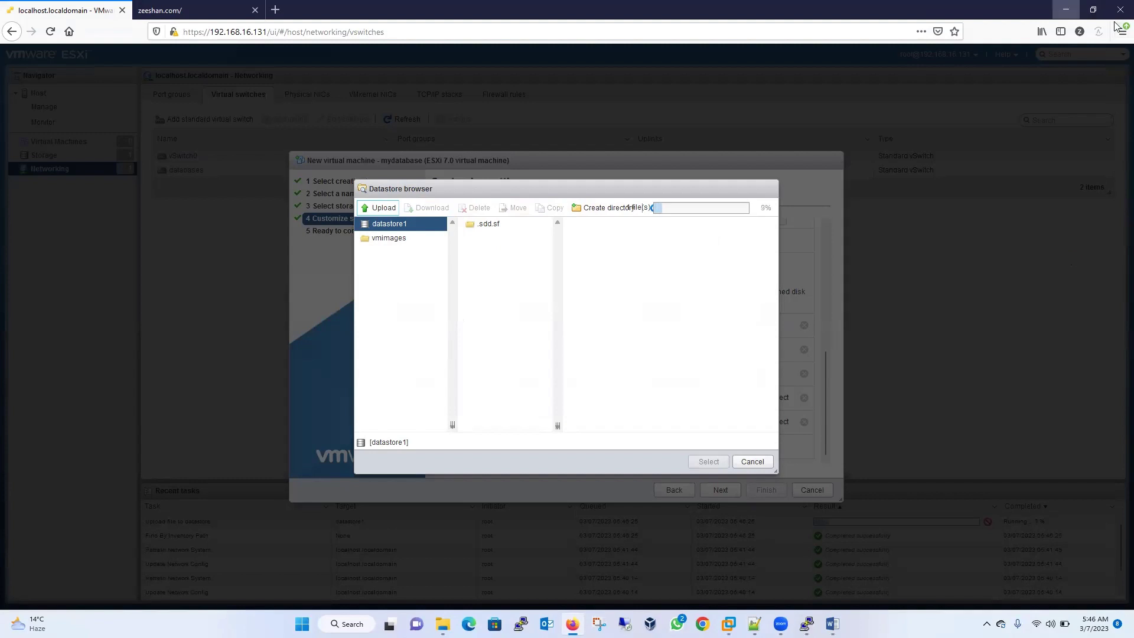
- Open VMware-VCSA-all-7.0.3-18778458.iso from office data (D:) in File Explorer
{"action": "left_click", "coordinate": [1066, 9]}
{"action": "left_click", "coordinate": [443, 624]}
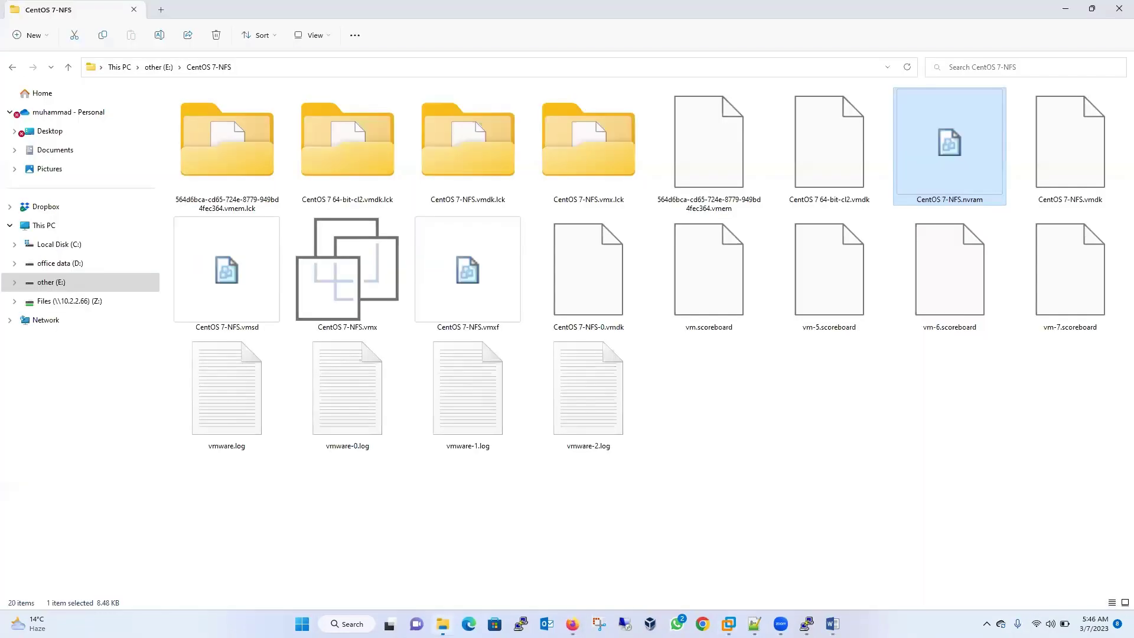
{"action": "left_click", "coordinate": [59, 264]}
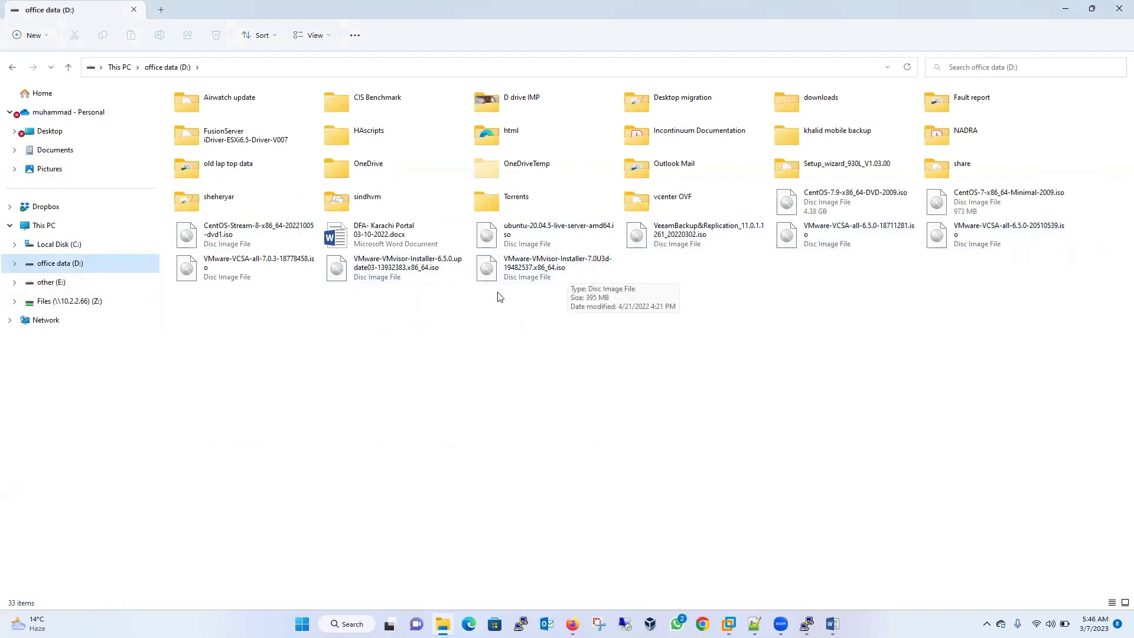
{"action": "double_click", "coordinate": [261, 268]}
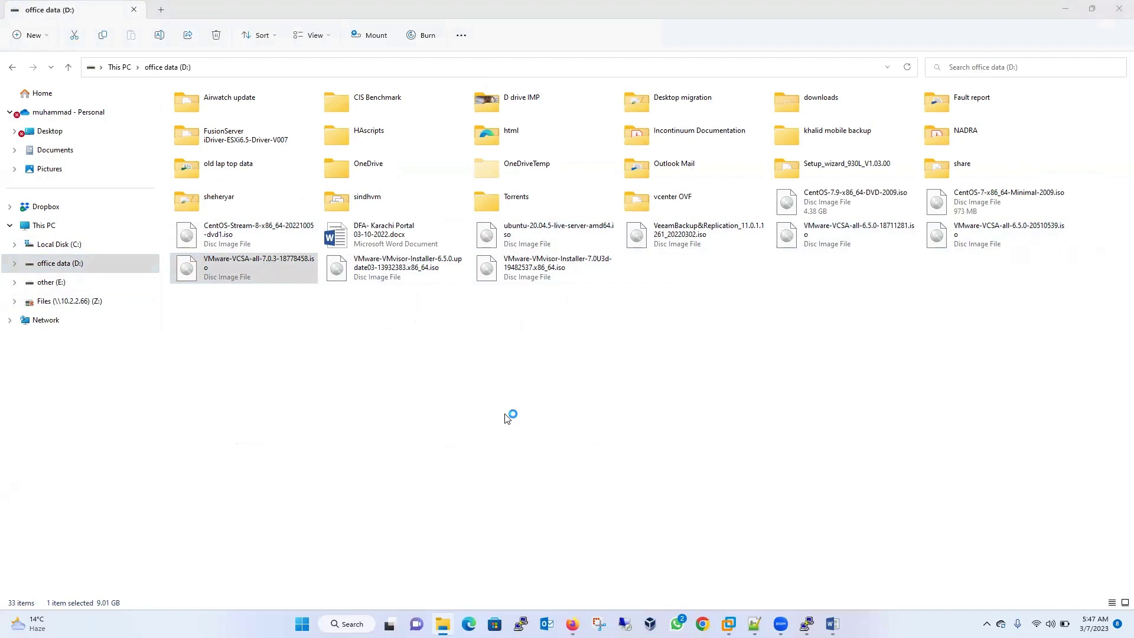
- Check the datastore1 upload progress in Firefox between File Explorer and Workstation
{"action": "left_click", "coordinate": [573, 624]}
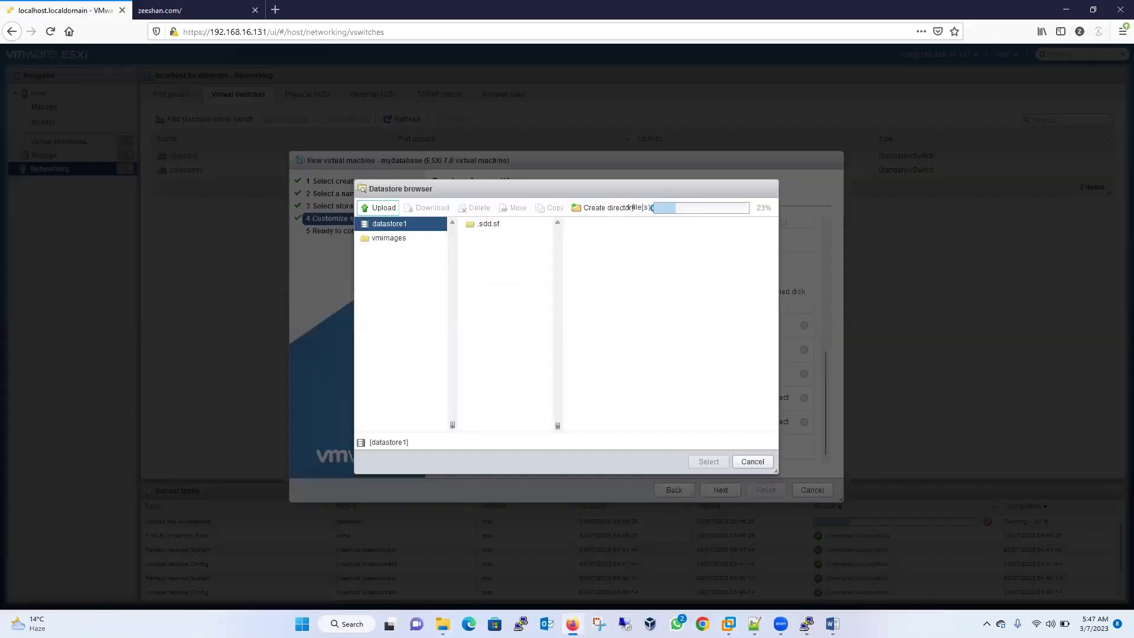
{"action": "left_click", "coordinate": [728, 624]}
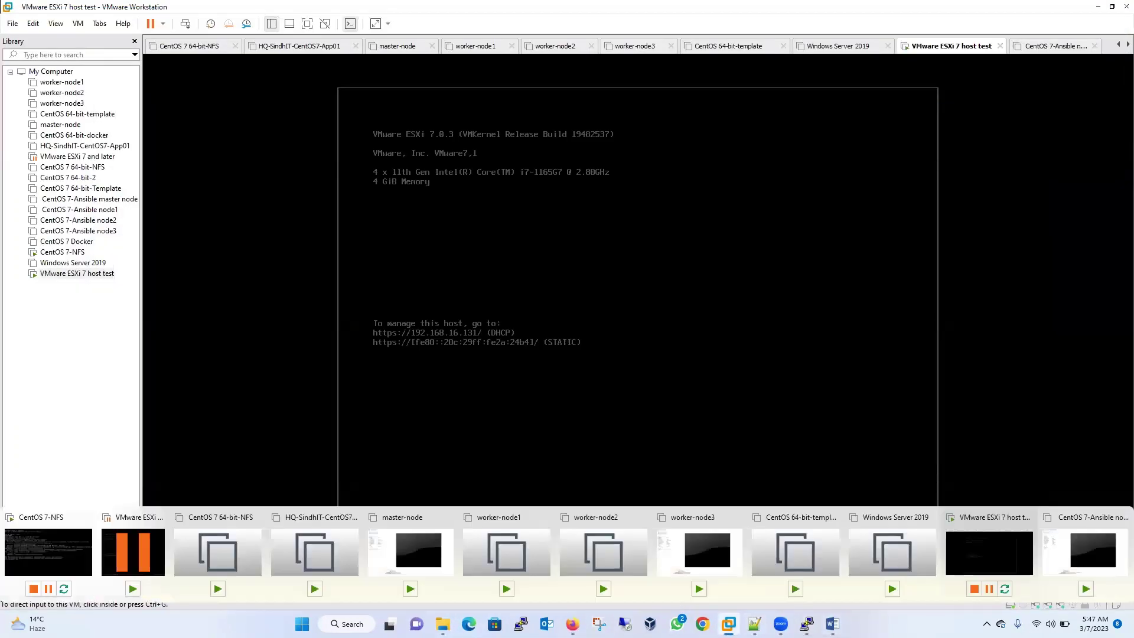
{"action": "left_click", "coordinate": [442, 623]}
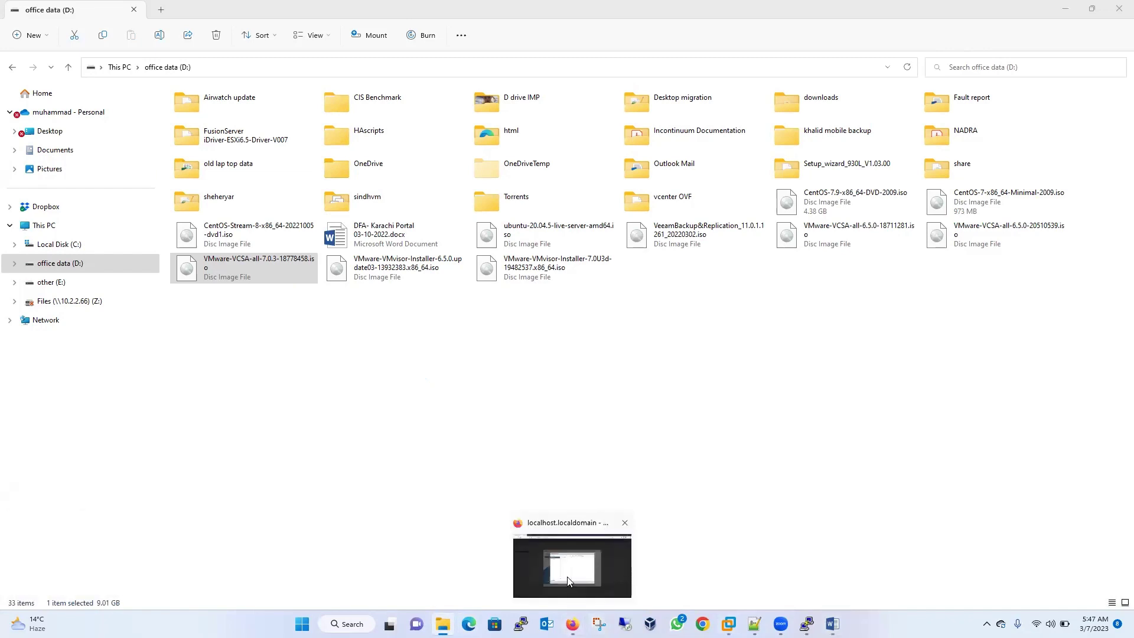
{"action": "left_click", "coordinate": [567, 577]}
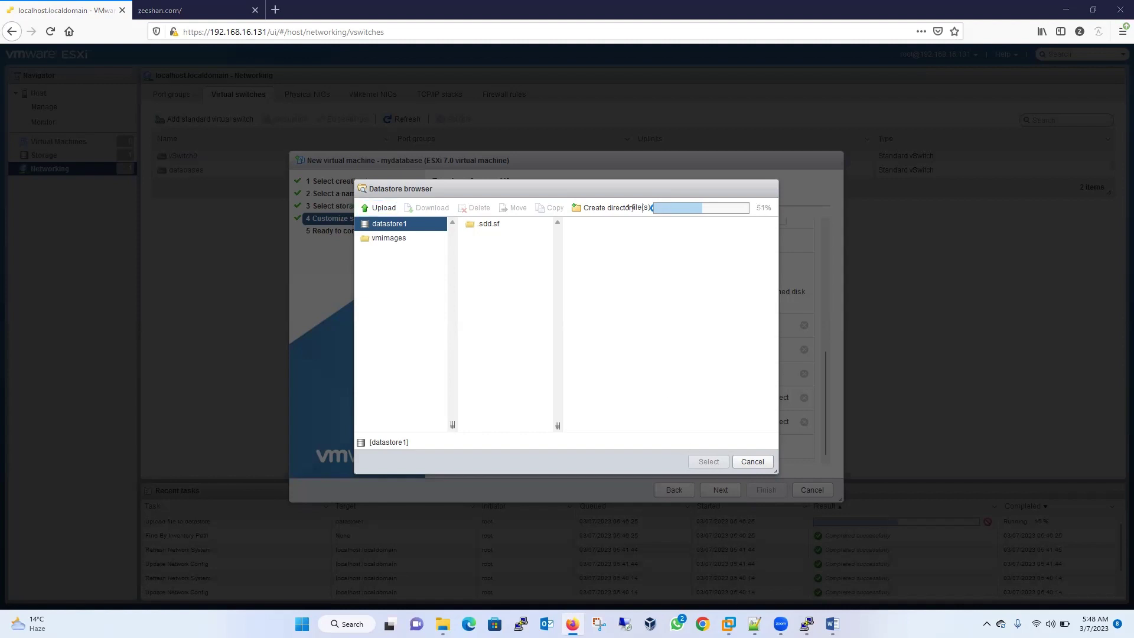
- Confirm opening the VCSA ISO so it mounts as drive G:, returning to the CentOS 7-NFS console
{"action": "mouse_move", "coordinate": [729, 624]}
{"action": "left_click", "coordinate": [45, 532]}
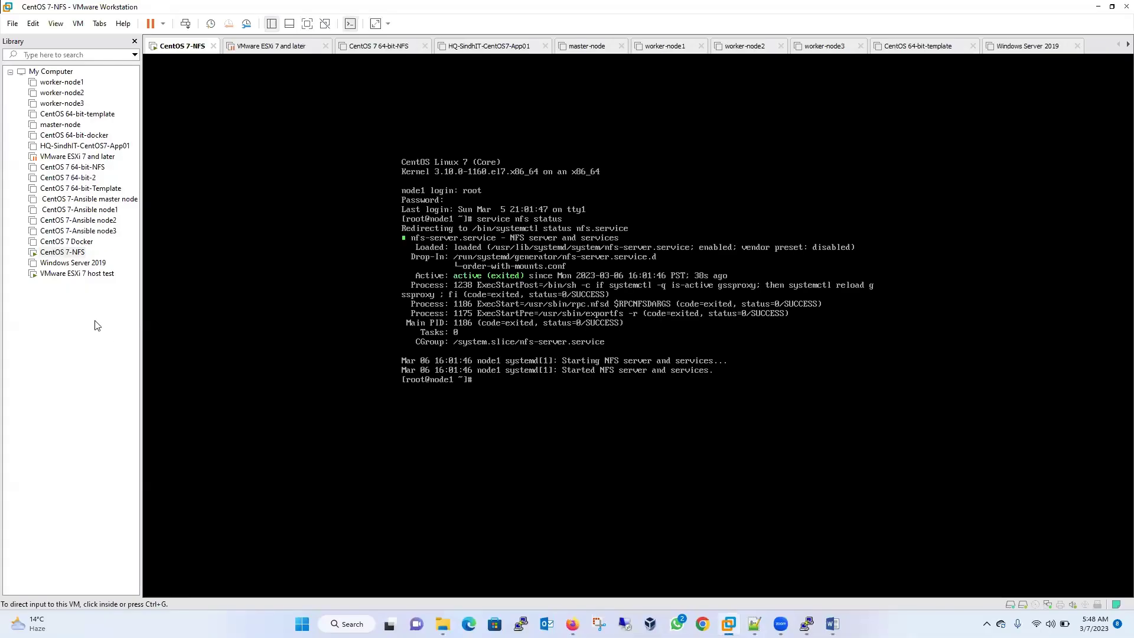
{"action": "right_click", "coordinate": [69, 256]}
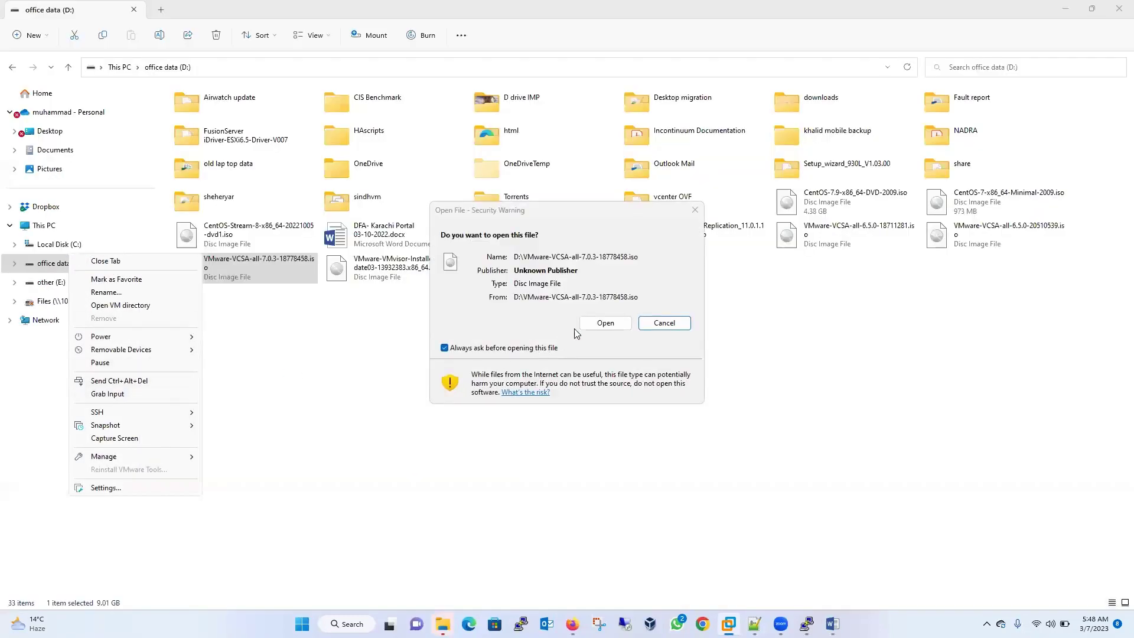
{"action": "left_click", "coordinate": [605, 323]}
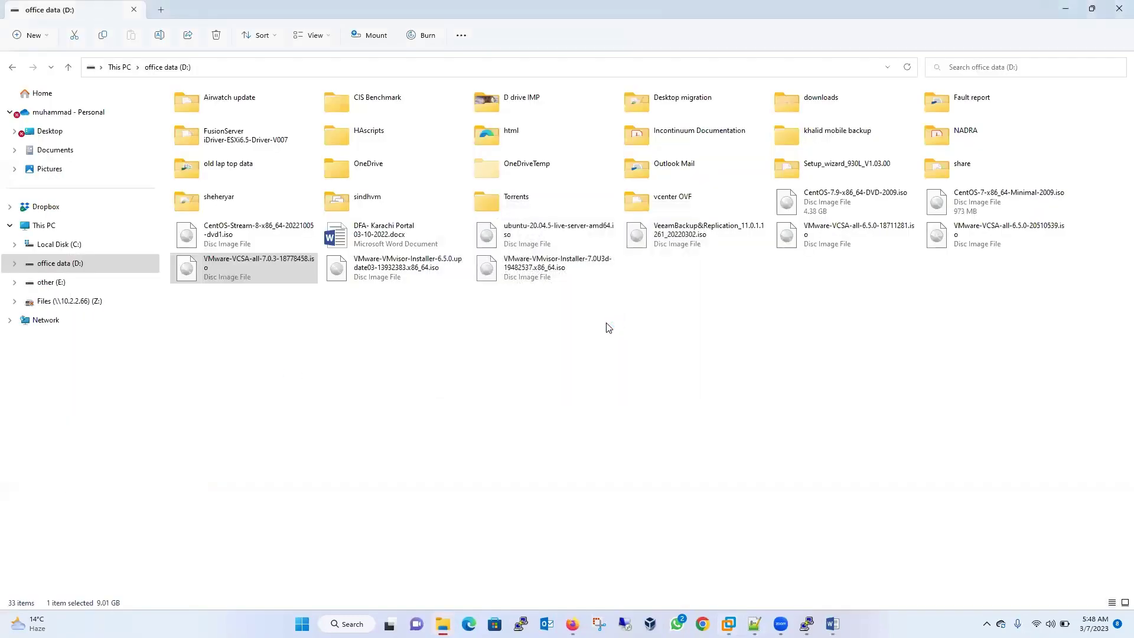
{"action": "mouse_move", "coordinate": [781, 624]}
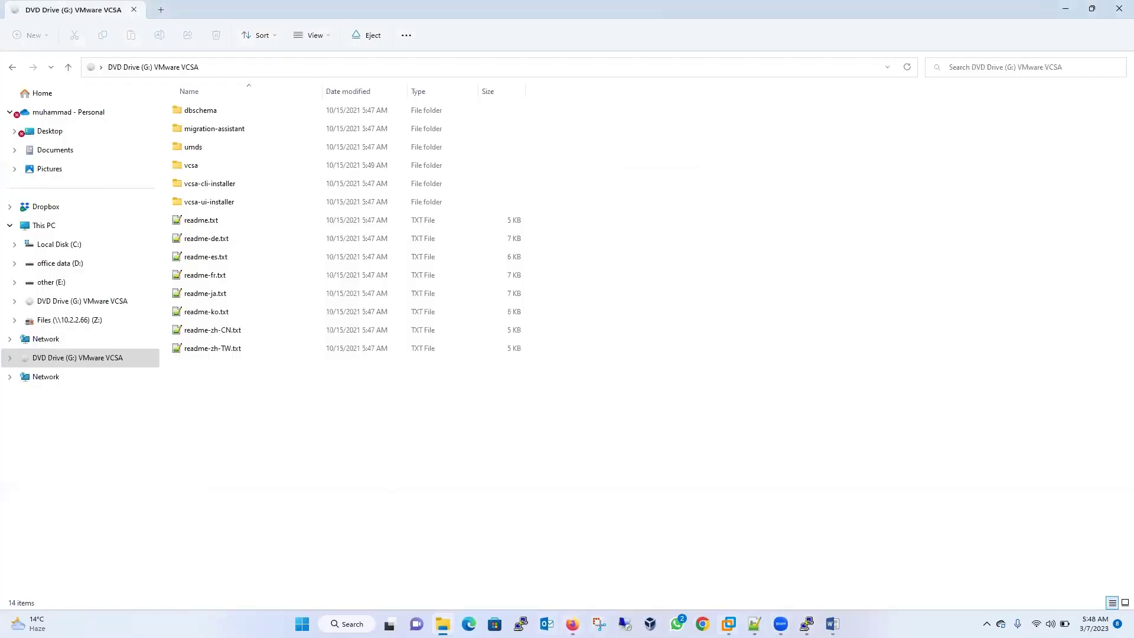
{"action": "mouse_move", "coordinate": [729, 624]}
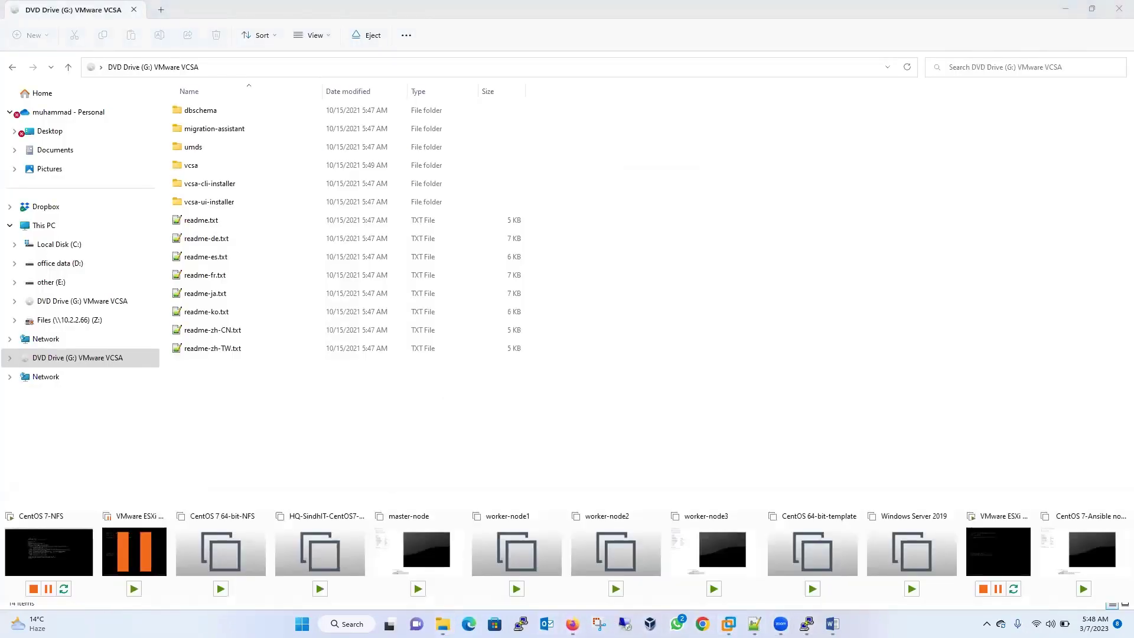
{"action": "left_click", "coordinate": [68, 552]}
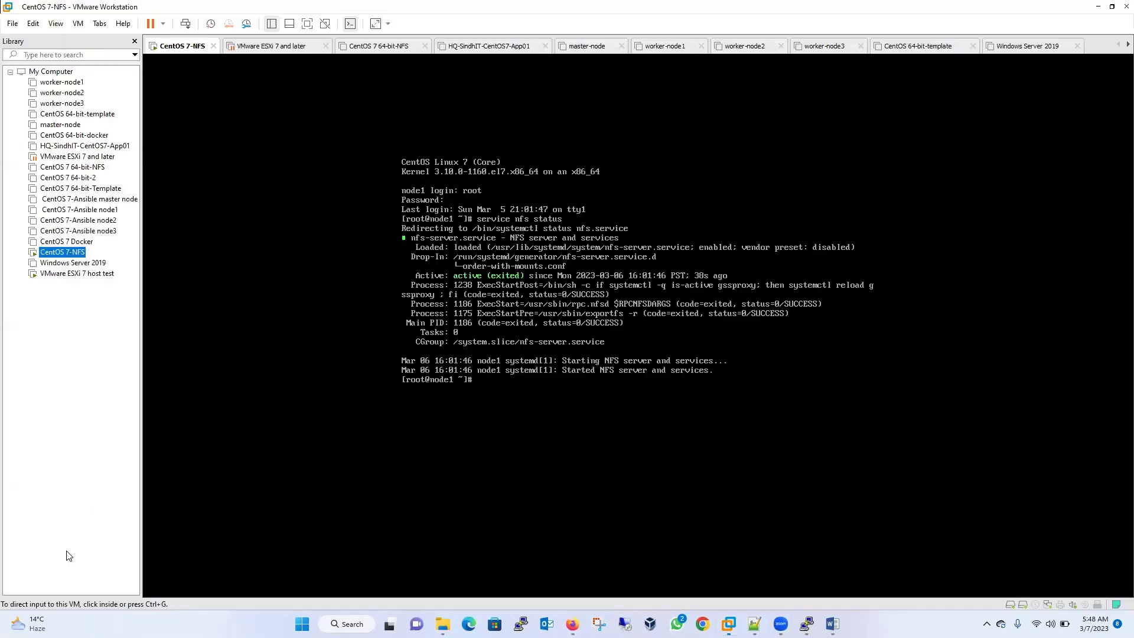
- Take a snapshot of CentOS 7-NFS with its default name
{"action": "right_click", "coordinate": [83, 253]}
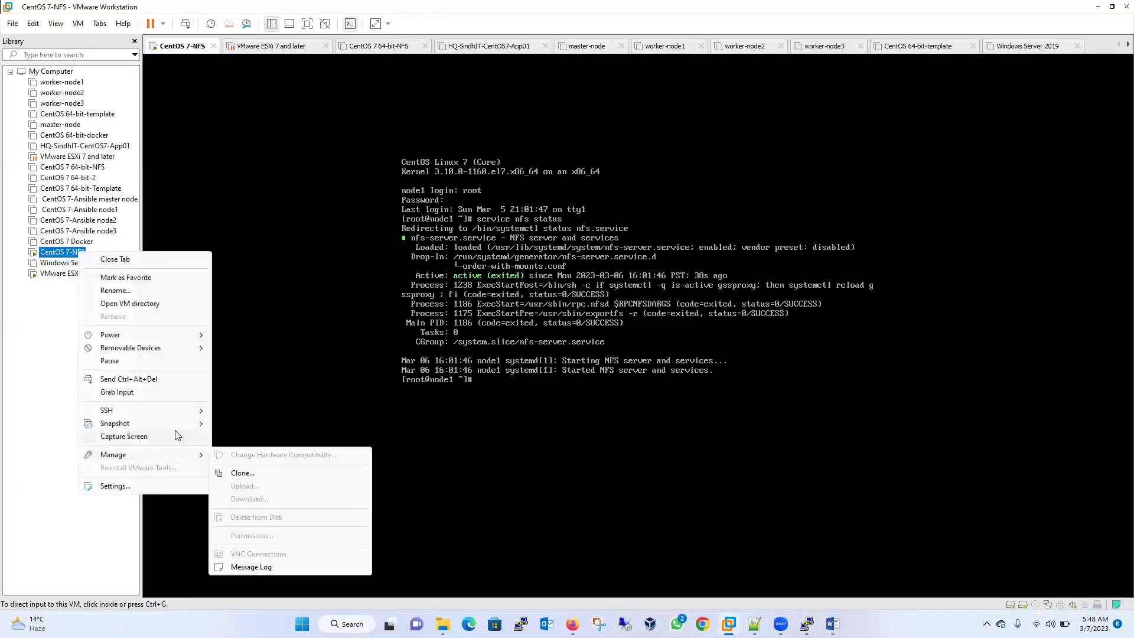
{"action": "mouse_move", "coordinate": [174, 424]}
{"action": "left_click", "coordinate": [257, 426]}
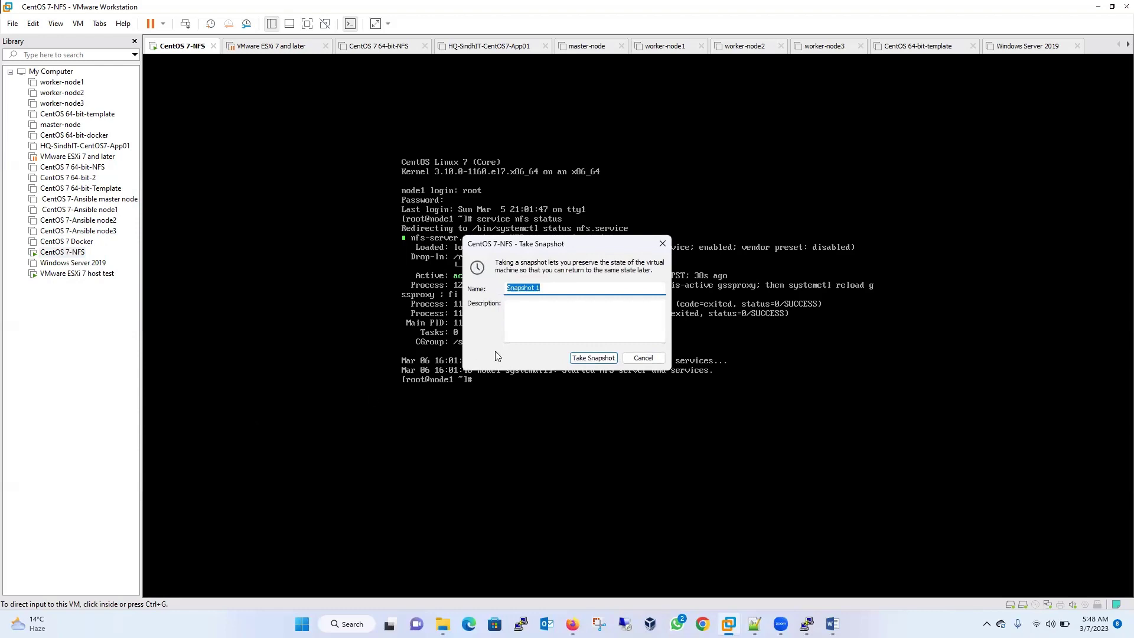
{"action": "left_click", "coordinate": [593, 358]}
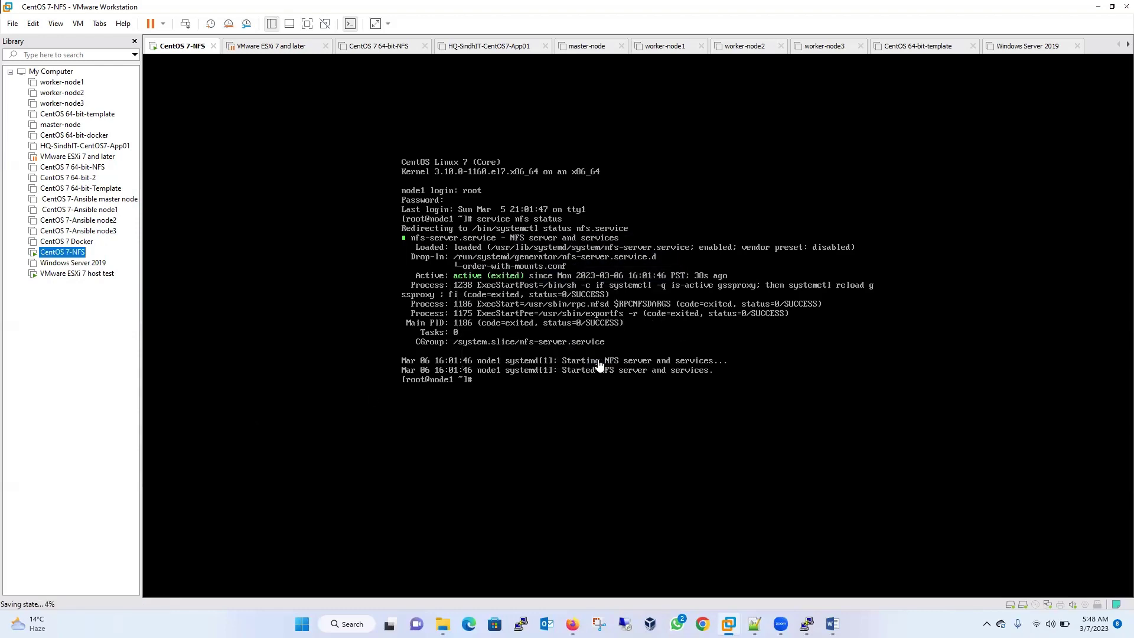
- In the CentOS 7-NFS console, run pwd and create abc.txt with touch
{"action": "left_click", "coordinate": [550, 383]}
{"action": "key", "text": "Return"}
{"action": "key", "text": "Return"}
{"action": "key", "text": "Return"}
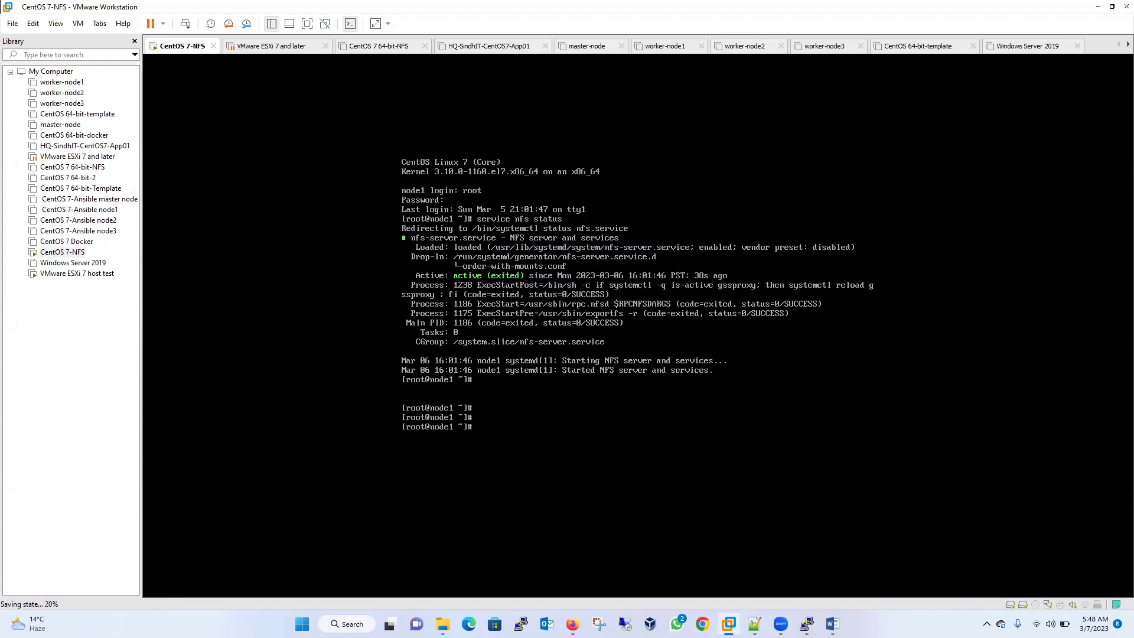
{"action": "type", "text": "pwd"}
{"action": "key", "text": "Return"}
{"action": "type", "text": "touch abc.txt"}
{"action": "key", "text": "Return"}
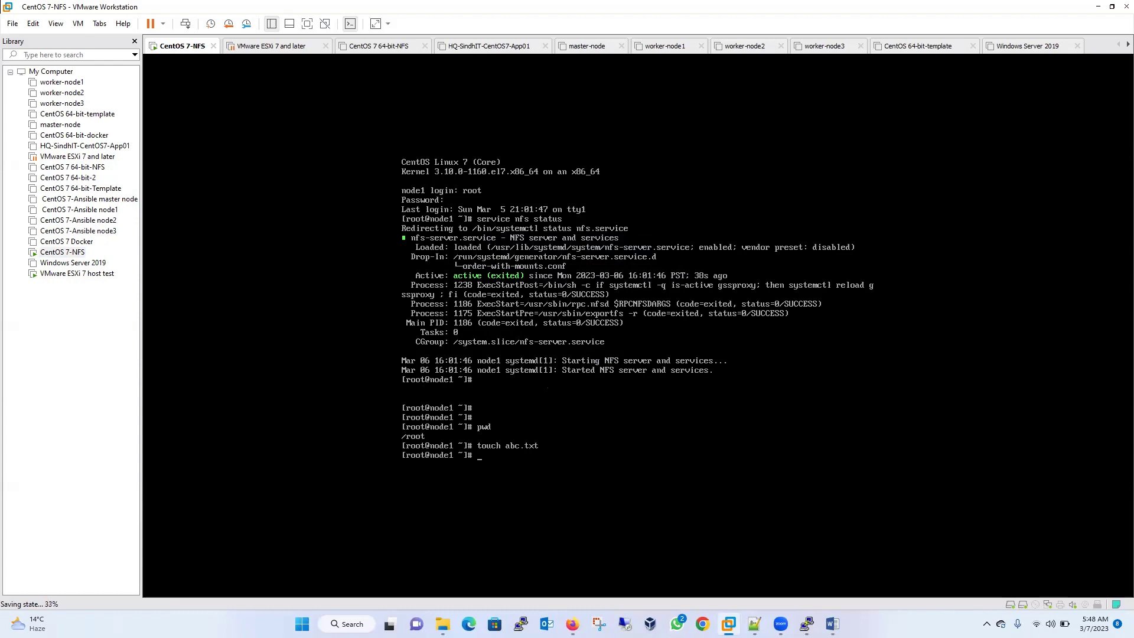
- Open a new File Explorer window showing the other (E:) drive
{"action": "left_click", "coordinate": [443, 624]}
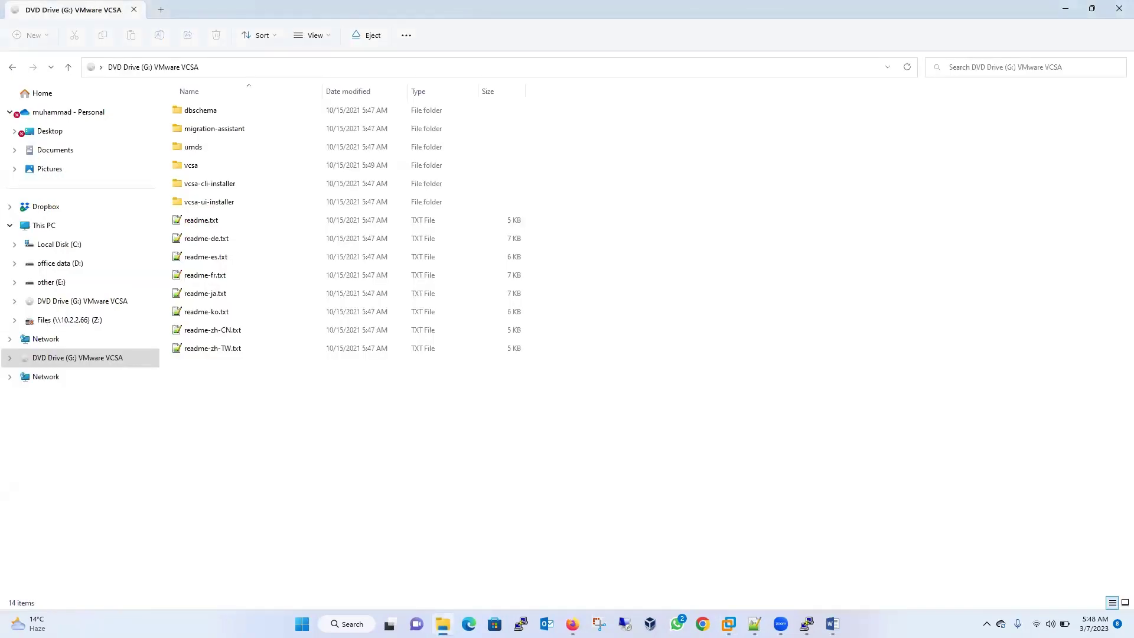
{"action": "right_click", "coordinate": [443, 624]}
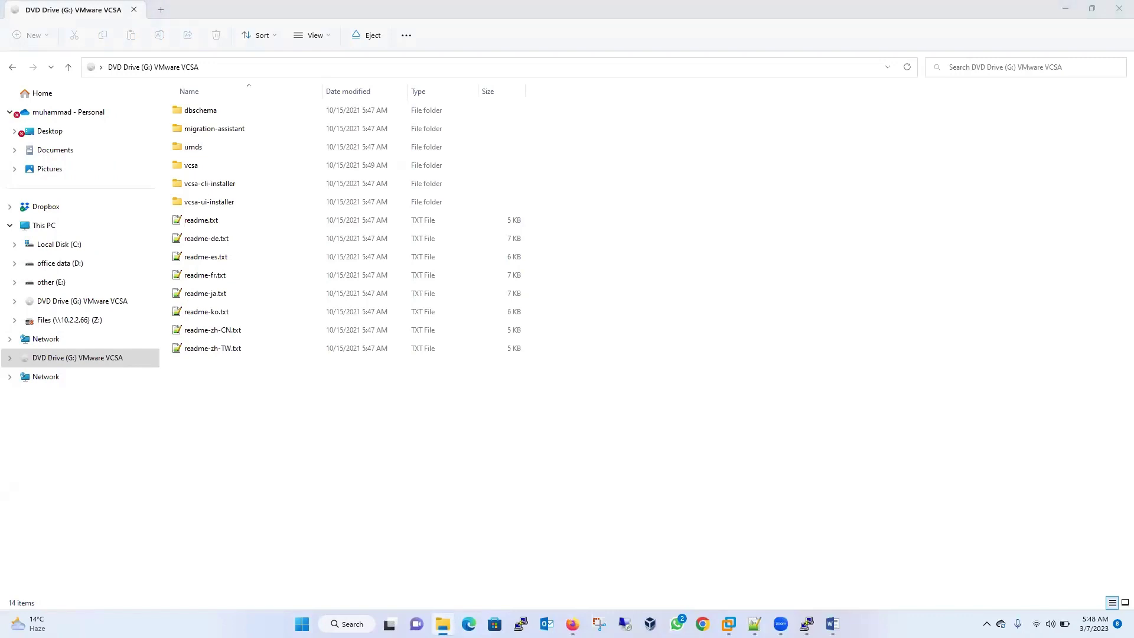
{"action": "left_click", "coordinate": [410, 562]}
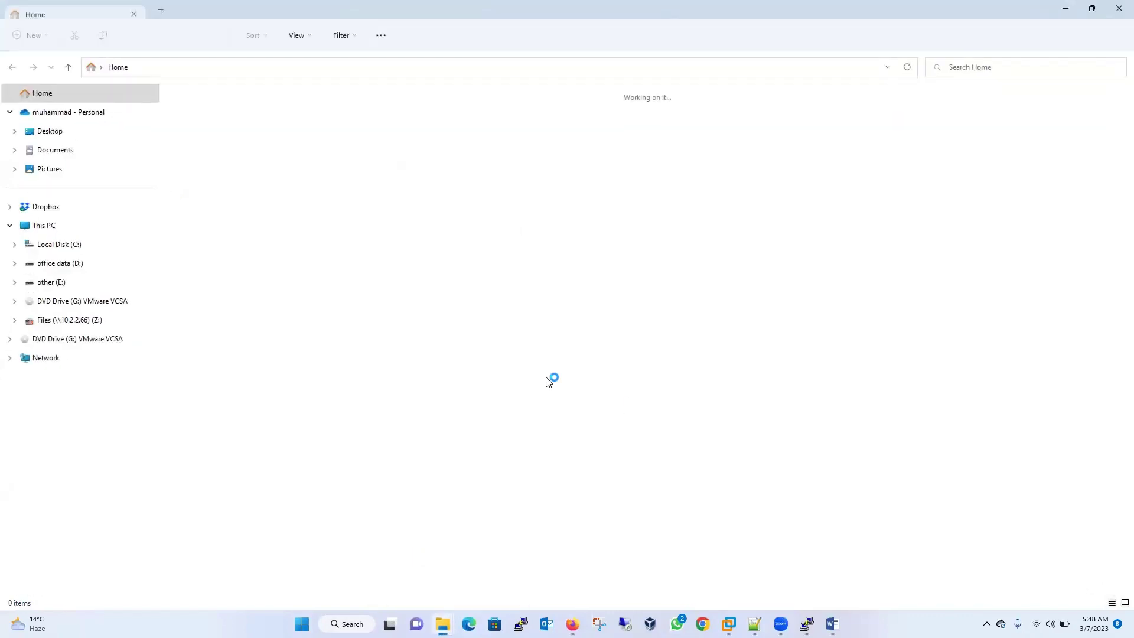
{"action": "left_click", "coordinate": [70, 285]}
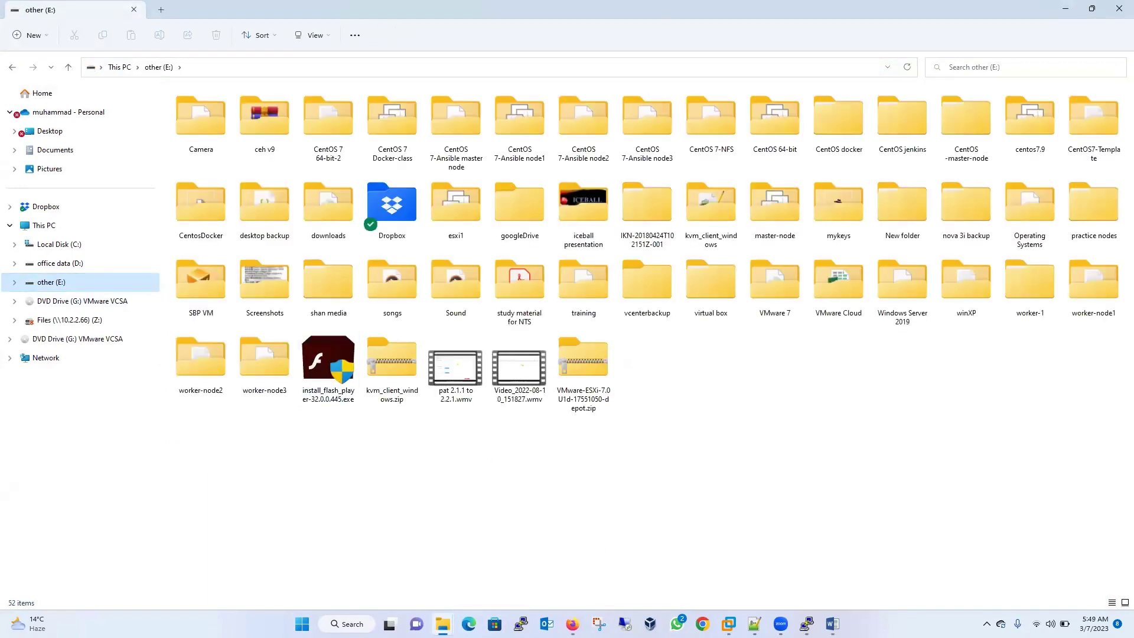
- Check the CentOS 7-NFS Hard Disk (SCSI) file location in its settings, then return to the E: drive
{"action": "left_click", "coordinate": [729, 624]}
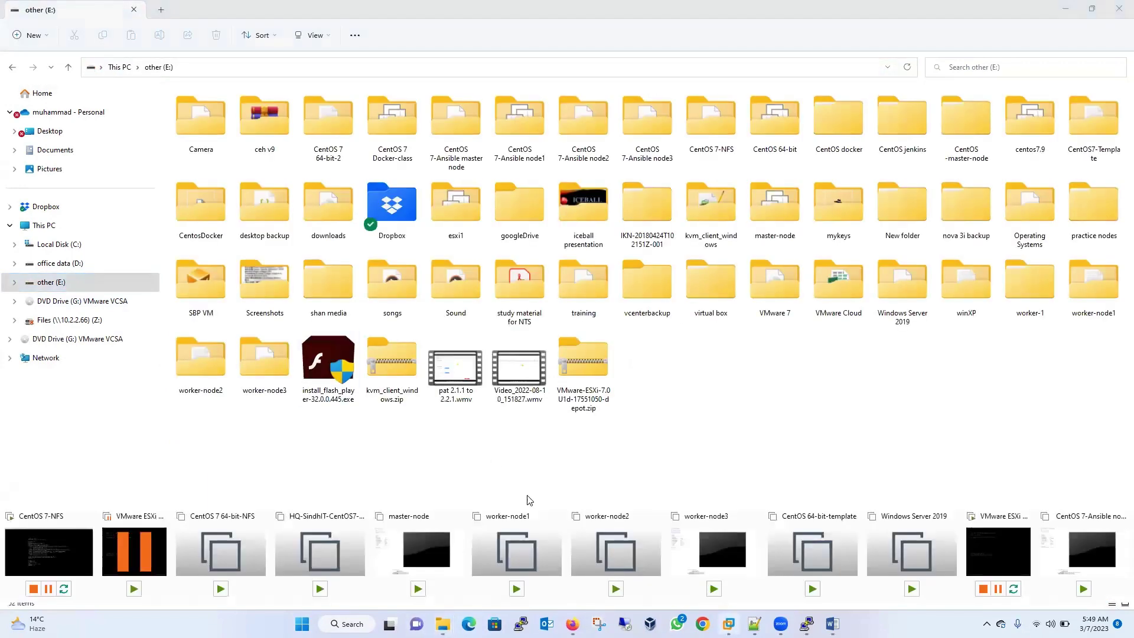
{"action": "left_click", "coordinate": [46, 555]}
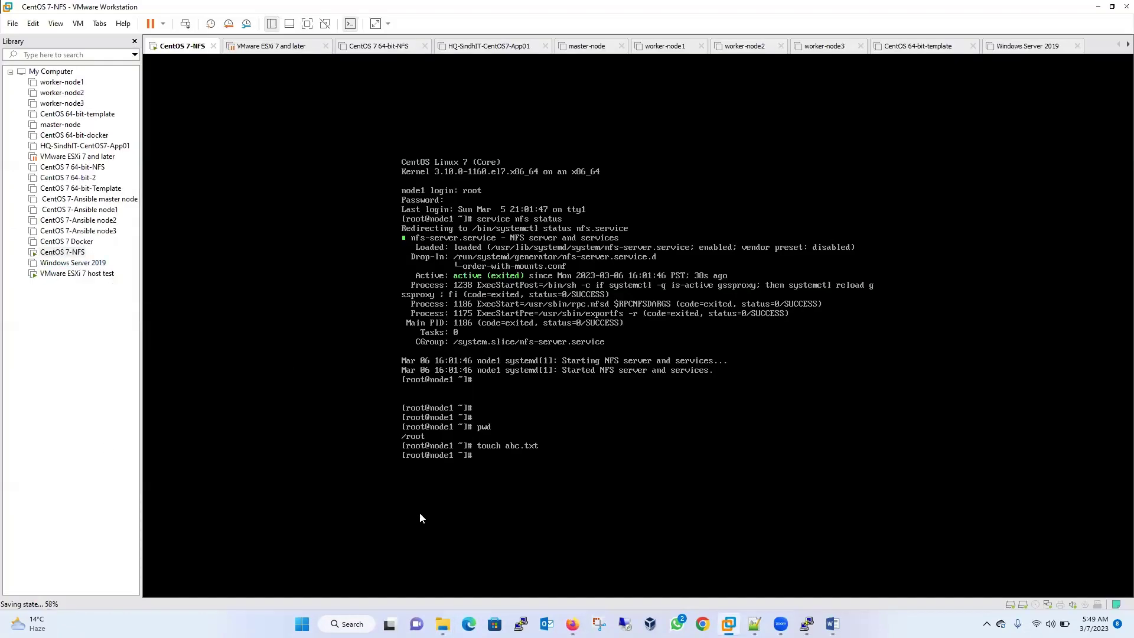
{"action": "right_click", "coordinate": [64, 254]}
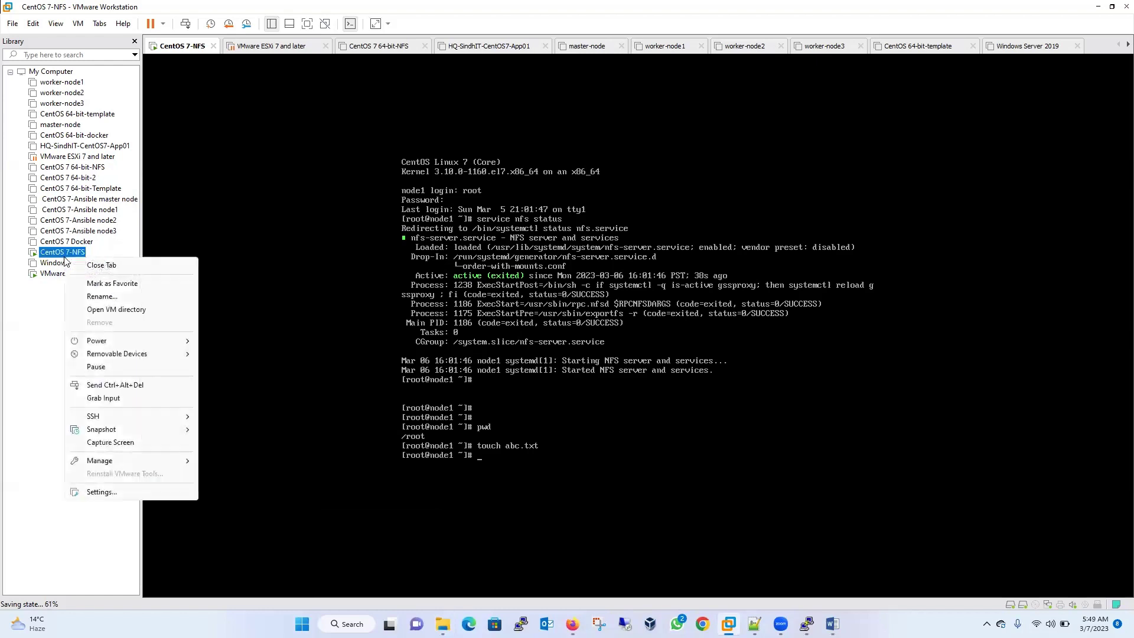
{"action": "left_click", "coordinate": [139, 492]}
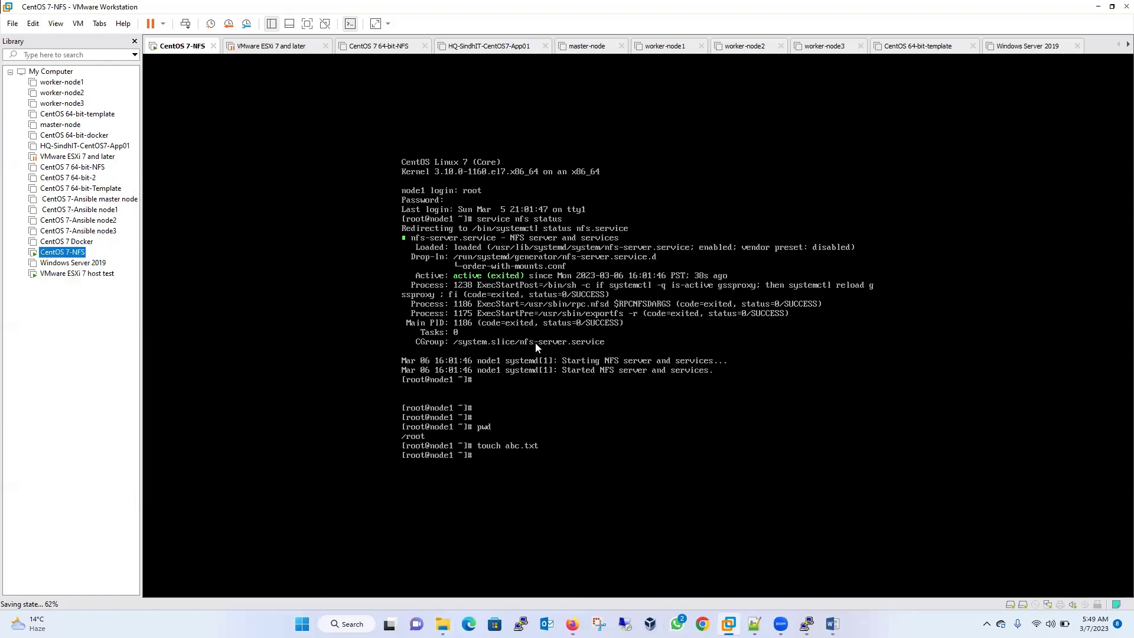
{"action": "left_click", "coordinate": [412, 168]}
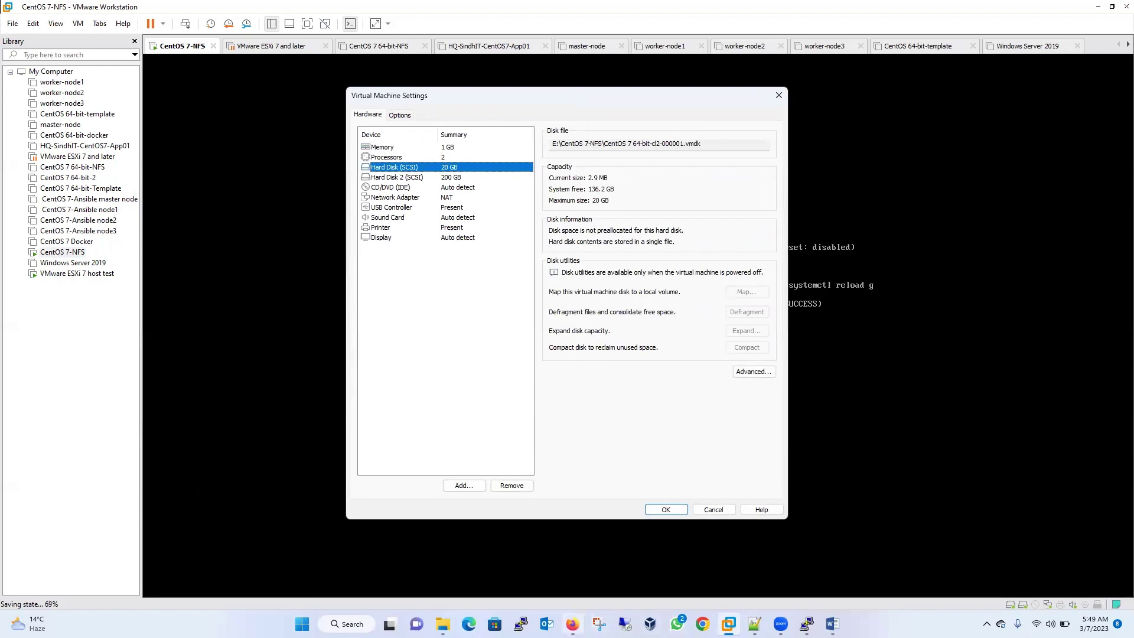
{"action": "mouse_move", "coordinate": [443, 624]}
{"action": "left_click", "coordinate": [504, 578]}
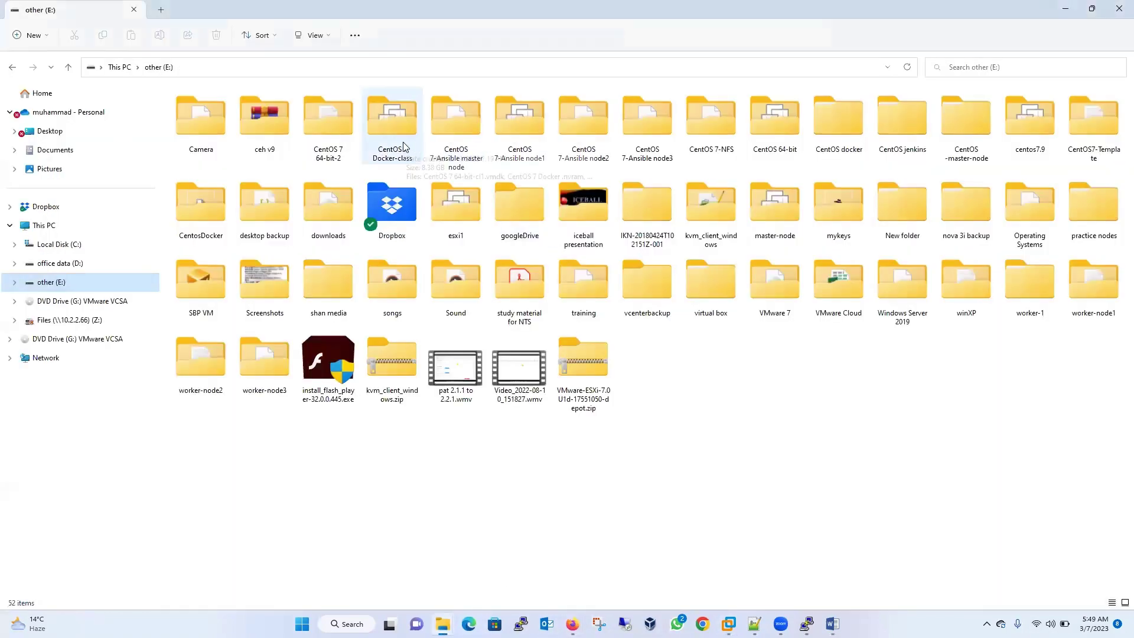
- Open the CentOS 7-NFS folder and compare sizes of CentOS 7-NFS-0.vmdk, the snapshot memory file and CentOS 7-NFS-000001.vmdk
{"action": "double_click", "coordinate": [710, 120]}
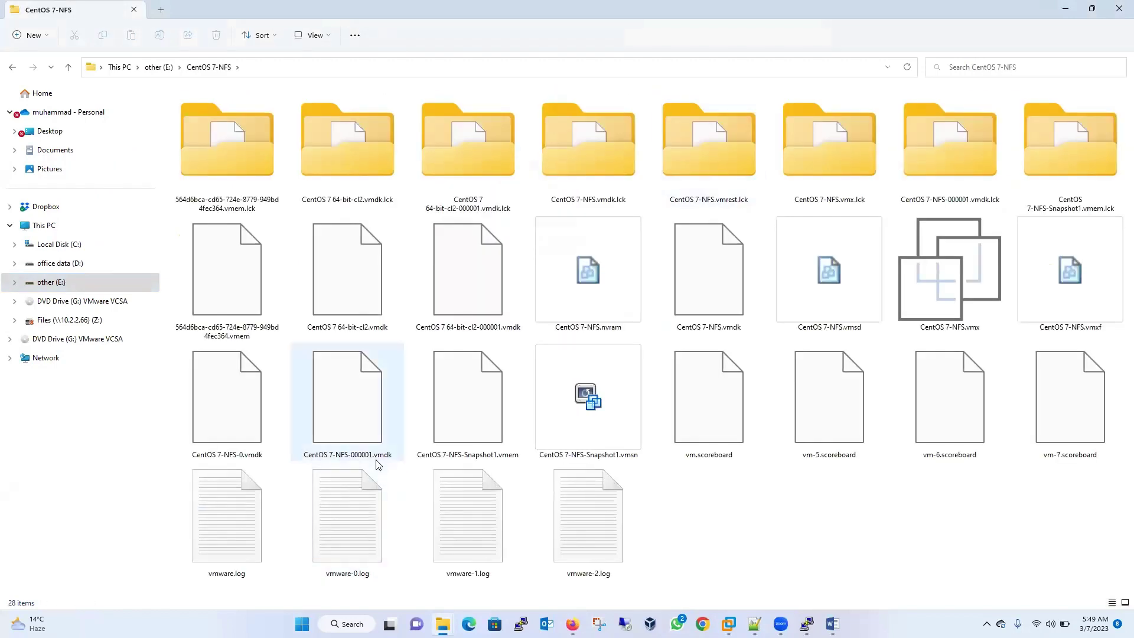
{"action": "left_click", "coordinate": [250, 460]}
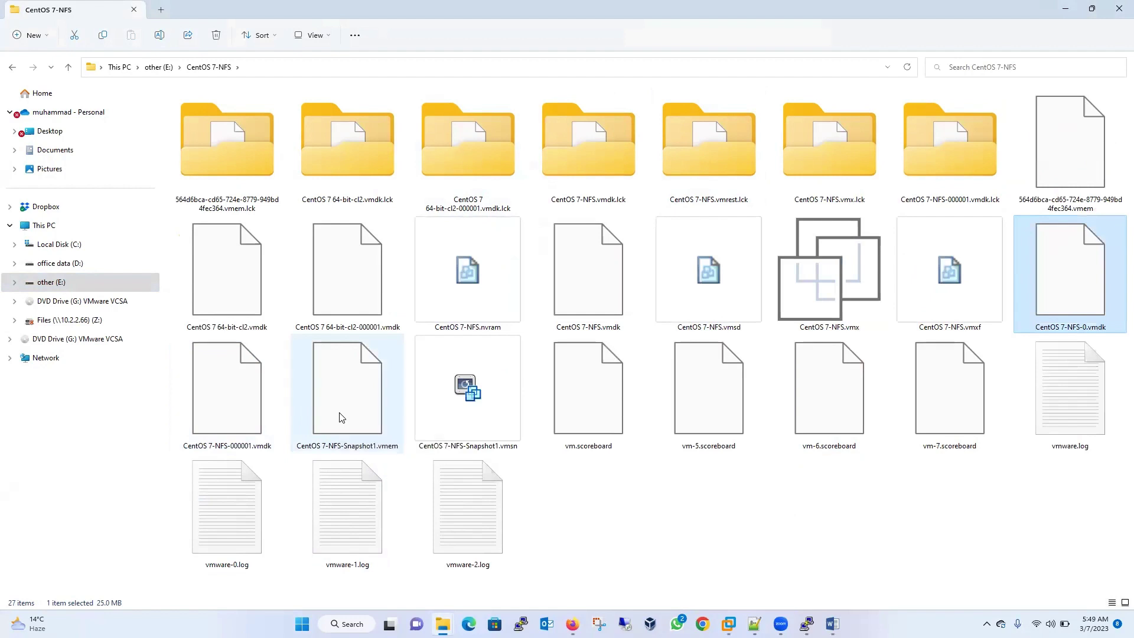
{"action": "left_click", "coordinate": [341, 418]}
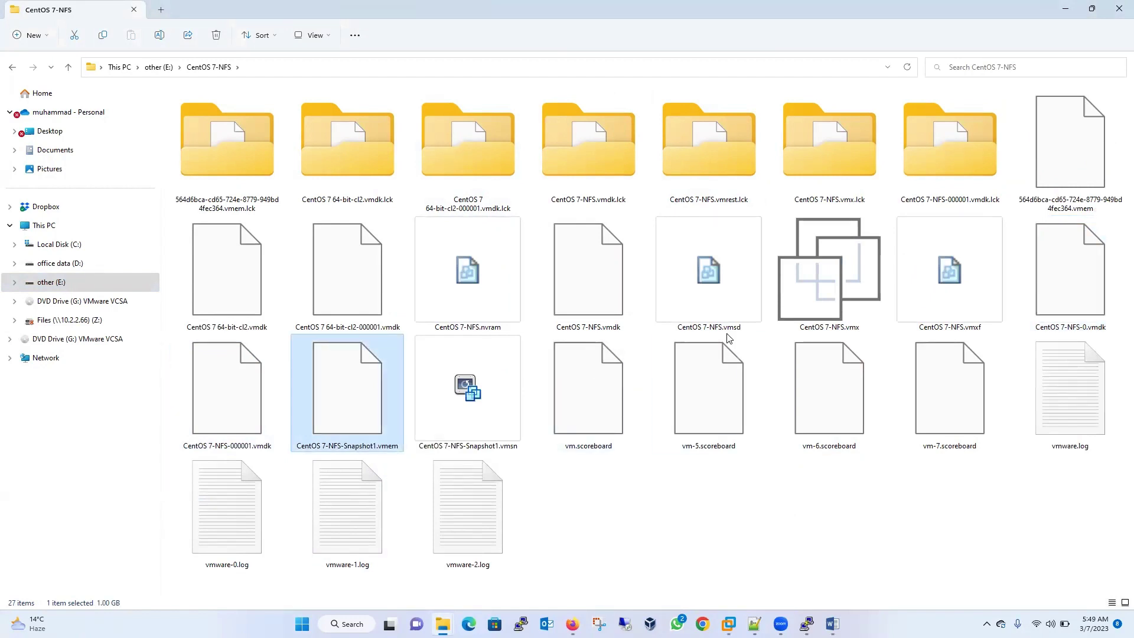
{"action": "left_click", "coordinate": [1064, 291]}
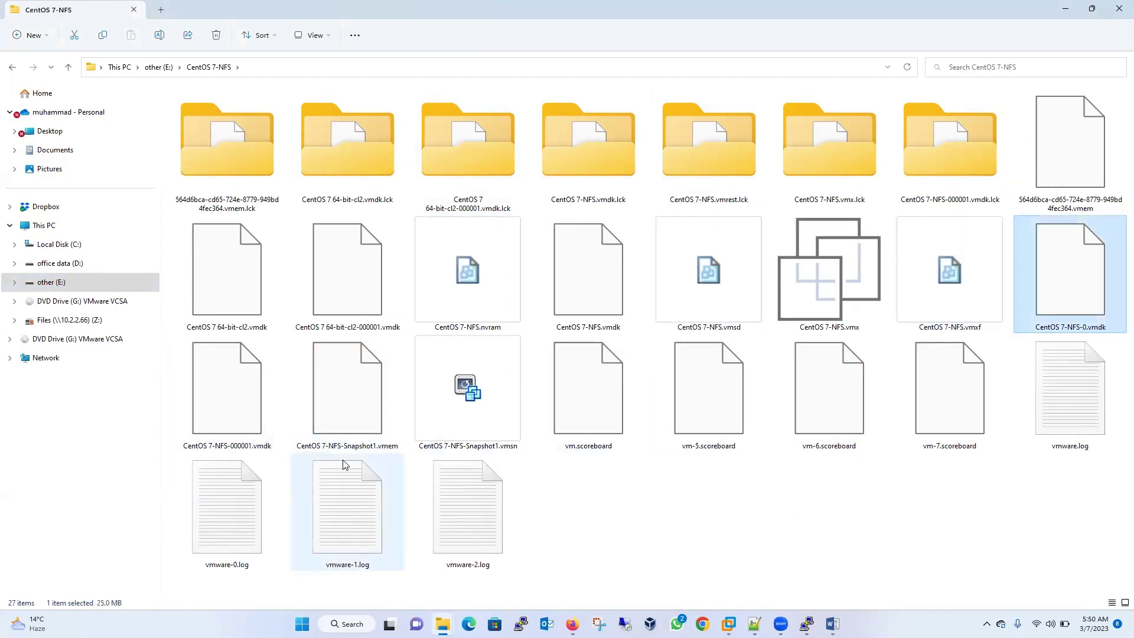
{"action": "left_click", "coordinate": [260, 416]}
{"action": "left_click", "coordinate": [1083, 297]}
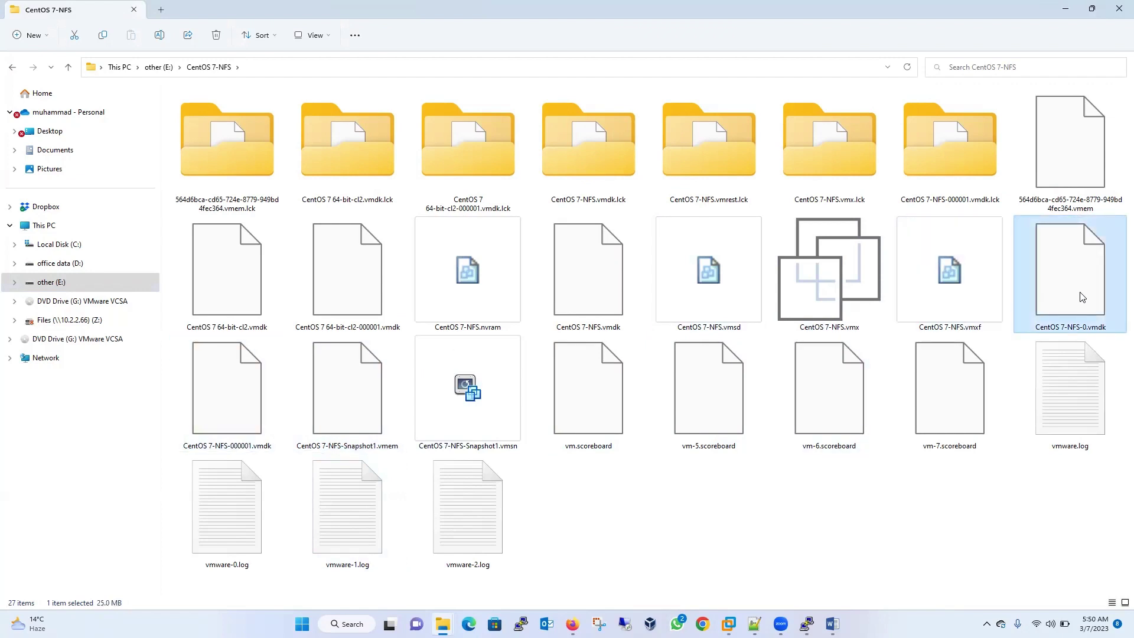
{"action": "left_click", "coordinate": [201, 430]}
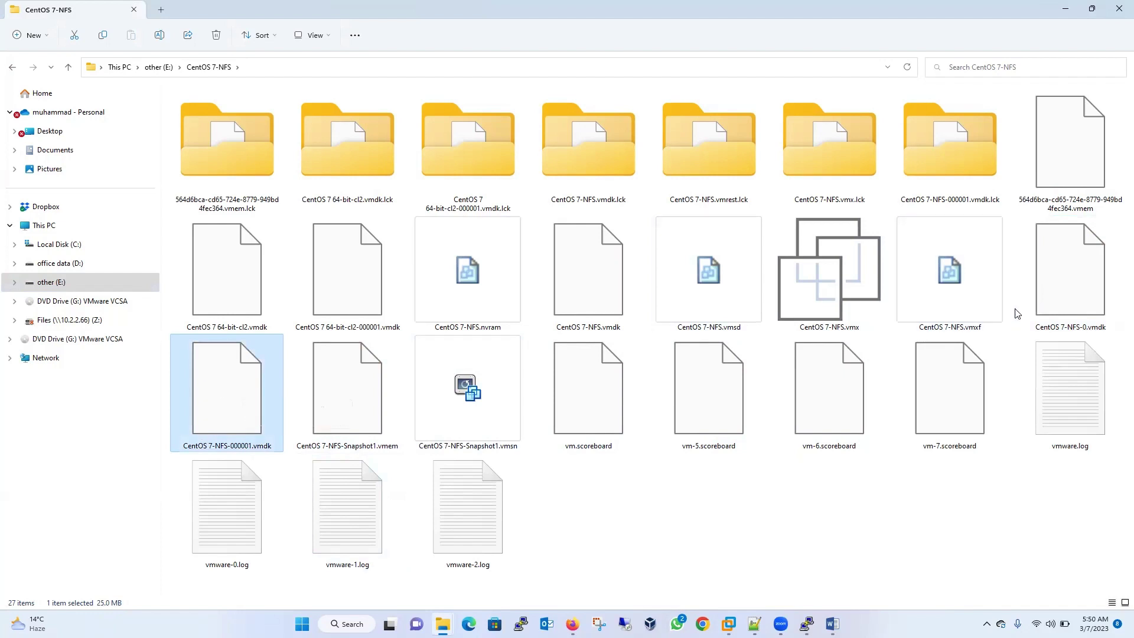
{"action": "left_click", "coordinate": [1072, 290]}
{"action": "left_click", "coordinate": [269, 393]}
- Cancel the CentOS 7-NFS VM Settings in Workstation and show the VMware ESXi 7 host test console
{"action": "left_click", "coordinate": [645, 580]}
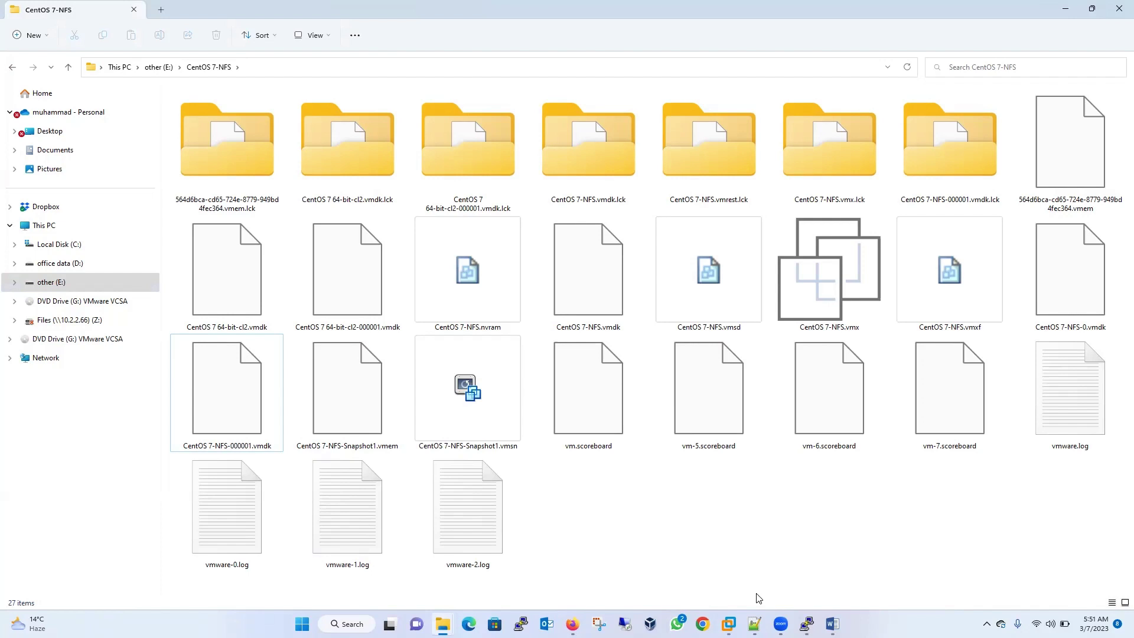
{"action": "left_click", "coordinate": [729, 623]}
{"action": "left_click", "coordinate": [48, 550]}
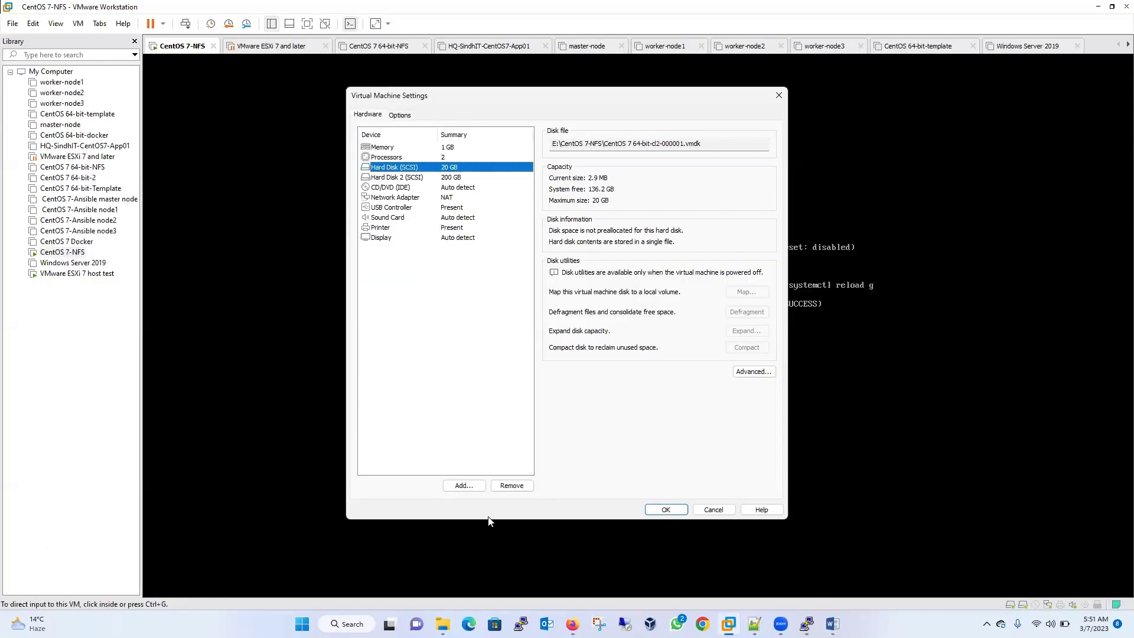
{"action": "left_click", "coordinate": [713, 509]}
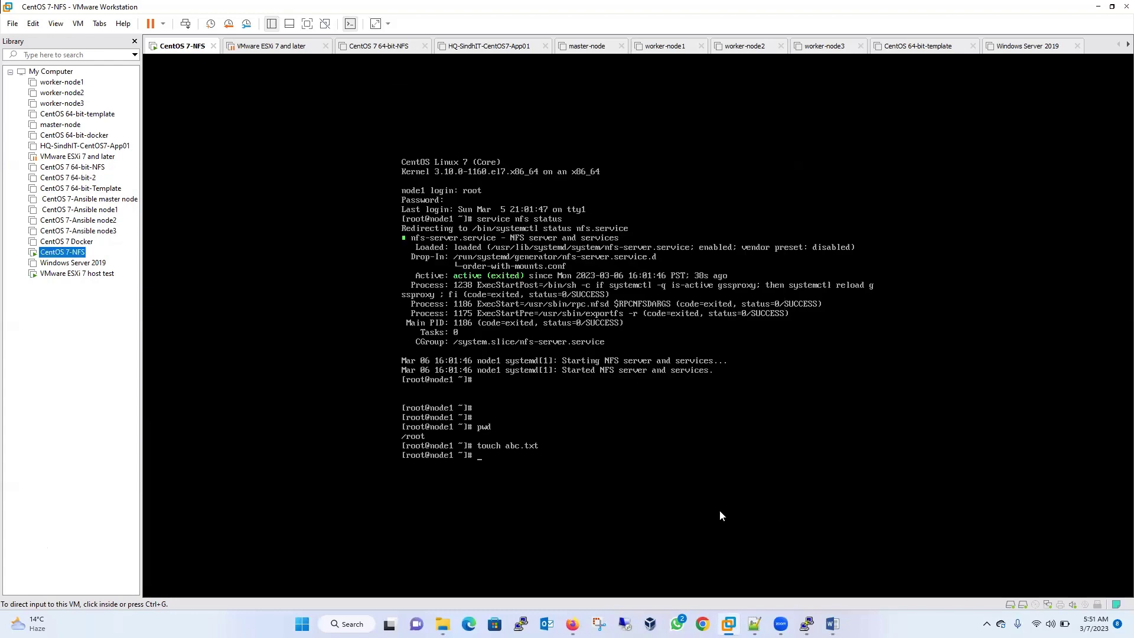
{"action": "left_click", "coordinate": [87, 276]}
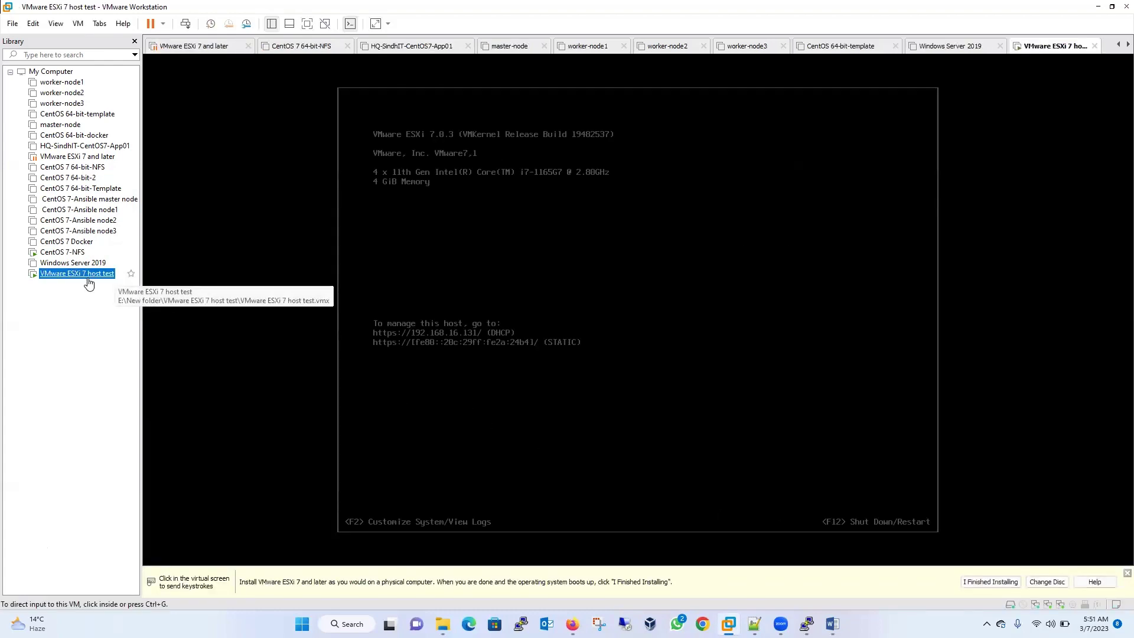
- Attach CentOS-7-x86_64-Minimal-2009.iso, finish the mydatabase VM and list the virtual machines
{"action": "left_click", "coordinate": [573, 624]}
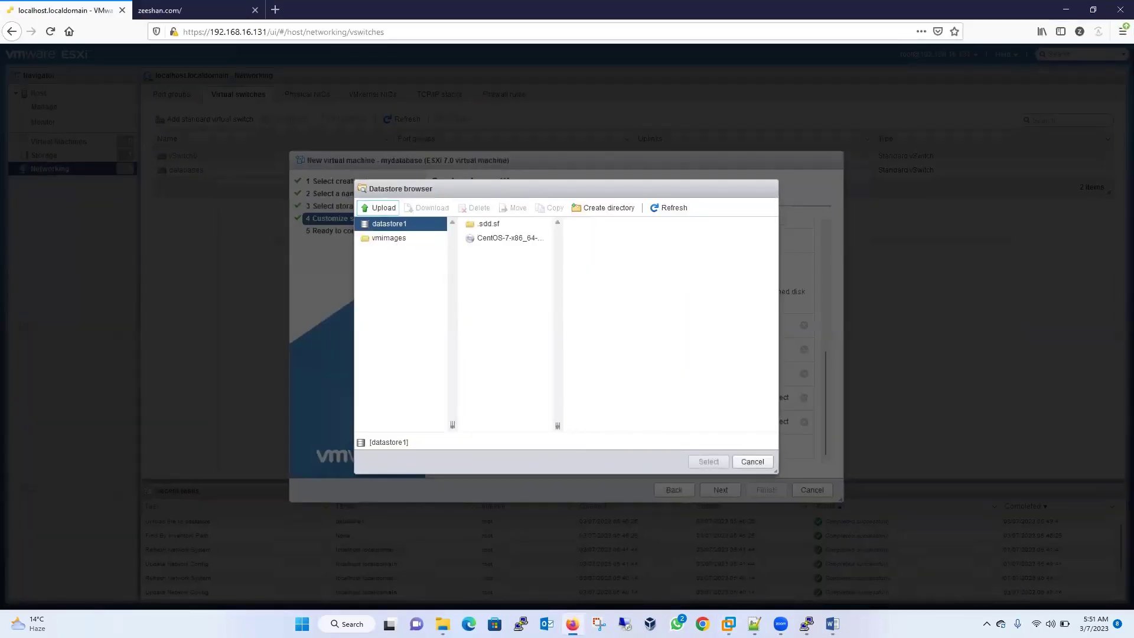
{"action": "left_click", "coordinate": [498, 240]}
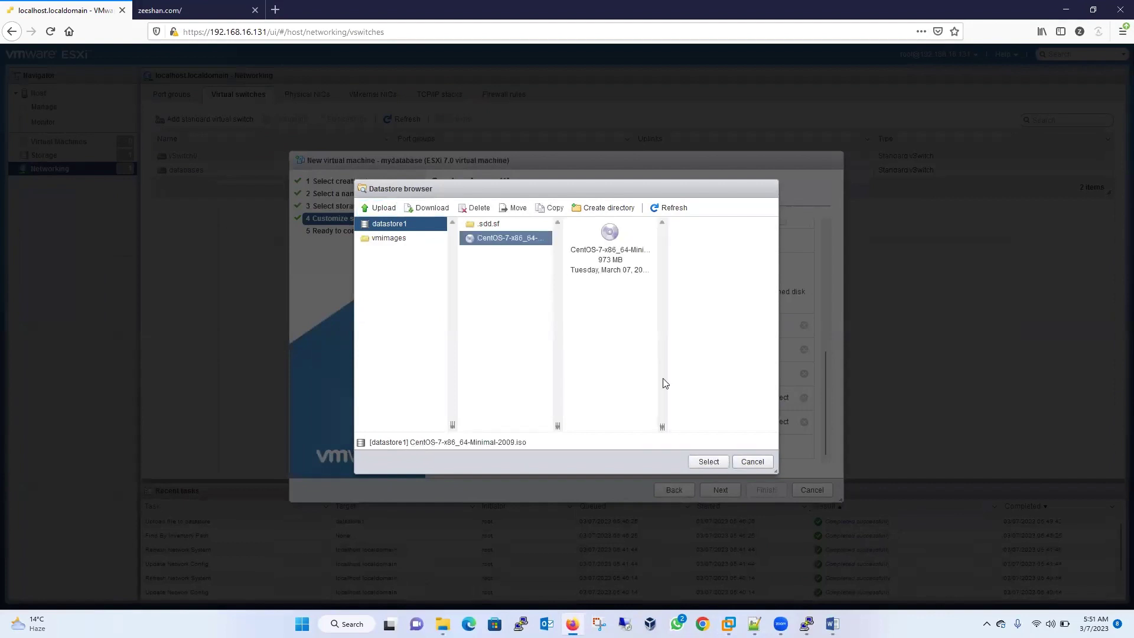
{"action": "left_click", "coordinate": [710, 463]}
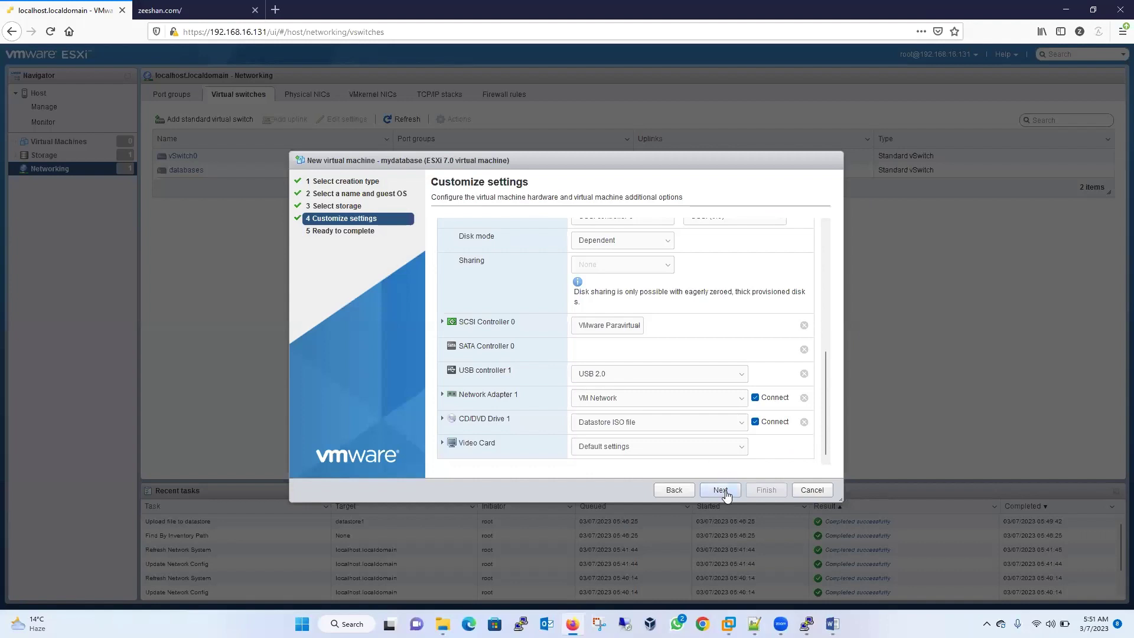
{"action": "left_click", "coordinate": [721, 490]}
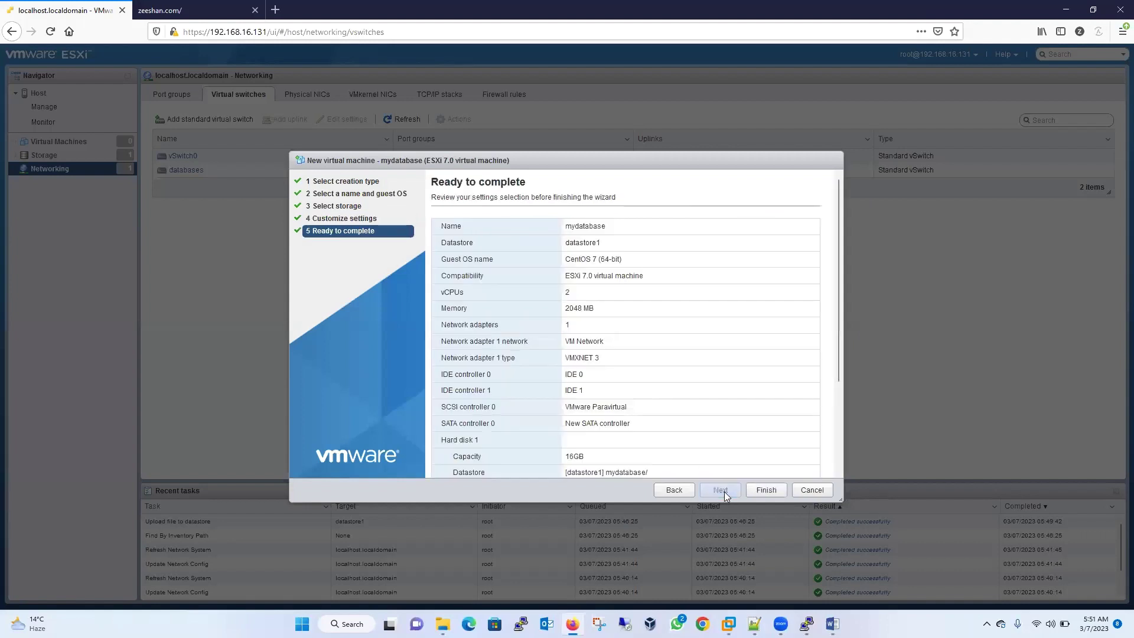
{"action": "left_click", "coordinate": [762, 493]}
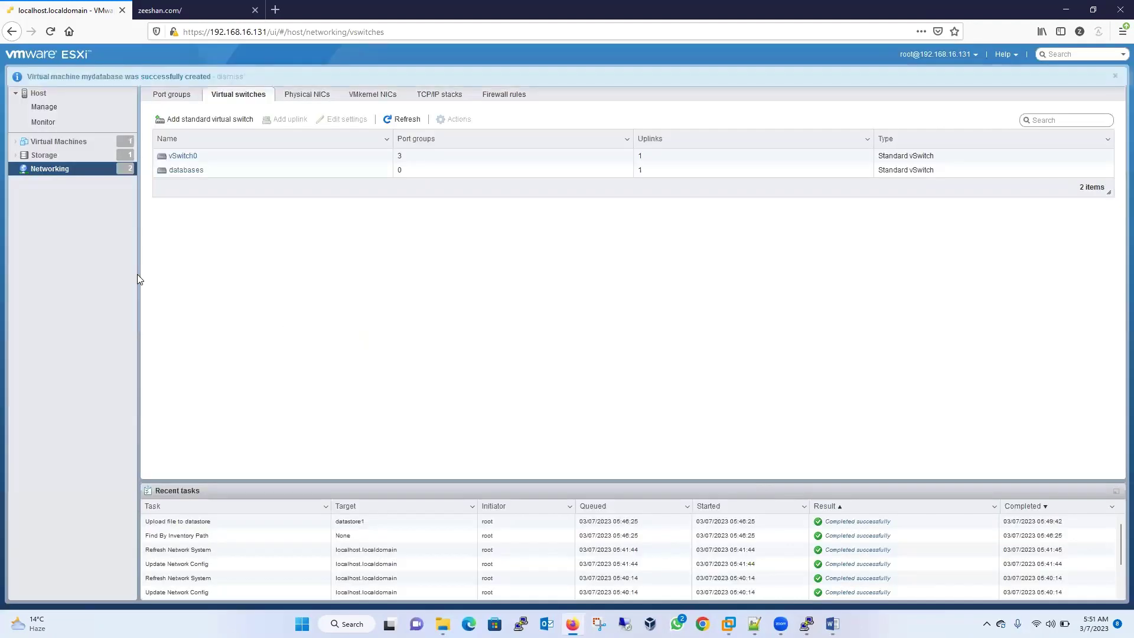
{"action": "left_click", "coordinate": [46, 142]}
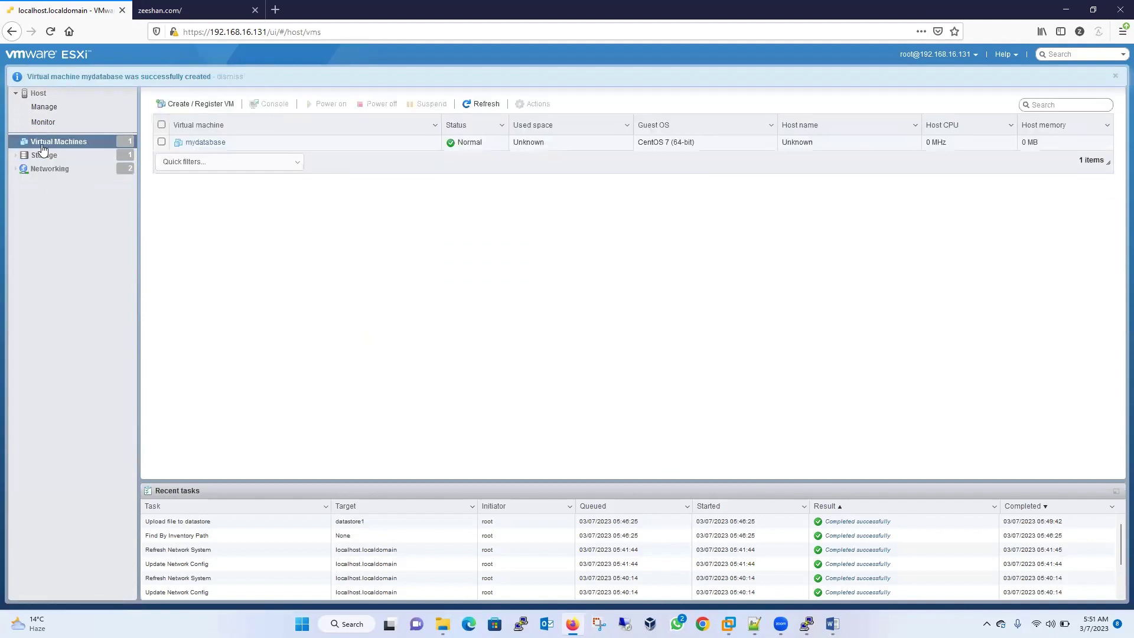
- Review mydatabase's Network Adapter 1 network choices, cancel unchanged, and open host Networking
{"action": "right_click", "coordinate": [42, 147]}
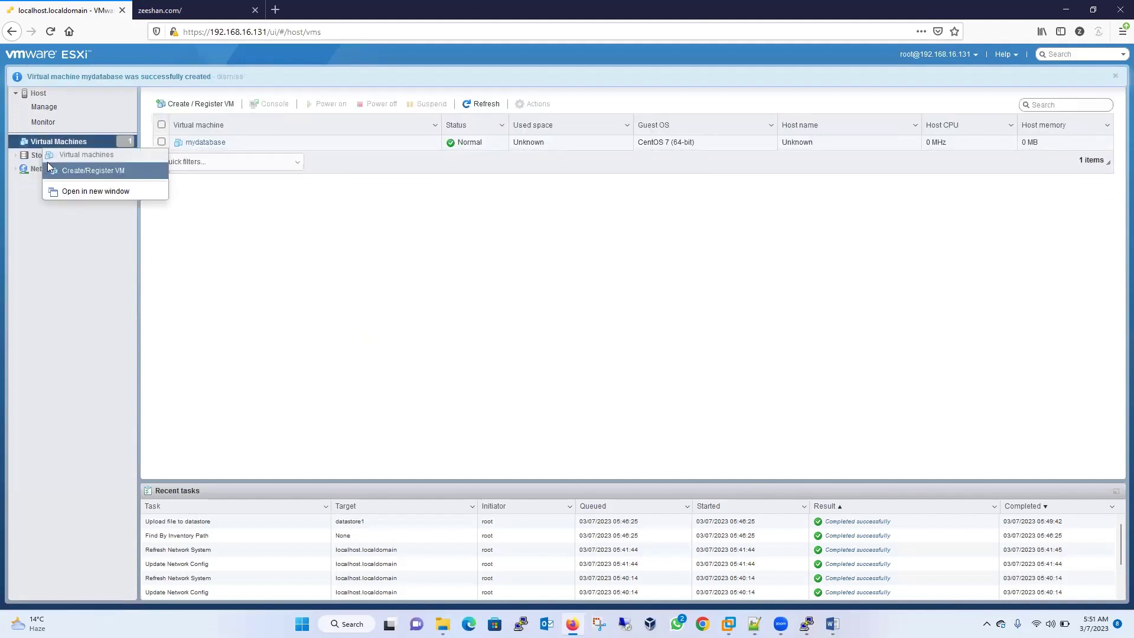
{"action": "left_click", "coordinate": [42, 148]}
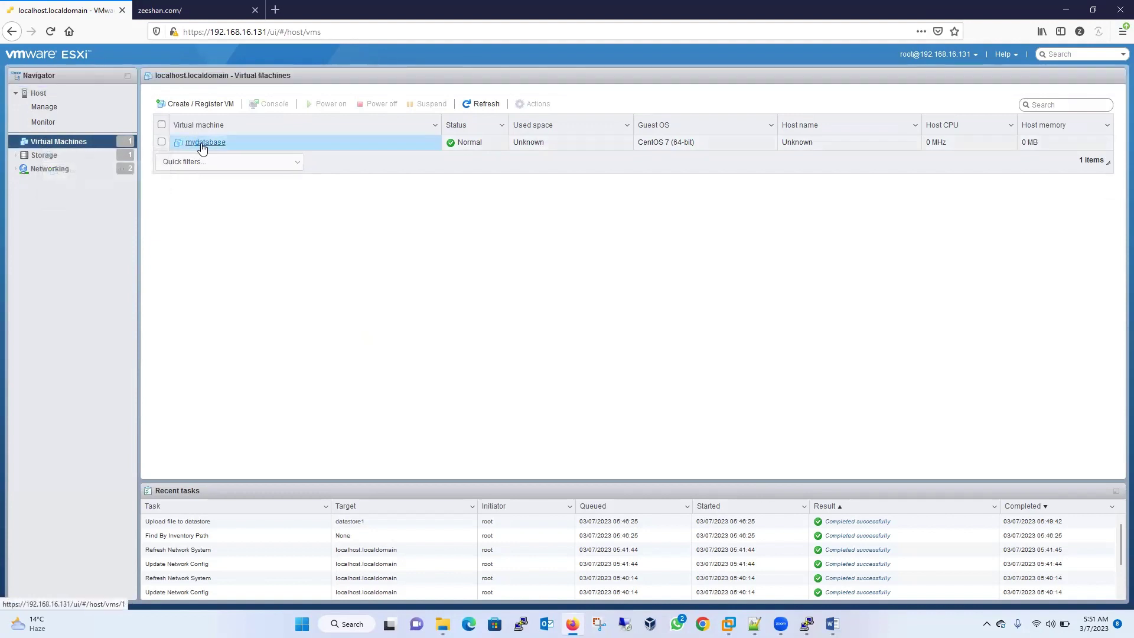
{"action": "right_click", "coordinate": [200, 145]}
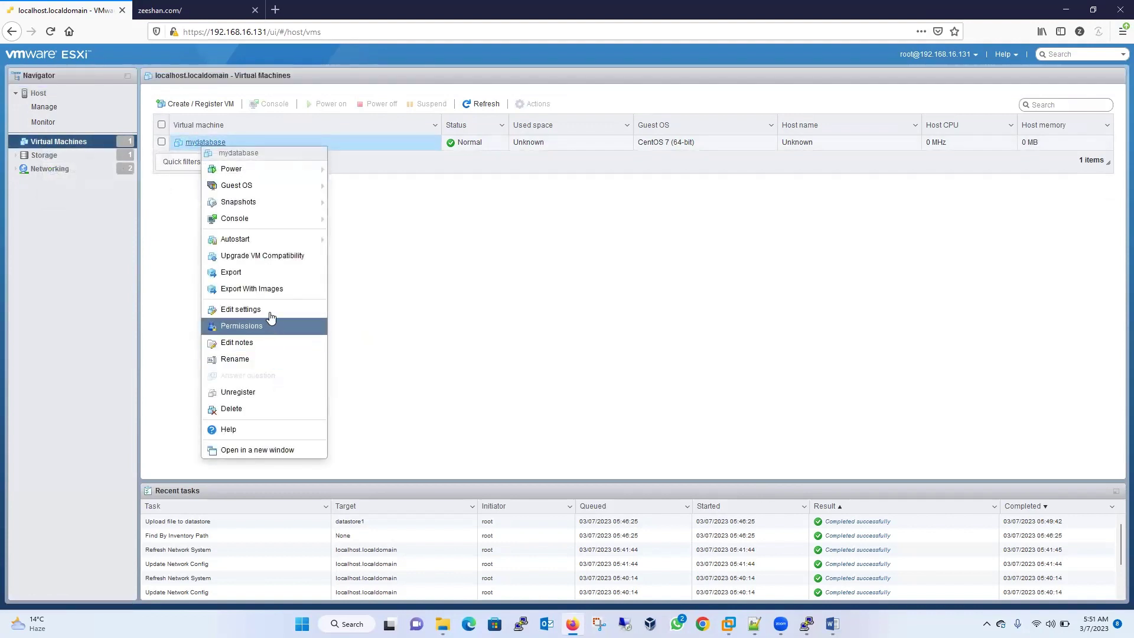
{"action": "left_click", "coordinate": [269, 310]}
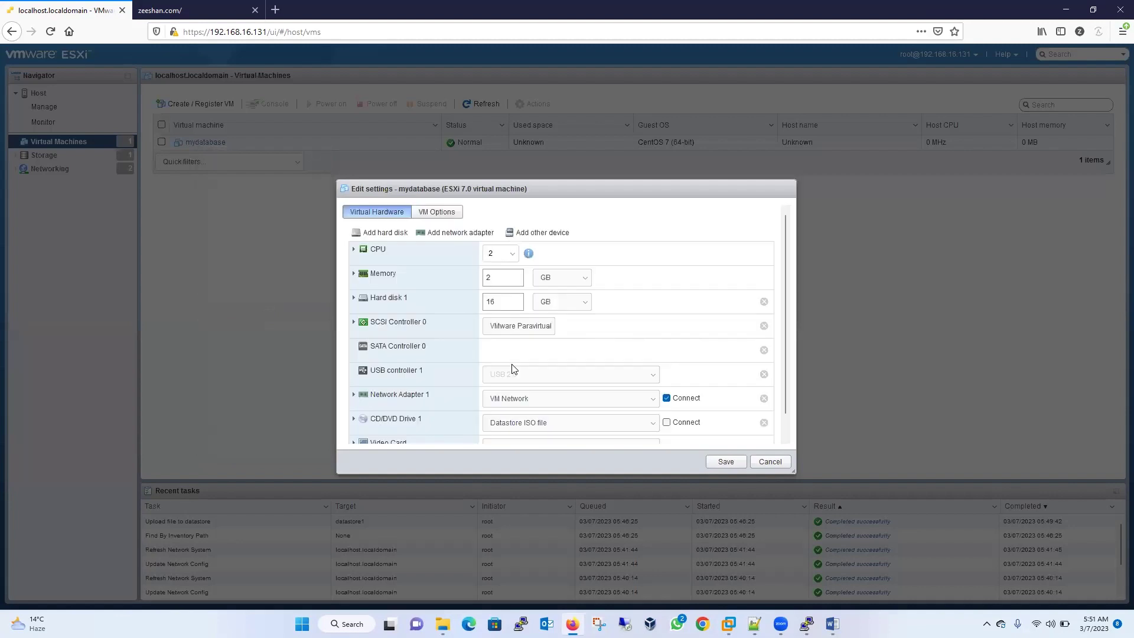
{"action": "left_click", "coordinate": [651, 403]}
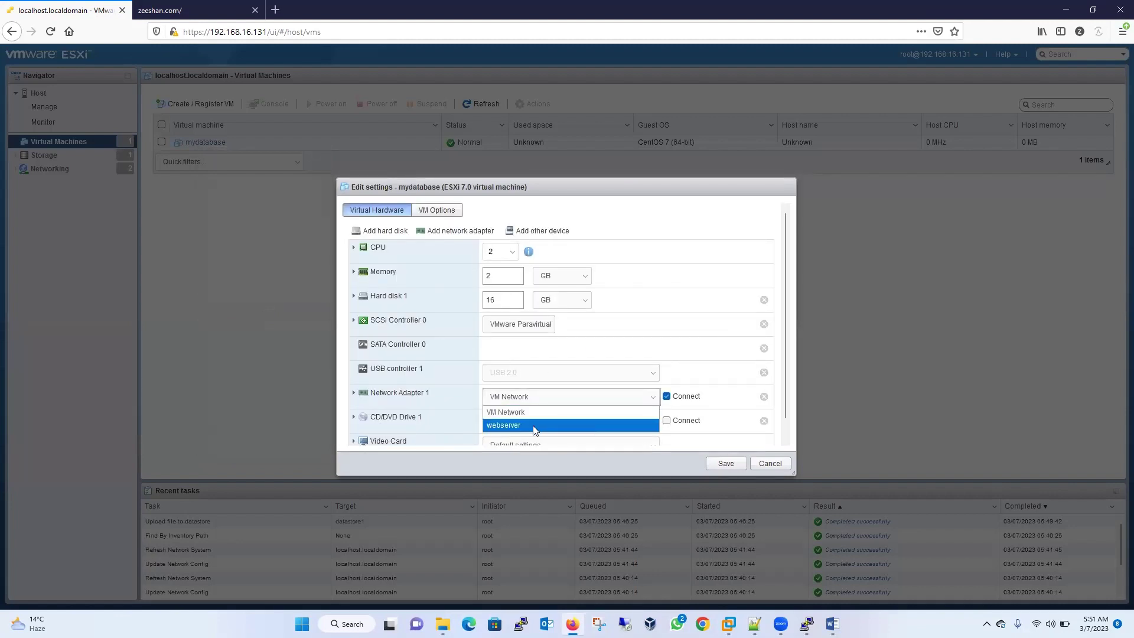
{"action": "left_click", "coordinate": [769, 463]}
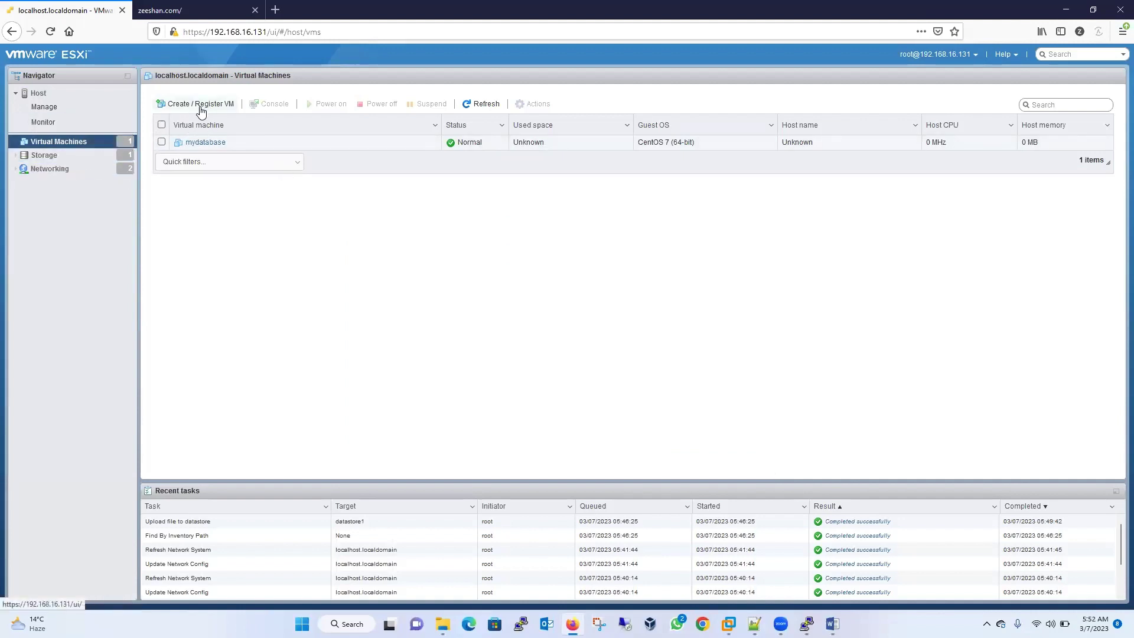
{"action": "left_click", "coordinate": [67, 169]}
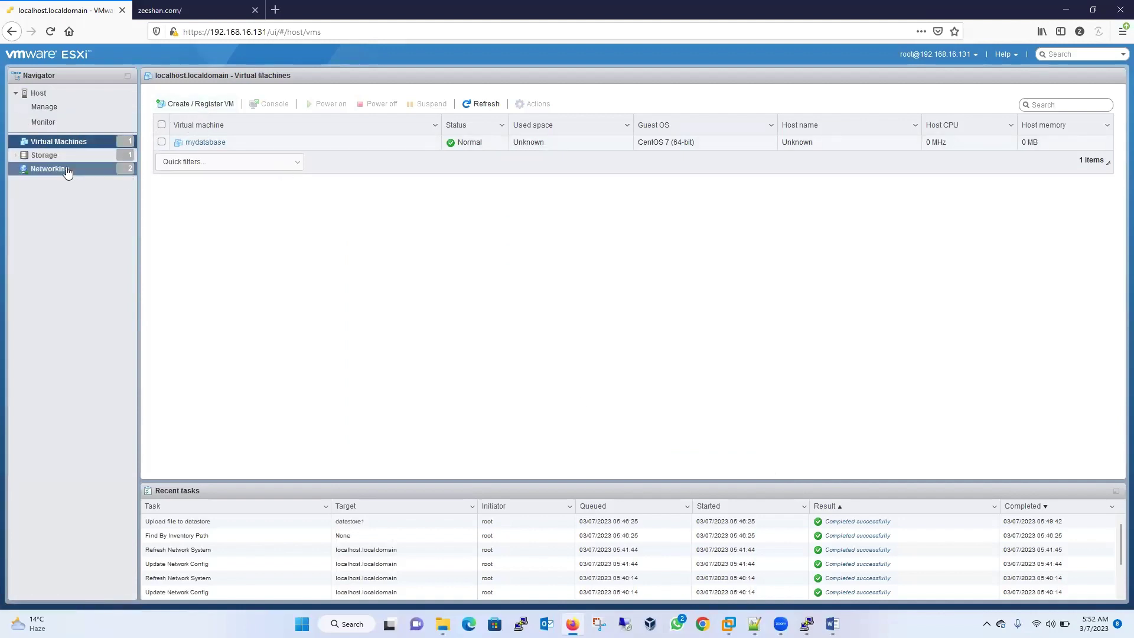
- Add a port group named 'databases' on the databases virtual switch
{"action": "left_click", "coordinate": [180, 101]}
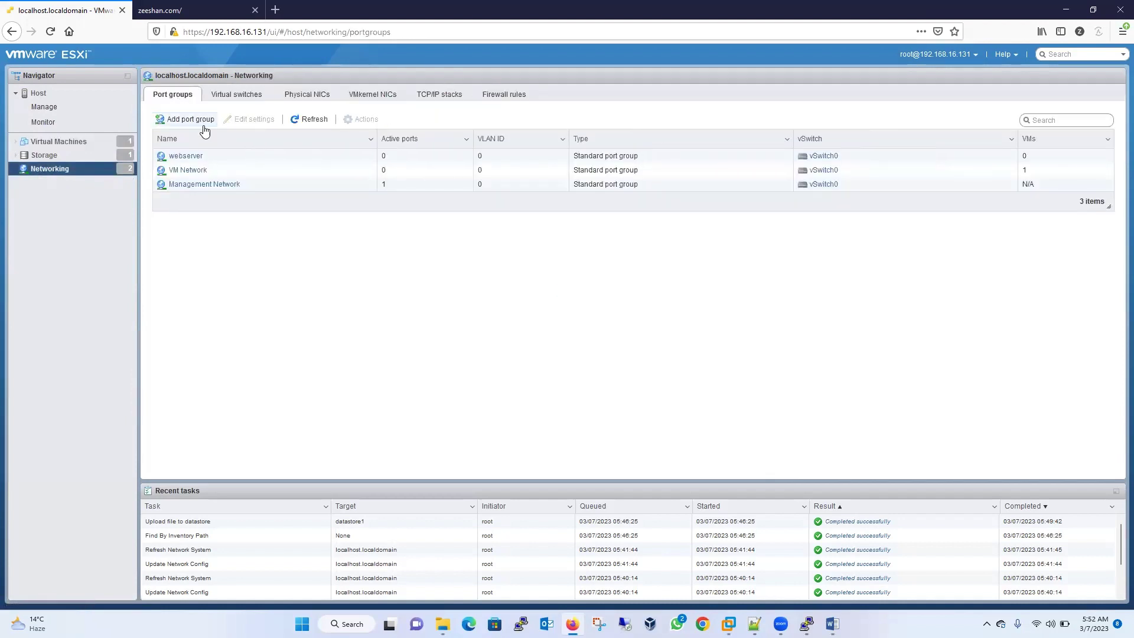
{"action": "left_click", "coordinate": [203, 124]}
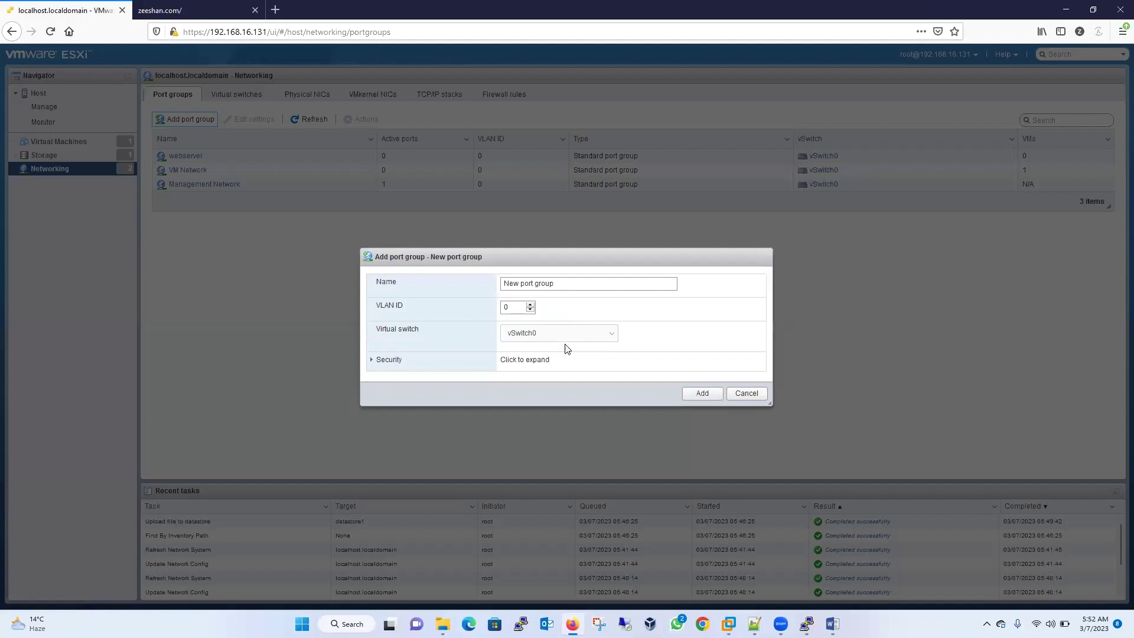
{"action": "left_click", "coordinate": [564, 339]}
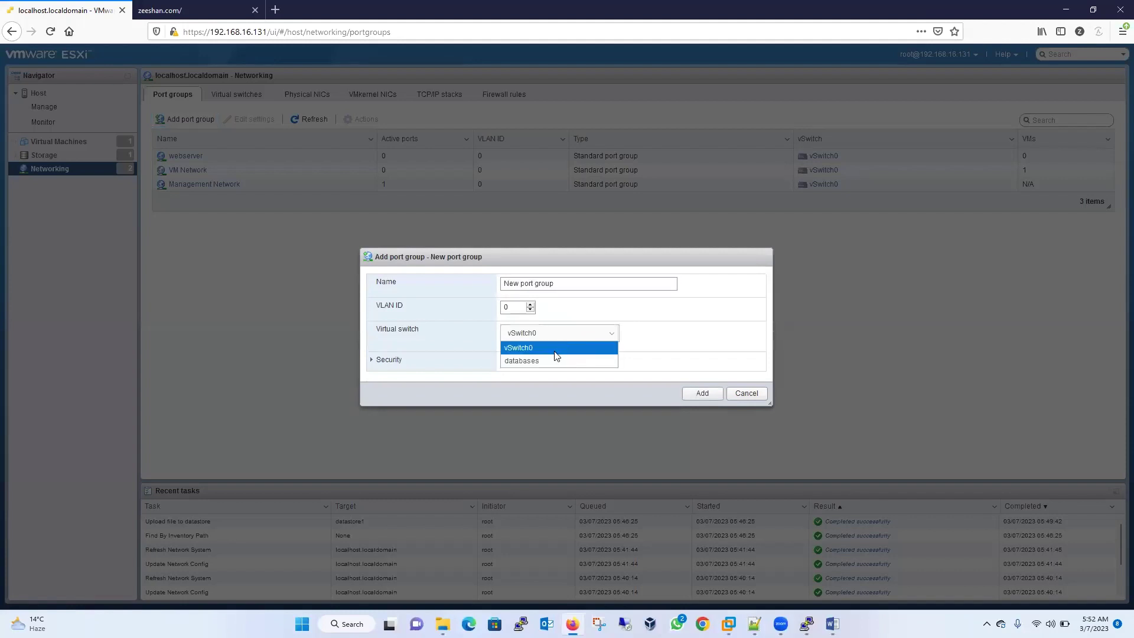
{"action": "left_click", "coordinate": [539, 361]}
{"action": "left_click", "coordinate": [572, 283]}
{"action": "left_click", "coordinate": [379, 286]}
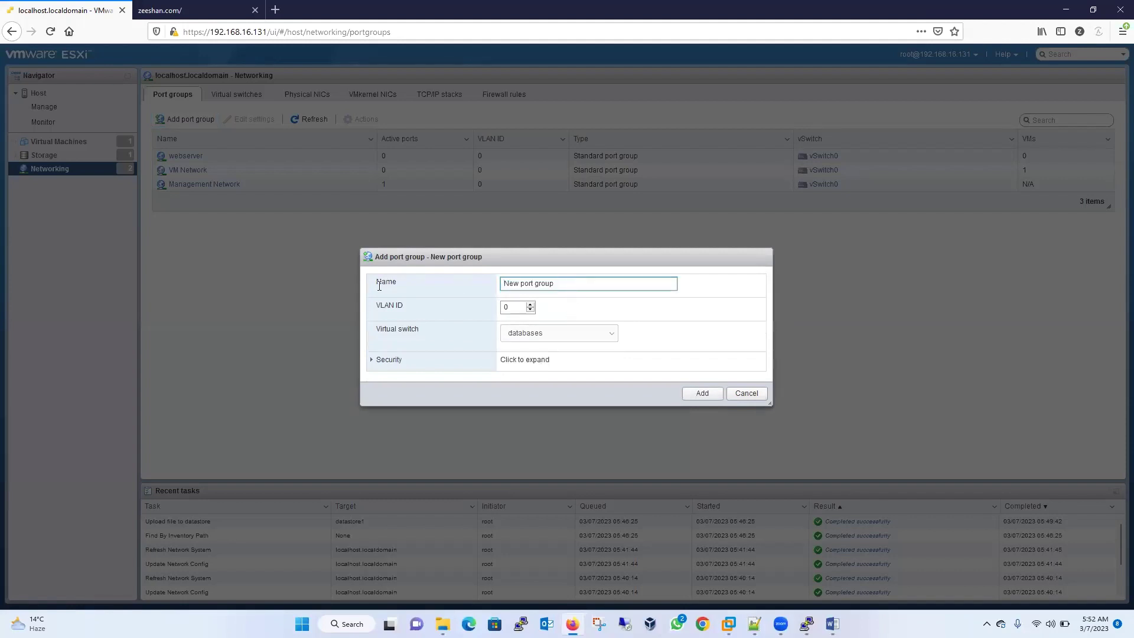
{"action": "right_click", "coordinate": [480, 284]}
{"action": "left_click", "coordinate": [518, 283]}
{"action": "right_click", "coordinate": [517, 283]}
{"action": "left_click", "coordinate": [597, 289]}
{"action": "key", "text": "BackSpace"}
{"action": "key", "text": "BackSpace"}
{"action": "key", "text": "BackSpace"}
{"action": "key", "text": "BackSpace"}
{"action": "key", "text": "BackSpace"}
{"action": "key", "text": "BackSpace"}
{"action": "key", "text": "BackSpace"}
{"action": "key", "text": "BackSpace"}
{"action": "key", "text": "BackSpace"}
{"action": "key", "text": "BackSpace"}
{"action": "key", "text": "BackSpace"}
{"action": "key", "text": "BackSpace"}
{"action": "key", "text": "BackSpace"}
{"action": "key", "text": "BackSpace"}
{"action": "type", "text": "databas"}
{"action": "left_click", "coordinate": [702, 394]}
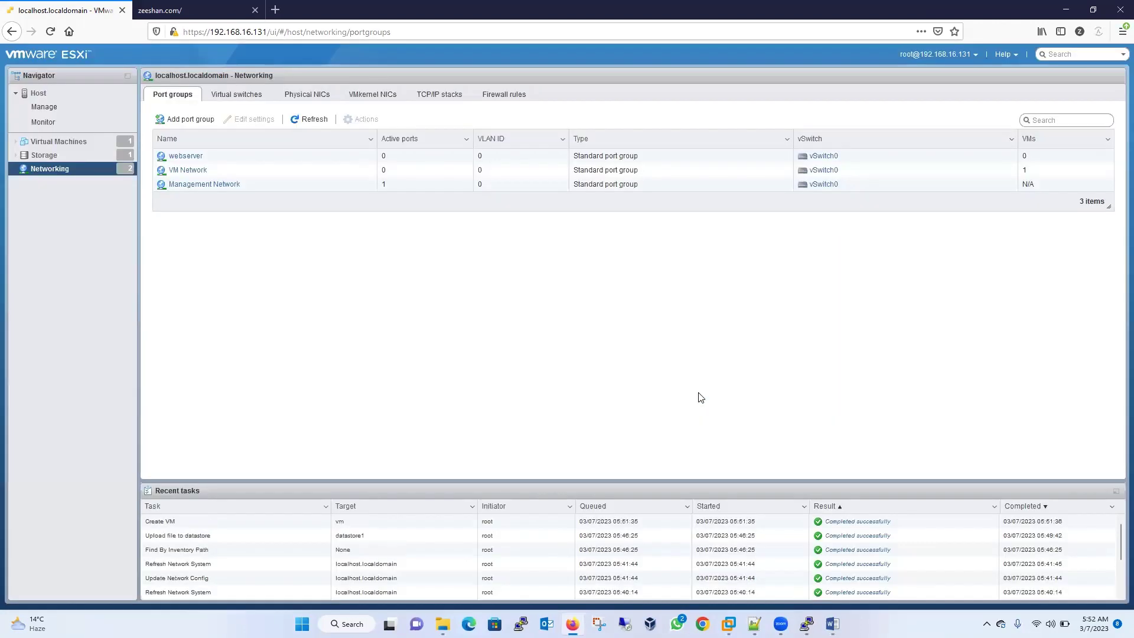
{"action": "right_click", "coordinate": [81, 143]}
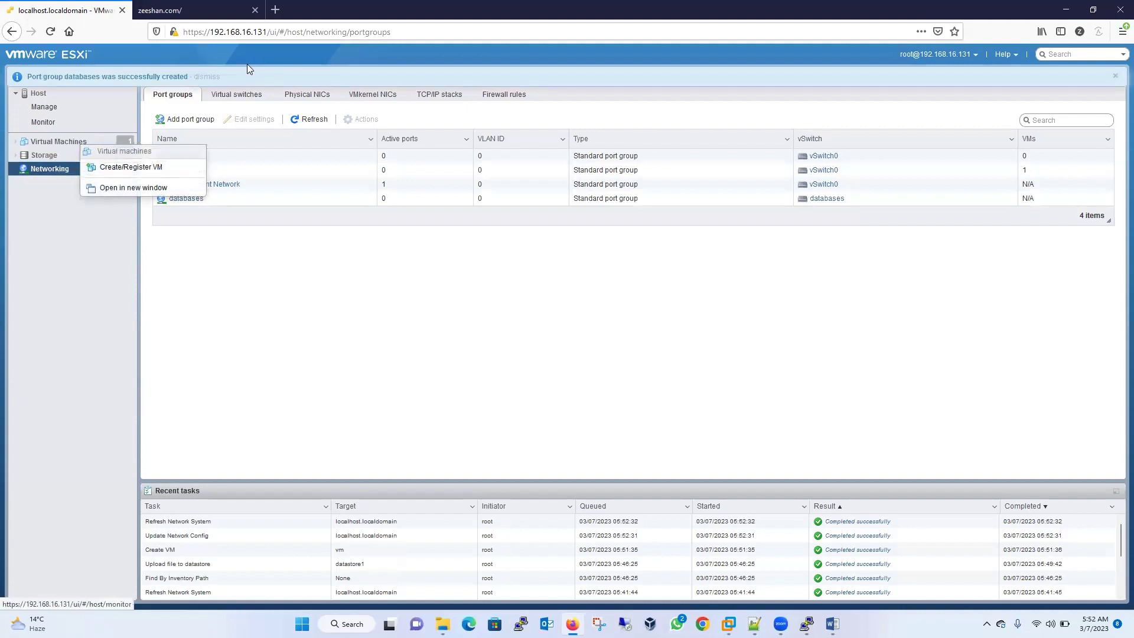
{"action": "left_click", "coordinate": [61, 144]}
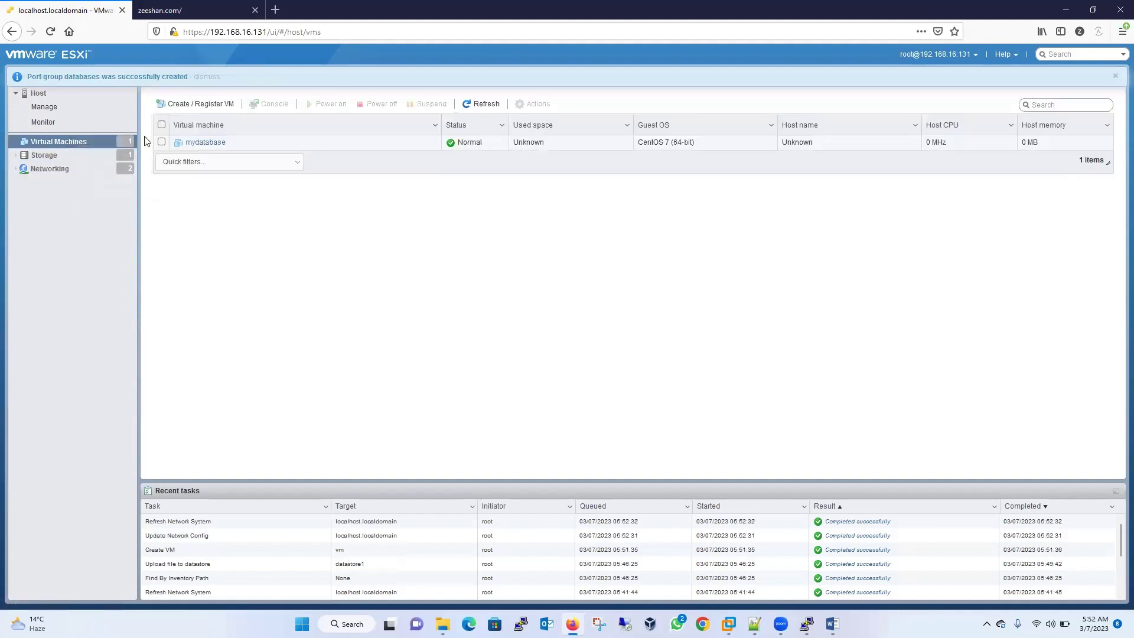
{"action": "right_click", "coordinate": [189, 143]}
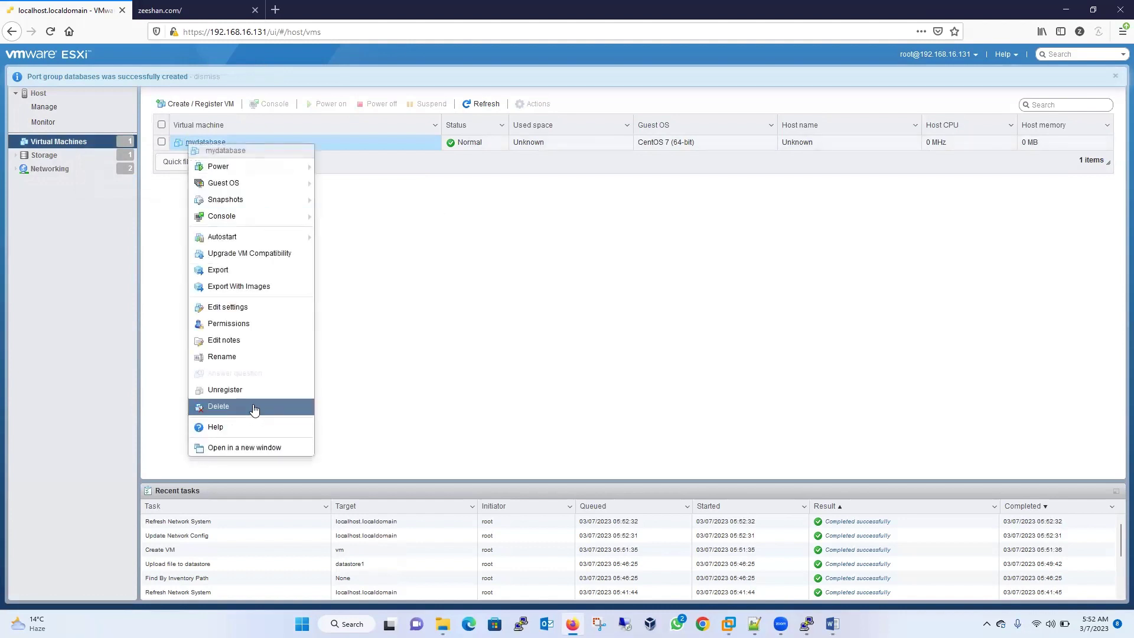
{"action": "left_click", "coordinate": [262, 308]}
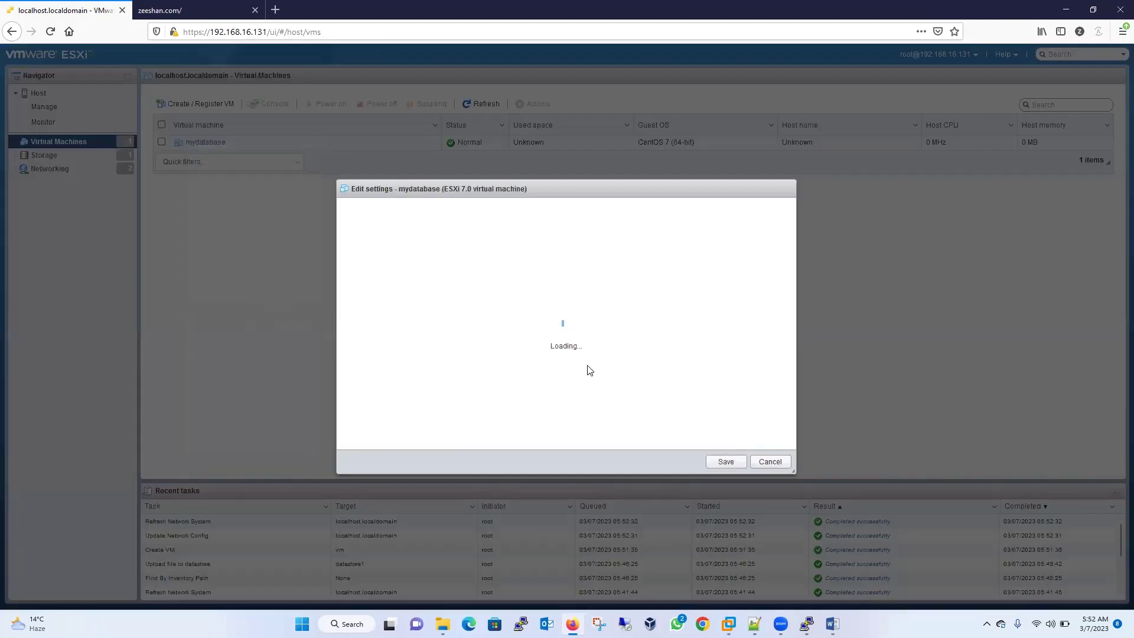
{"action": "left_click", "coordinate": [548, 398]}
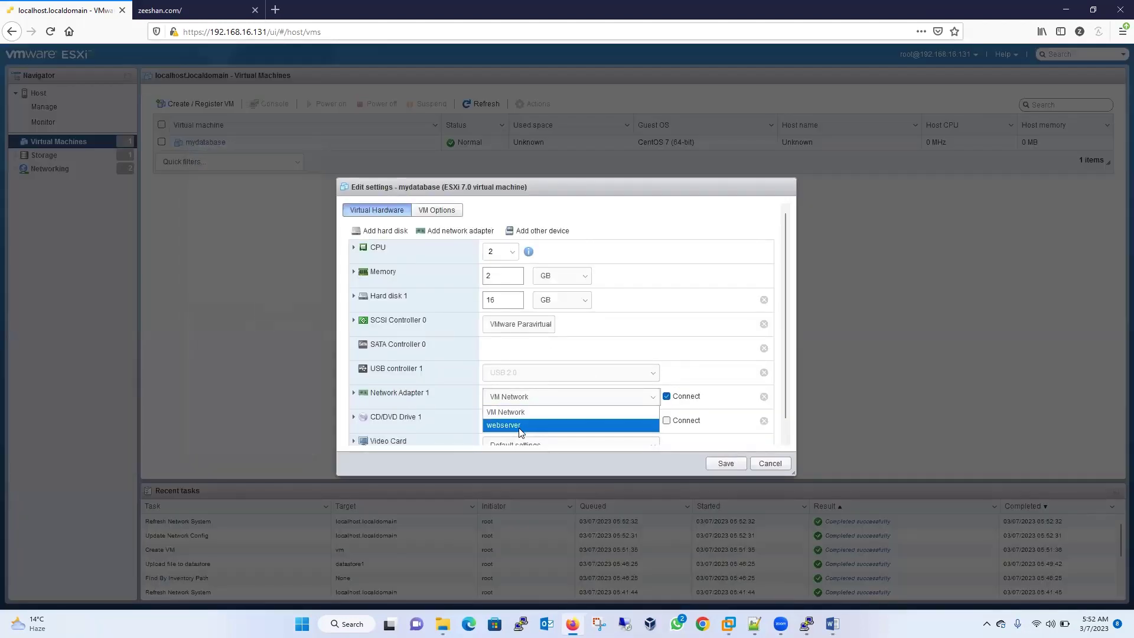
{"action": "scroll", "coordinate": [793, 258], "scroll_direction": "down", "scroll_amount": 1}
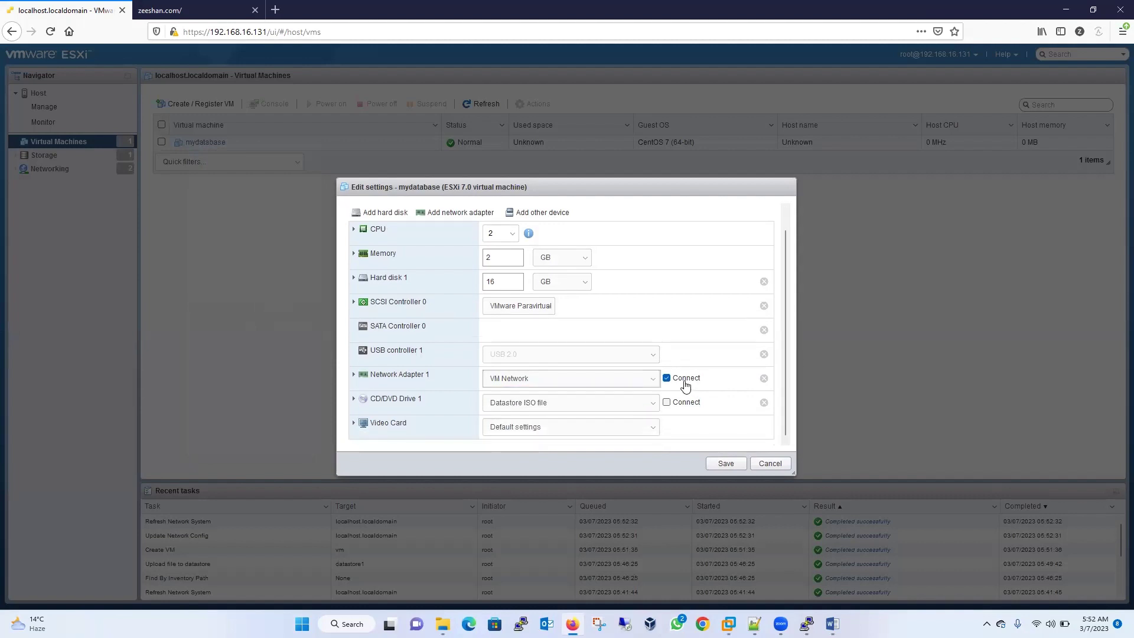
{"action": "left_click", "coordinate": [653, 378]}
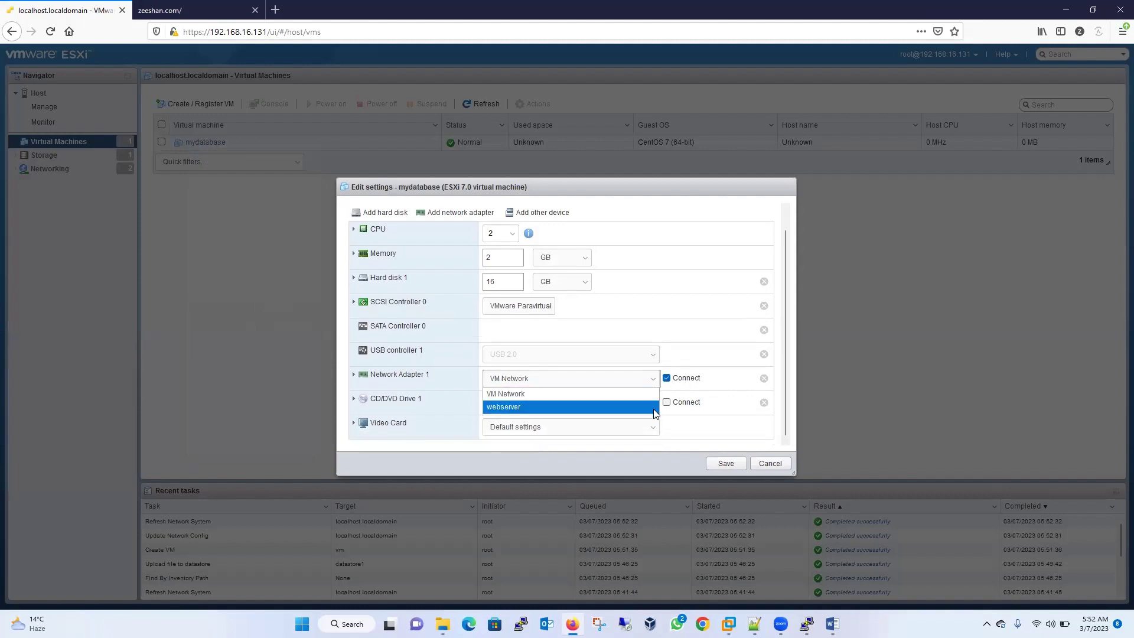
{"action": "left_click", "coordinate": [770, 463]}
{"action": "left_click", "coordinate": [770, 463]}
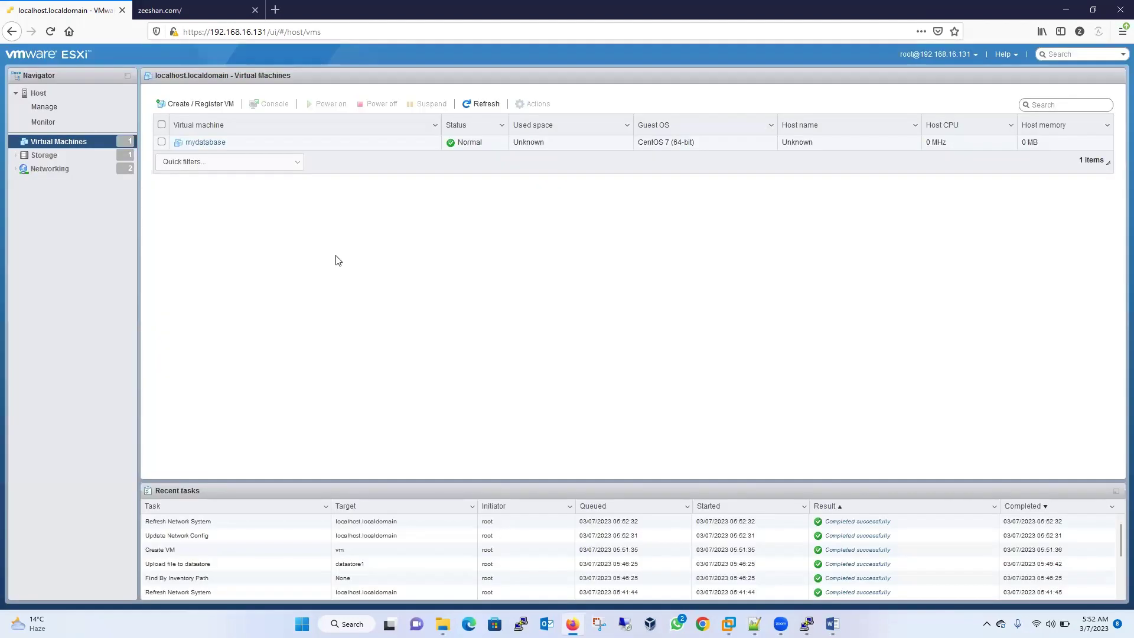
{"action": "left_click", "coordinate": [65, 170]}
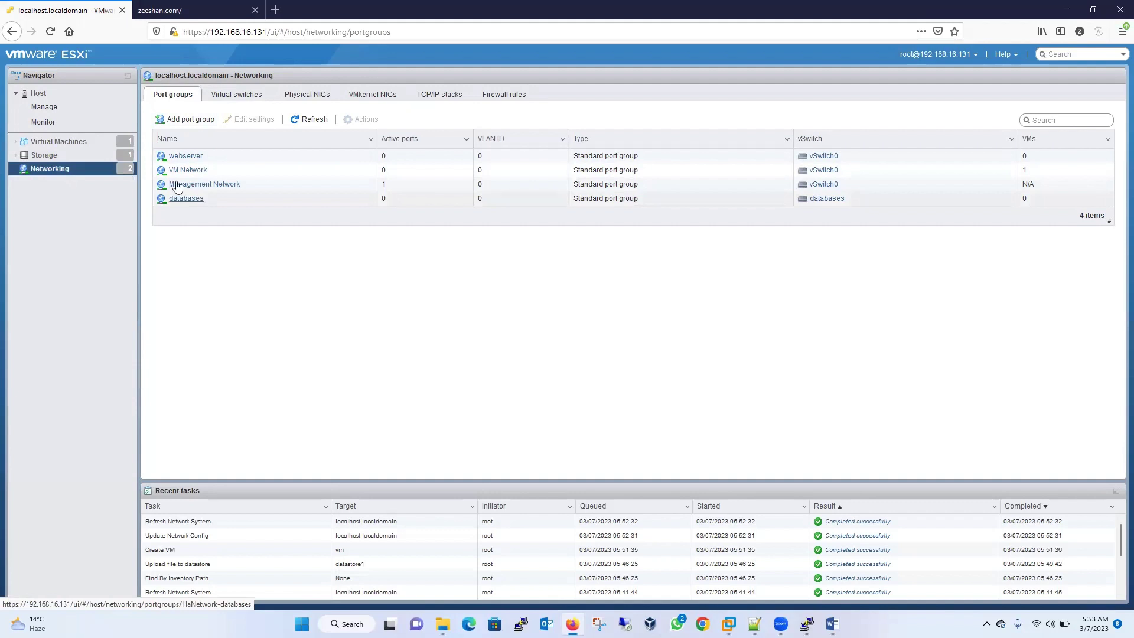
- Set mydatabase's Network Adapter 1 to the databases port group and save
{"action": "left_click", "coordinate": [79, 143]}
{"action": "right_click", "coordinate": [192, 144]}
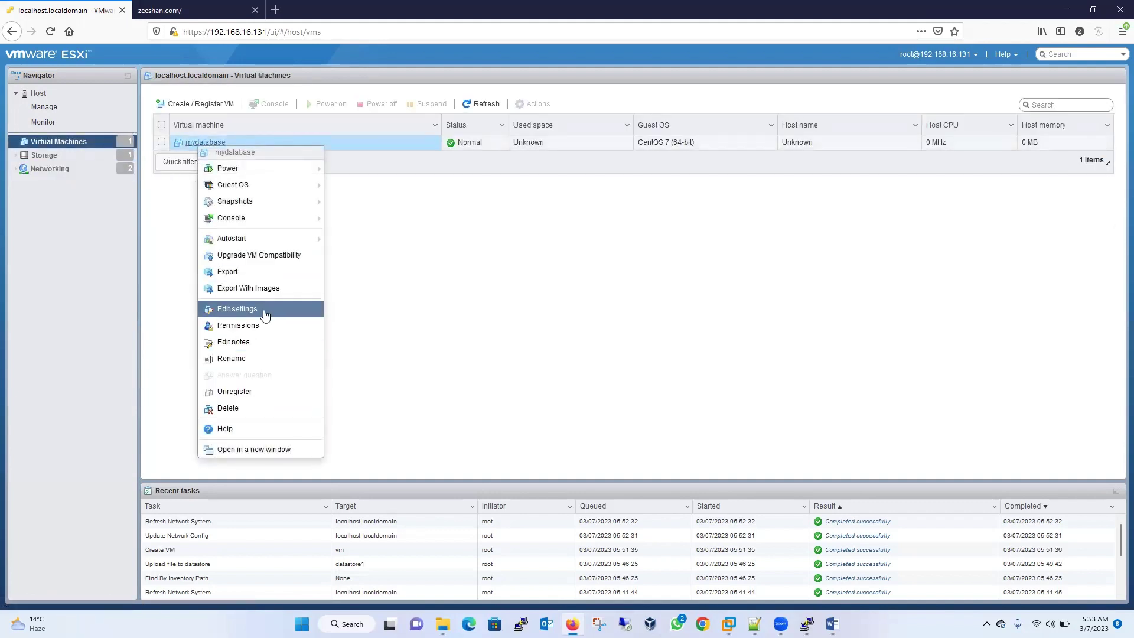
{"action": "left_click", "coordinate": [263, 309]}
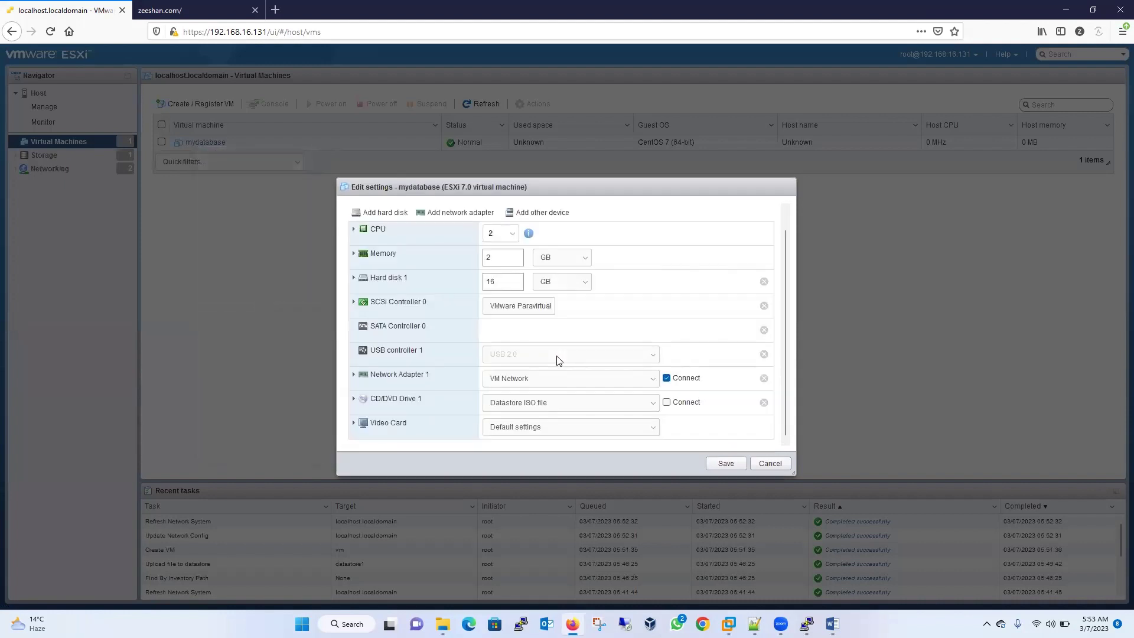
{"action": "left_click", "coordinate": [598, 381]}
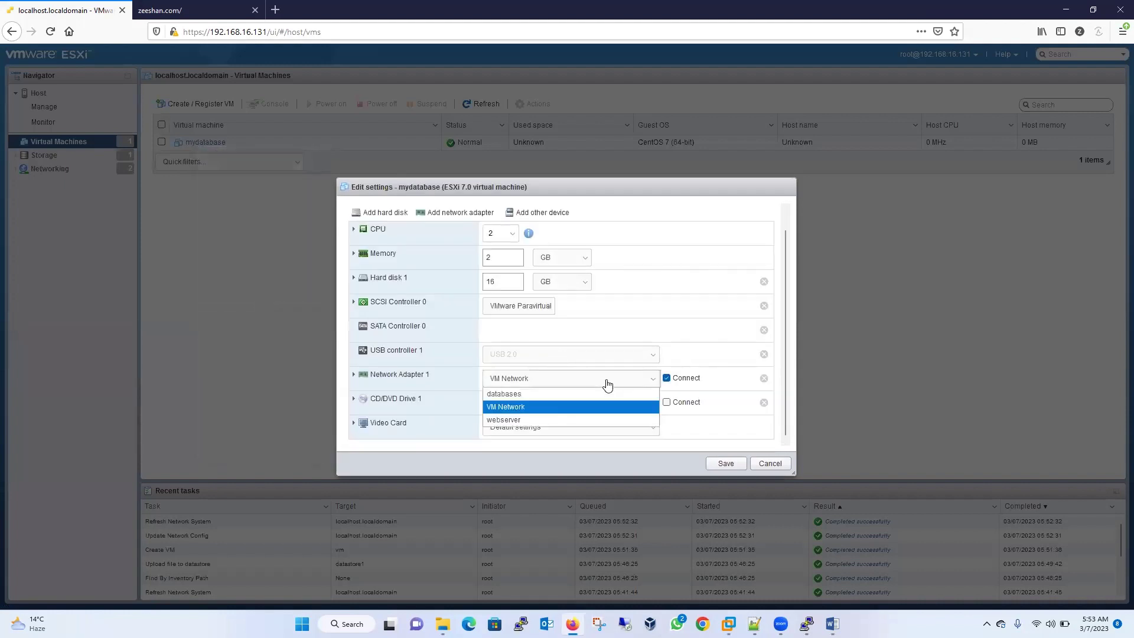
{"action": "left_click", "coordinate": [511, 396]}
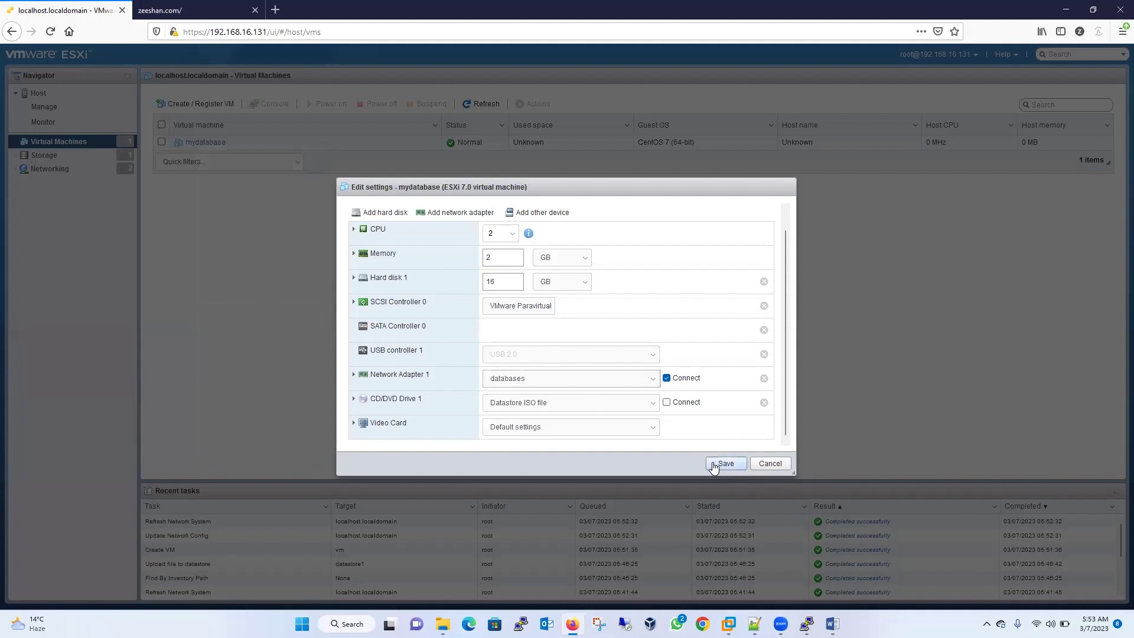
{"action": "left_click", "coordinate": [726, 464]}
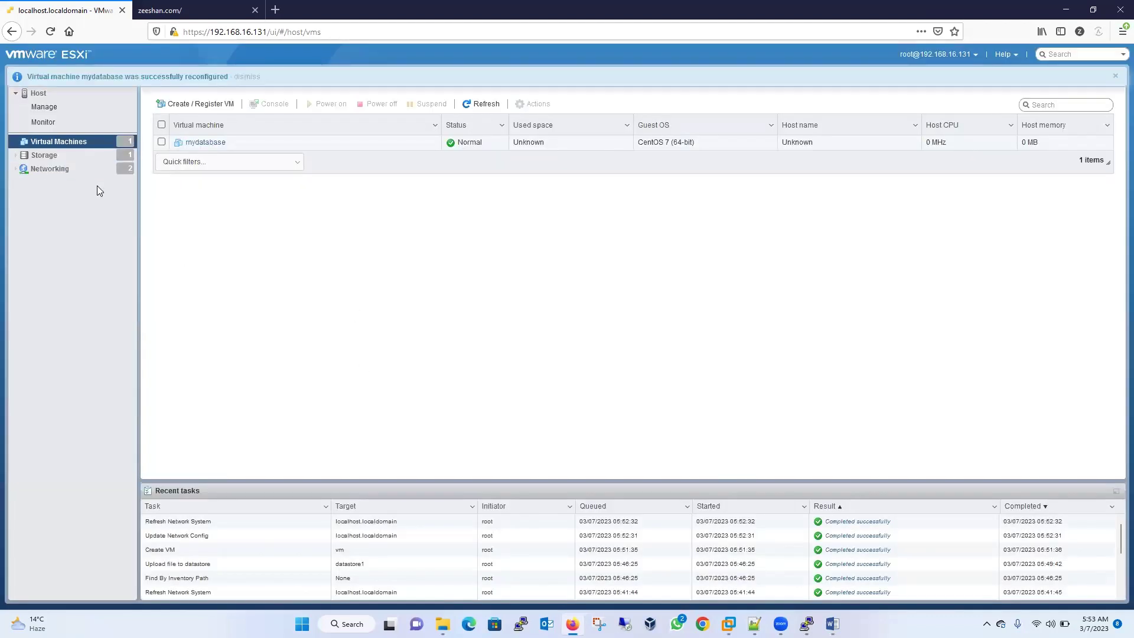
- View the databases port group details and mydatabase's summary page
{"action": "left_click", "coordinate": [47, 170]}
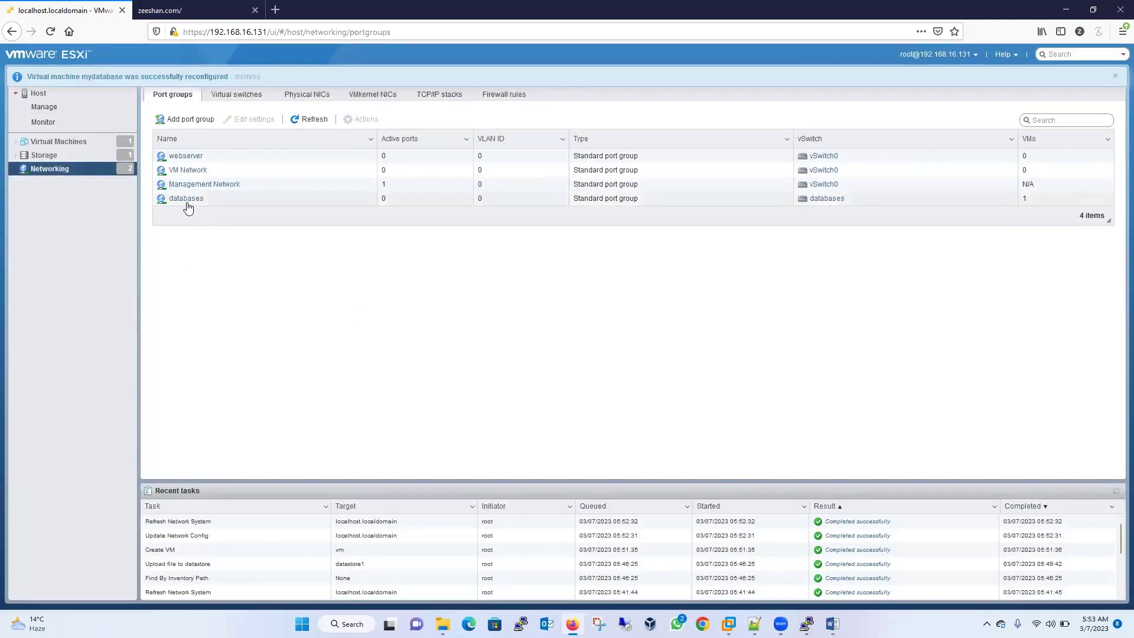
{"action": "left_click", "coordinate": [187, 202]}
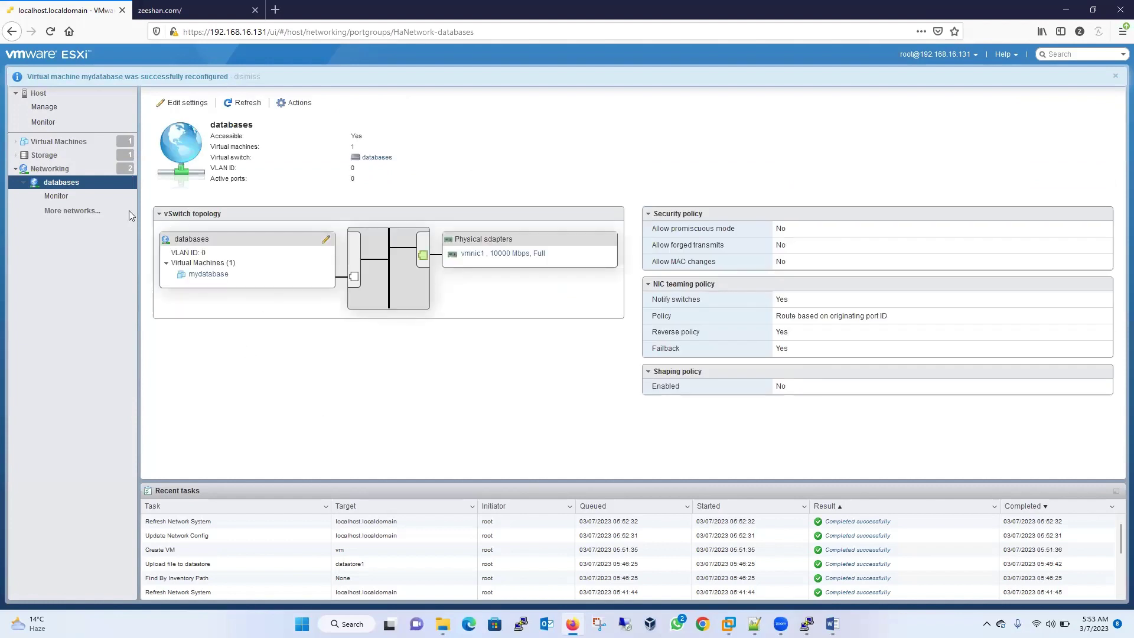
{"action": "left_click", "coordinate": [65, 143]}
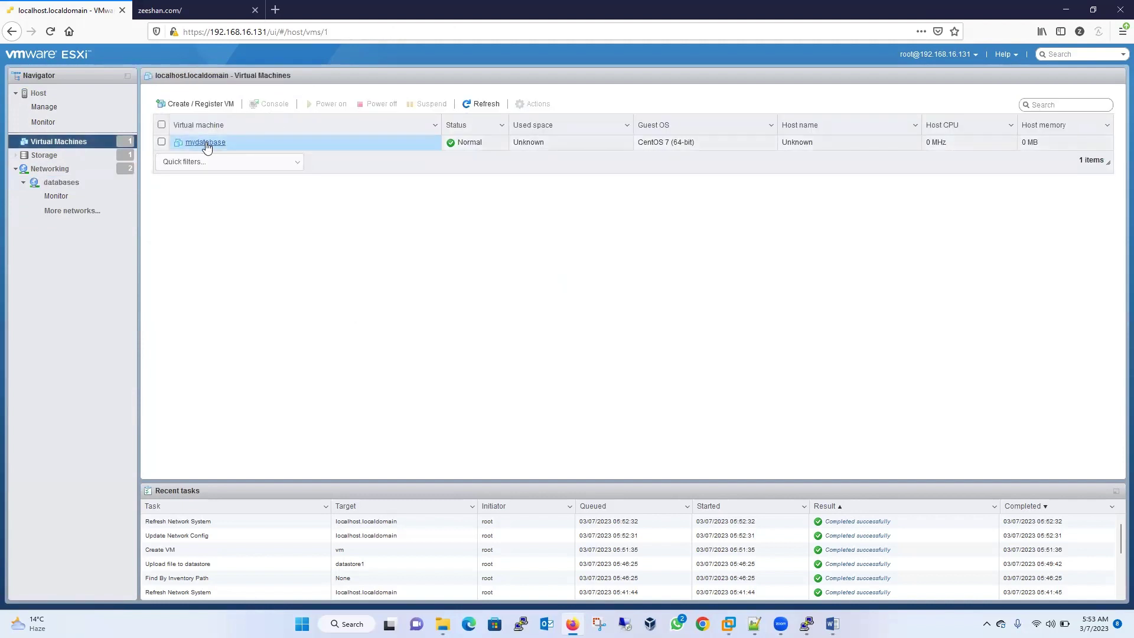
{"action": "left_click", "coordinate": [206, 143]}
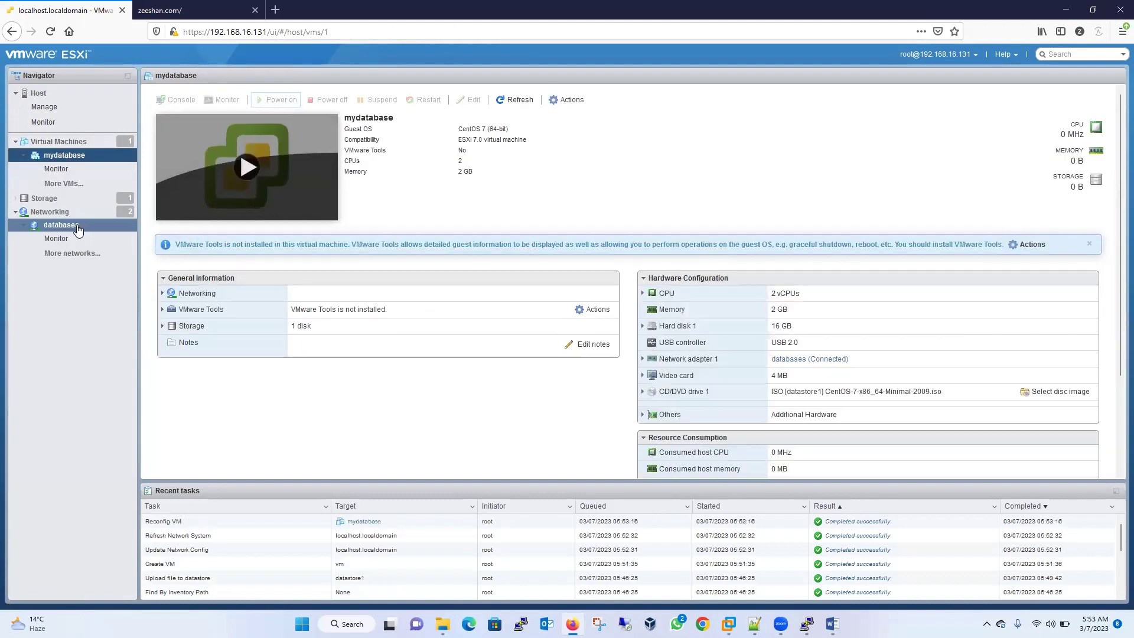
{"action": "left_click", "coordinate": [75, 227]}
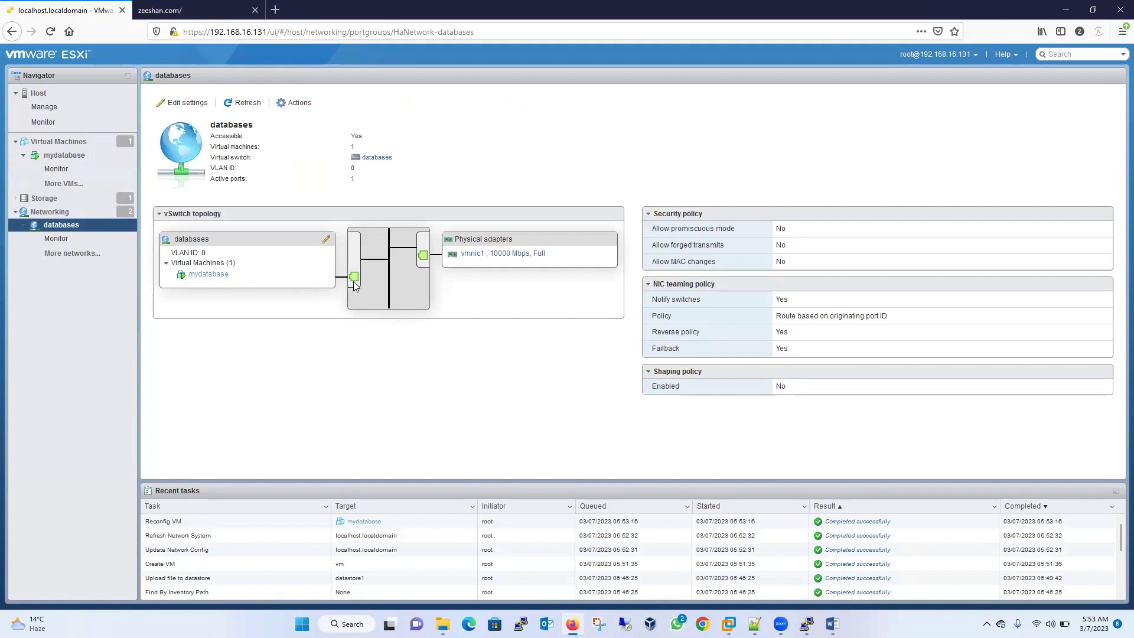
- Start a new VM named database2 with Linux guest OS CentOS 7 (64-bit)
{"action": "right_click", "coordinate": [73, 146]}
{"action": "left_click", "coordinate": [121, 169]}
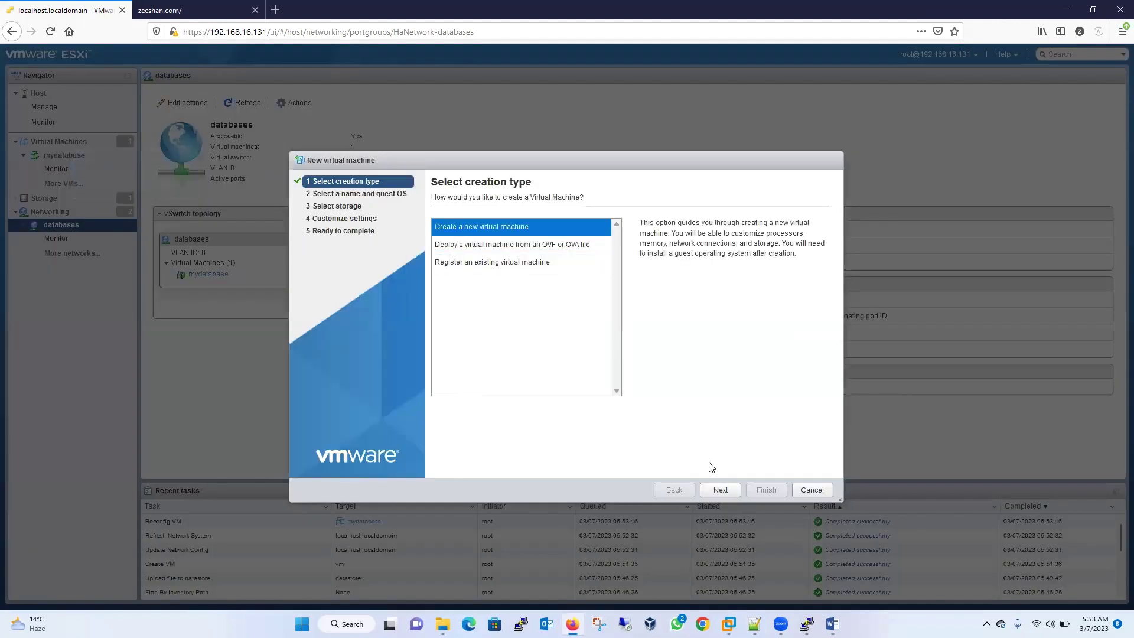
{"action": "left_click", "coordinate": [721, 491]}
{"action": "left_click", "coordinate": [476, 237]}
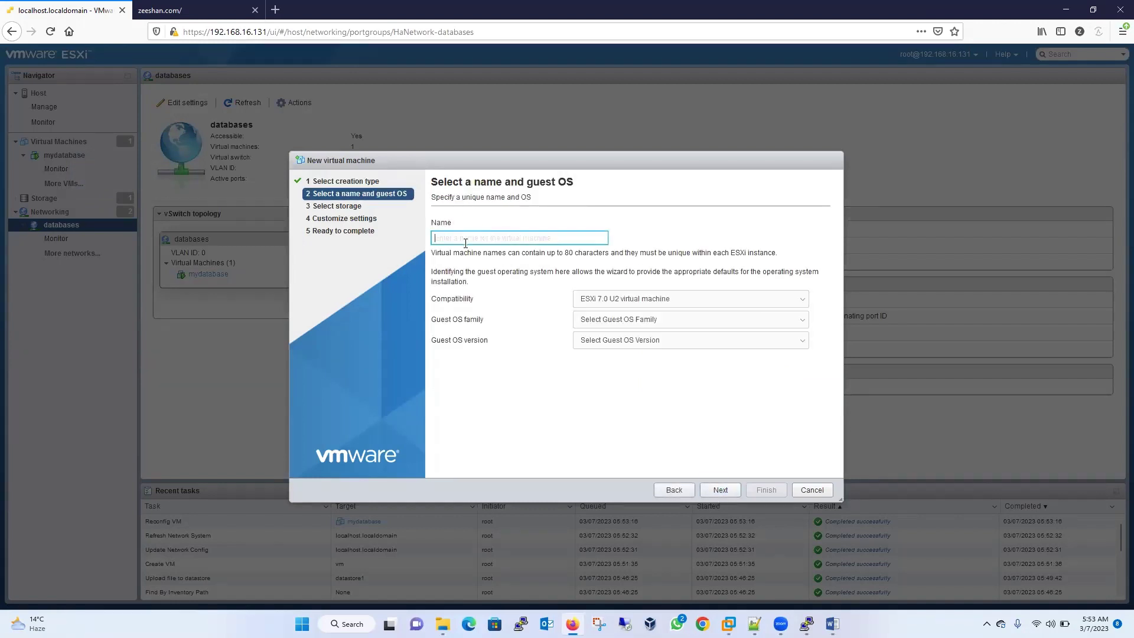
{"action": "type", "text": "database2"}
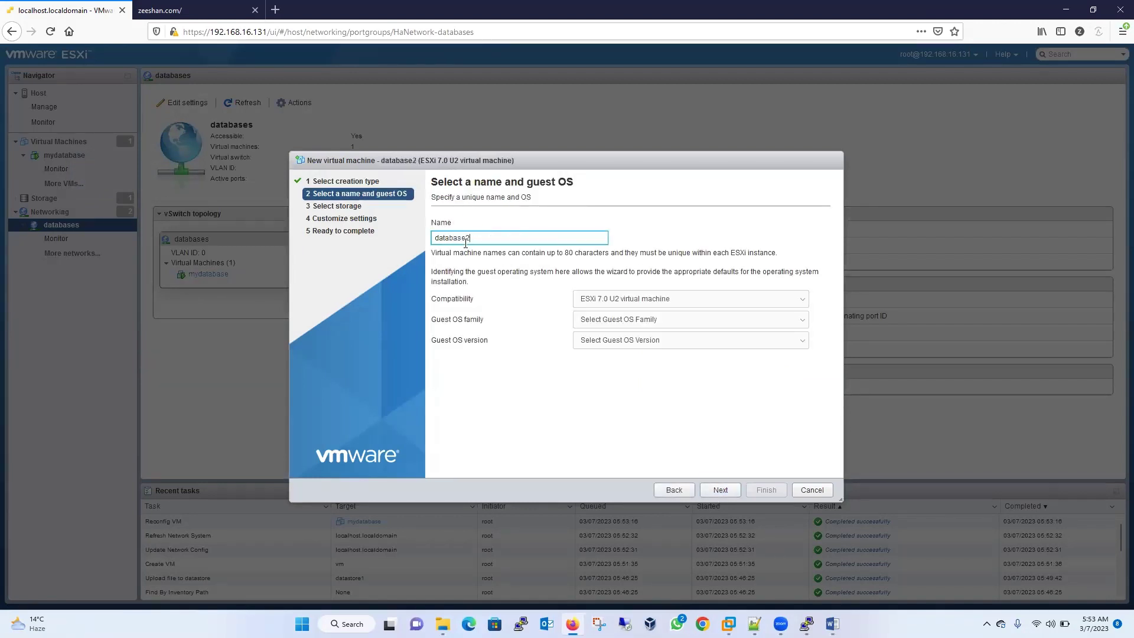
{"action": "left_click", "coordinate": [609, 319]}
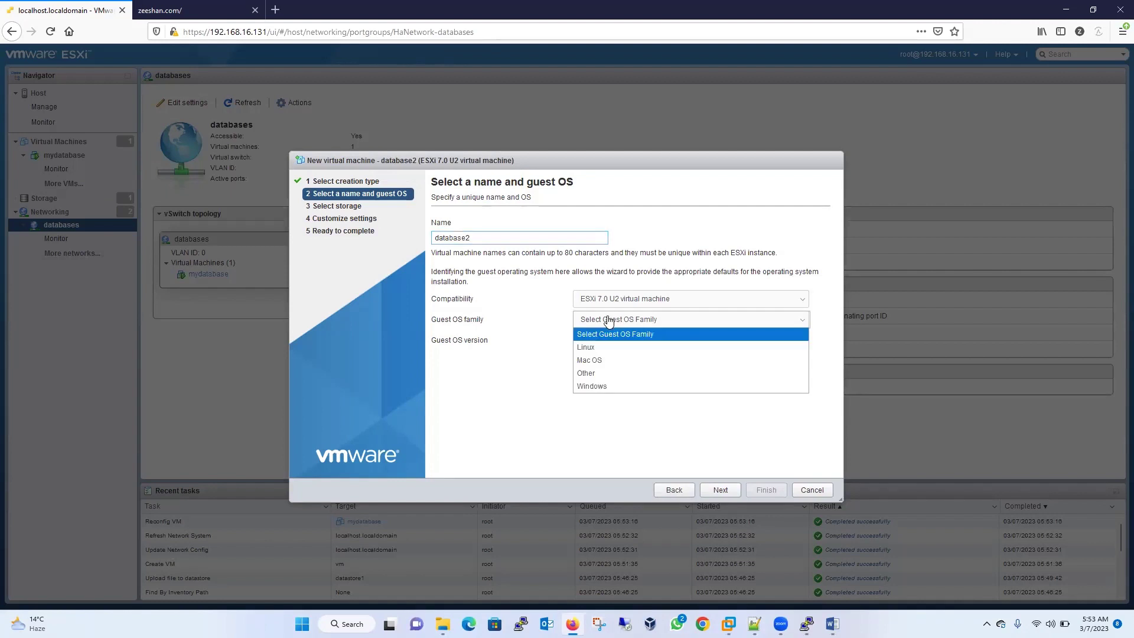
{"action": "left_click", "coordinate": [595, 353]}
{"action": "left_click", "coordinate": [605, 342]}
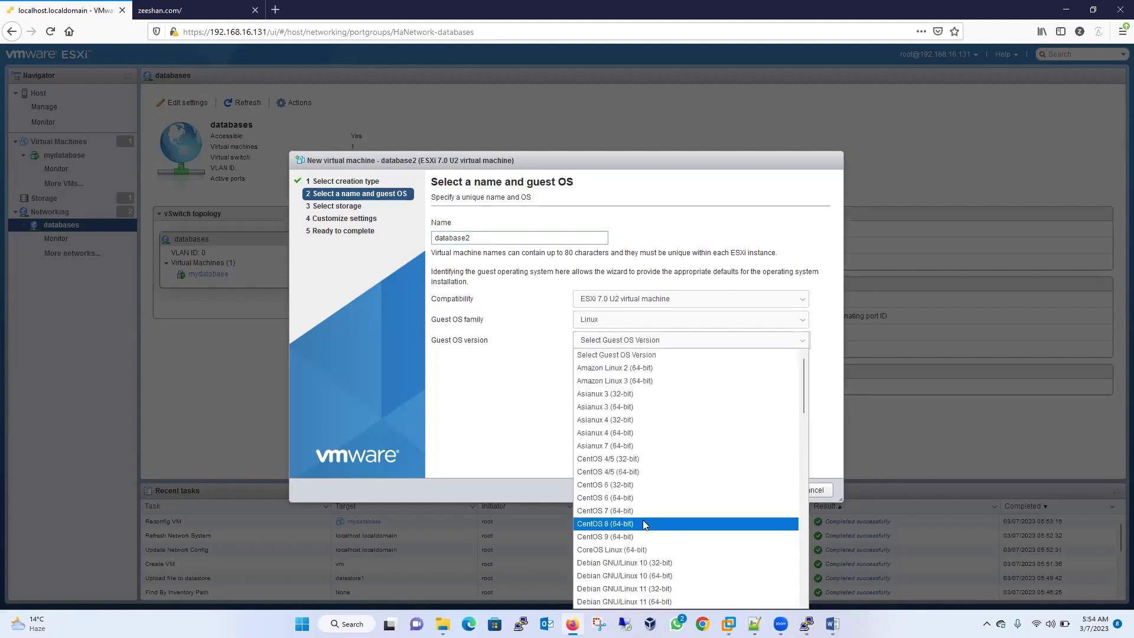
{"action": "left_click", "coordinate": [638, 512]}
- Keep datastore1 and the default hardware, and finish creating database2
{"action": "left_click", "coordinate": [722, 496]}
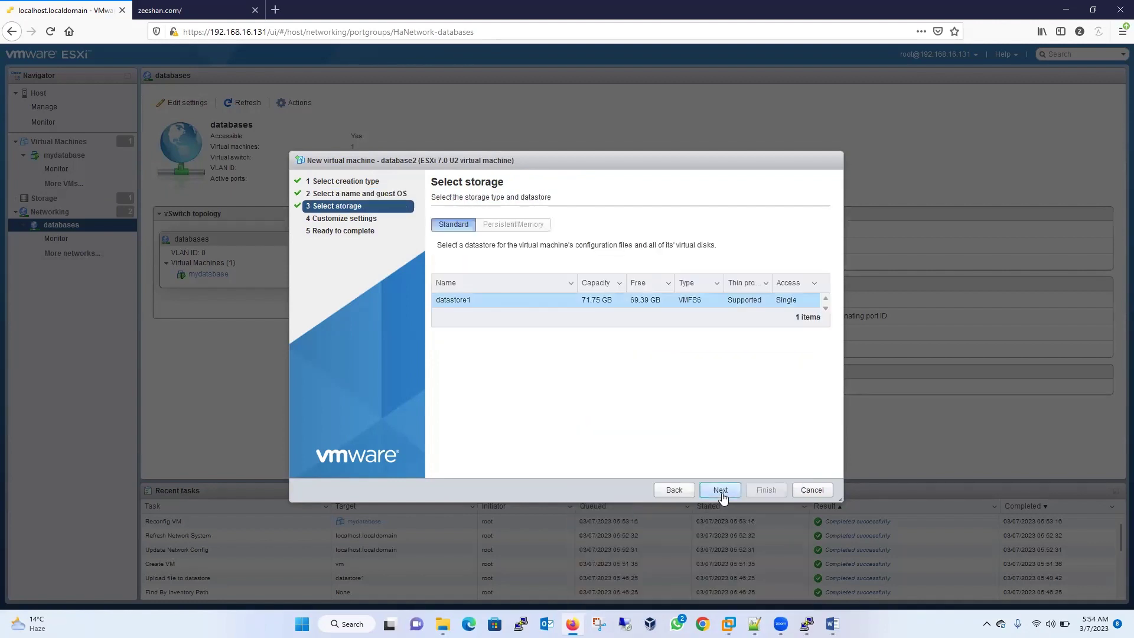
{"action": "left_click", "coordinate": [722, 496]}
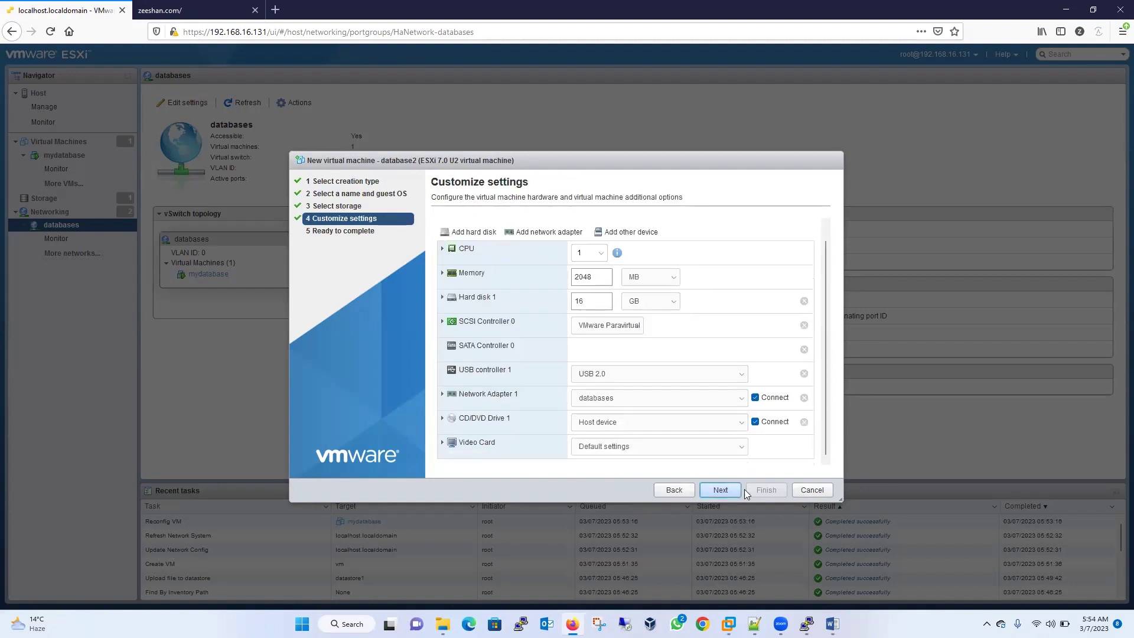
{"action": "left_click", "coordinate": [720, 493]}
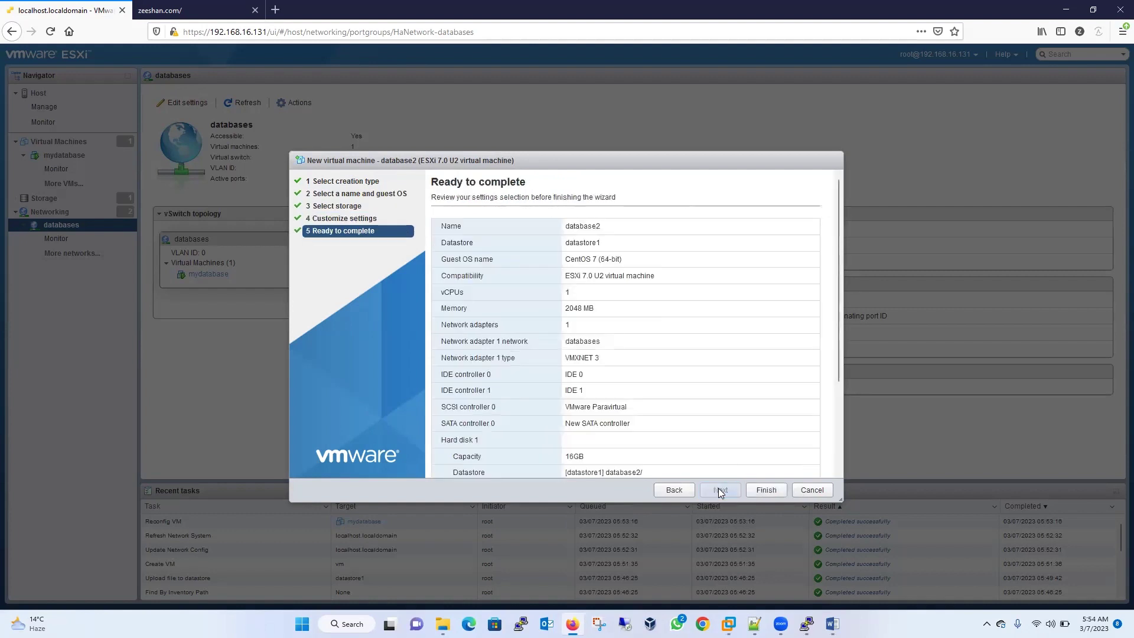
{"action": "left_click", "coordinate": [673, 490]}
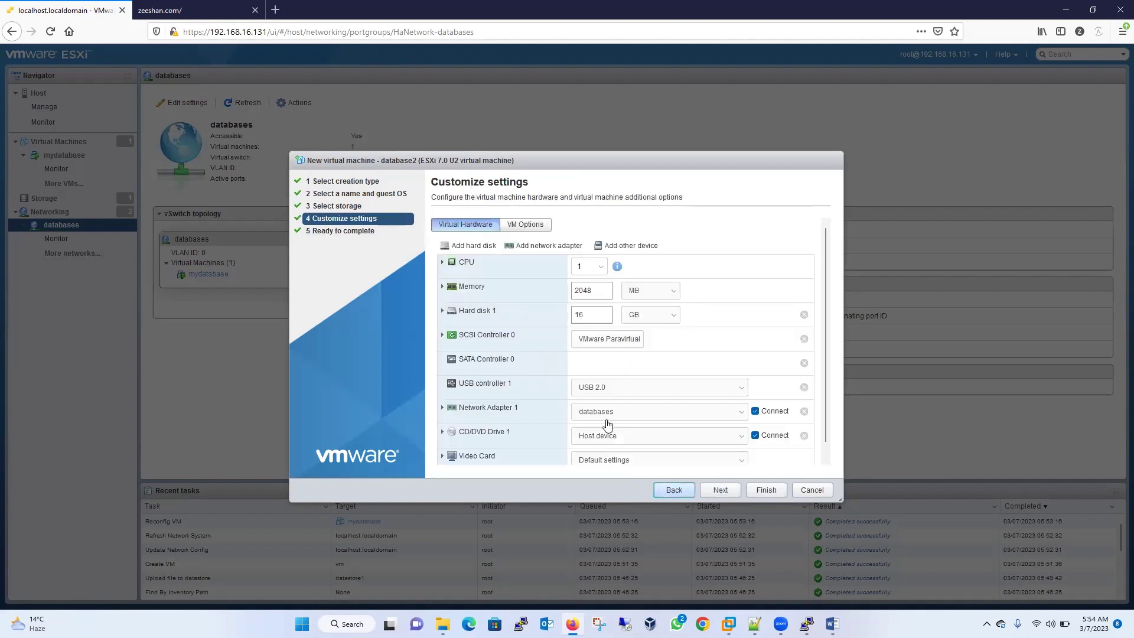
{"action": "left_click", "coordinate": [716, 490]}
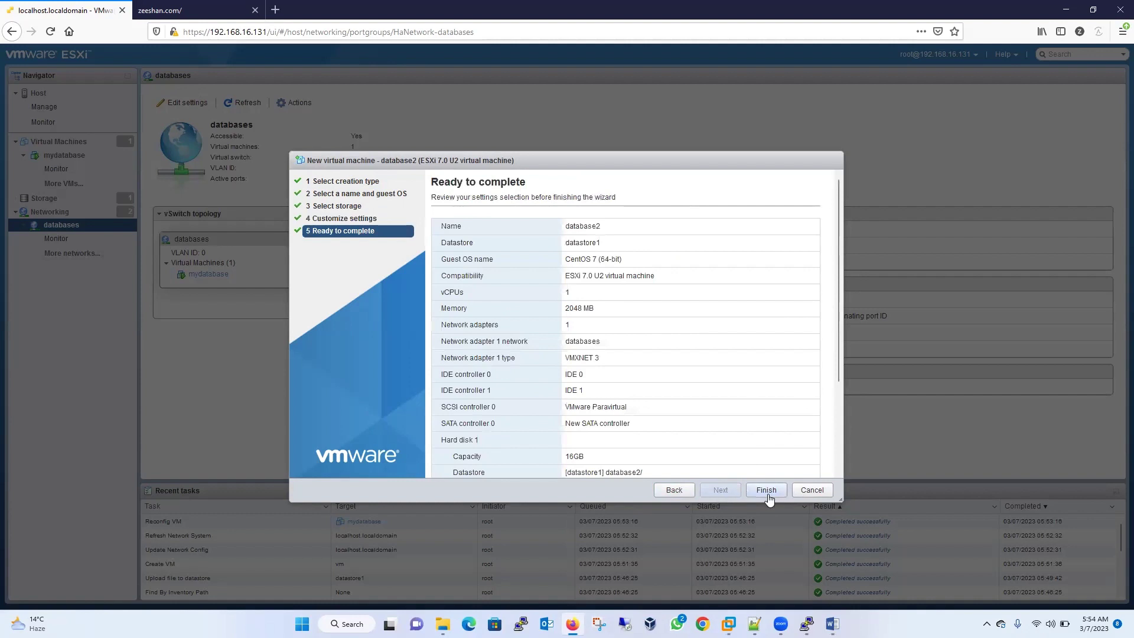
{"action": "left_click", "coordinate": [767, 491]}
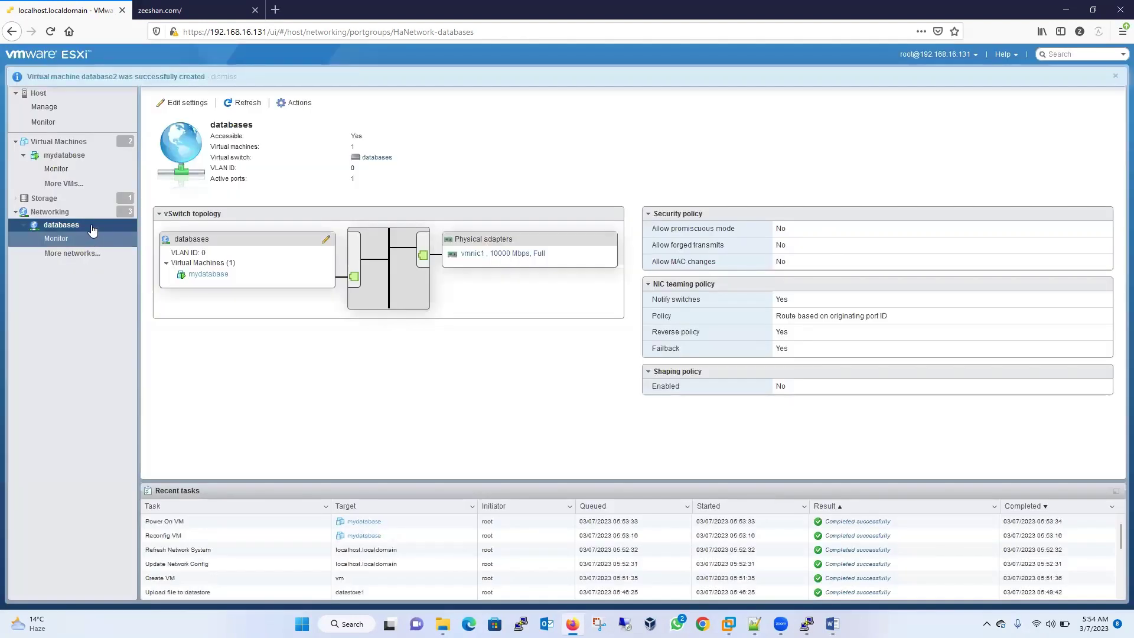
- Confirm database2 in the VM list and view the databases port group details
{"action": "left_click", "coordinate": [66, 142]}
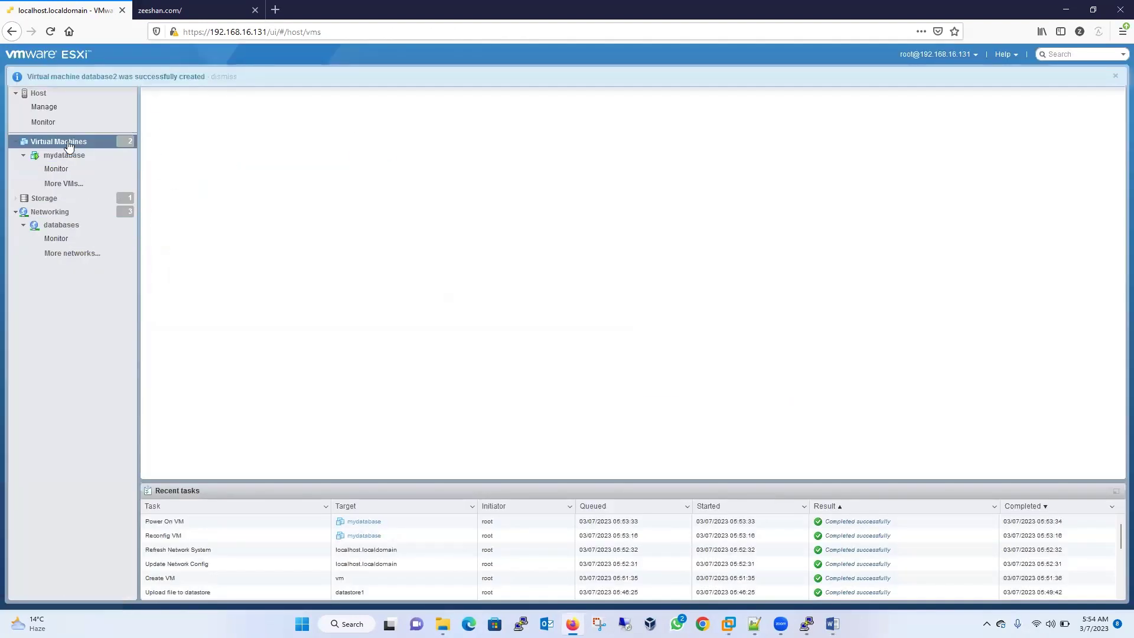
{"action": "left_click", "coordinate": [161, 157]}
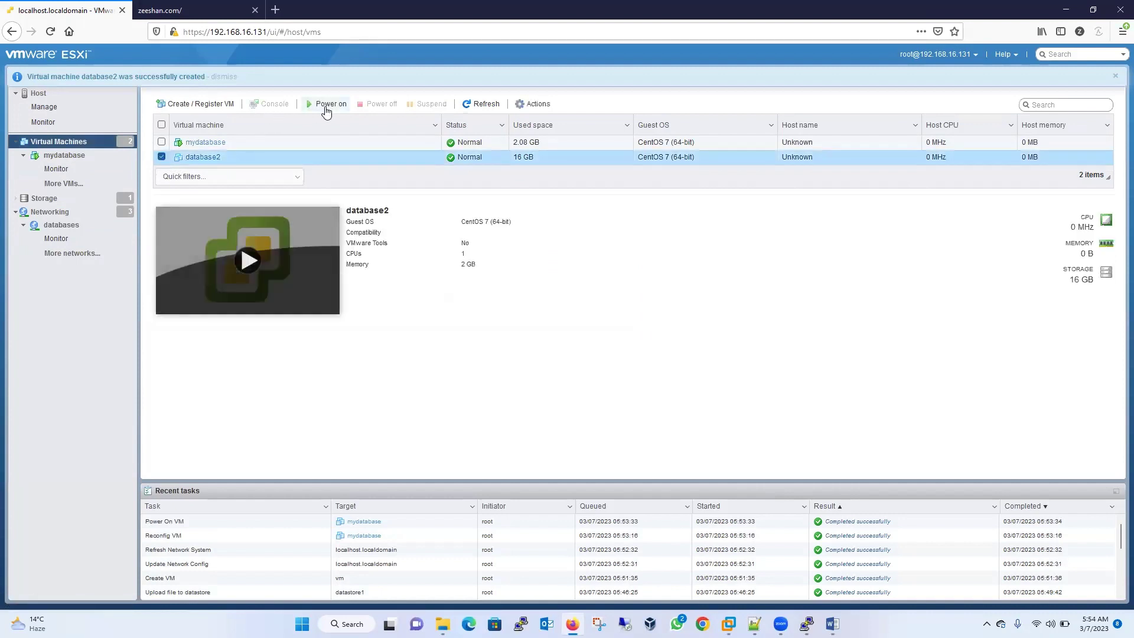
{"action": "left_click", "coordinate": [74, 225]}
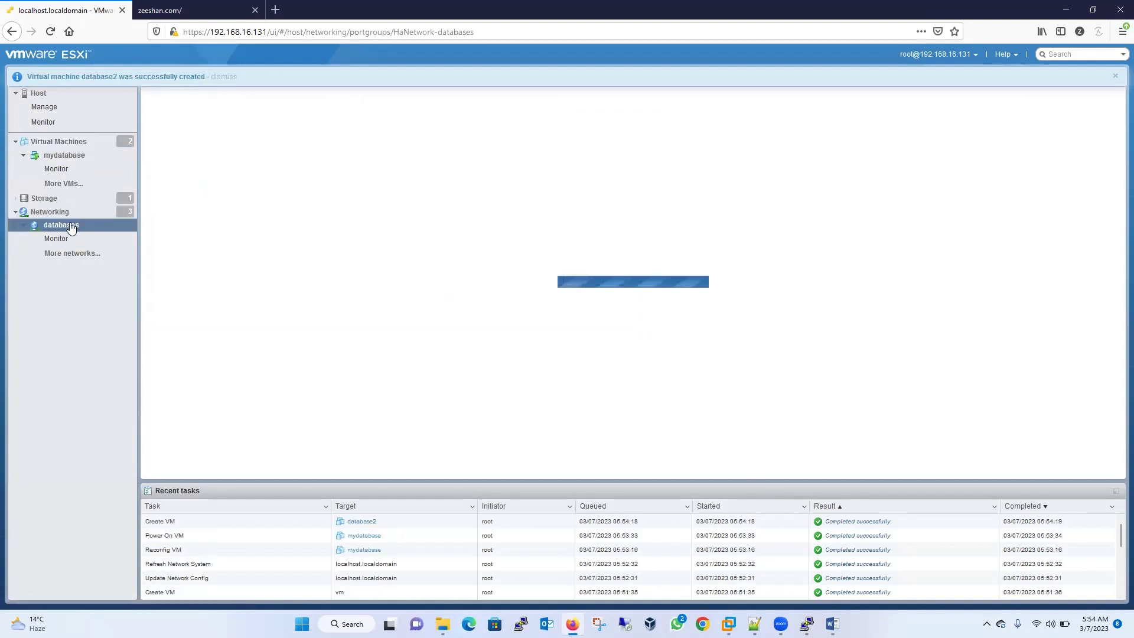
{"action": "left_click", "coordinate": [49, 211]}
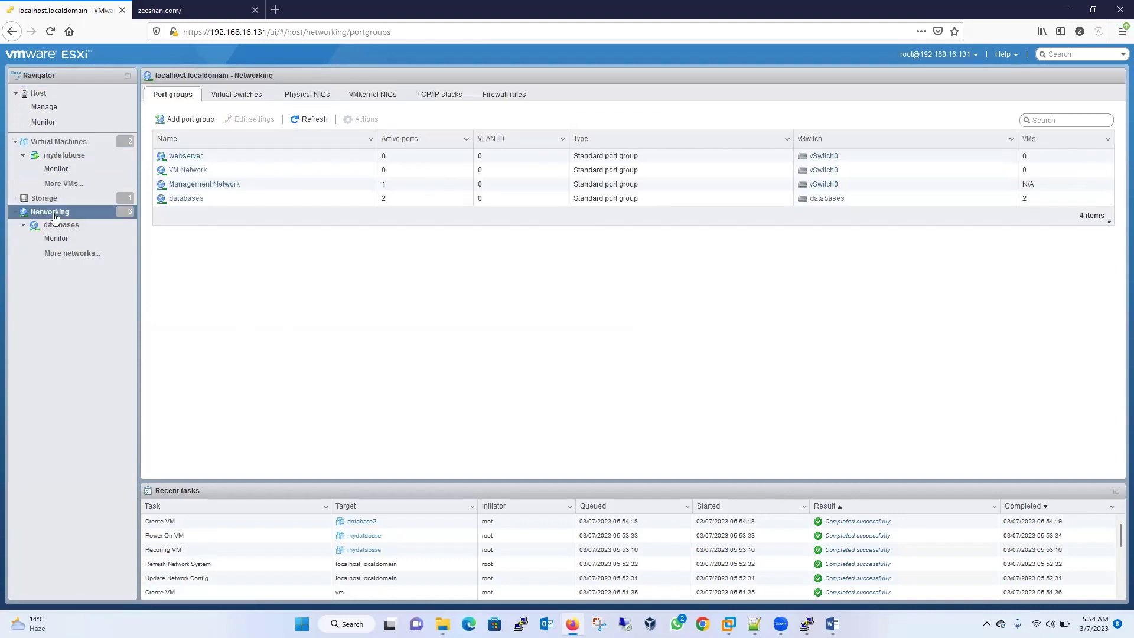
{"action": "left_click", "coordinate": [58, 227]}
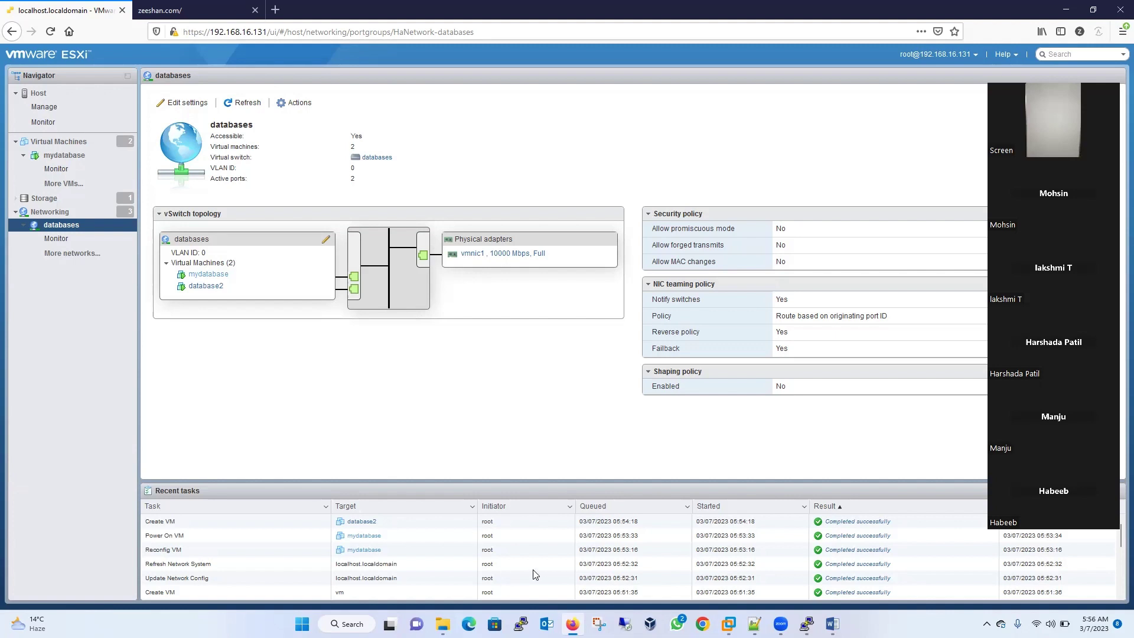
- Run installer.exe from vcsa-ui-installer\win32 on the VMware VCSA DVD
{"action": "mouse_move", "coordinate": [443, 624]}
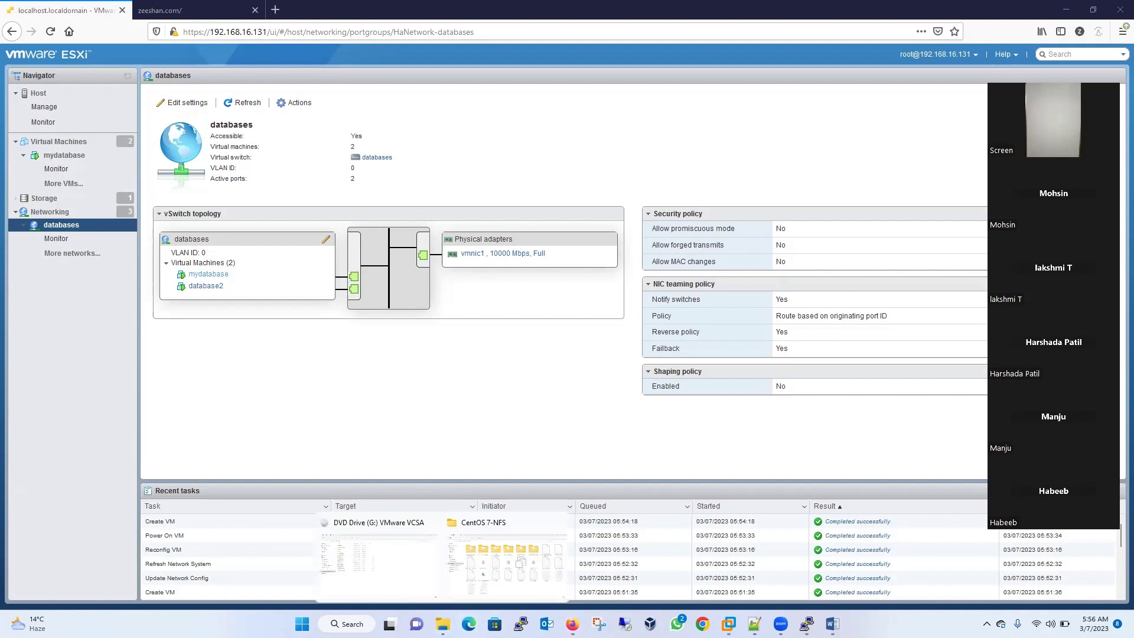
{"action": "left_click", "coordinate": [427, 587]}
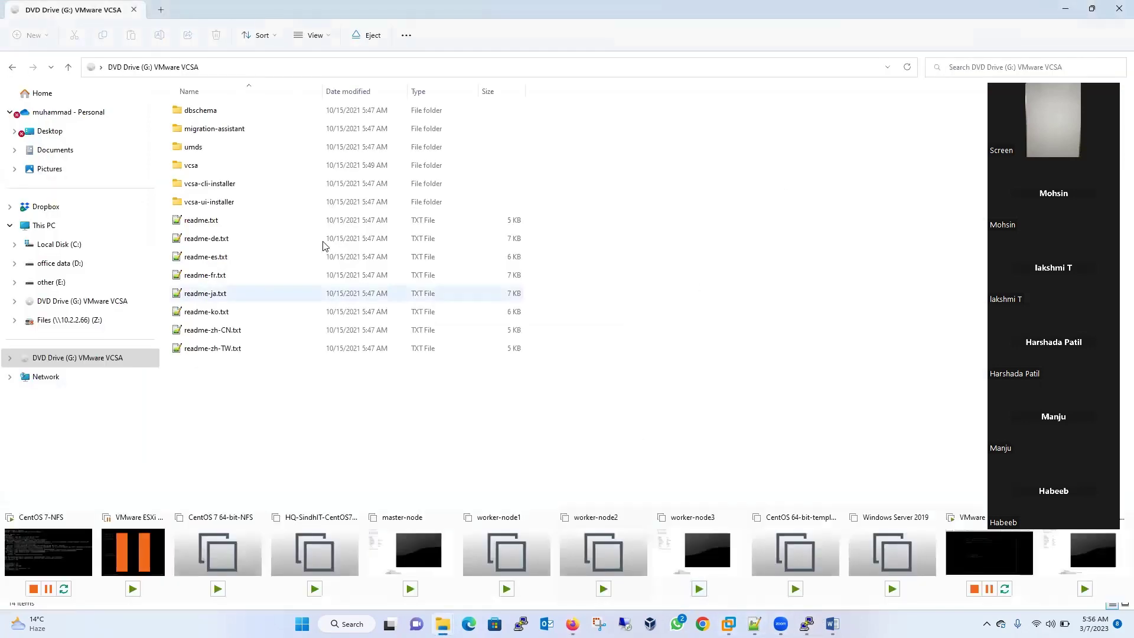
{"action": "double_click", "coordinate": [216, 206]}
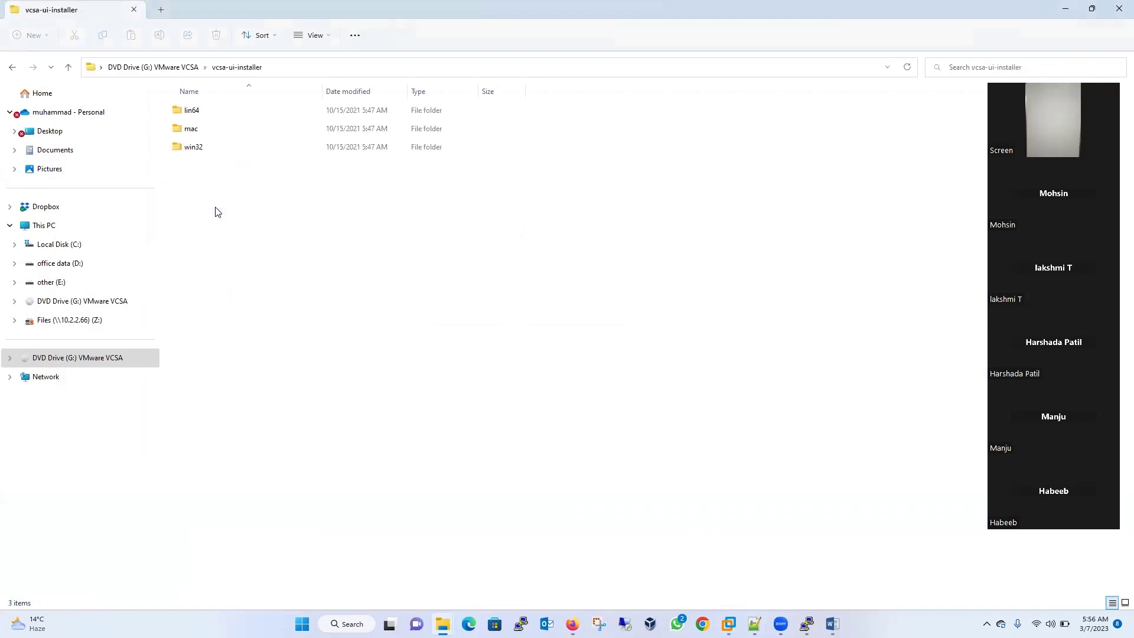
{"action": "double_click", "coordinate": [206, 151]}
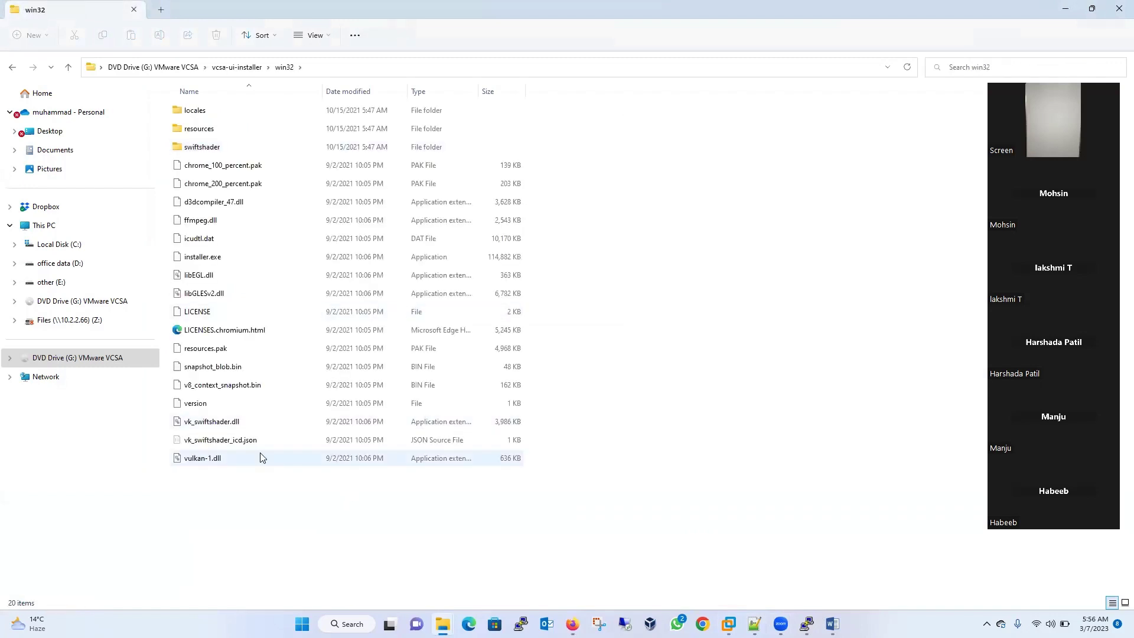
{"action": "double_click", "coordinate": [203, 257]}
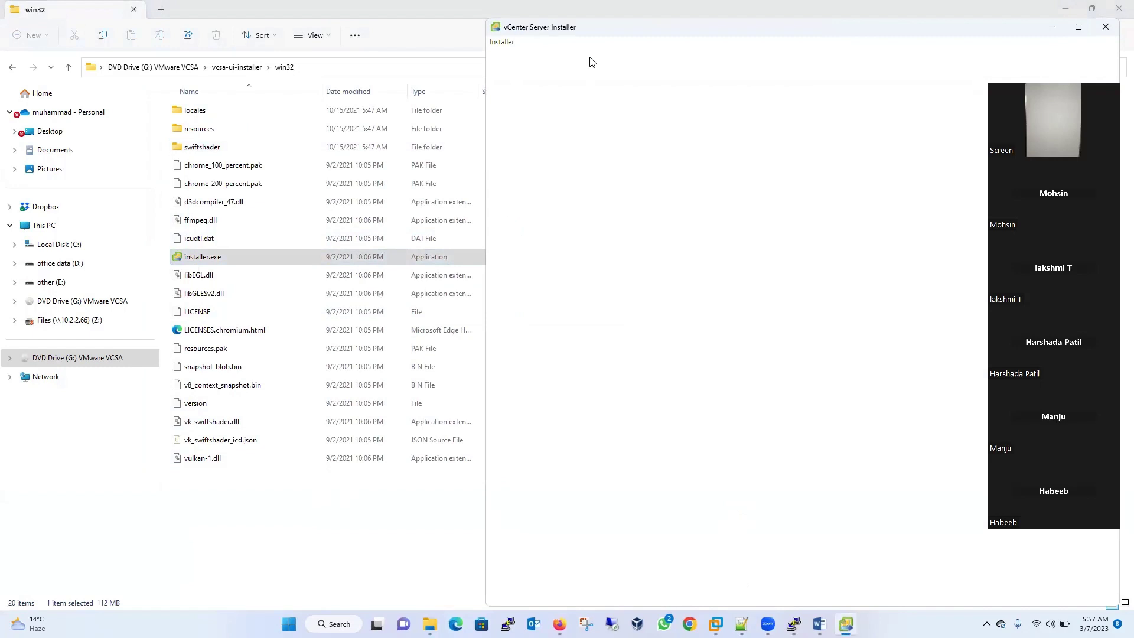
- Start the vCenter Server Stage 1 install and accept the license agreement
{"action": "left_click", "coordinate": [273, 272]}
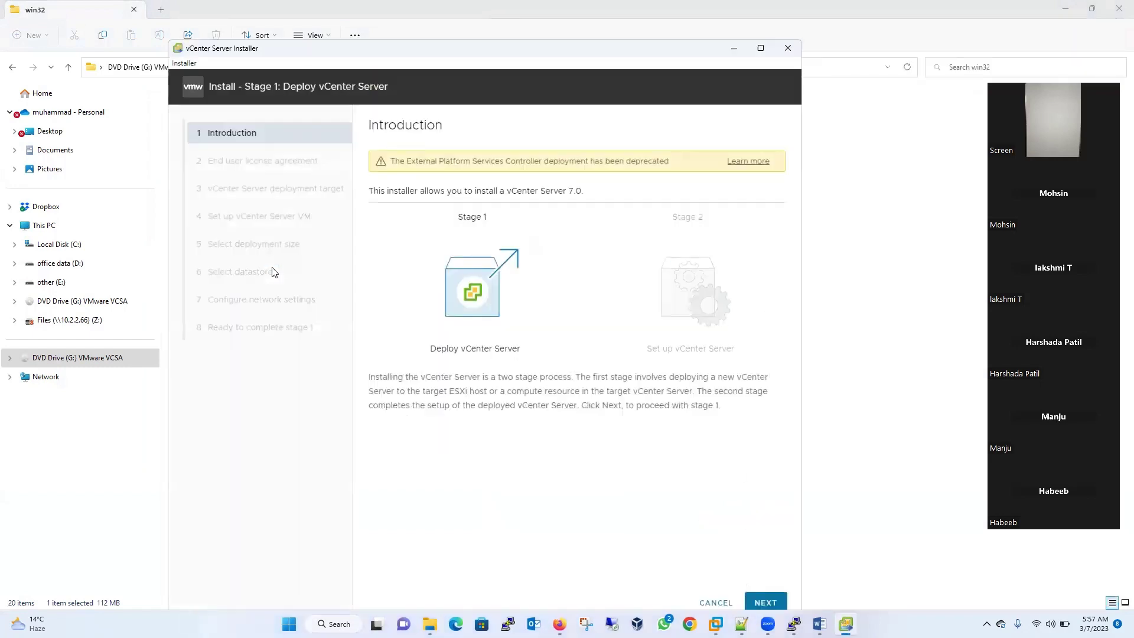
{"action": "left_click", "coordinate": [771, 603]}
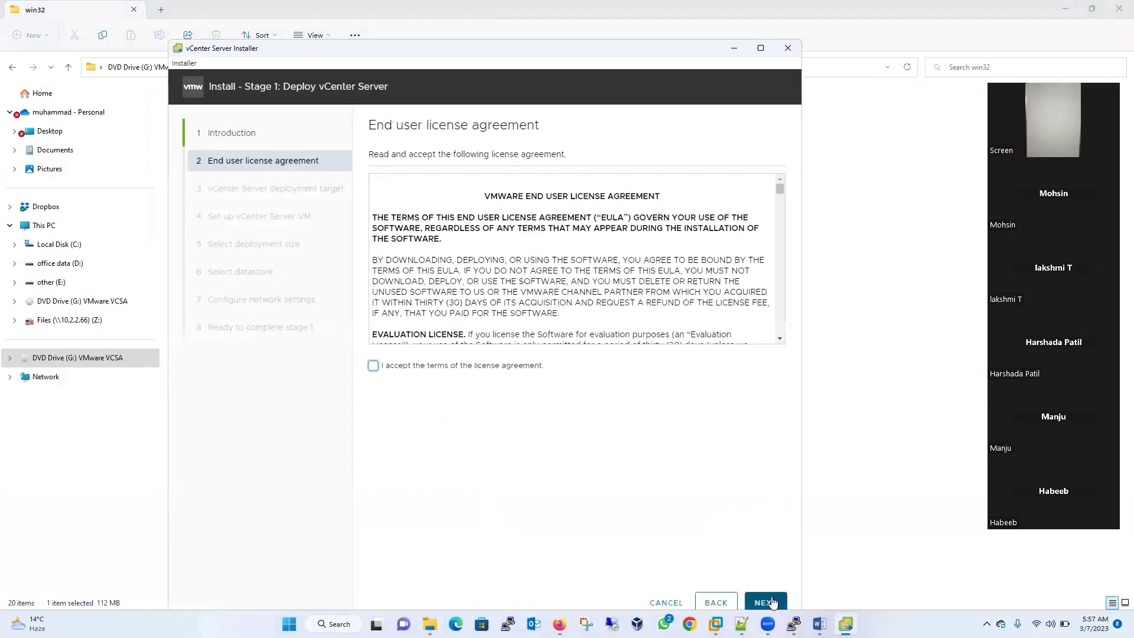
{"action": "left_click", "coordinate": [504, 370]}
{"action": "left_click", "coordinate": [766, 602]}
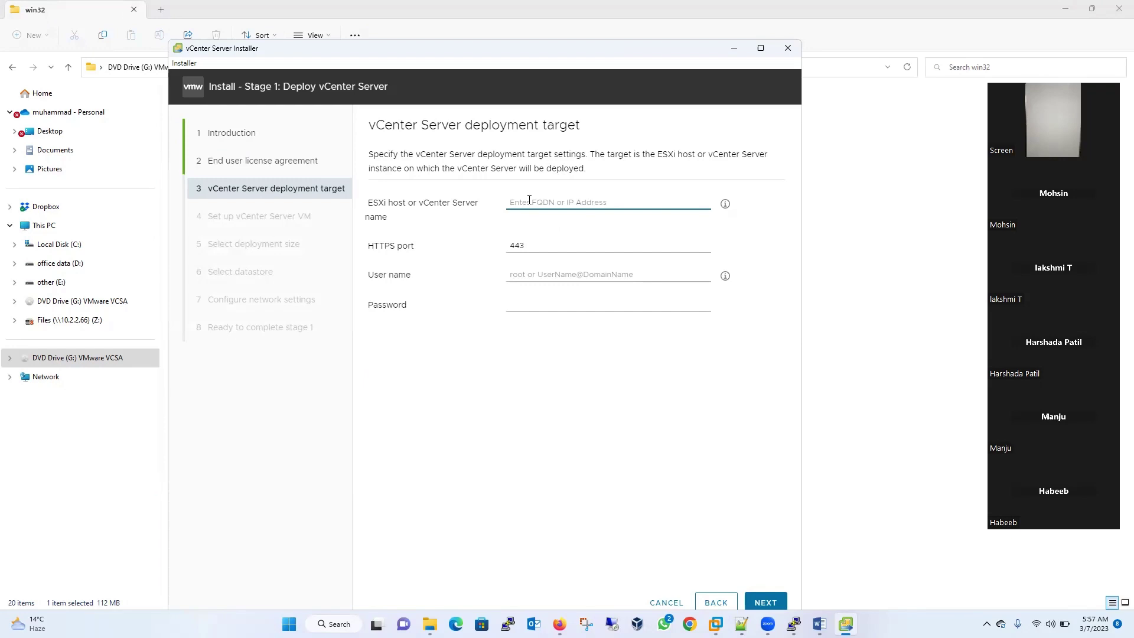
- Target ESXi host 192.168.16.131 with user root and its password, and submit
{"action": "type", "text": "192"}
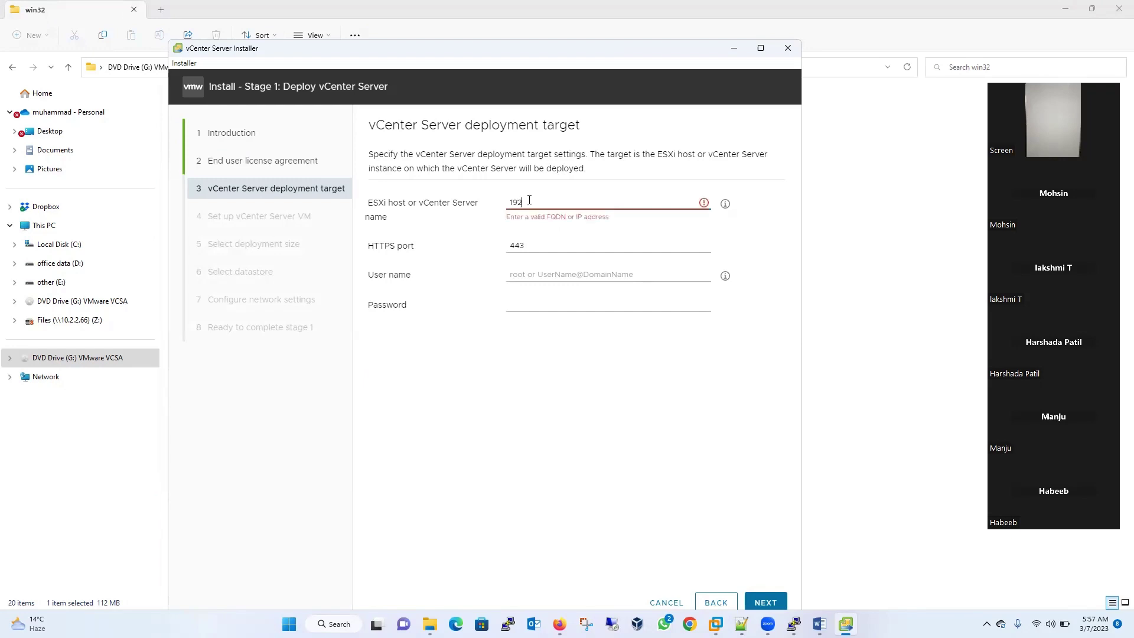
{"action": "type", "text": ".168.16.131"}
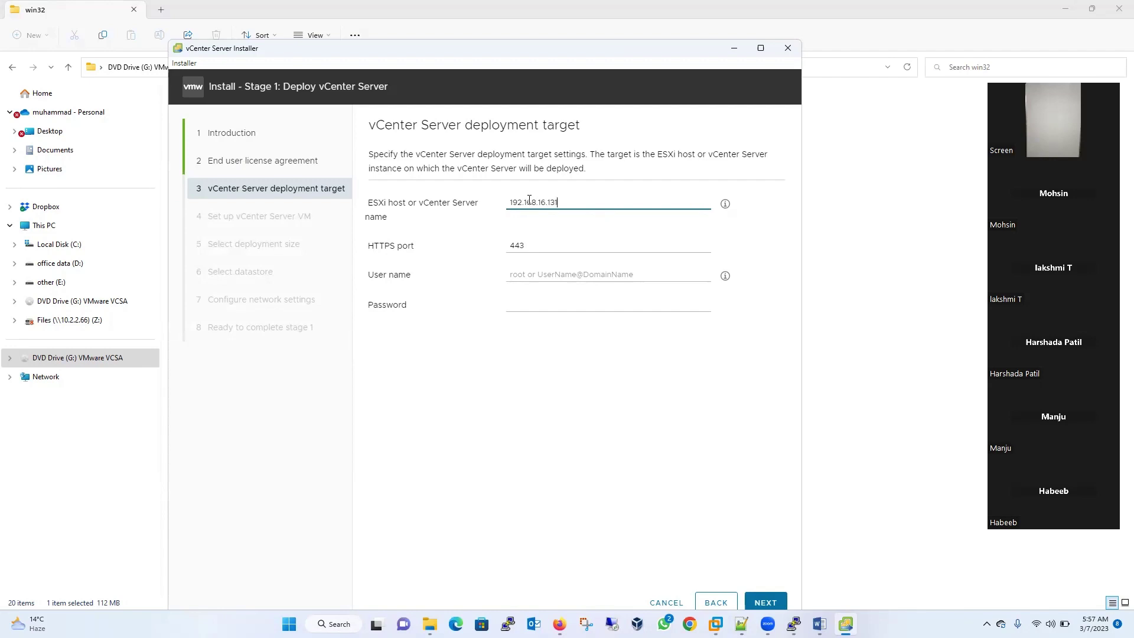
{"action": "key", "text": "alt+Tab"}
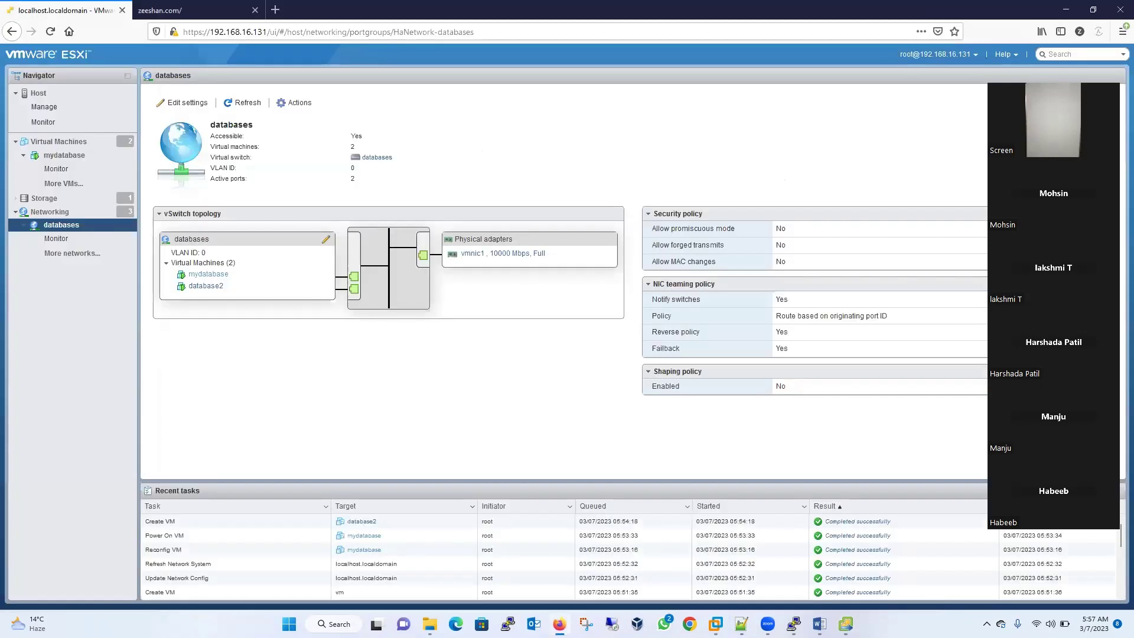
{"action": "key", "text": "alt+Tab"}
{"action": "left_click", "coordinate": [536, 273]}
{"action": "type", "text": "r"}
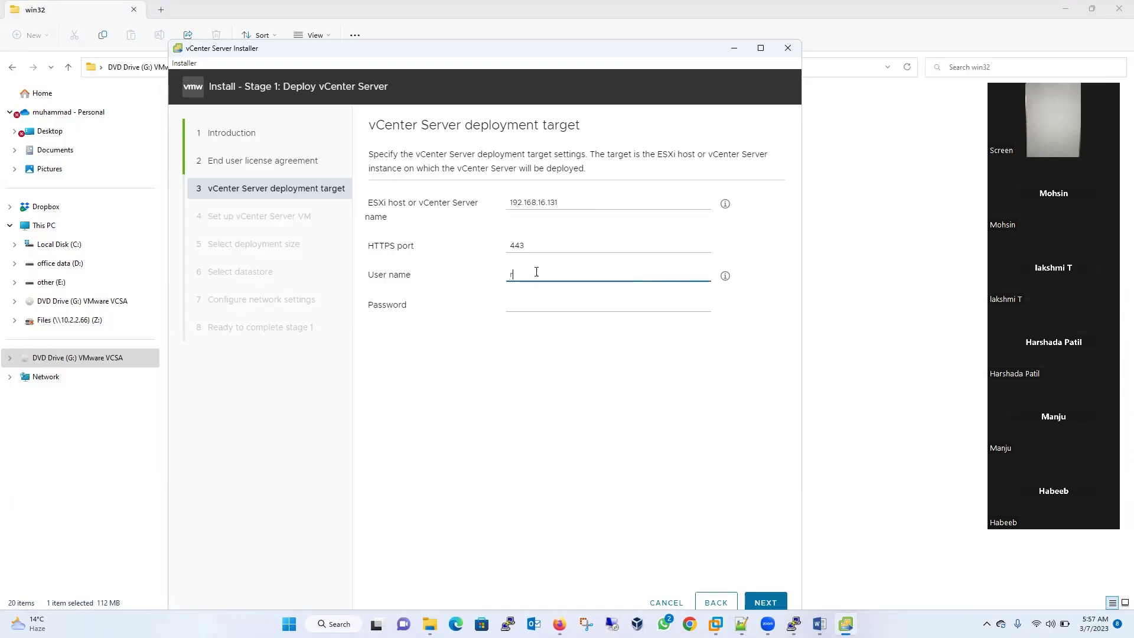
{"action": "type", "text": "oot"}
{"action": "key", "text": "Tab"}
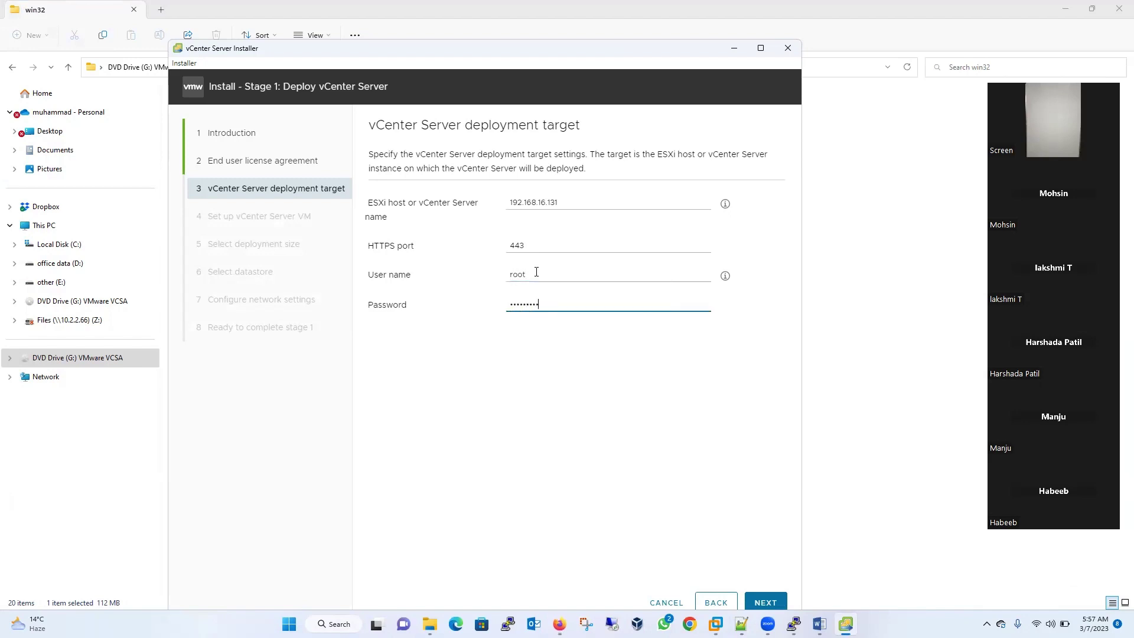
{"action": "left_click", "coordinate": [767, 603]}
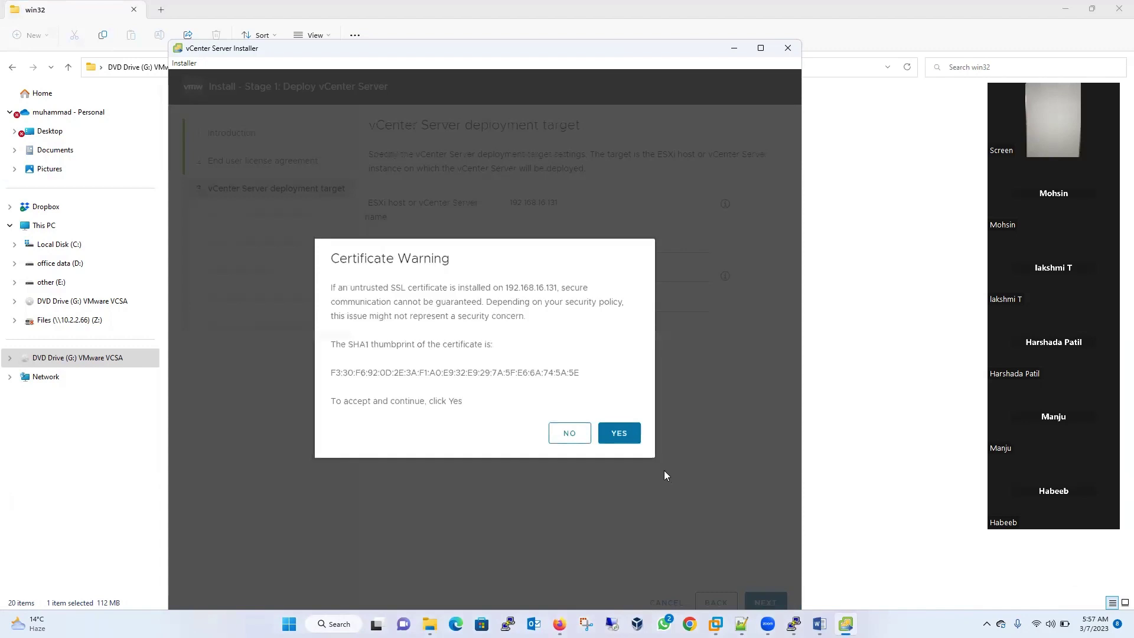
- Accept the ESXi host certificate and enter and confirm the vCenter Server VM root password
{"action": "left_click", "coordinate": [622, 434]}
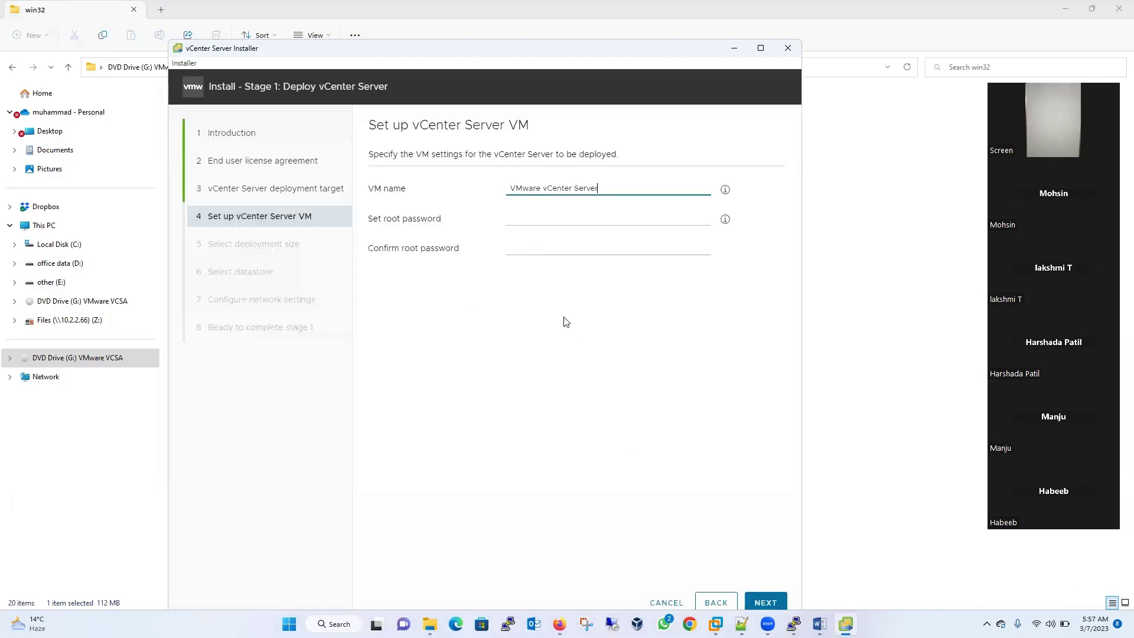
{"action": "left_click", "coordinate": [550, 219]}
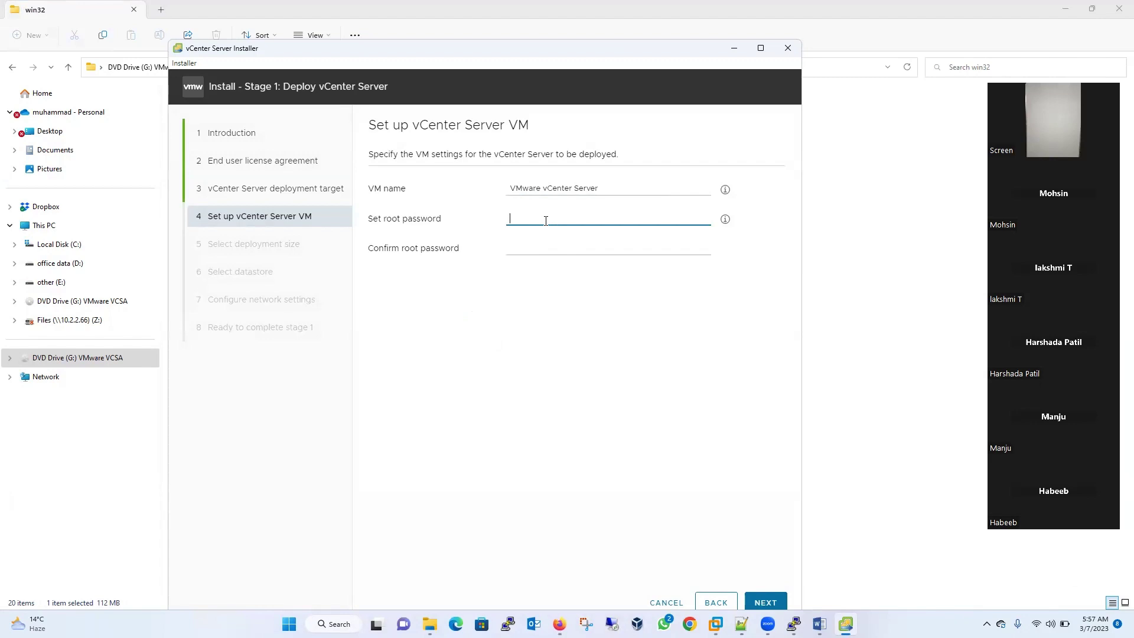
{"action": "type", "text": "VMware"}
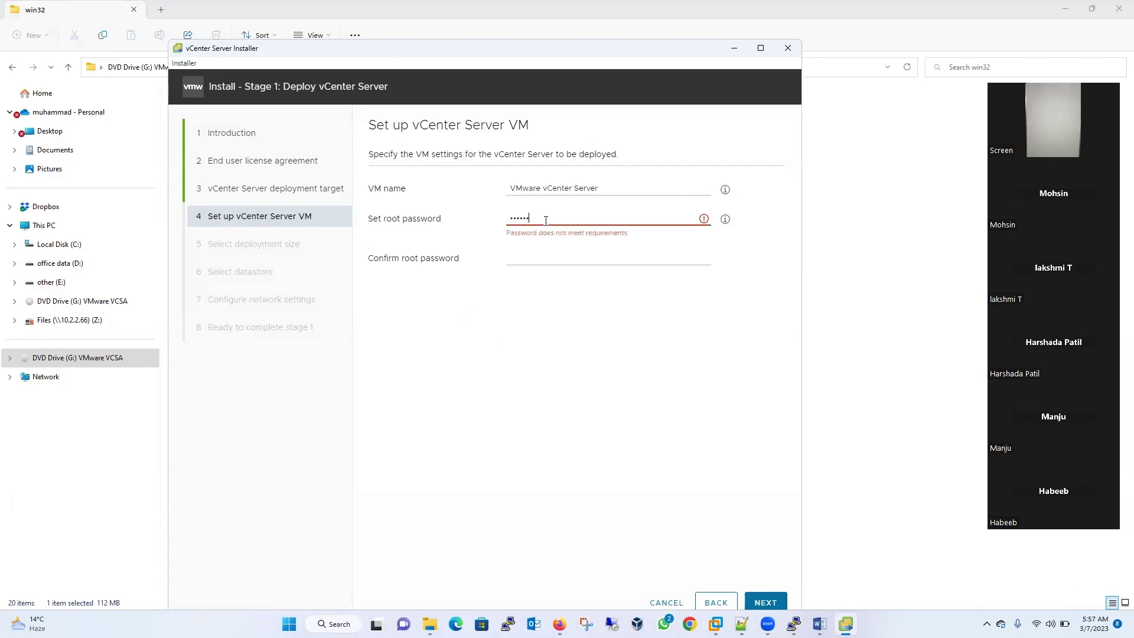
{"action": "type", "text": "1!"}
{"action": "left_click", "coordinate": [529, 246]}
{"action": "type", "text": "V"}
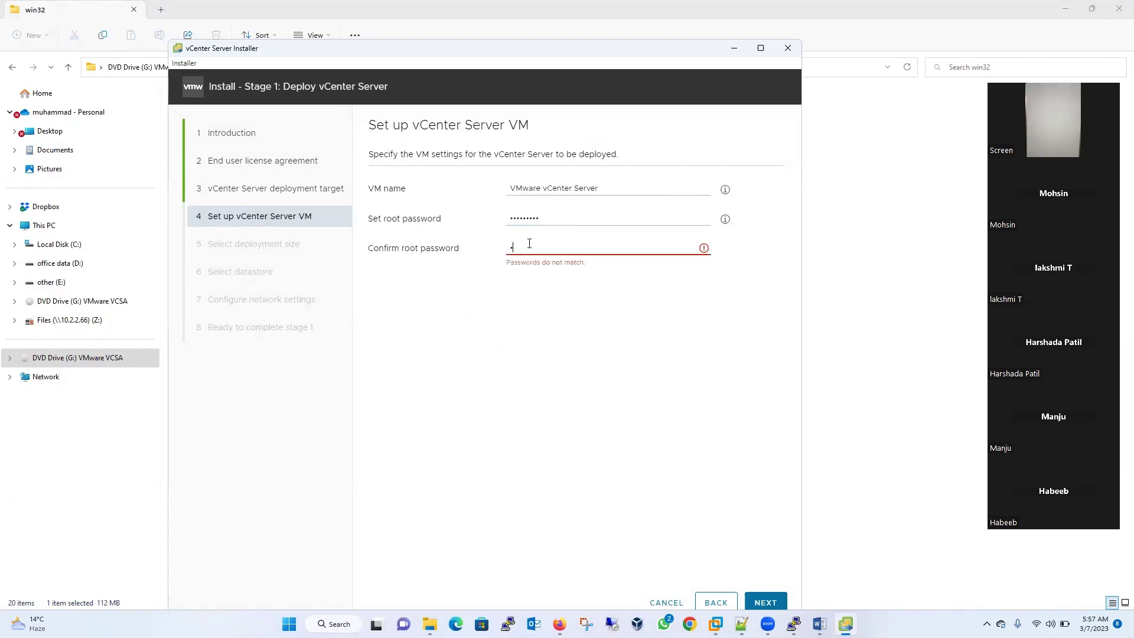
{"action": "type", "text": "Mware1!!"}
- Confirm the VM settings and choose the Small deployment size
{"action": "left_click", "coordinate": [766, 602]}
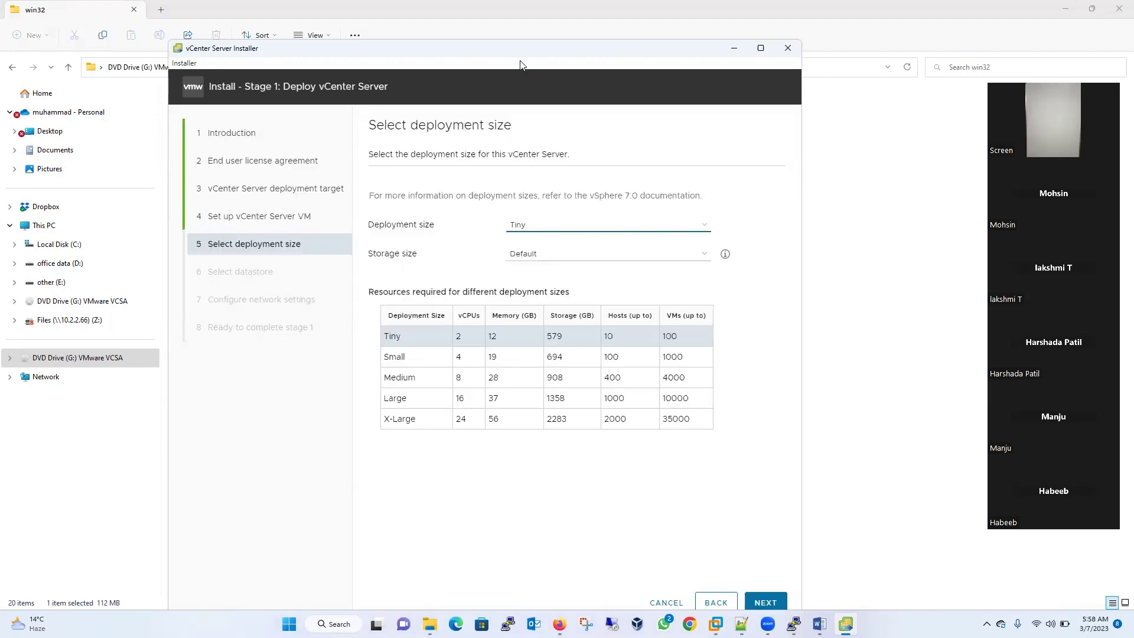
{"action": "left_click", "coordinate": [536, 208]}
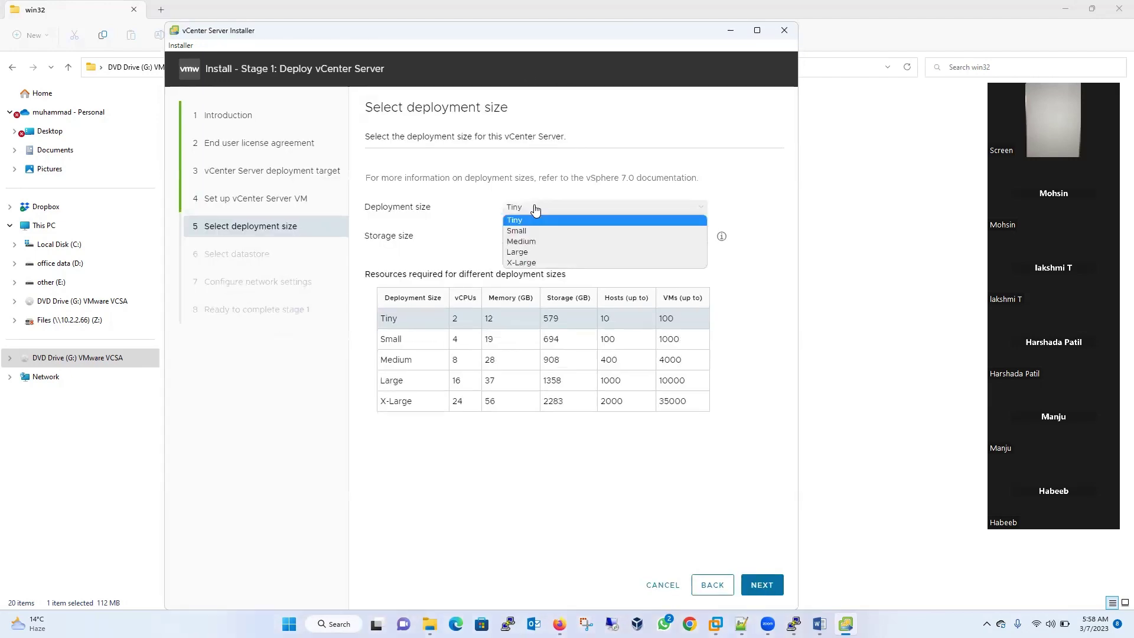
{"action": "left_click", "coordinate": [528, 230]}
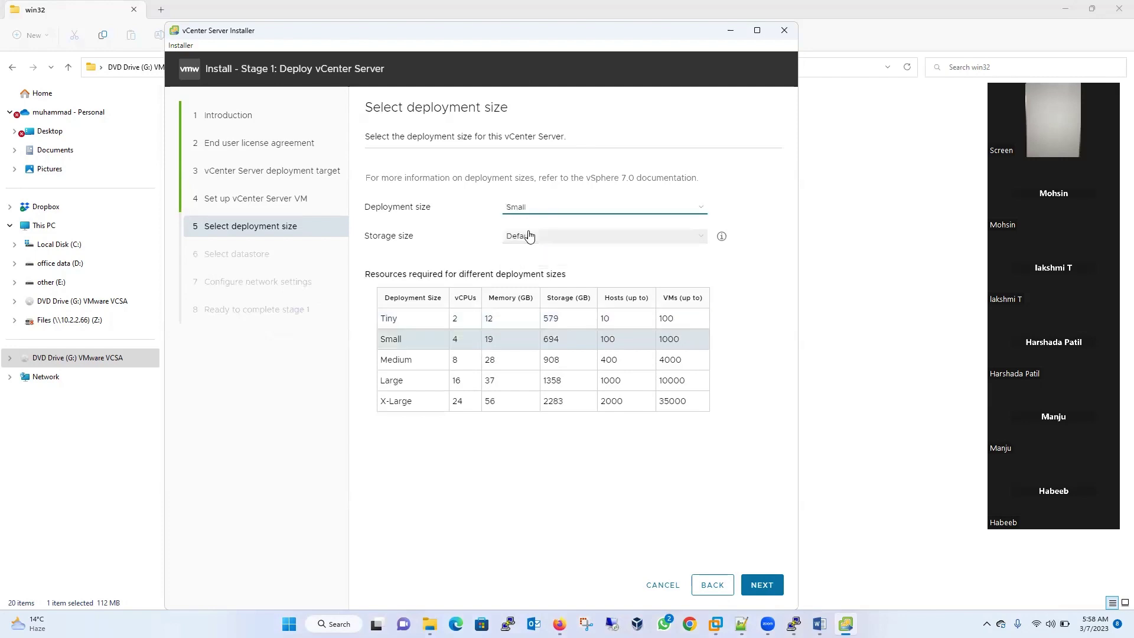
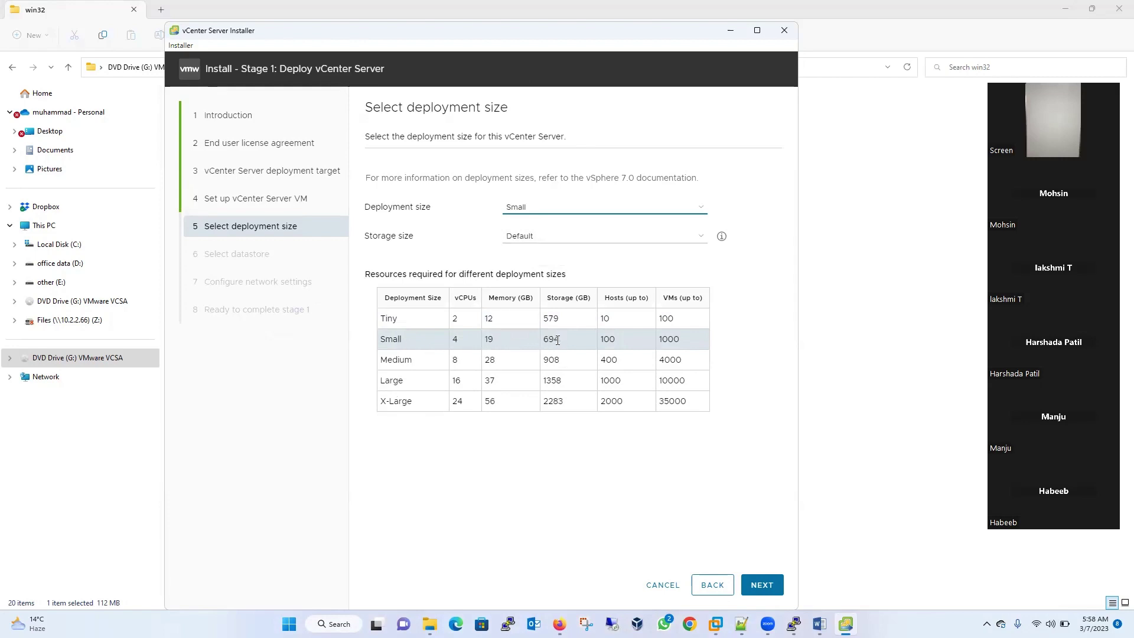
- Review the host and VM limits in the sizing table and try continuing with Small
{"action": "left_click_drag", "start_coordinate": [614, 340], "coordinate": [600, 346]}
{"action": "left_click_drag", "start_coordinate": [683, 347], "coordinate": [659, 347]}
{"action": "left_click", "coordinate": [405, 380]}
{"action": "left_click_drag", "start_coordinate": [683, 402], "coordinate": [660, 407]}
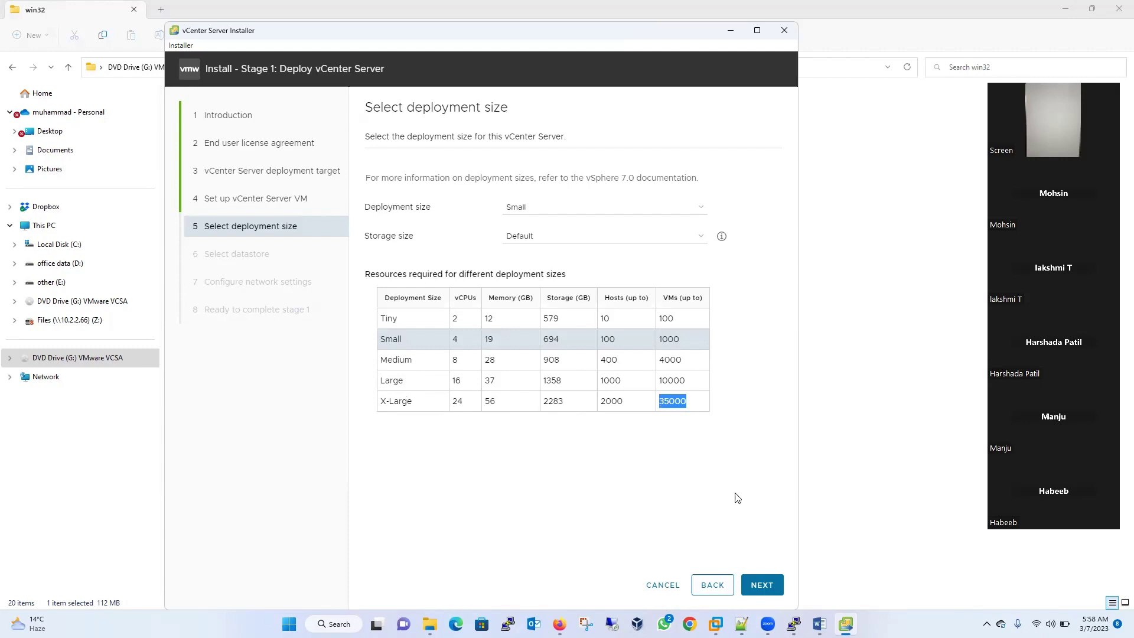
{"action": "left_click", "coordinate": [766, 585]}
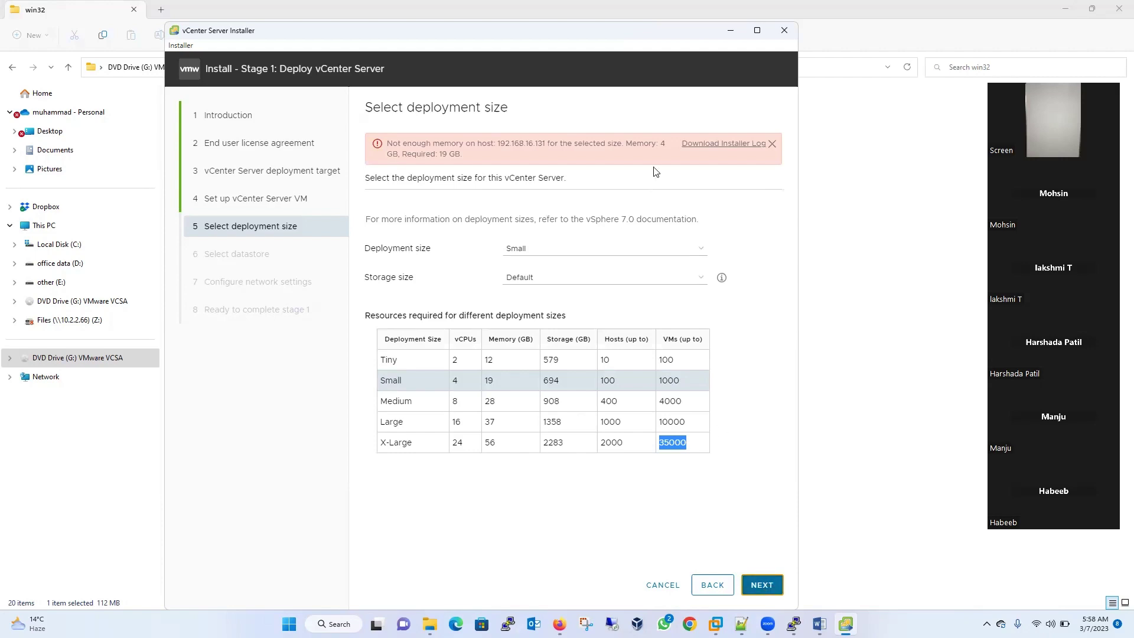
- Switch the deployment size to Tiny and retry; the 4 GB vs 12 GB memory warning remains
{"action": "left_click", "coordinate": [394, 362]}
{"action": "left_click", "coordinate": [531, 248]}
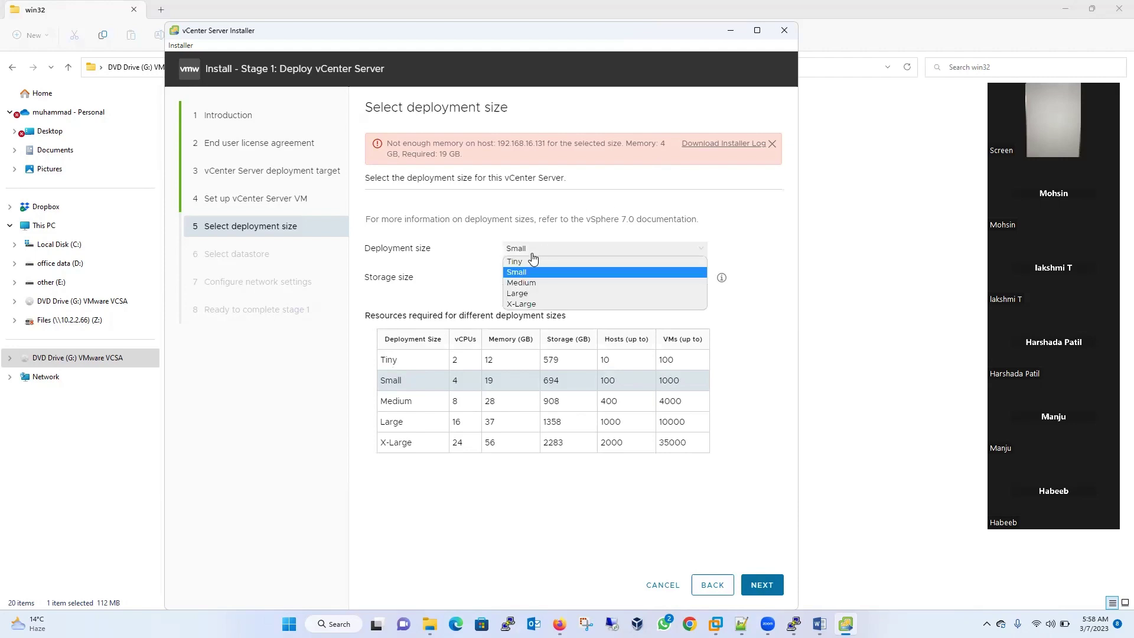
{"action": "left_click", "coordinate": [531, 257]}
{"action": "left_click", "coordinate": [768, 586]}
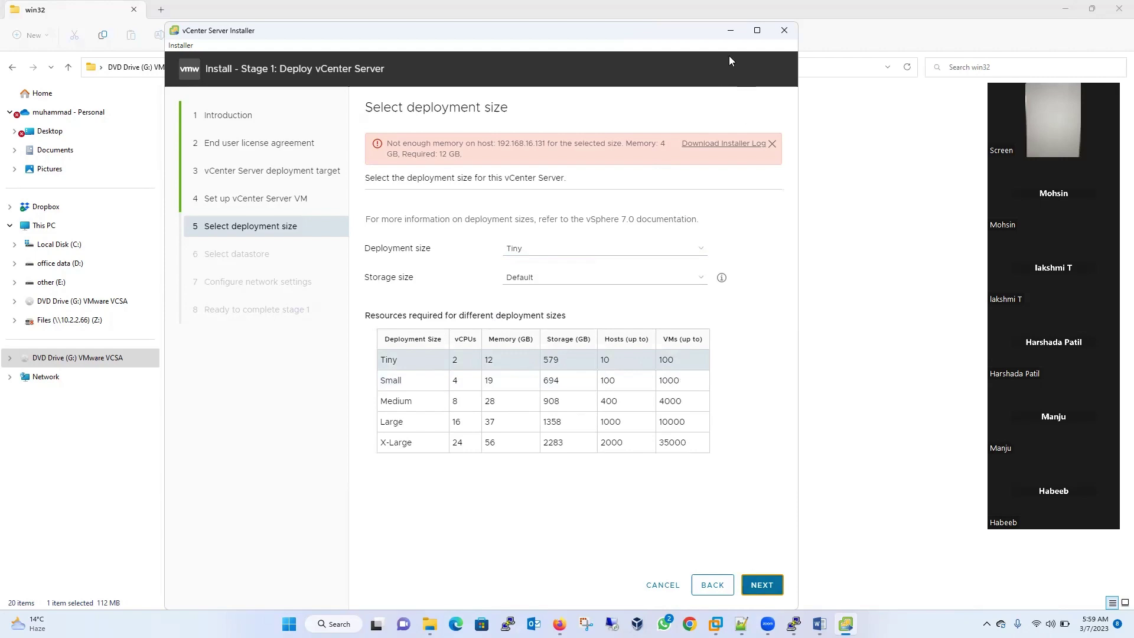
{"action": "left_click_drag", "start_coordinate": [430, 37], "coordinate": [352, 53]}
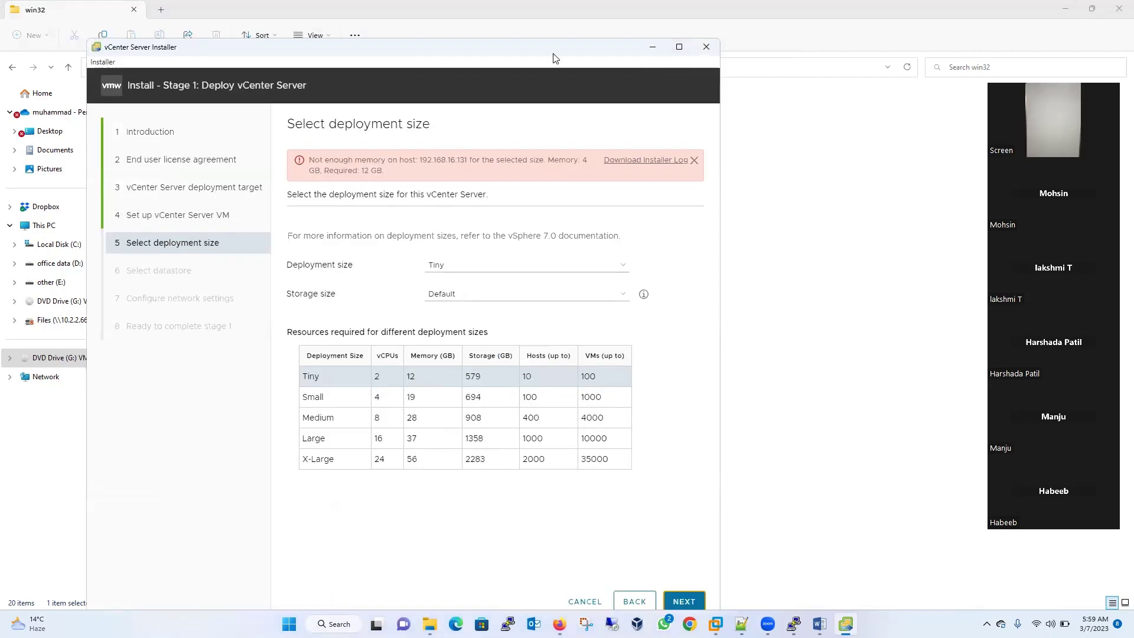
- Close the vCenter installer and power off the ESXi 7 host test VM
{"action": "left_click_drag", "start_coordinate": [554, 53], "coordinate": [486, 55]}
{"action": "left_click", "coordinate": [643, 52]}
{"action": "mouse_move", "coordinate": [728, 624]}
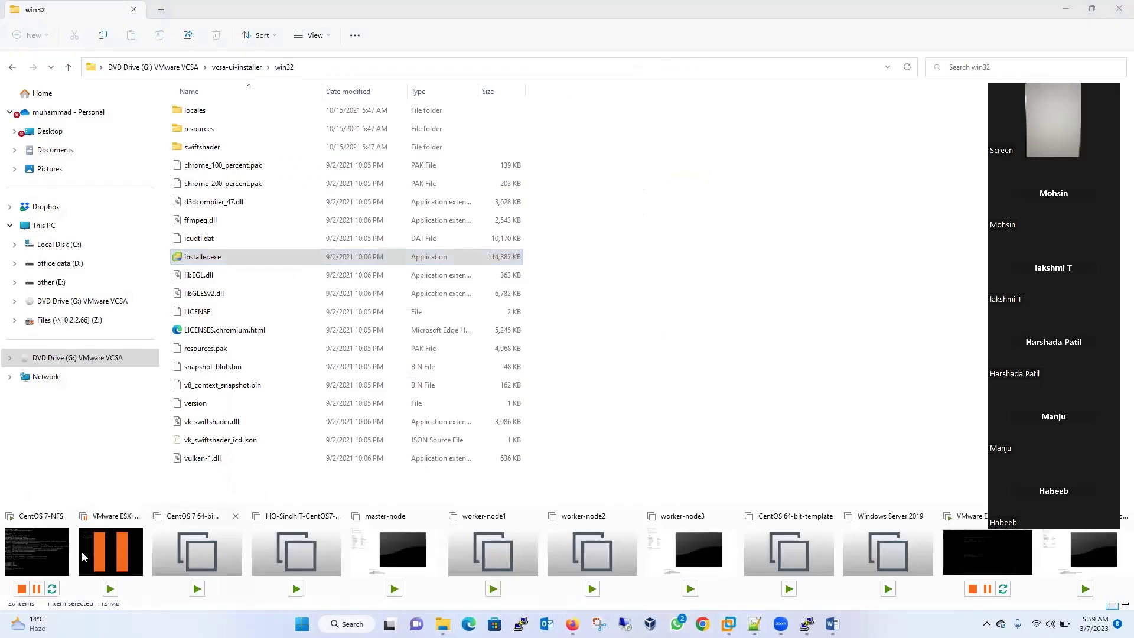
{"action": "left_click", "coordinate": [81, 551]}
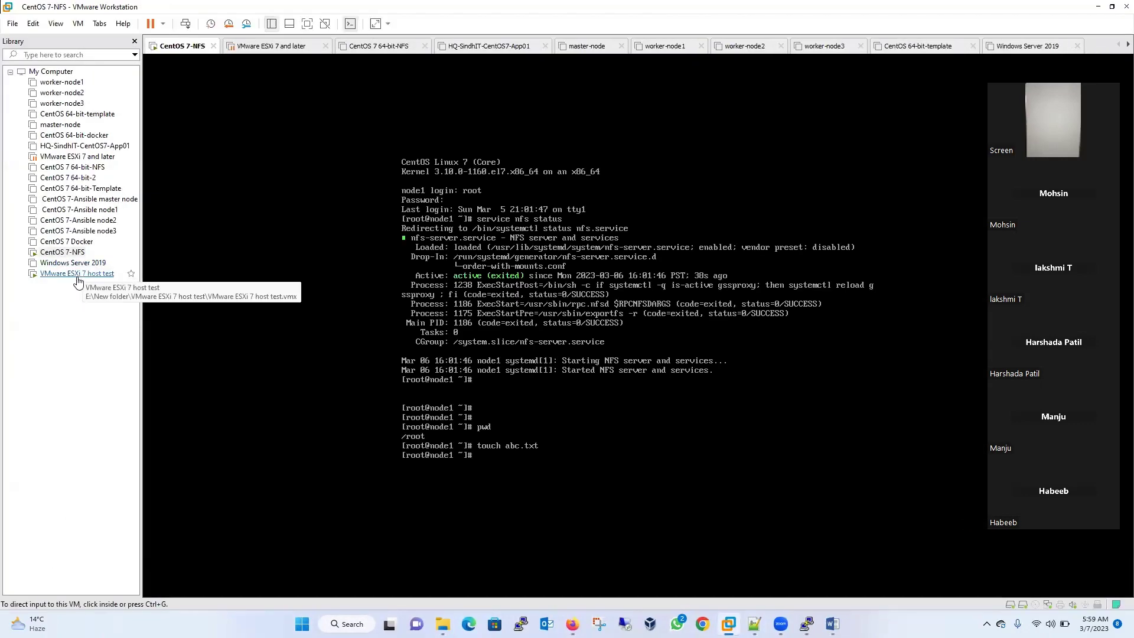
{"action": "right_click", "coordinate": [83, 274]}
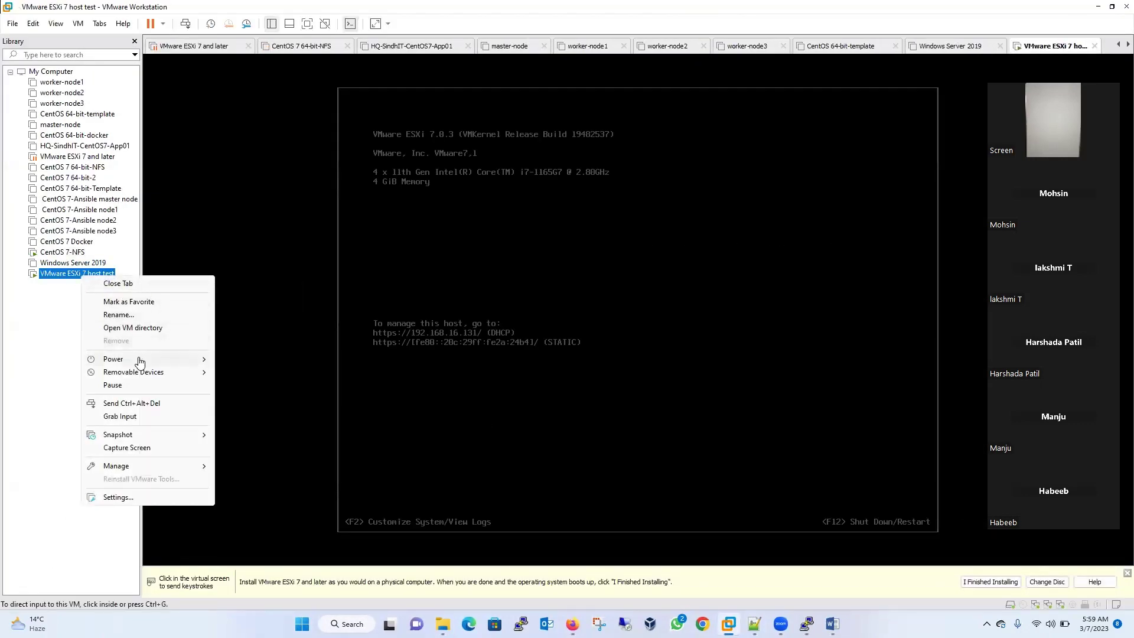
{"action": "mouse_move", "coordinate": [142, 359]}
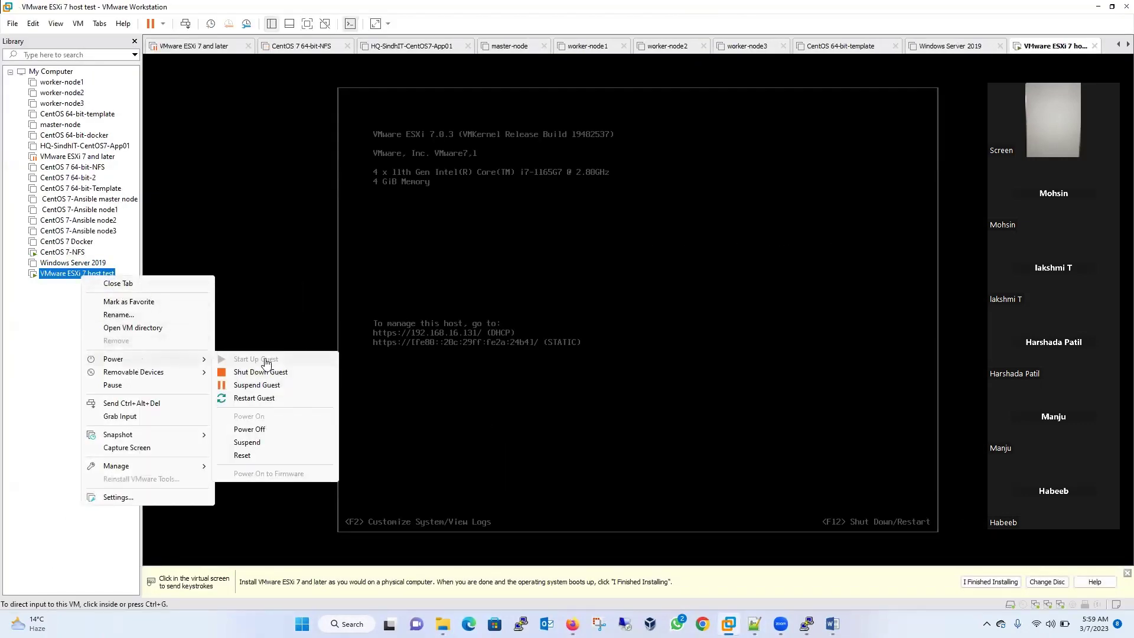
{"action": "left_click", "coordinate": [264, 429]}
{"action": "left_click", "coordinate": [586, 342]}
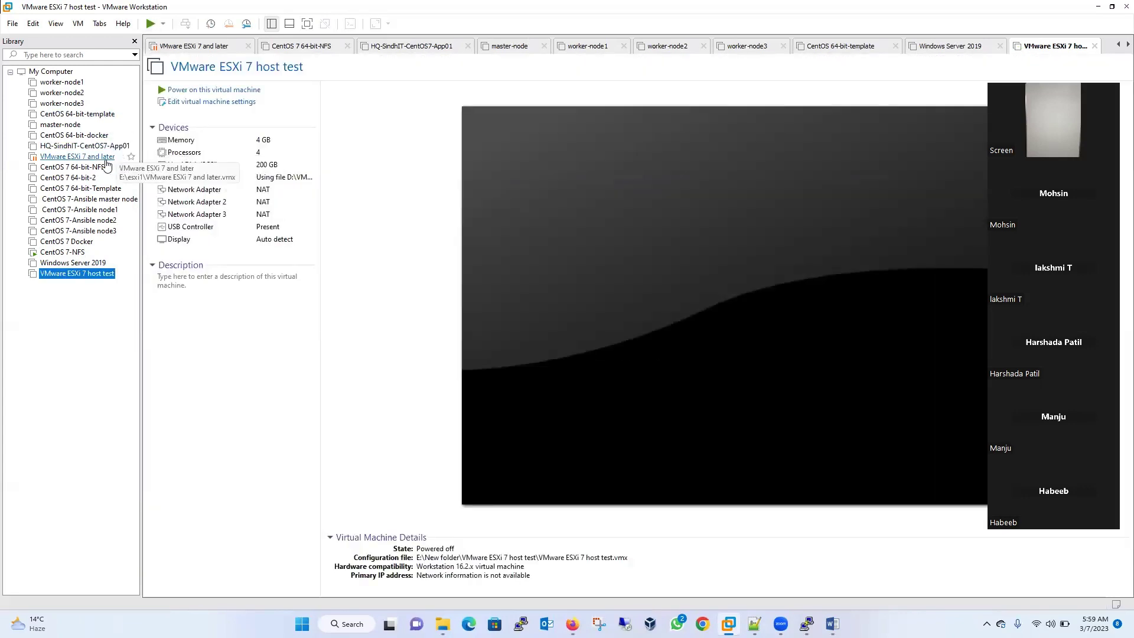
- Resume the suspended ESXi 7 and later VM and release the console input
{"action": "left_click", "coordinate": [116, 158]}
{"action": "left_click", "coordinate": [151, 24]}
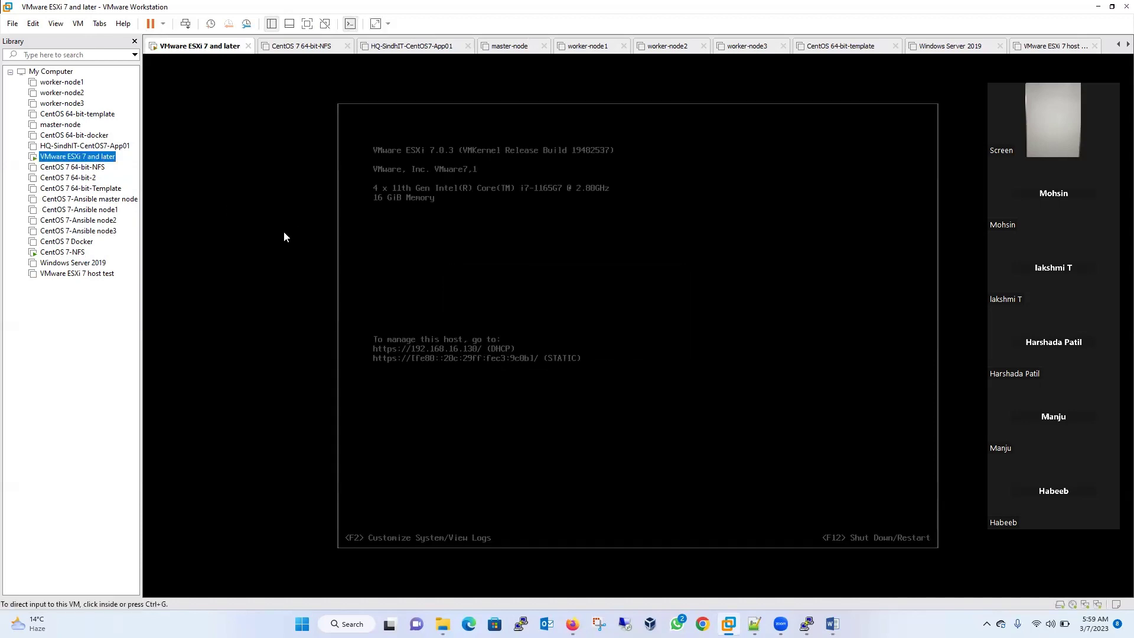
{"action": "left_click", "coordinate": [506, 388]}
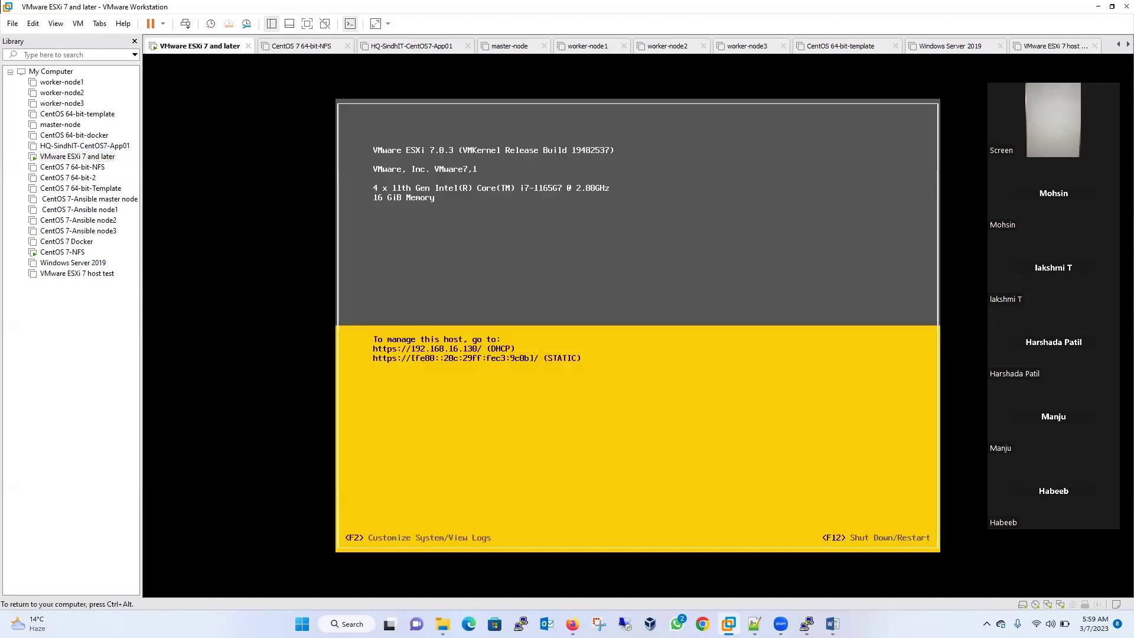
{"action": "key", "text": "ctrl+alt"}
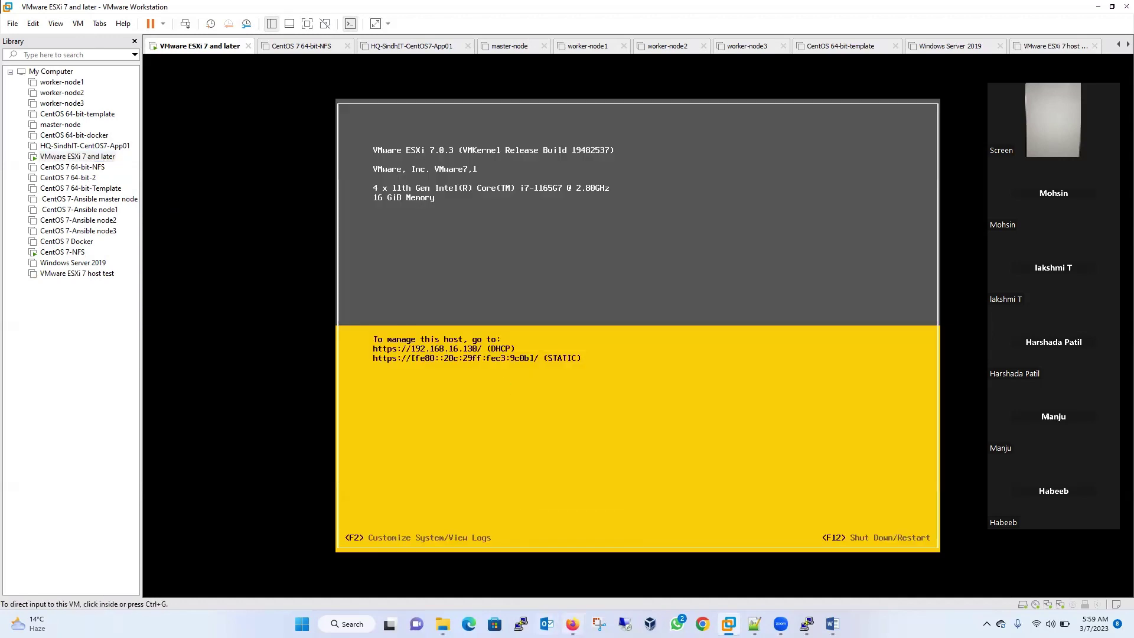
{"action": "left_click", "coordinate": [572, 624]}
{"action": "left_click_drag", "start_coordinate": [263, 32], "coordinate": [582, 77]}
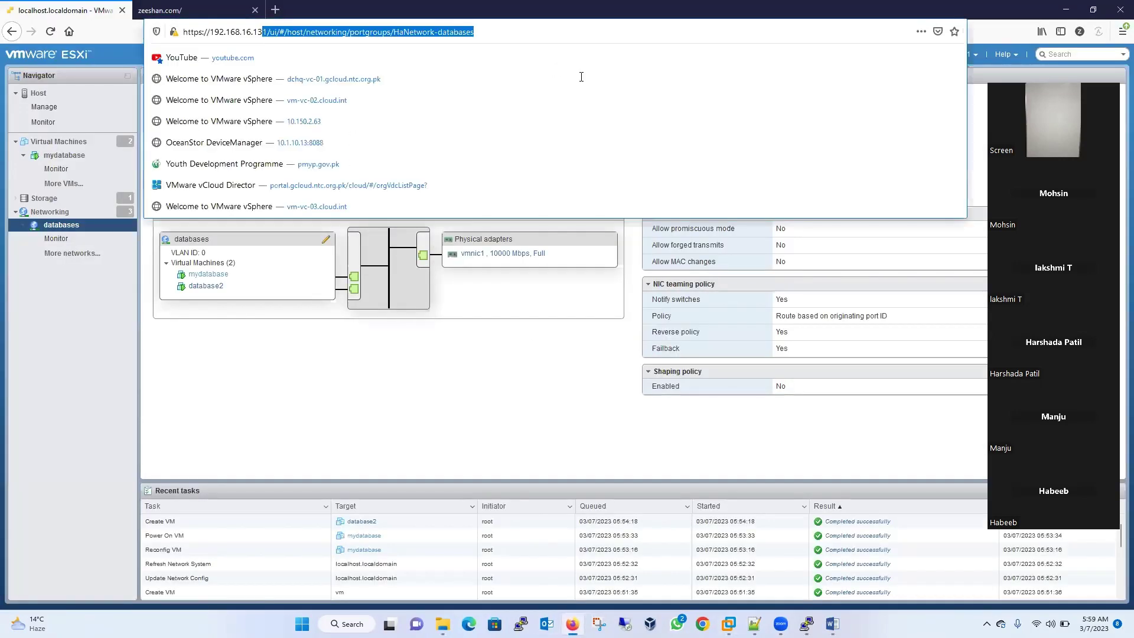
{"action": "type", "text": "0/ui/"}
{"action": "key", "text": "Return"}
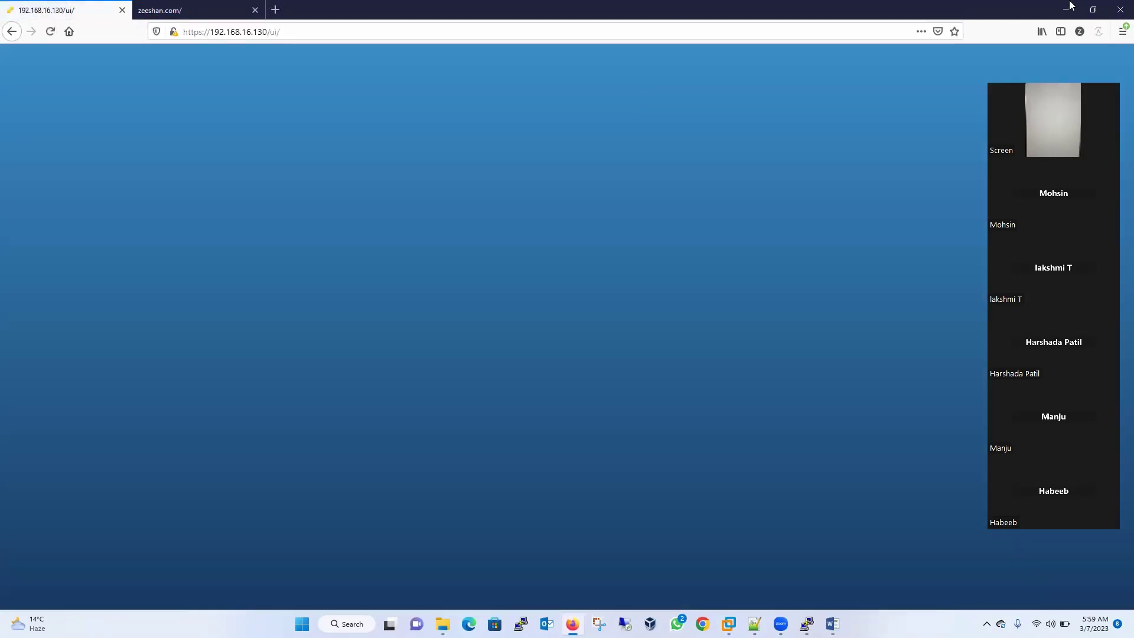
{"action": "left_click", "coordinate": [1070, 7]}
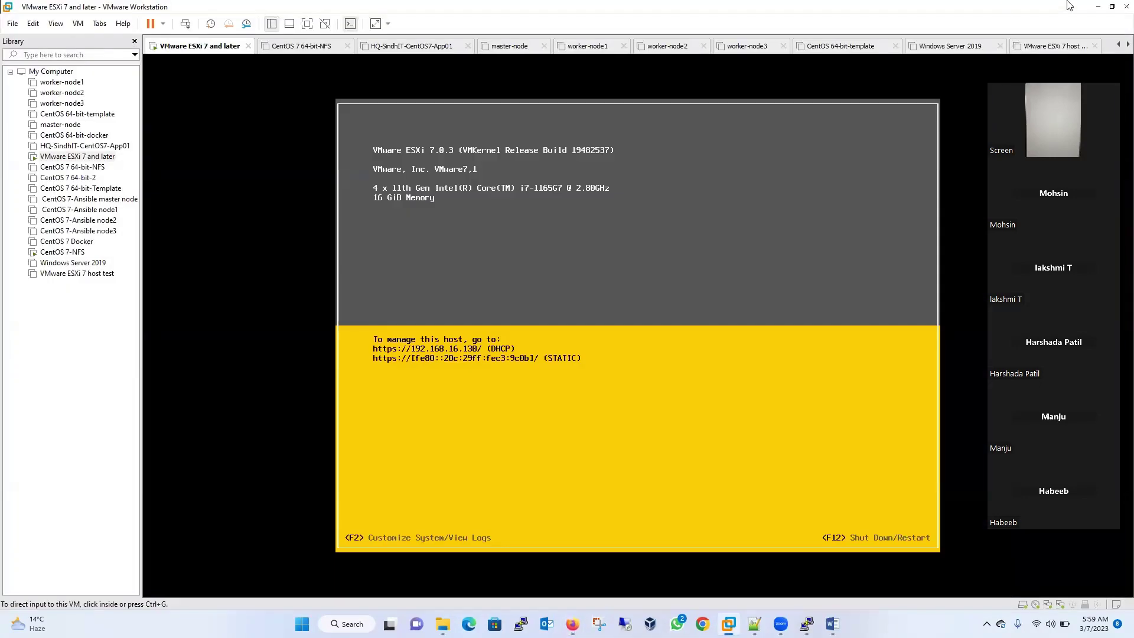
{"action": "left_click", "coordinate": [1098, 7]}
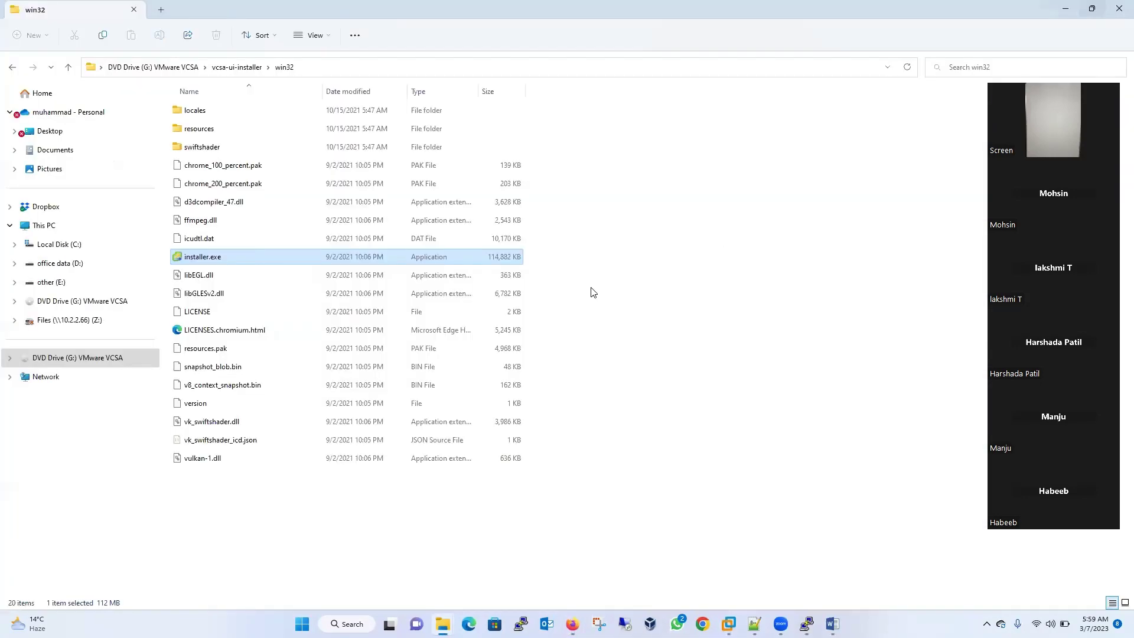
- Relaunch installer.exe, start a new vCenter Server install and accept the license agreement
{"action": "double_click", "coordinate": [213, 259]}
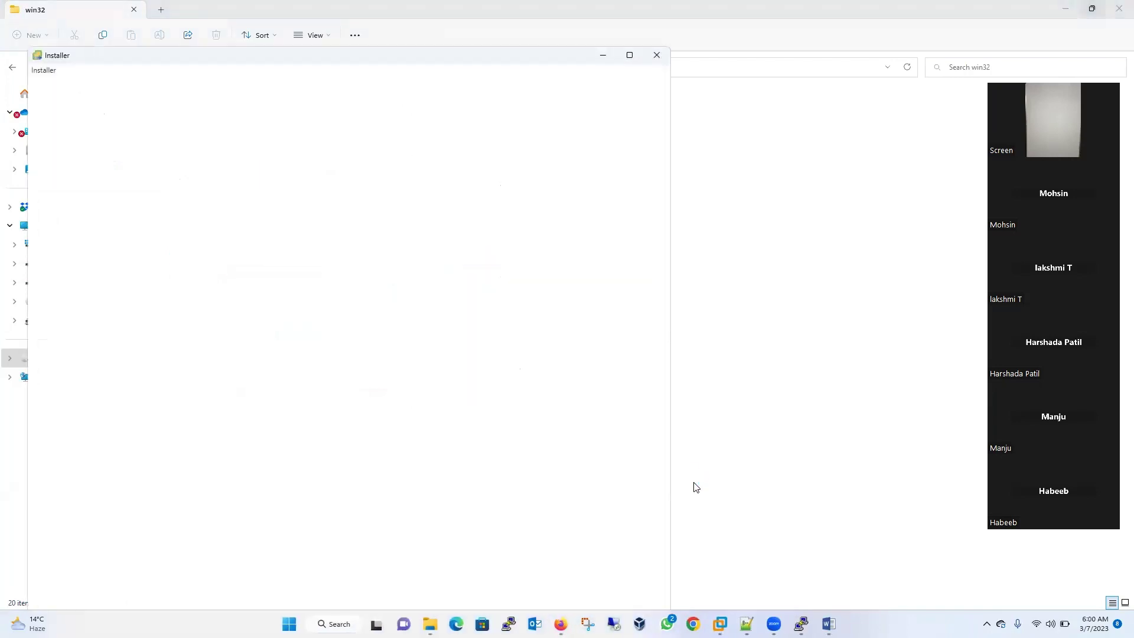
{"action": "left_click", "coordinate": [147, 301]}
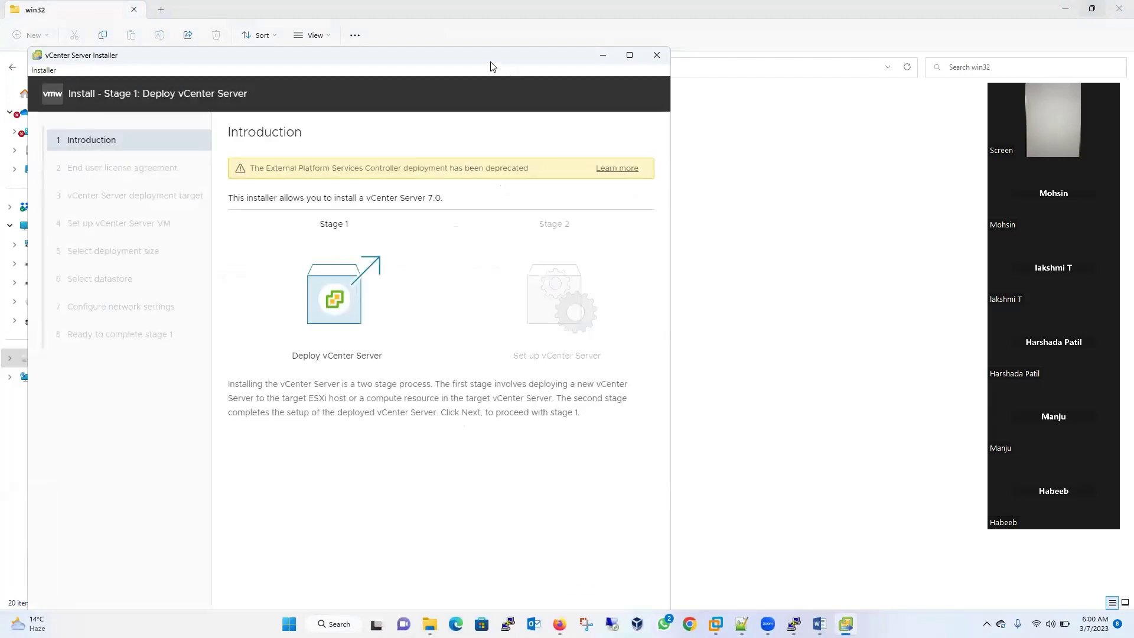
{"action": "left_click", "coordinate": [696, 602]}
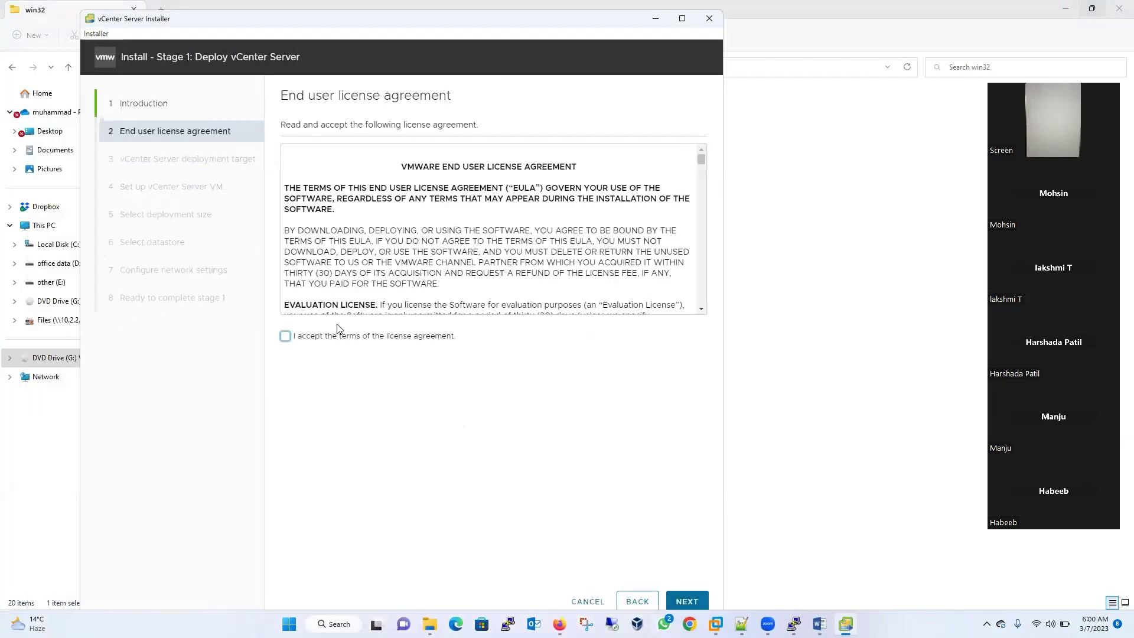
{"action": "left_click", "coordinate": [302, 336]}
{"action": "left_click", "coordinate": [686, 600]}
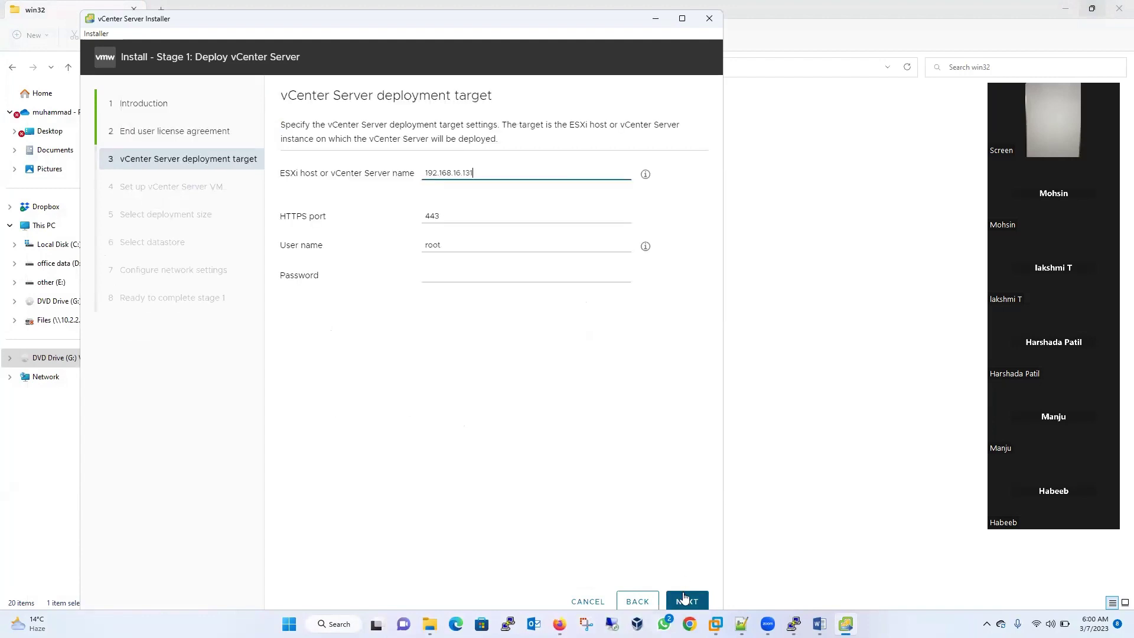
- Target ESXi host 192.168.16.130 with its root password and accept the host certificate
{"action": "left_click", "coordinate": [455, 269]}
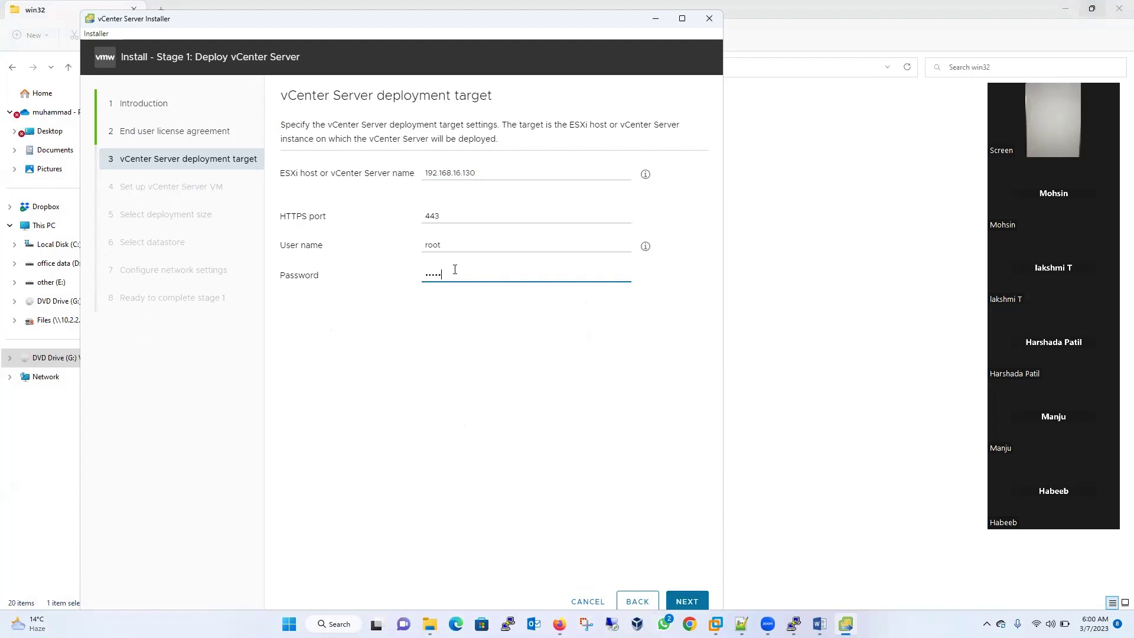
{"action": "left_click", "coordinate": [686, 601]}
{"action": "left_click", "coordinate": [537, 418]}
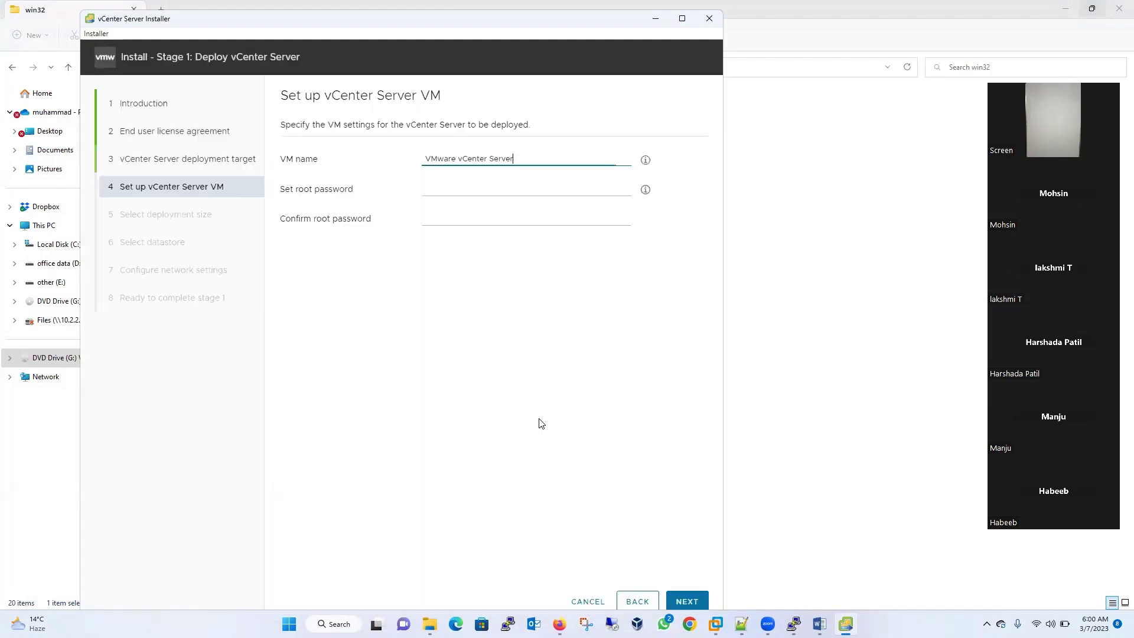
- Enter and confirm the appliance root password and rename the VM 'VMware vCenter Server2'
{"action": "left_click", "coordinate": [445, 189]}
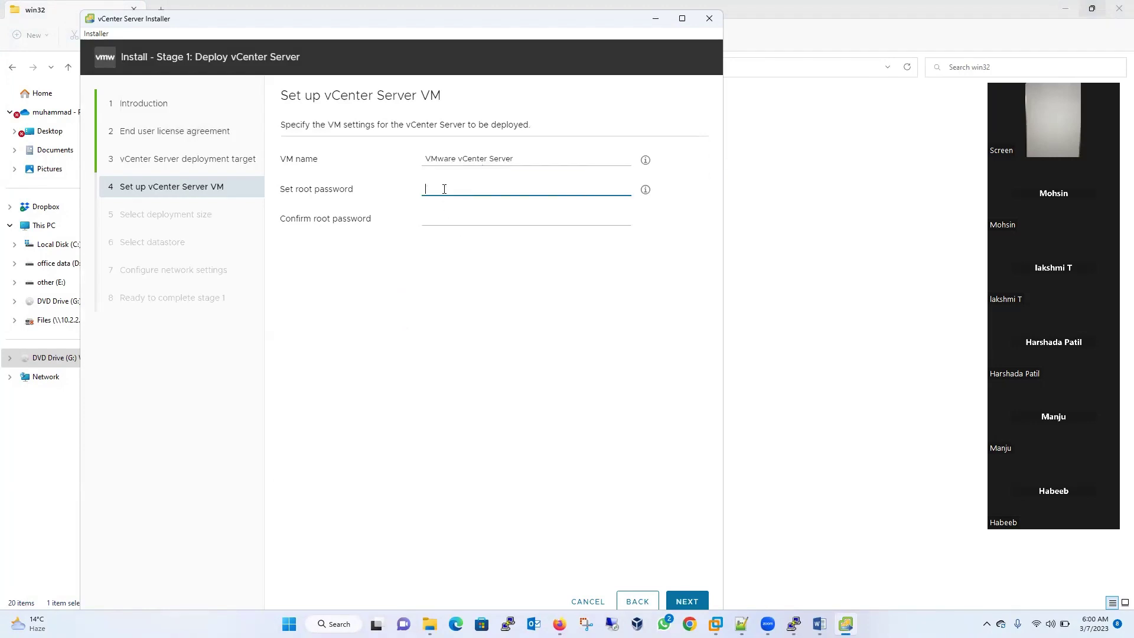
{"action": "type", "text": "VMware1!"}
{"action": "left_click", "coordinate": [432, 216]}
{"action": "type", "text": "VM"}
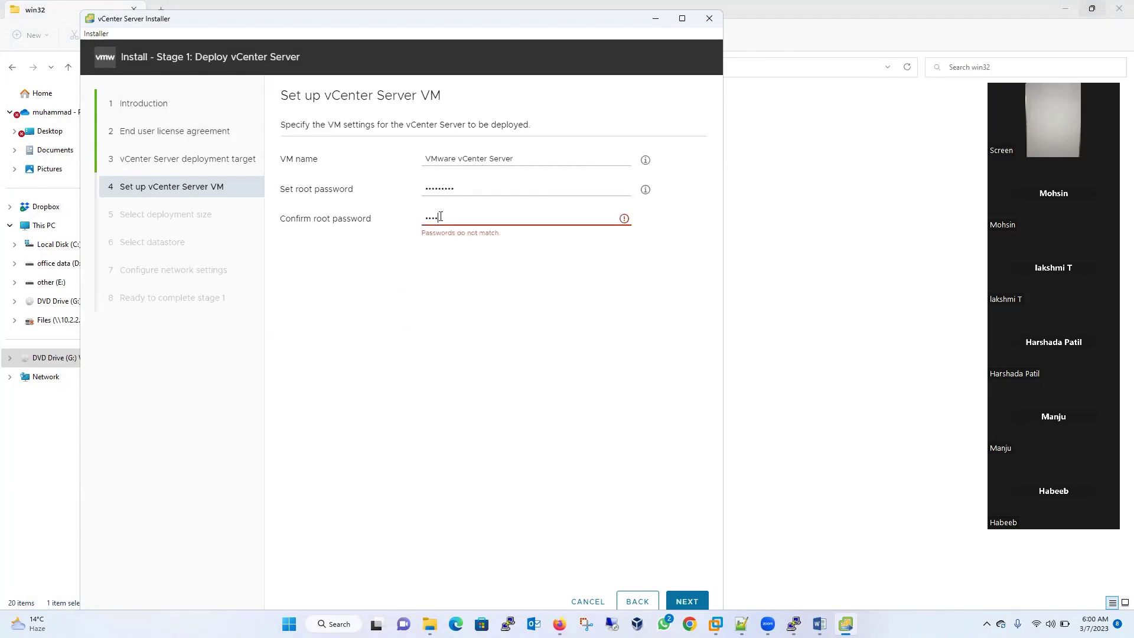
{"action": "type", "text": "ware1!"}
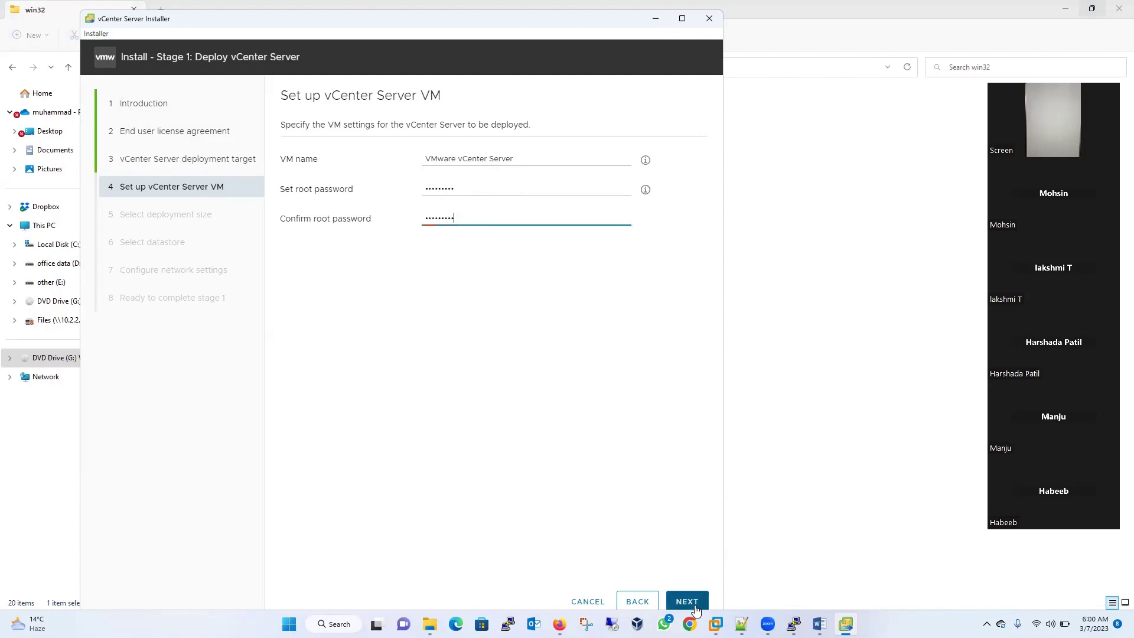
{"action": "left_click", "coordinate": [687, 601]}
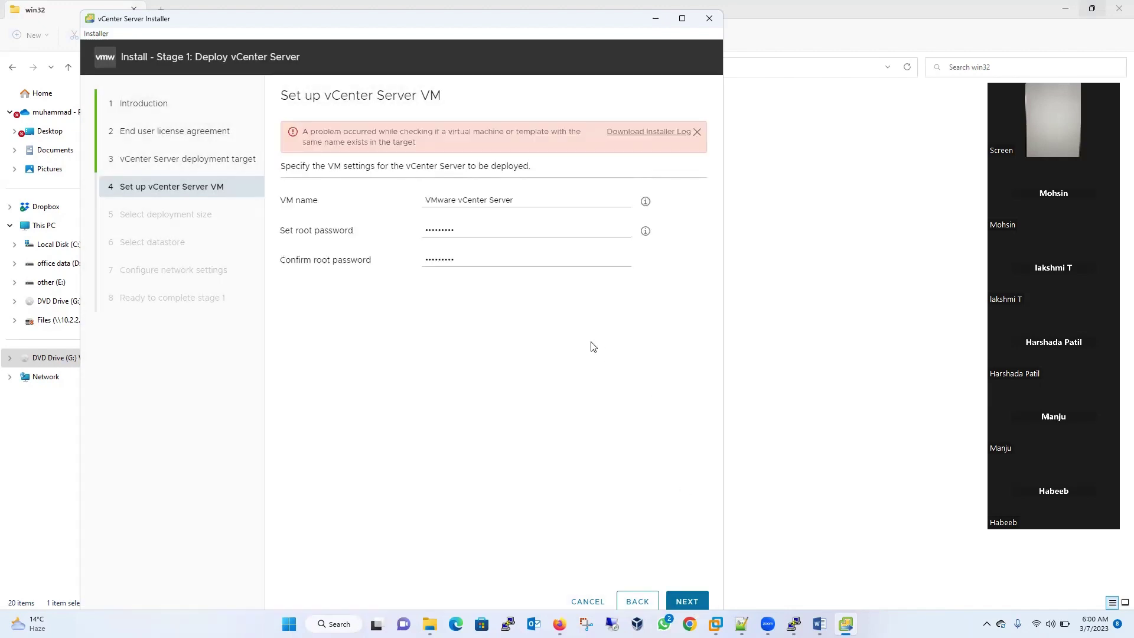
{"action": "left_click", "coordinate": [530, 195]}
{"action": "type", "text": "2"}
{"action": "left_click", "coordinate": [687, 602]}
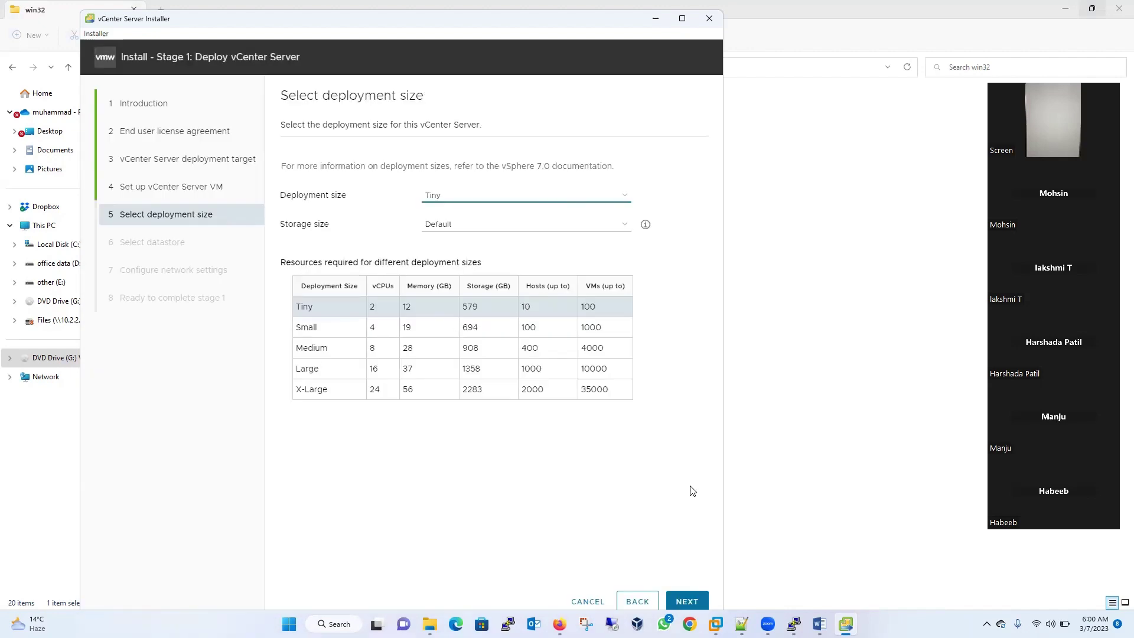
- Reach datastore selection and keep the NFS datastore datastore_vmware selected
{"action": "left_click", "coordinate": [688, 602]}
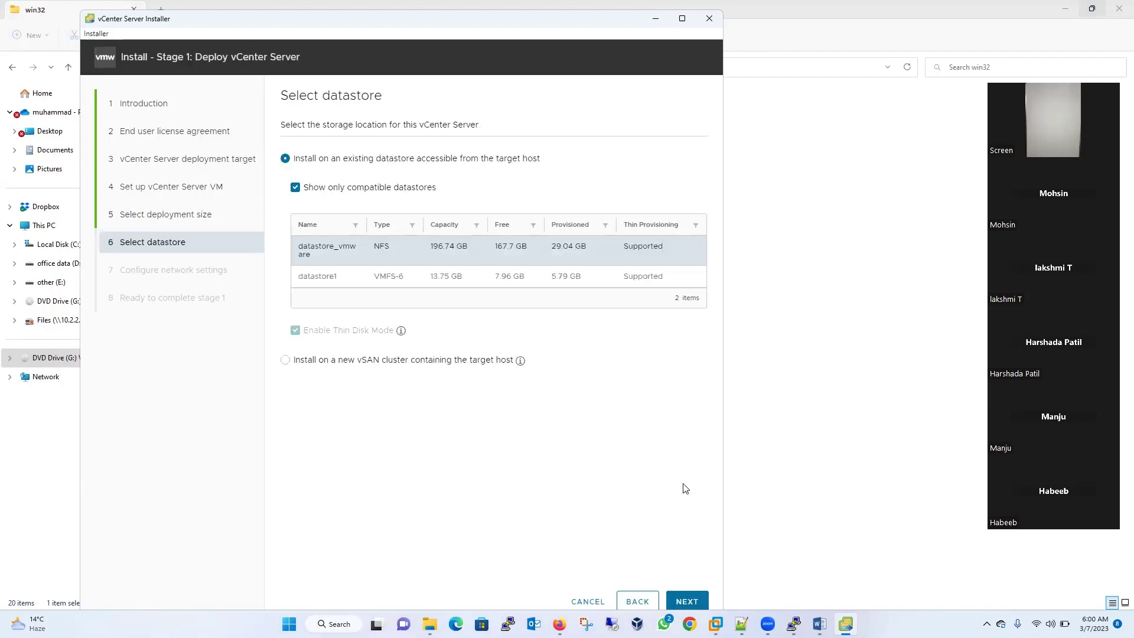
{"action": "left_click", "coordinate": [328, 285]}
{"action": "left_click", "coordinate": [322, 253]}
{"action": "left_click_drag", "start_coordinate": [321, 25], "coordinate": [456, 45]}
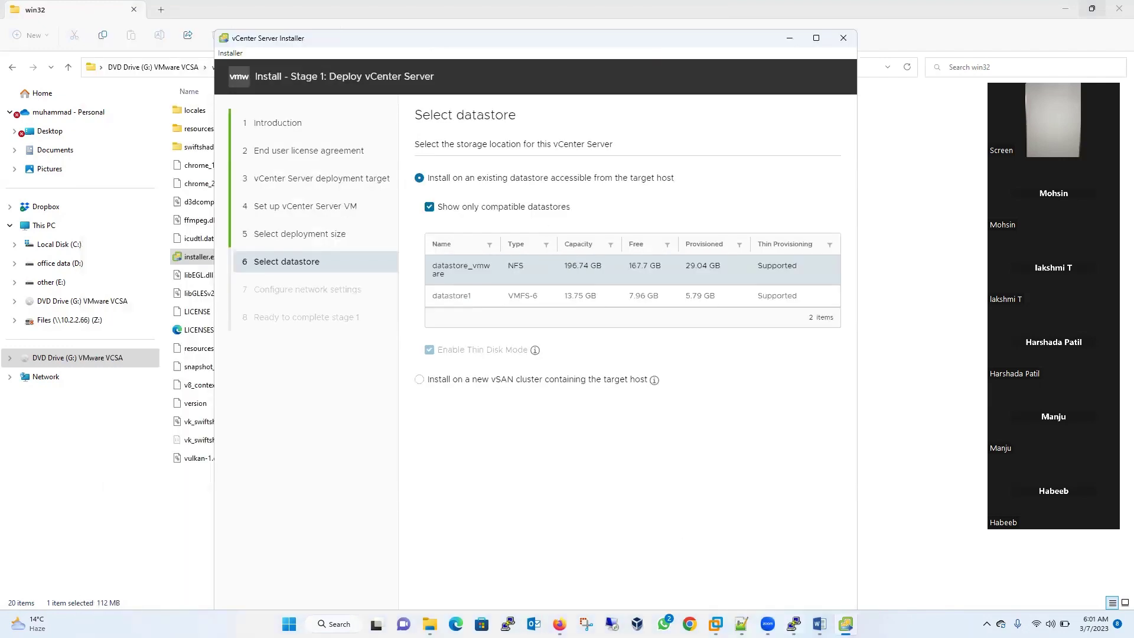
- Bring up the CentOS 7-NFS virtual machine in VMware Workstation
{"action": "key", "text": "alt+Tab"}
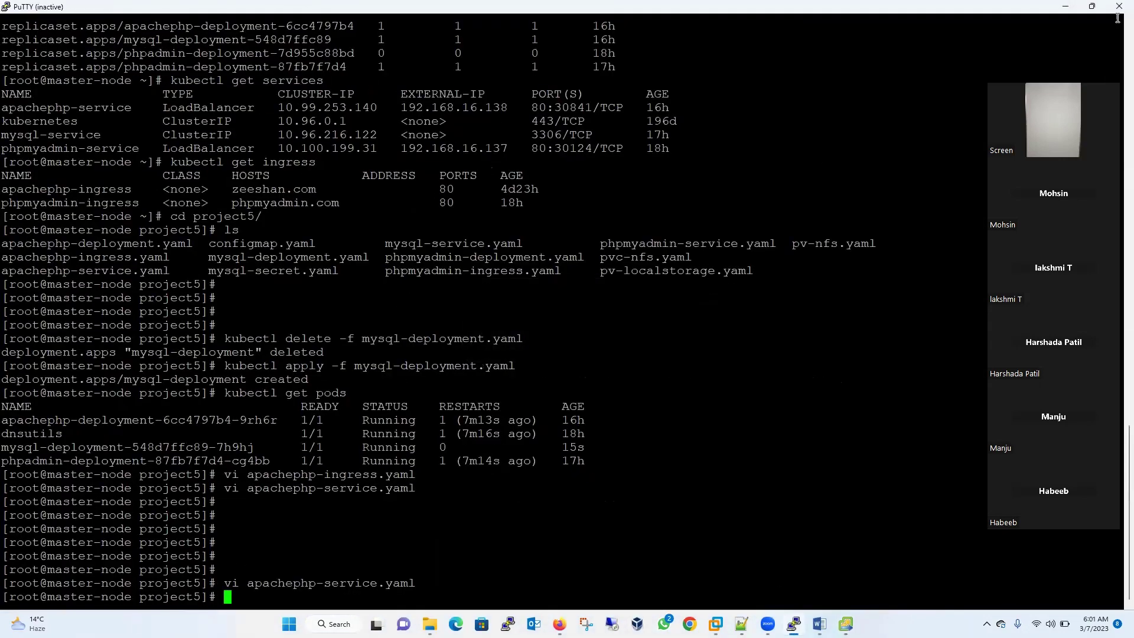
{"action": "left_click", "coordinate": [1119, 7]}
{"action": "mouse_move", "coordinate": [837, 624]}
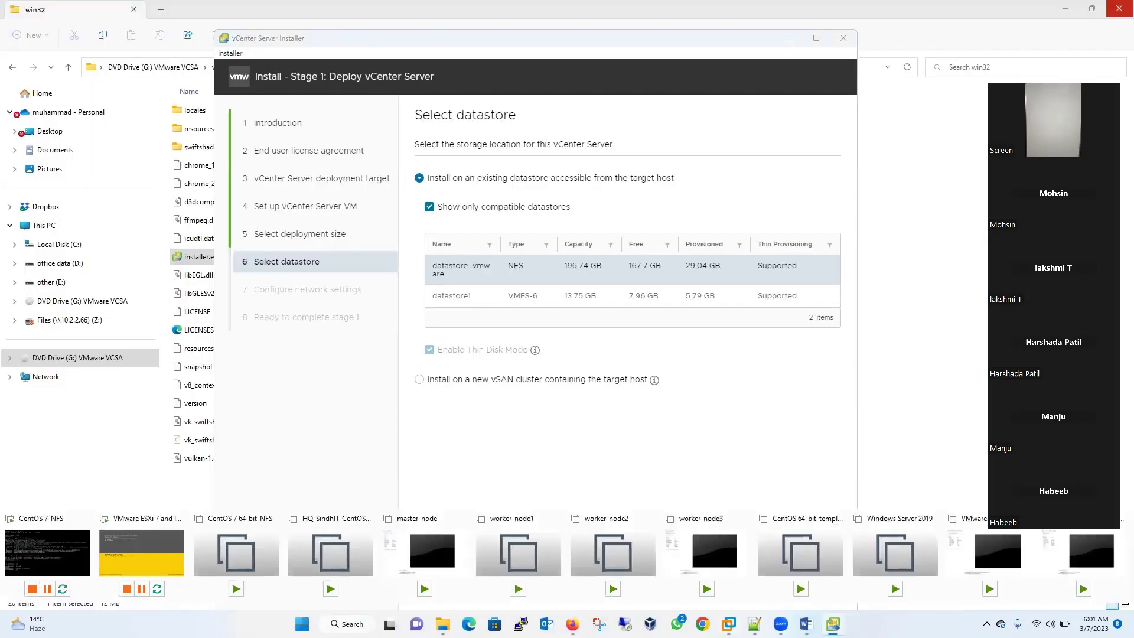
{"action": "left_click", "coordinate": [40, 553]}
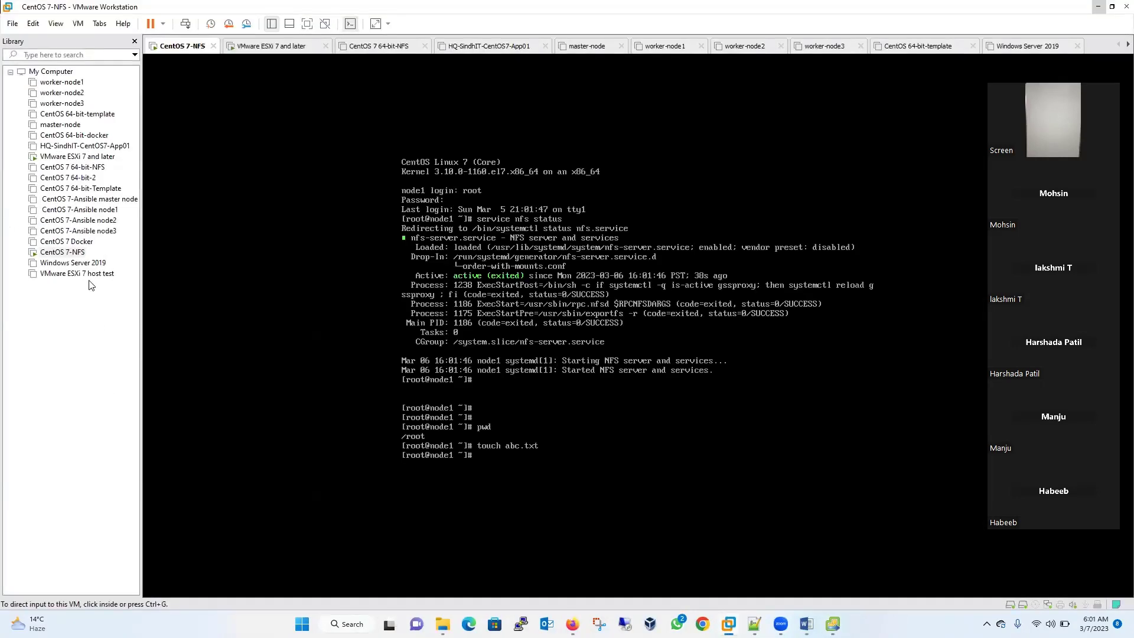
- Open the CentOS 7-NFS console and run vi /etc/exports
{"action": "left_click", "coordinate": [82, 275]}
{"action": "left_click", "coordinate": [64, 253]}
{"action": "double_click", "coordinate": [63, 254]}
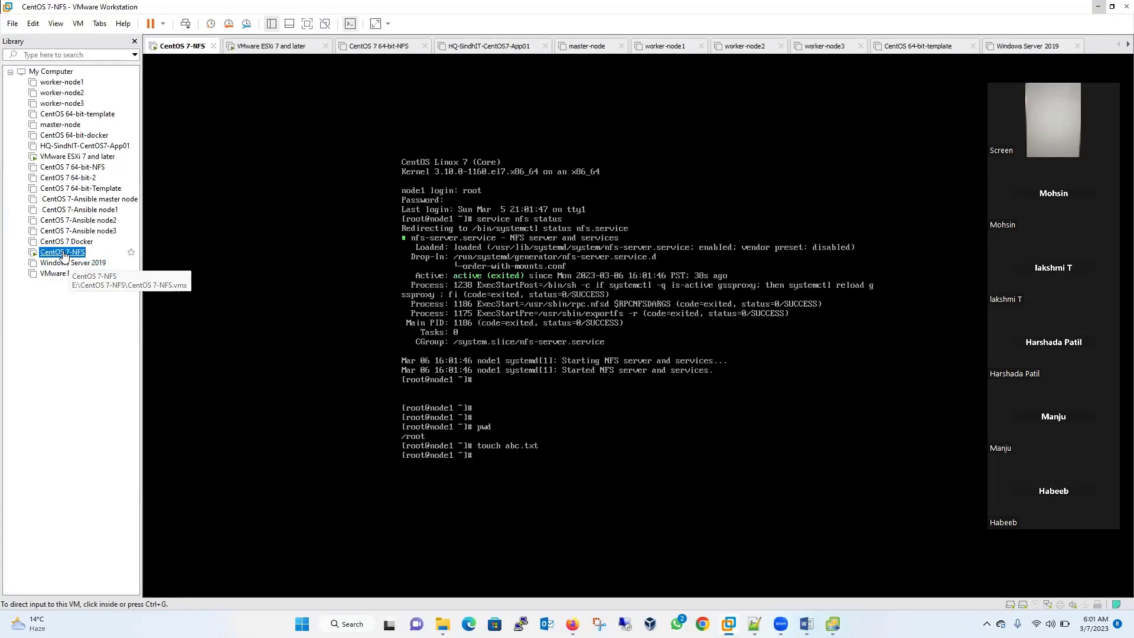
{"action": "key", "text": "Return"}
{"action": "key", "text": "Return"}
{"action": "key", "text": "Return"}
{"action": "key", "text": "Return"}
{"action": "type", "text": "cd"}
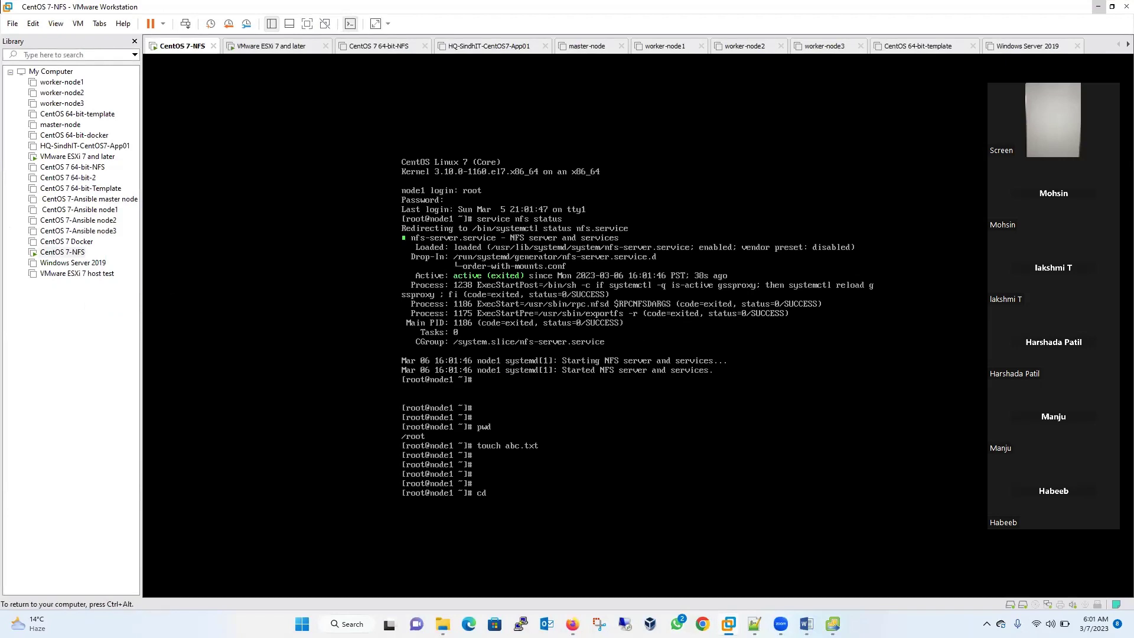
{"action": "type", "text": "i /etc/export"}
{"action": "key", "text": "BackSpace"}
{"action": "key", "text": "BackSpace"}
{"action": "key", "text": "BackSpace"}
{"action": "key", "text": "BackSpace"}
{"action": "key", "text": "BackSpace"}
{"action": "key", "text": "BackSpace"}
{"action": "type", "text": "exports"}
{"action": "key", "text": "Return"}
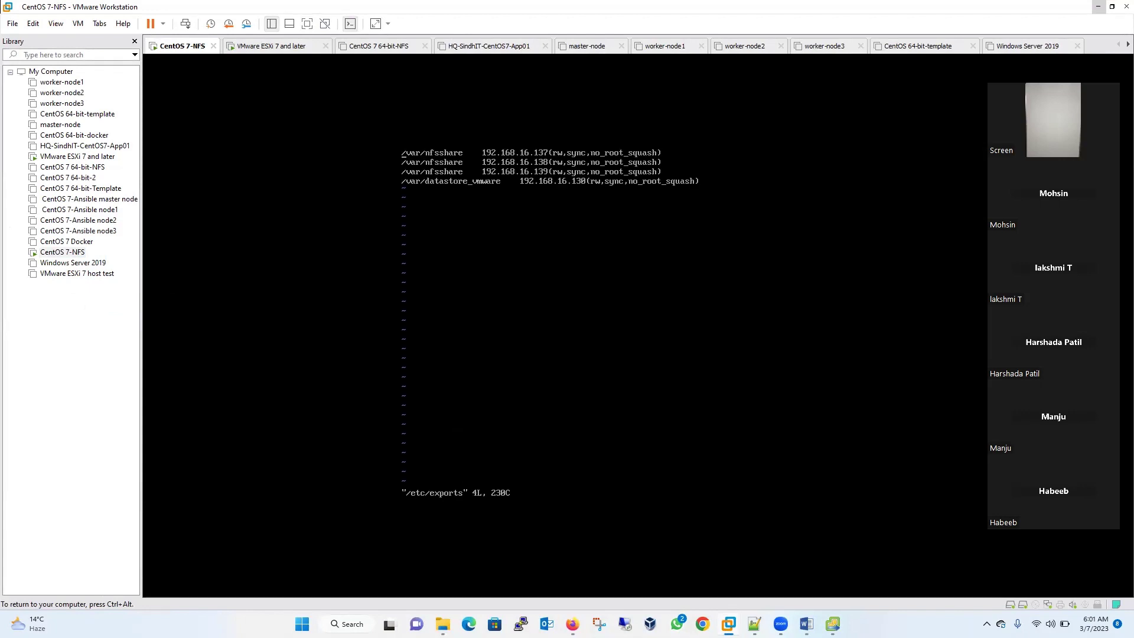
- Check the /var/datastore_vmware share, quit vi with :q, and return to the vCenter installer
{"action": "key", "text": "ctrl+alt"}
{"action": "left_click", "coordinate": [448, 104]}
{"action": "key", "text": "ctrl+alt"}
{"action": "left_click", "coordinate": [588, 83]}
{"action": "type", "text": ":q"}
{"action": "key", "text": "Return"}
{"action": "key", "text": "ctrl+alt"}
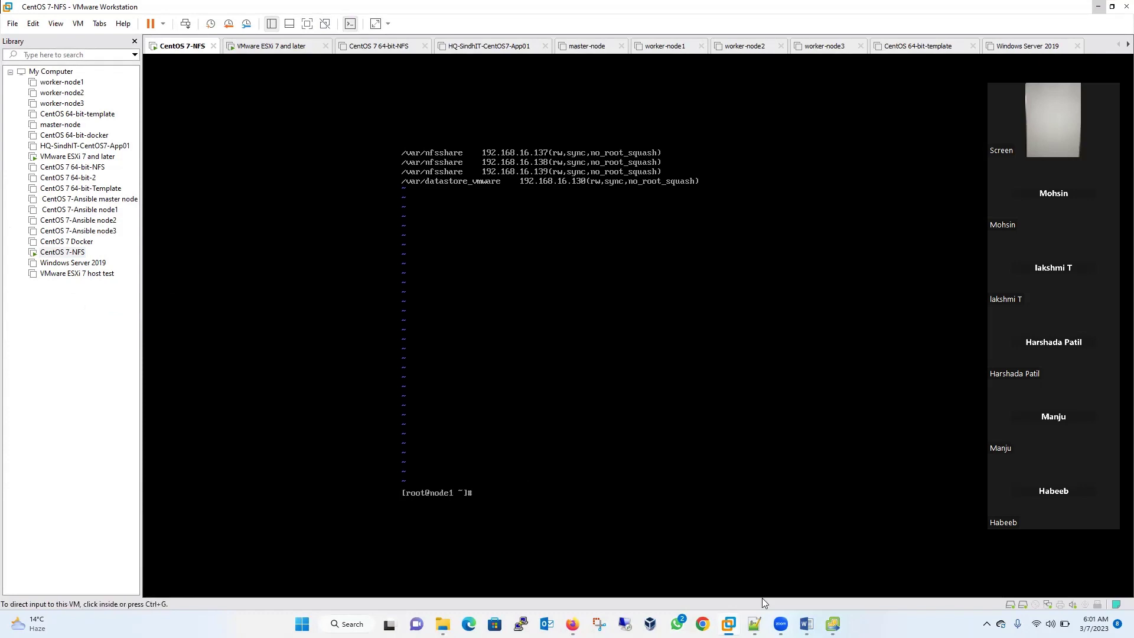
{"action": "mouse_move", "coordinate": [833, 624]}
{"action": "left_click", "coordinate": [804, 556]}
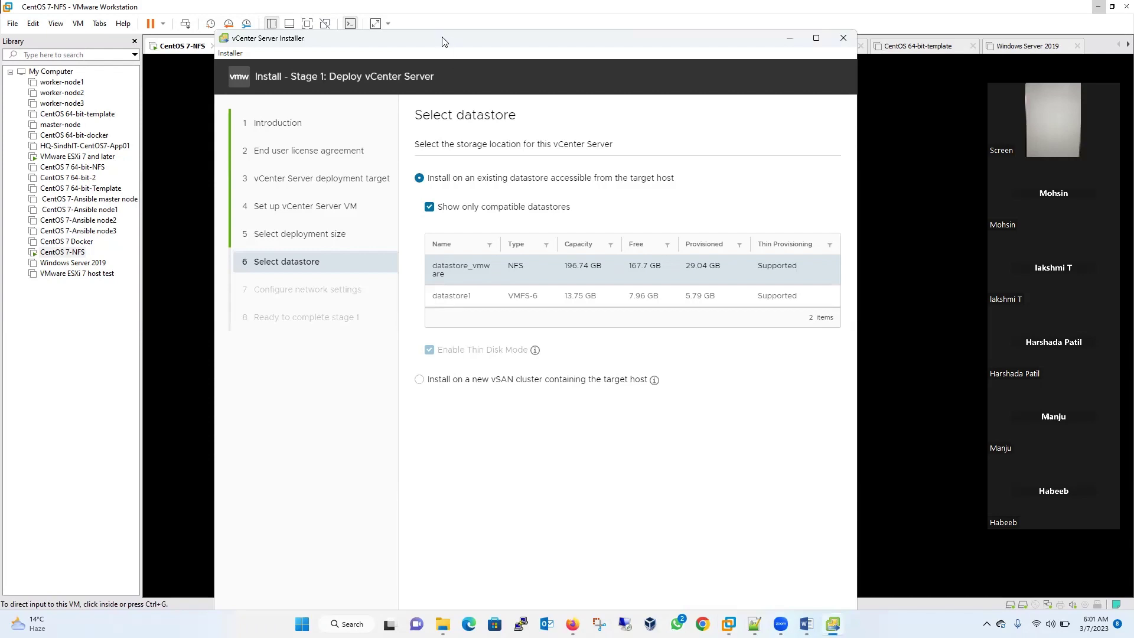
{"action": "left_click_drag", "start_coordinate": [439, 39], "coordinate": [415, 14]}
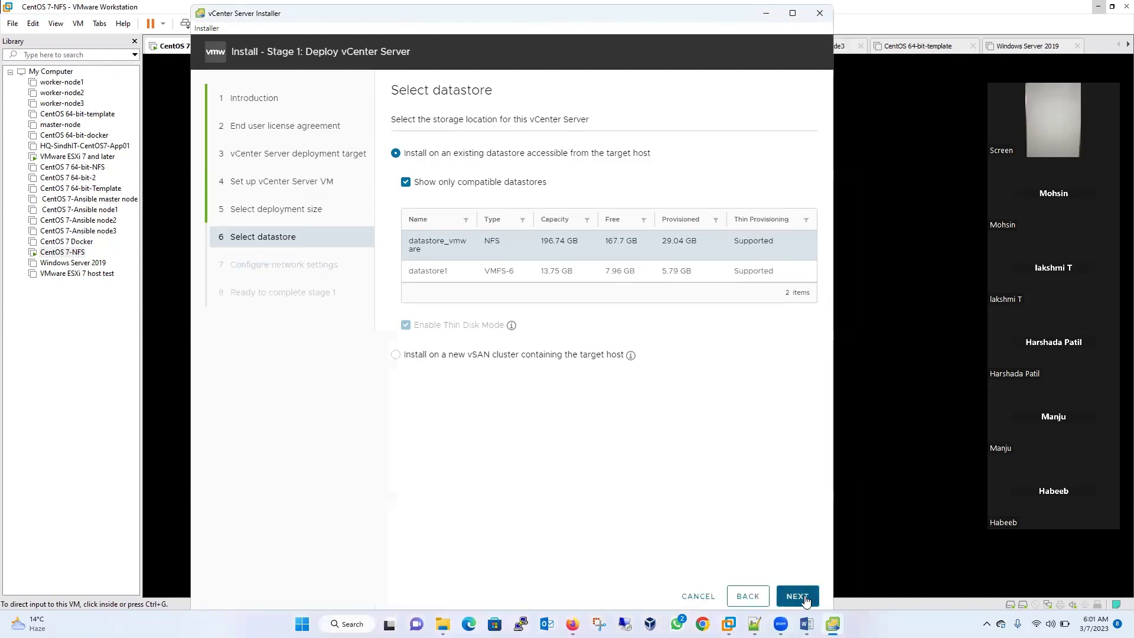
{"action": "left_click", "coordinate": [785, 598]}
{"action": "left_click", "coordinate": [749, 596]}
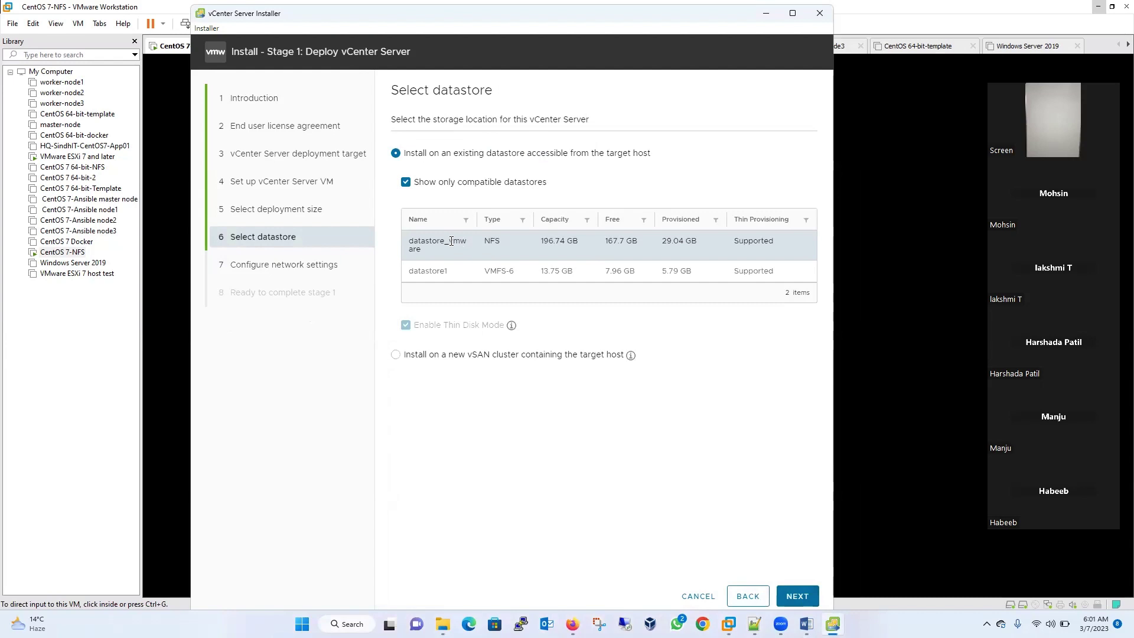
- Keep VM Network with static IP assignment on the network settings page
{"action": "left_click", "coordinate": [803, 601]}
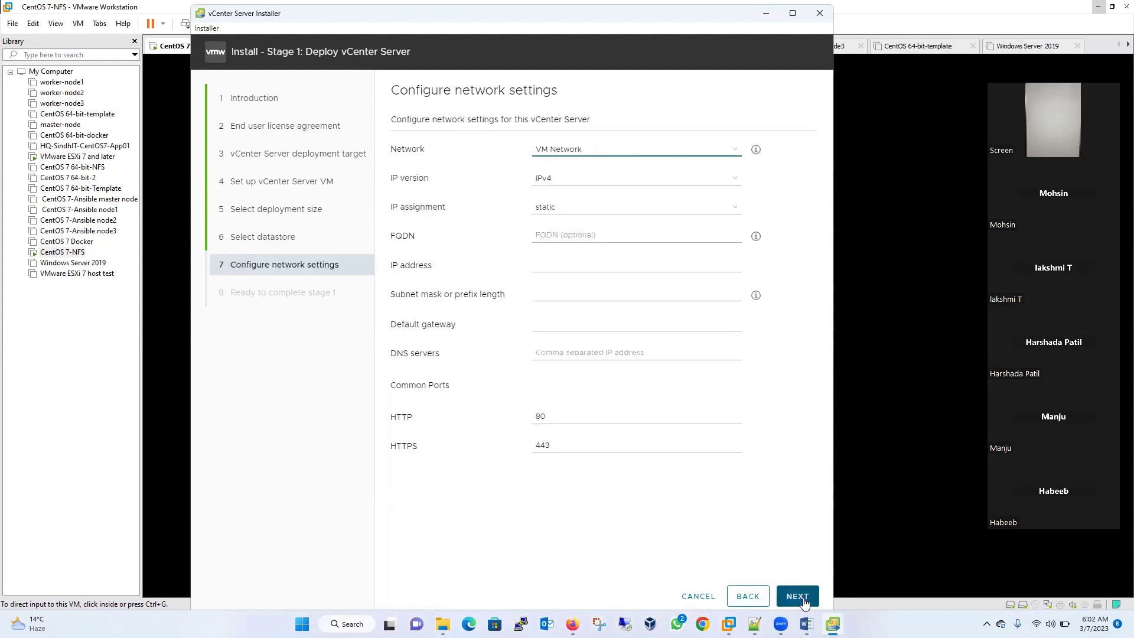
{"action": "left_click", "coordinate": [595, 153]}
{"action": "left_click", "coordinate": [588, 175]}
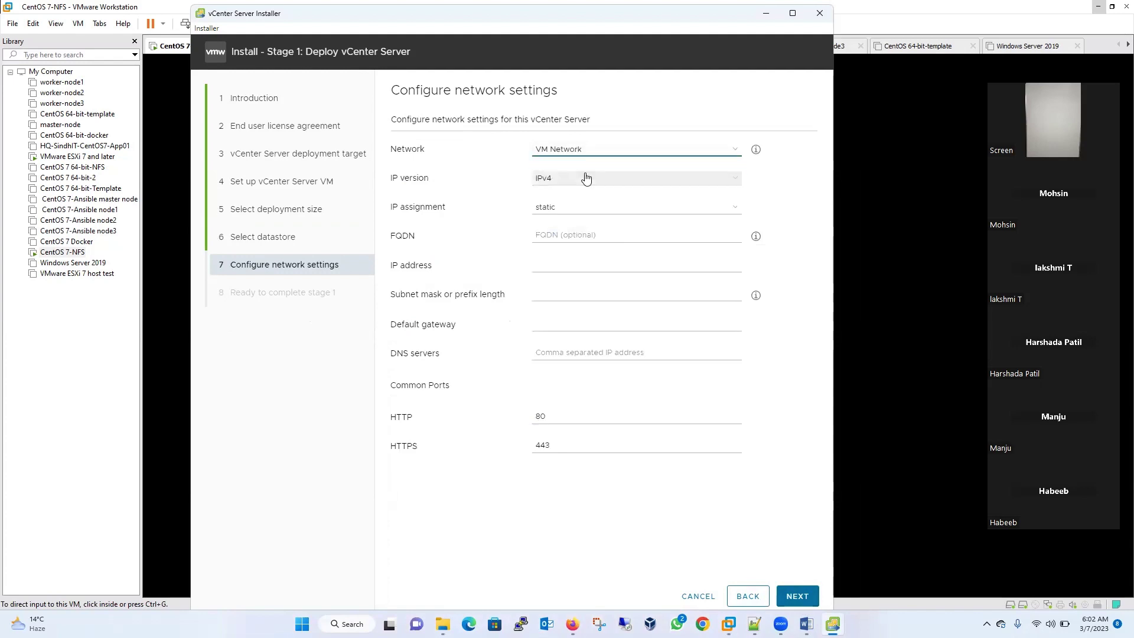
{"action": "left_click", "coordinate": [576, 210]}
{"action": "left_click", "coordinate": [572, 211]}
- Enter FQDN myvc01.com and IP address 192.168.16.100
{"action": "left_click", "coordinate": [559, 235]}
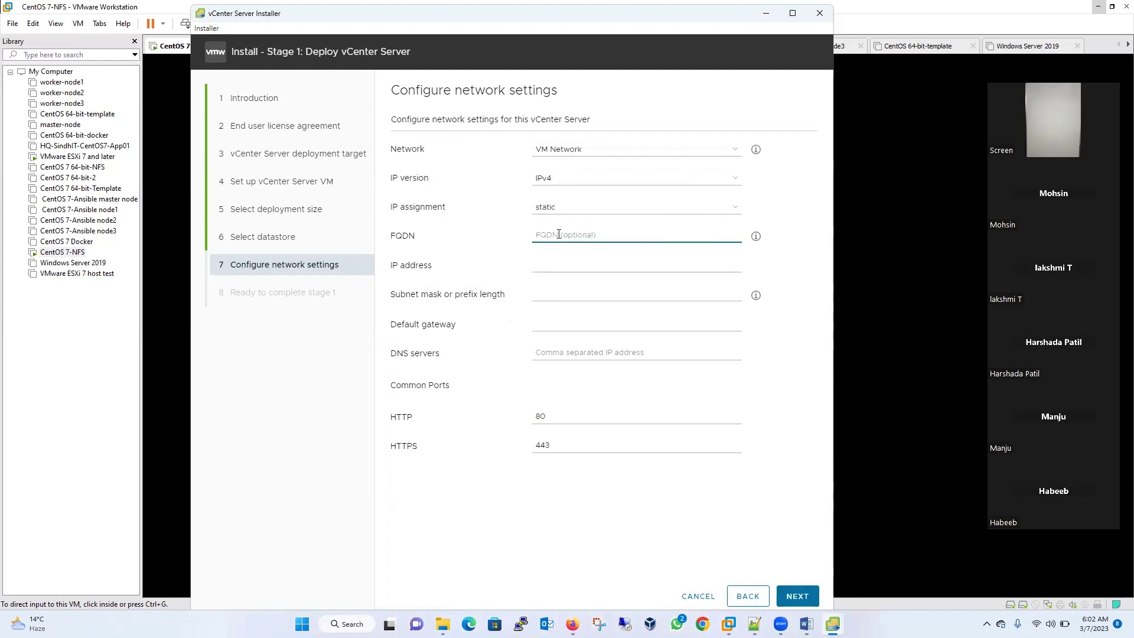
{"action": "type", "text": "myvc"}
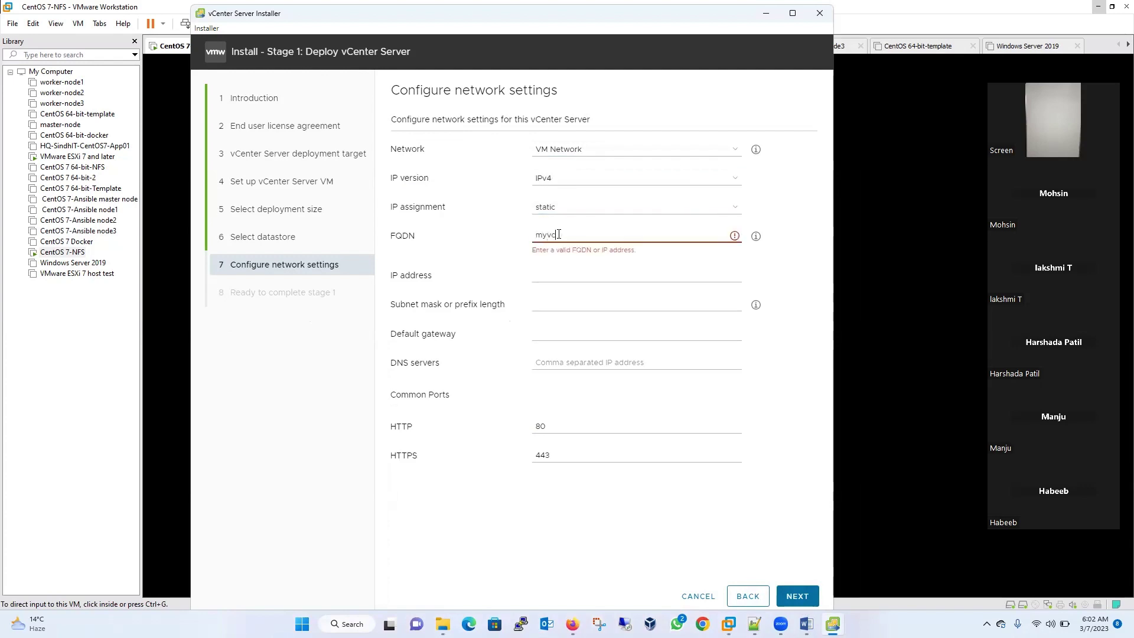
{"action": "type", "text": "01.com"}
{"action": "left_click_drag", "start_coordinate": [582, 234], "coordinate": [537, 233]}
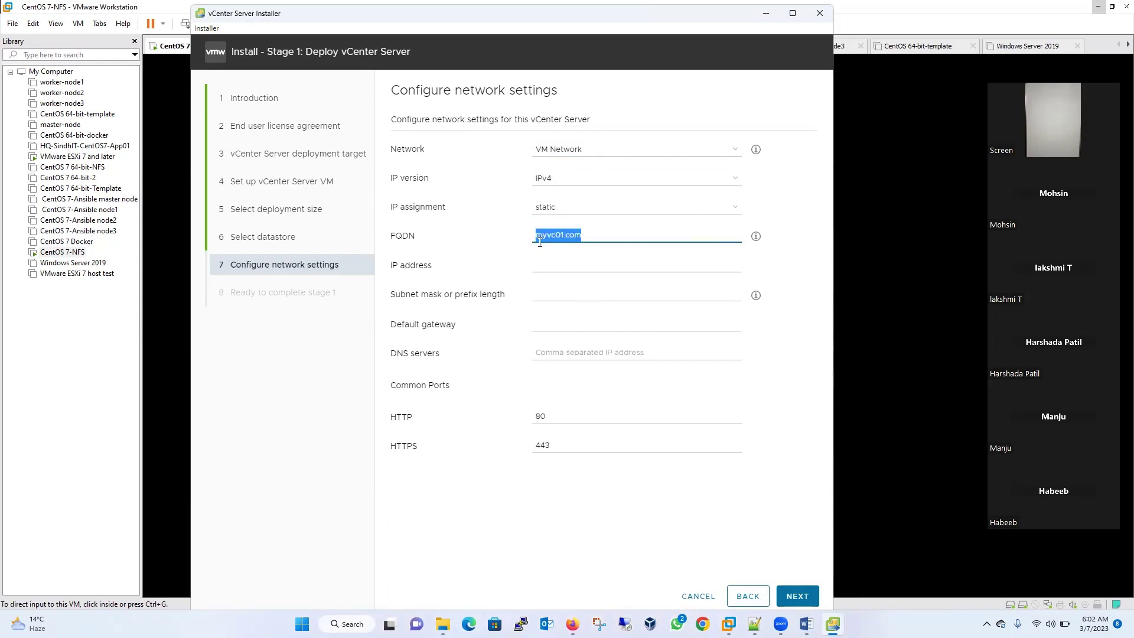
{"action": "left_click", "coordinate": [553, 262]}
{"action": "type", "text": "192"}
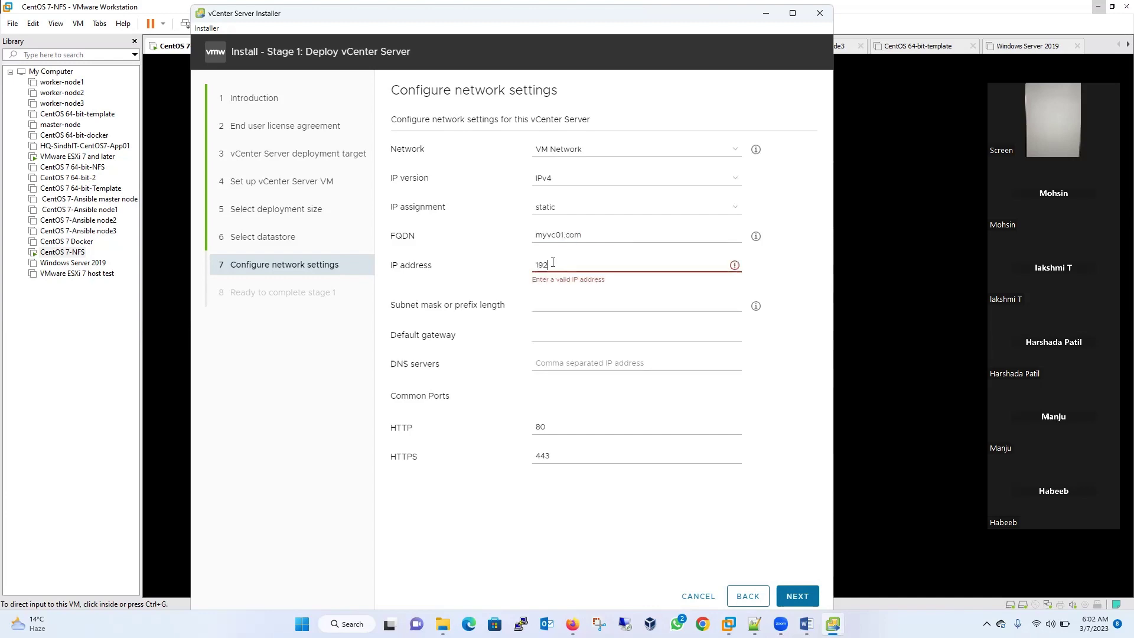
{"action": "type", "text": ".168.16.100"}
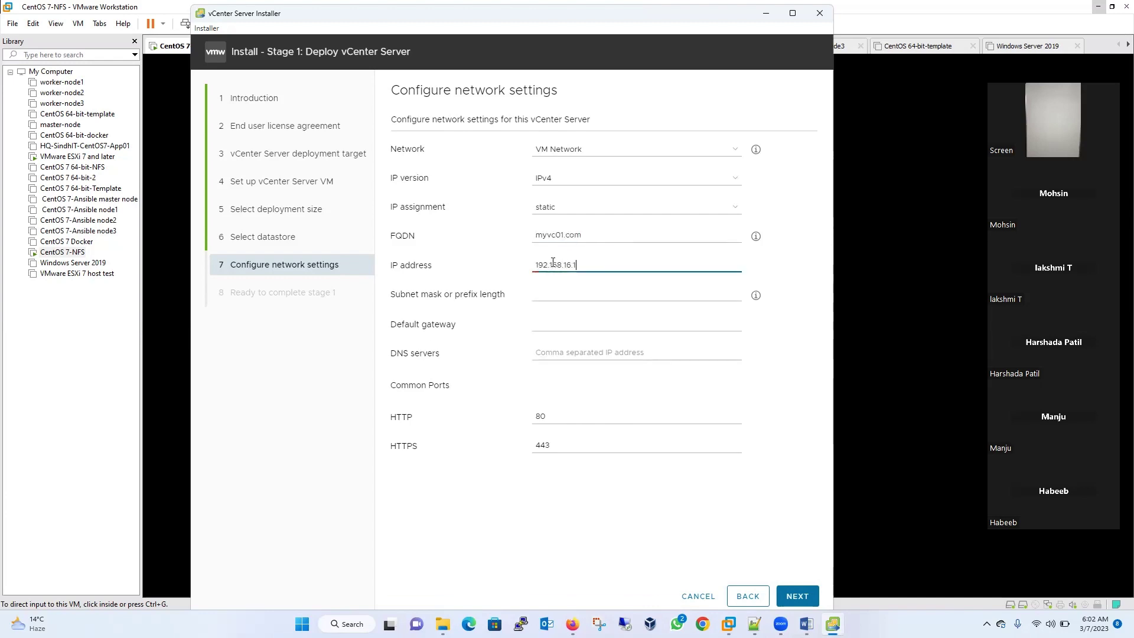
- Enter mask 255.255.255.0, gateway 192.168.16.2, DNS 192.168.16.50, and advance to the summary
{"action": "left_click", "coordinate": [564, 294]}
{"action": "type", "text": "255.255.255.0"}
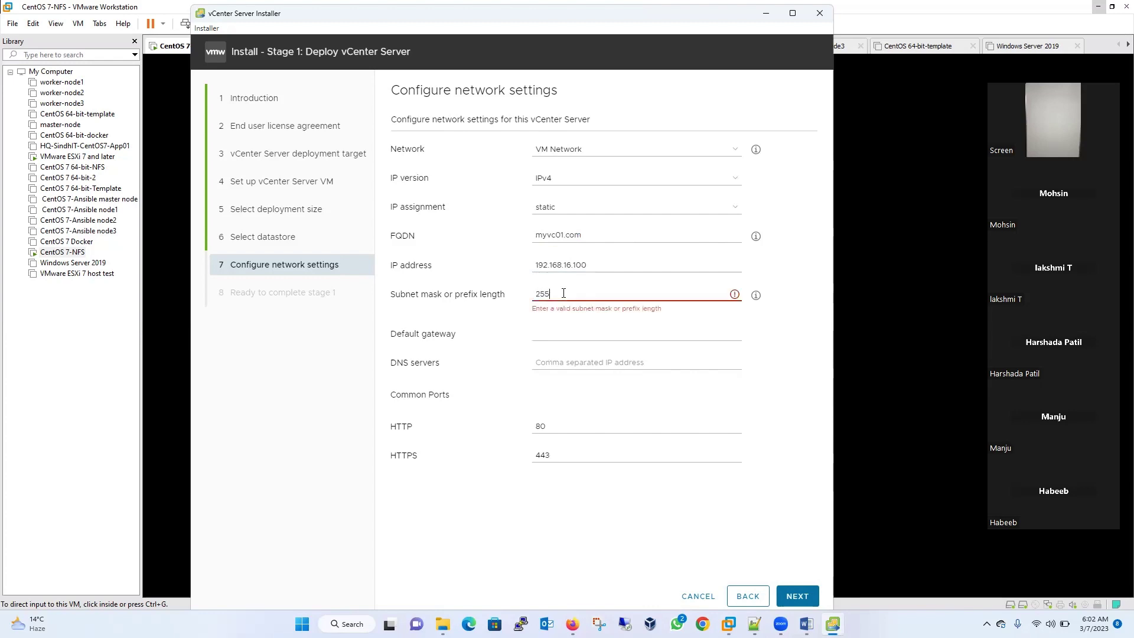
{"action": "left_click", "coordinate": [563, 322]}
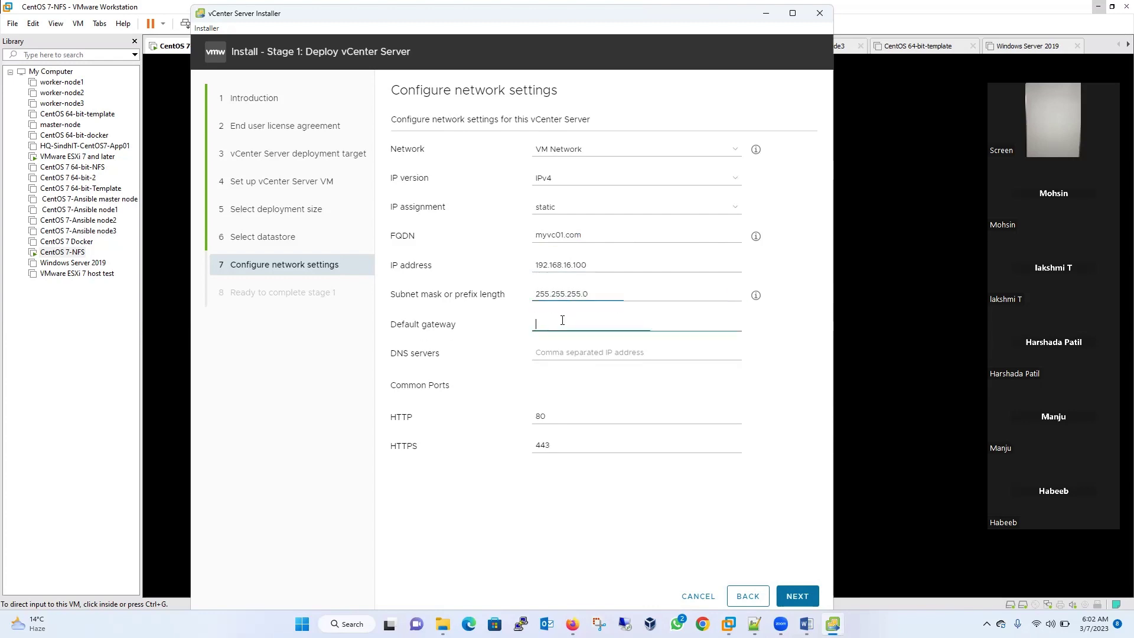
{"action": "type", "text": "192.168"}
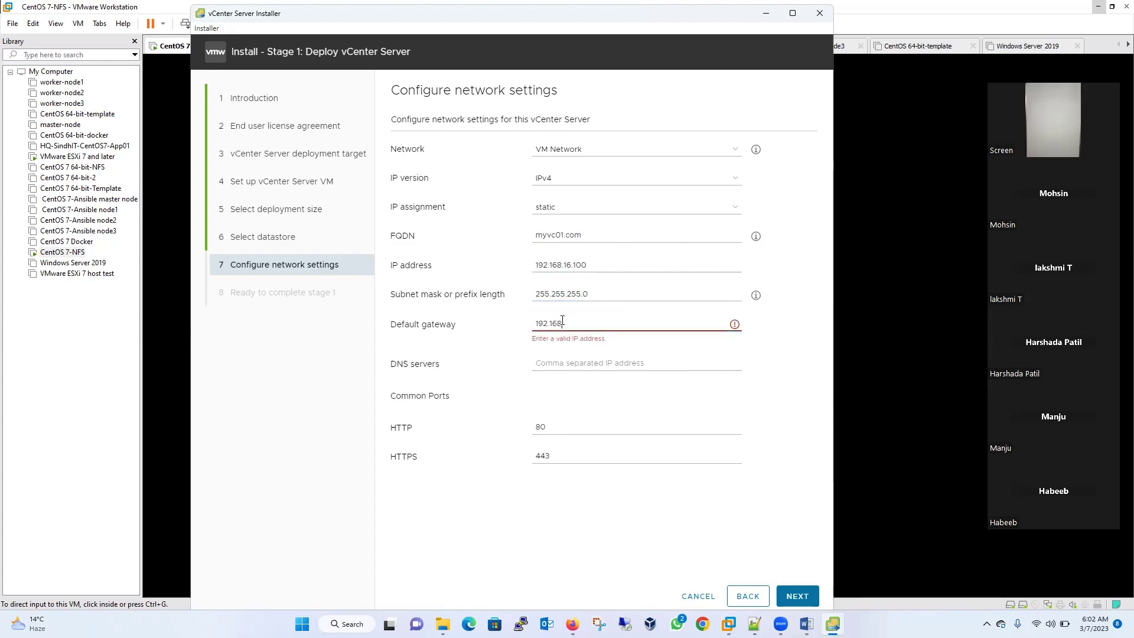
{"action": "type", "text": ".16.2"}
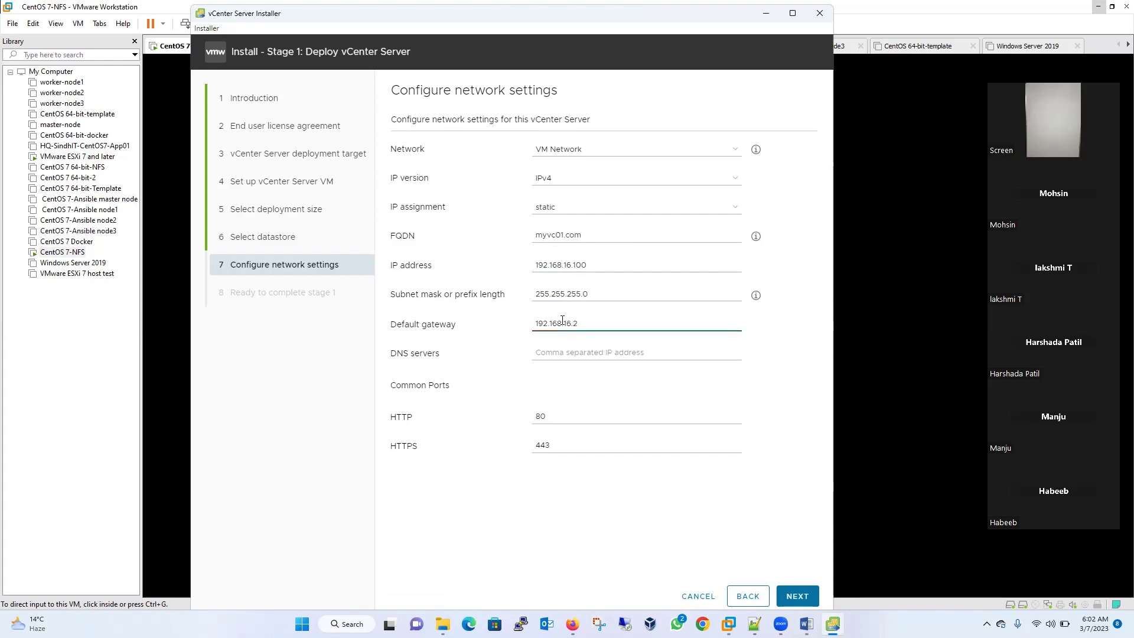
{"action": "left_click", "coordinate": [570, 353]}
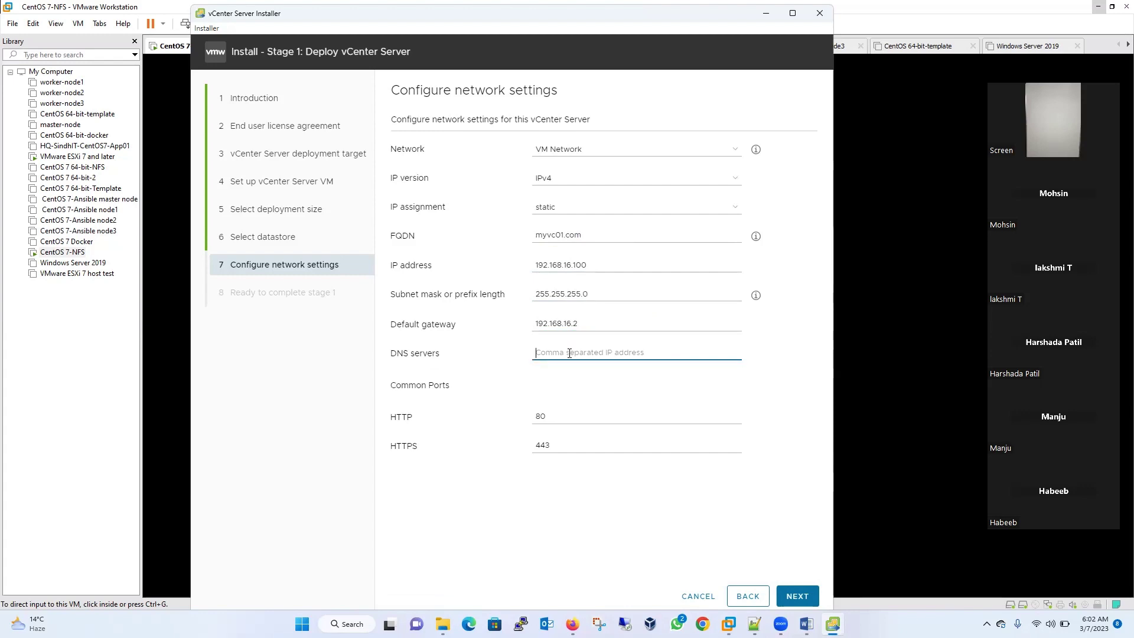
{"action": "type", "text": "192.168.16"}
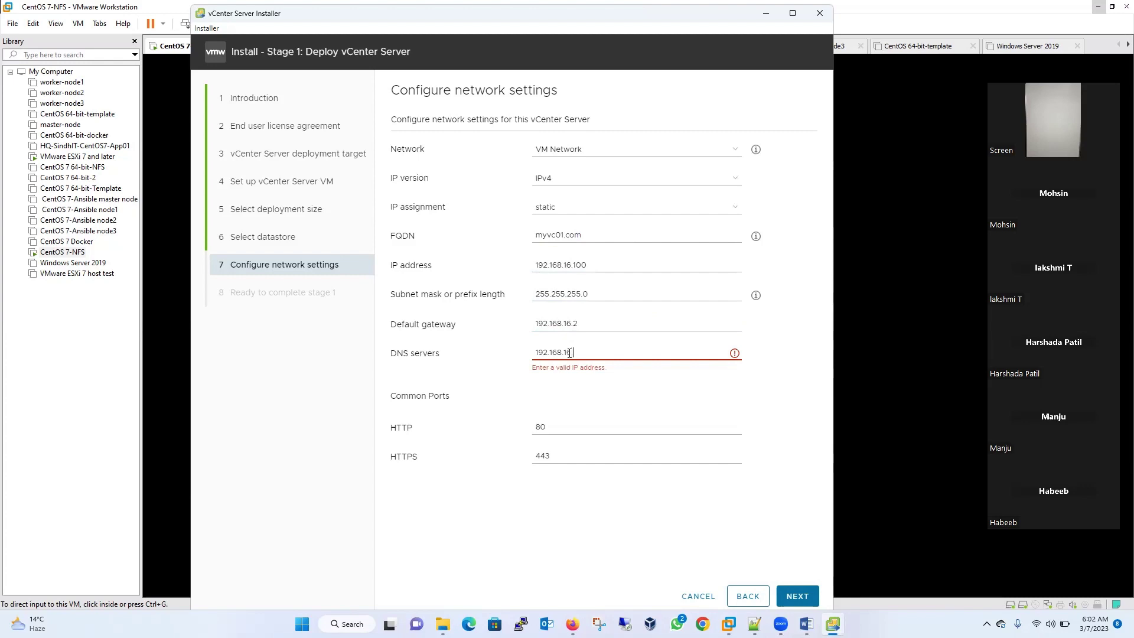
{"action": "type", "text": ".50"}
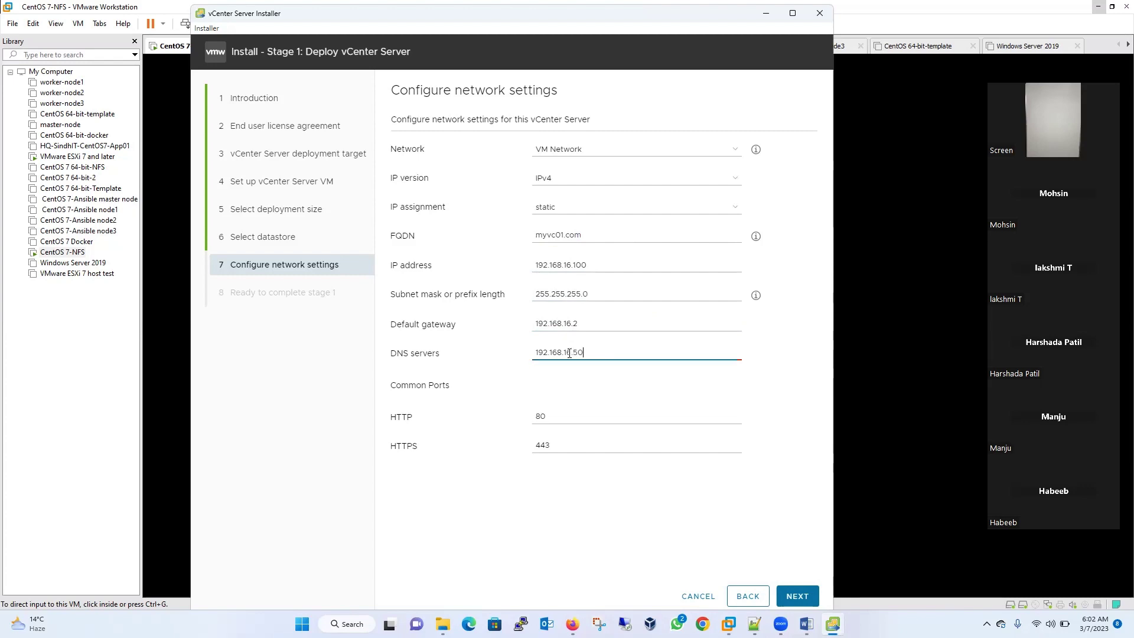
{"action": "left_click", "coordinate": [797, 596]}
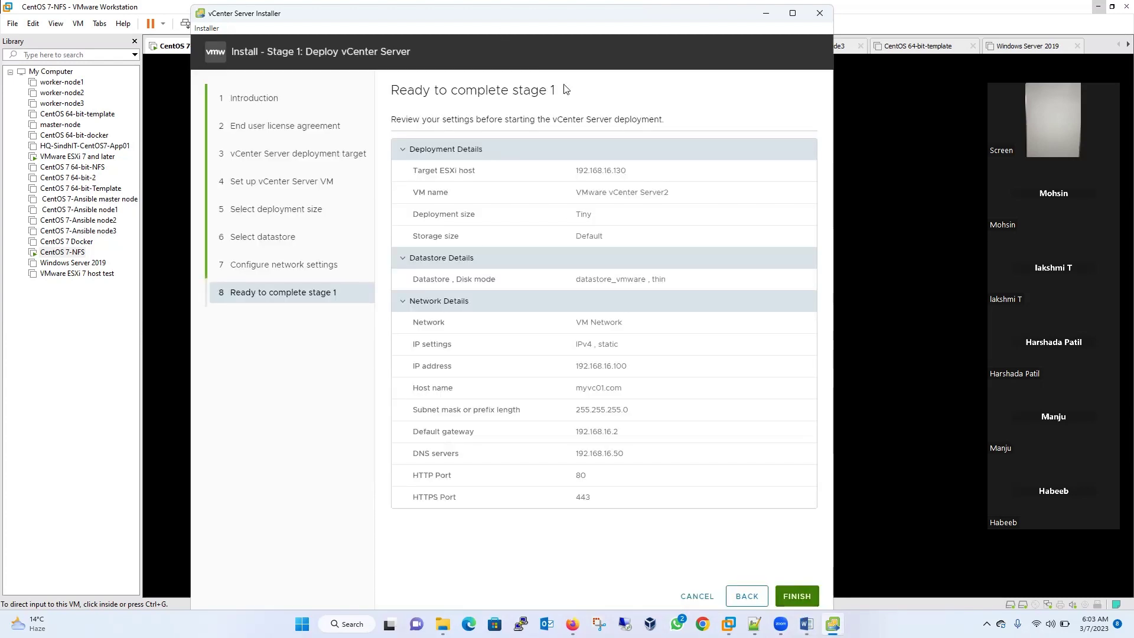
- Review the Ready to complete summary, finish to start deployment, and bring up the ESXi login page
{"action": "left_click_drag", "start_coordinate": [557, 92], "coordinate": [394, 98]}
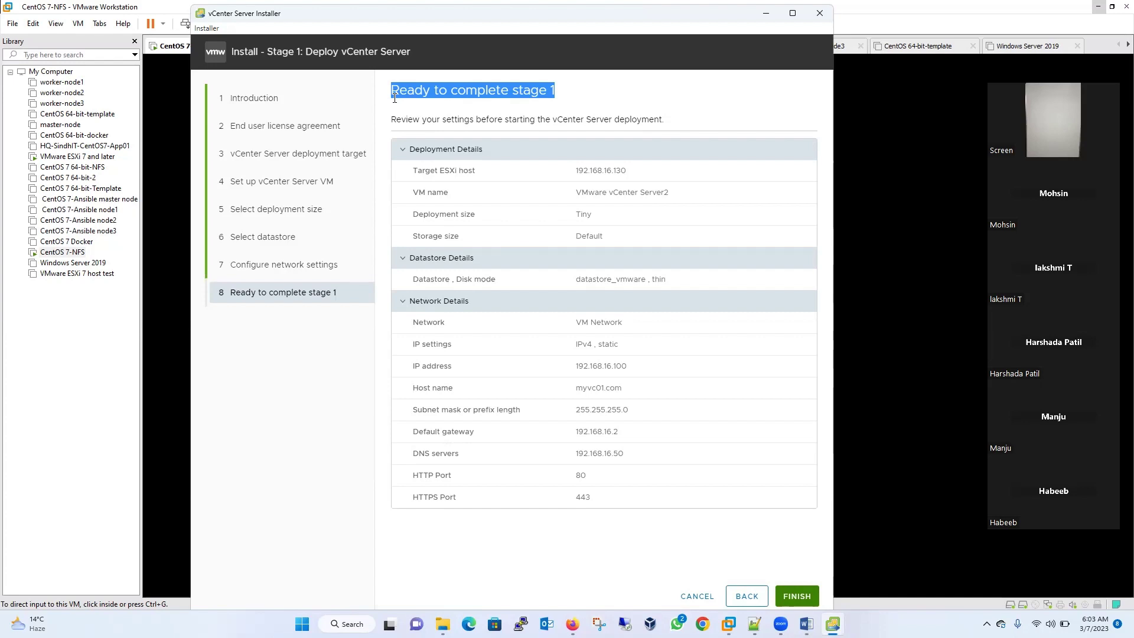
{"action": "left_click", "coordinate": [797, 596]}
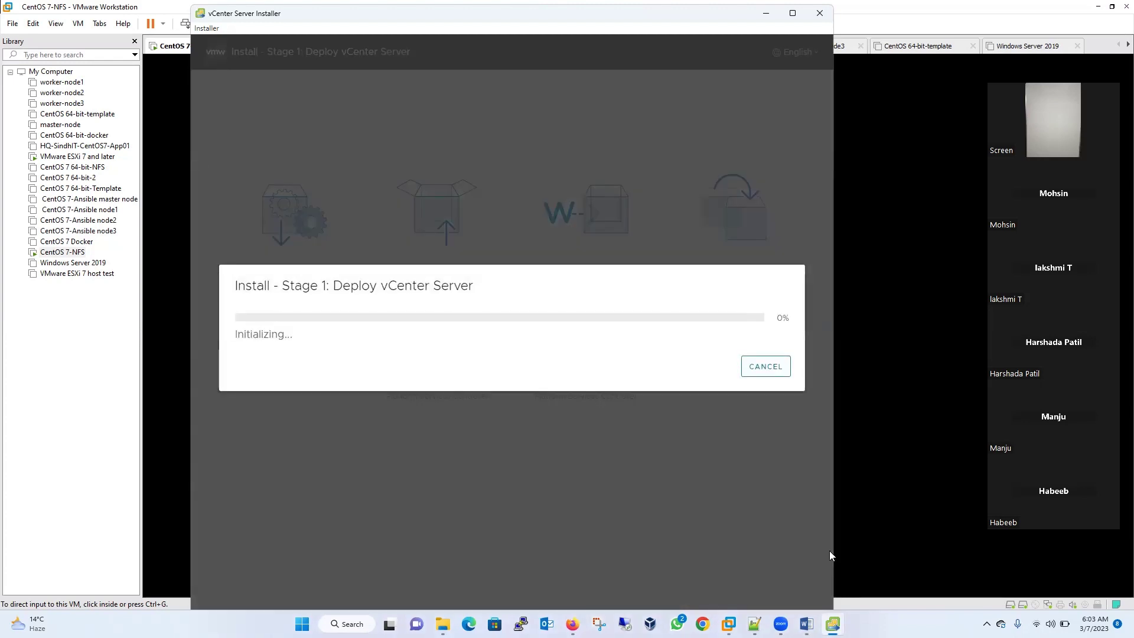
{"action": "left_click", "coordinate": [572, 624]}
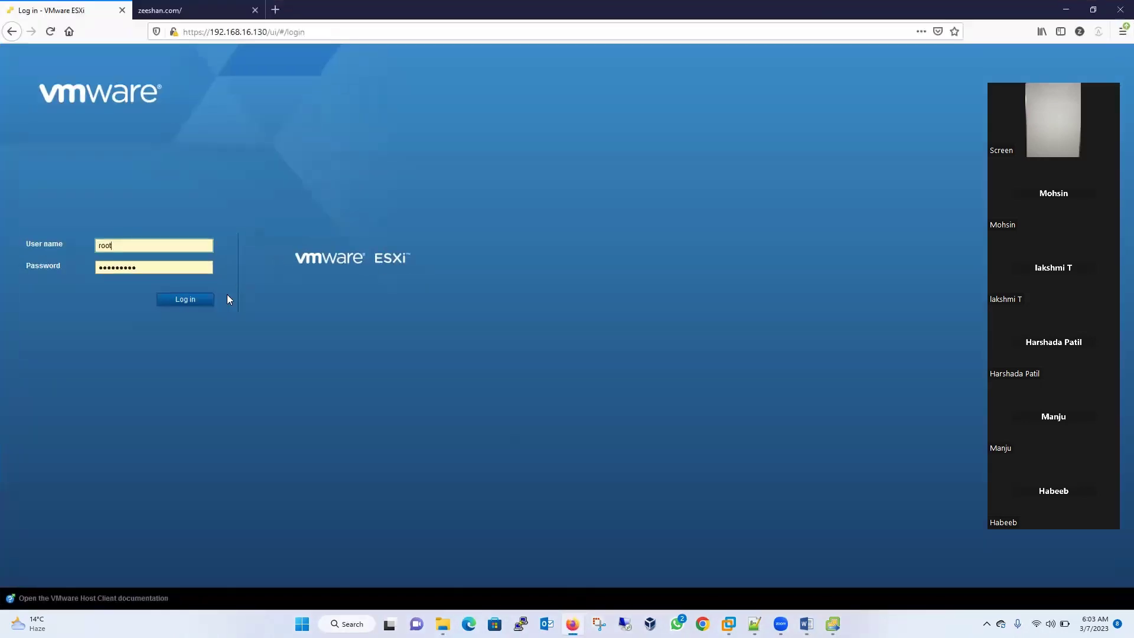
- Log in to the ESXi Host Client and open VMware vCenter Server2 under Virtual Machines
{"action": "left_click", "coordinate": [188, 299]}
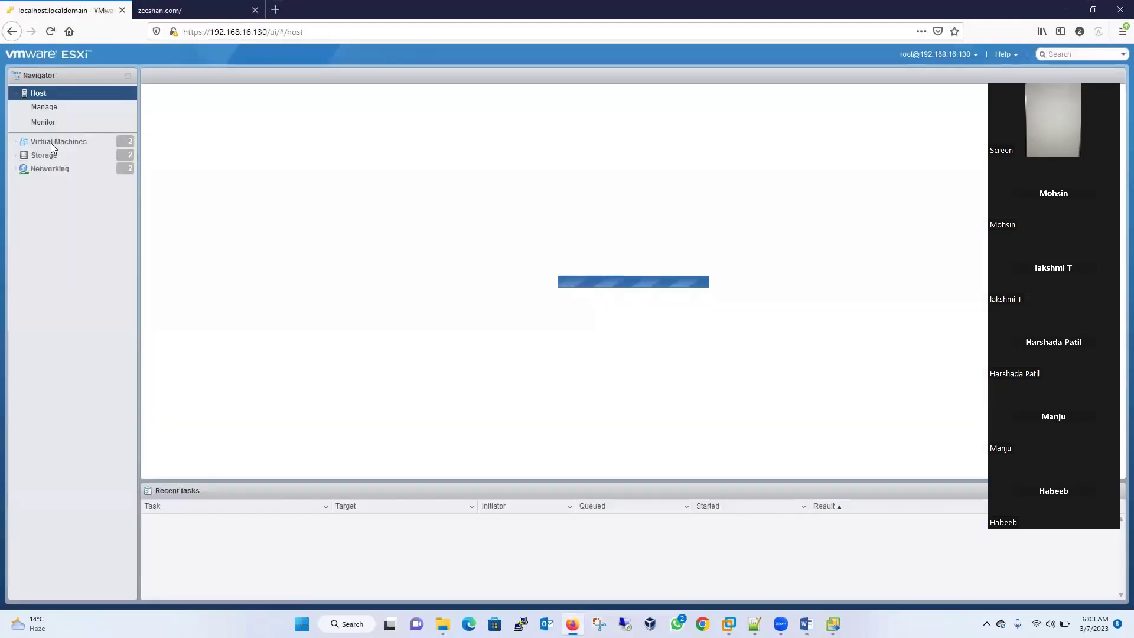
{"action": "left_click", "coordinate": [52, 142]}
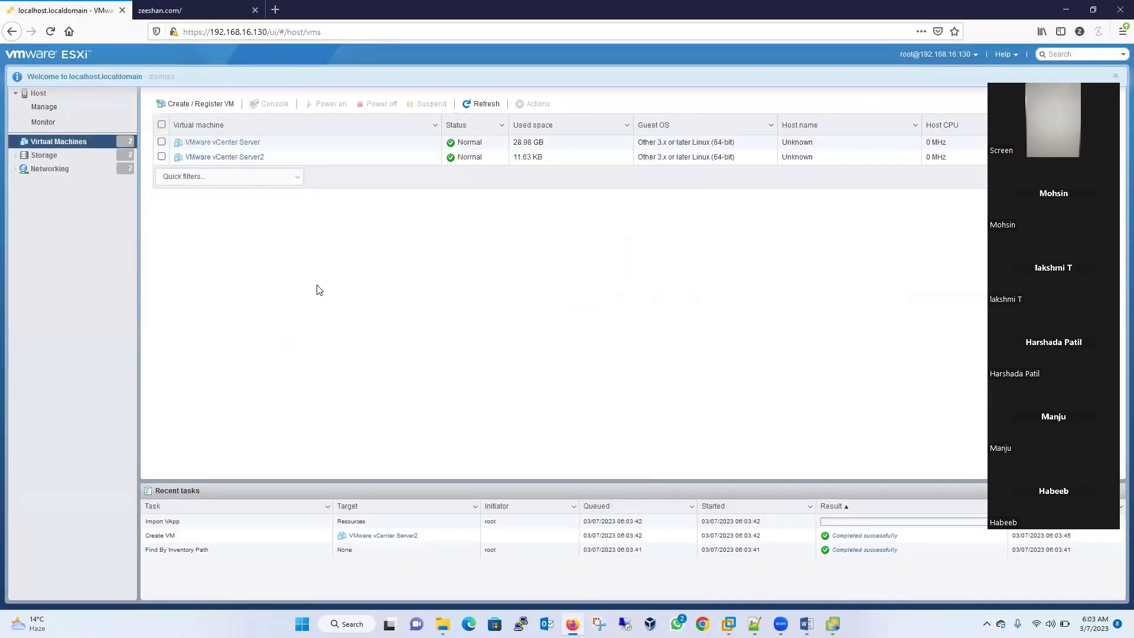
{"action": "left_click", "coordinate": [236, 157]}
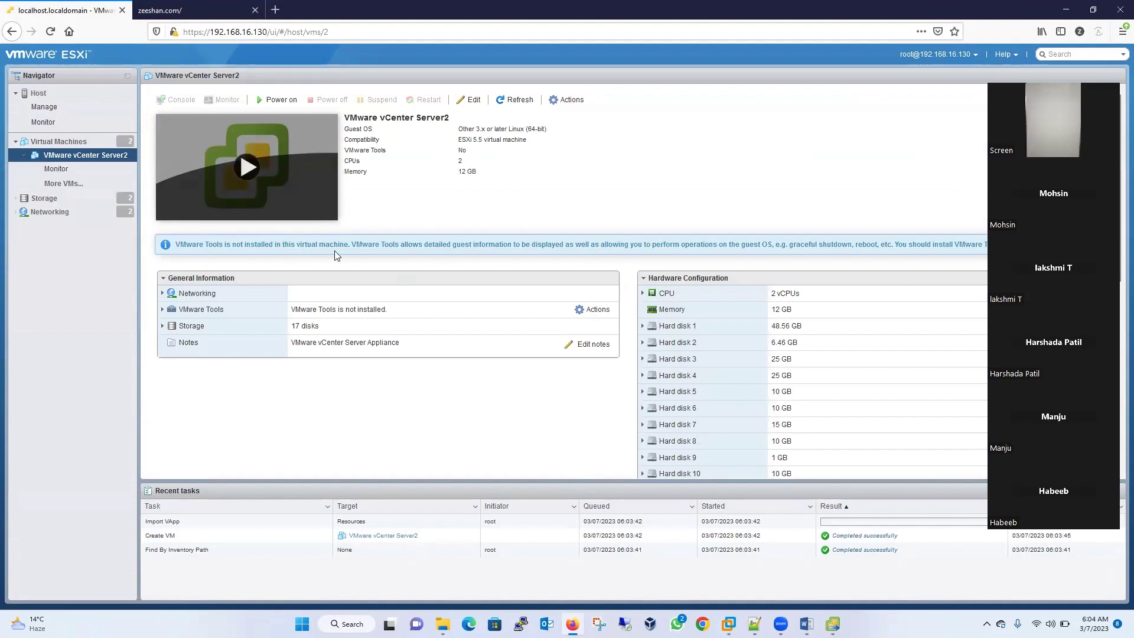
- Open a PuTTY SSH session to 192.168.16.129 and log in as root
{"action": "mouse_move", "coordinate": [729, 624]}
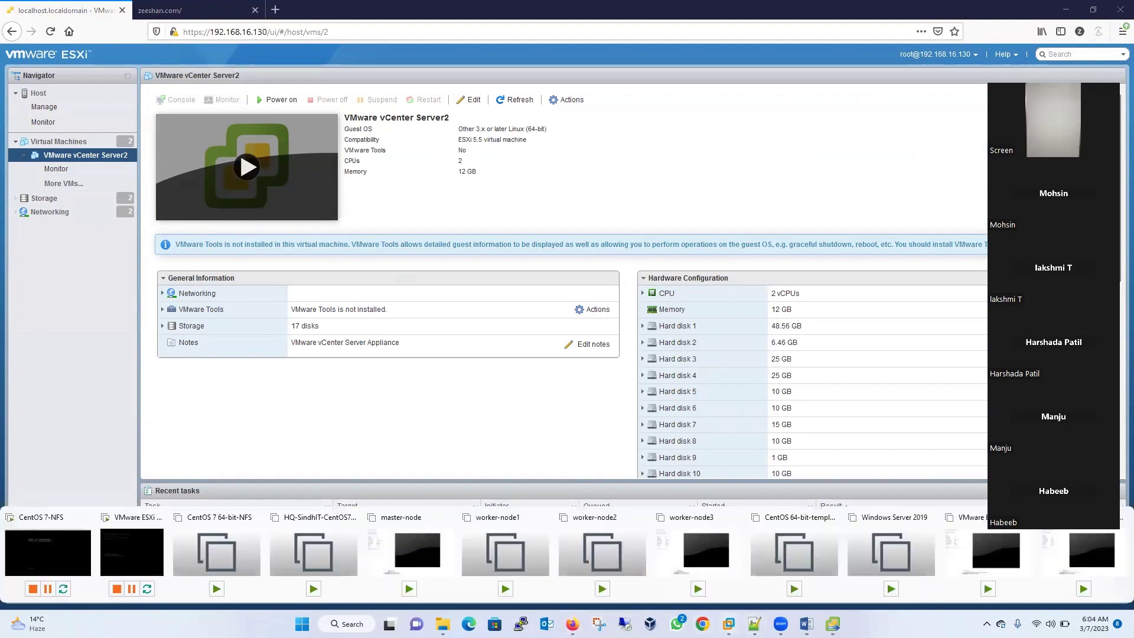
{"action": "left_click", "coordinate": [521, 623]}
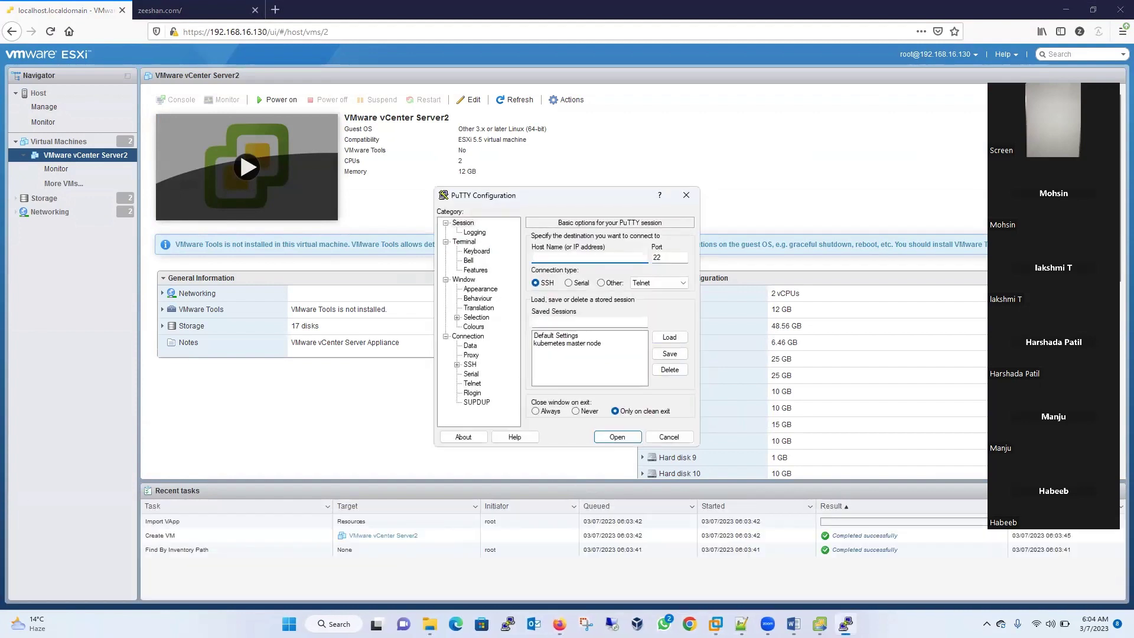
{"action": "type", "text": "192.168.130"}
{"action": "key", "text": "BackSpace"}
{"action": "key", "text": "BackSpace"}
{"action": "key", "text": "BackSpace"}
{"action": "type", "text": "6.129"}
{"action": "key", "text": "Return"}
{"action": "type", "text": "root"}
{"action": "key", "text": "Return"}
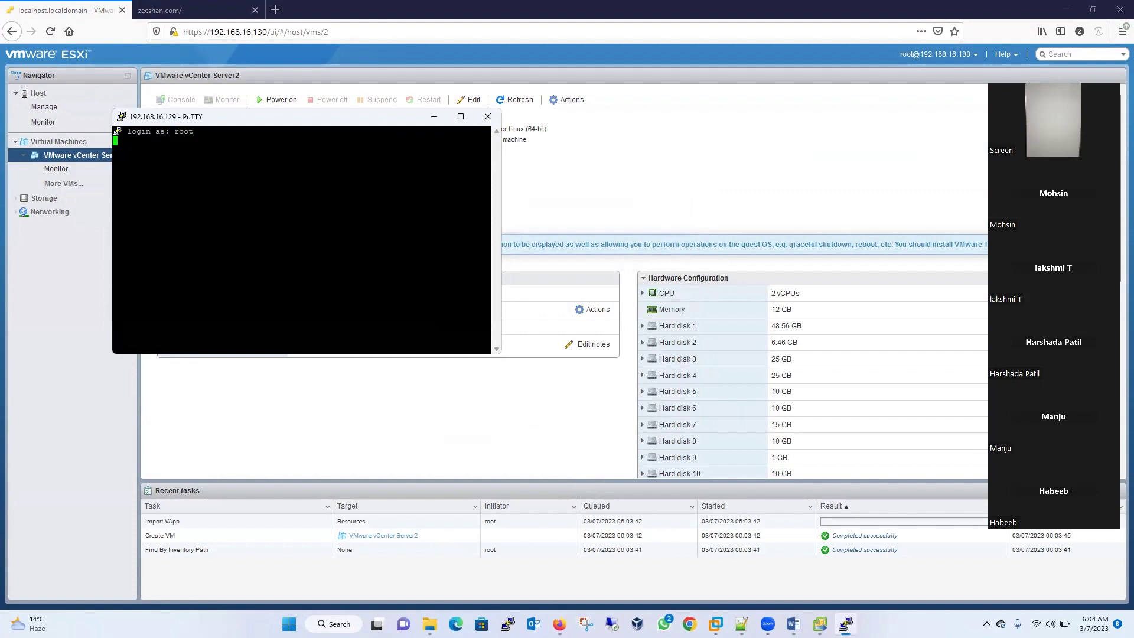
- Change the PuTTY terminal font size to 20 and apply it
{"action": "right_click", "coordinate": [370, 118]}
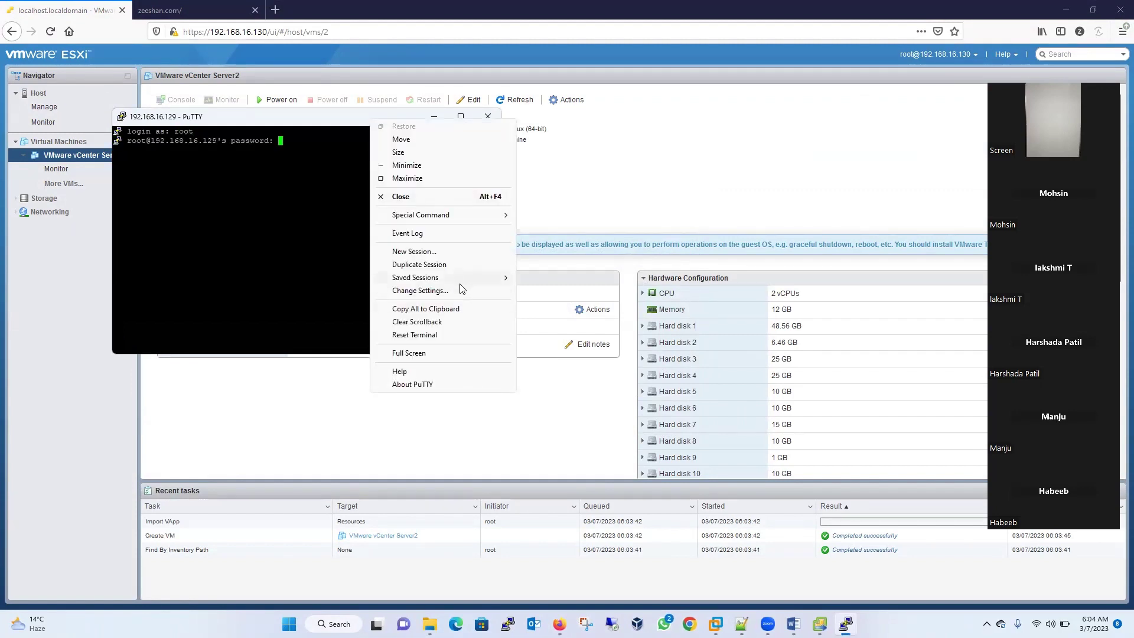
{"action": "left_click", "coordinate": [459, 289]}
{"action": "left_click", "coordinate": [488, 289]}
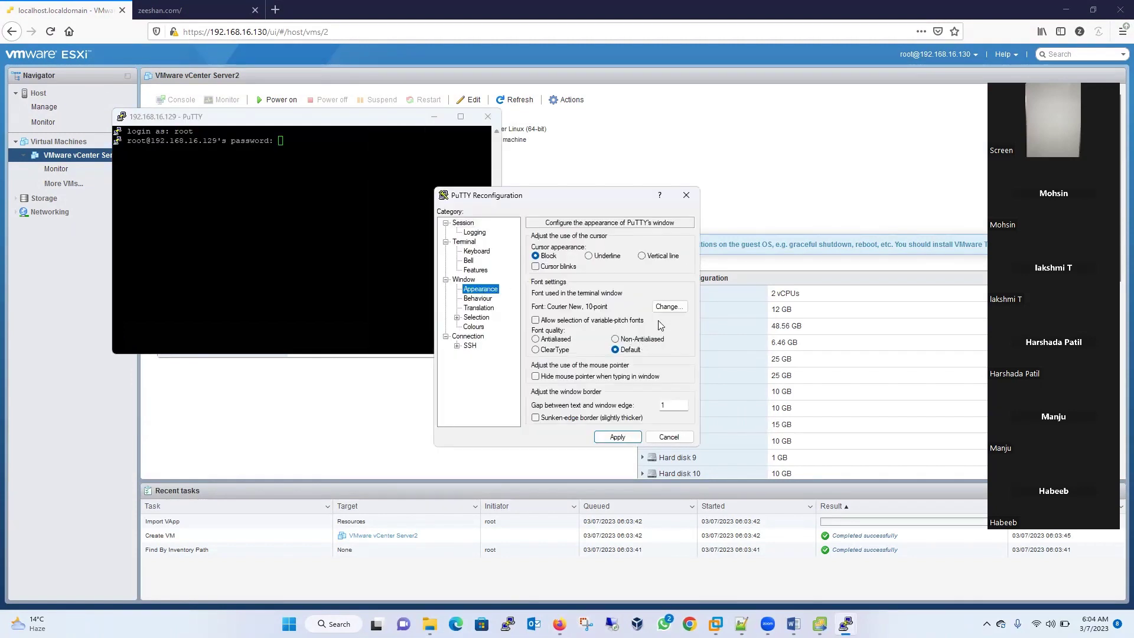
{"action": "left_click", "coordinate": [669, 306]}
{"action": "left_click", "coordinate": [664, 372]}
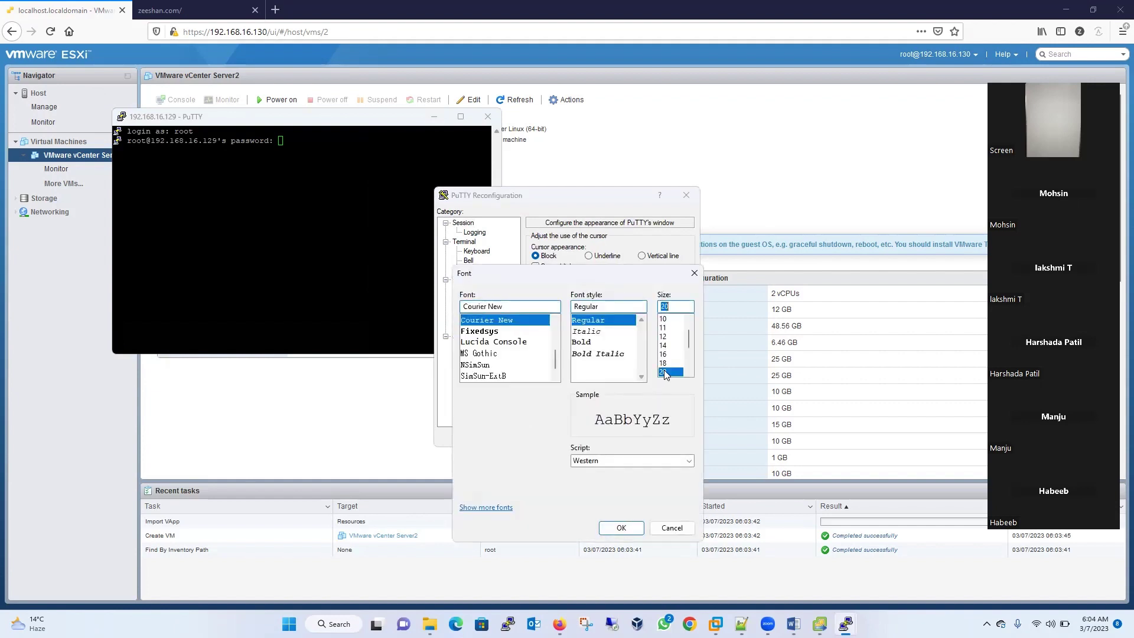
{"action": "left_click", "coordinate": [621, 528]}
{"action": "left_click", "coordinate": [619, 445]}
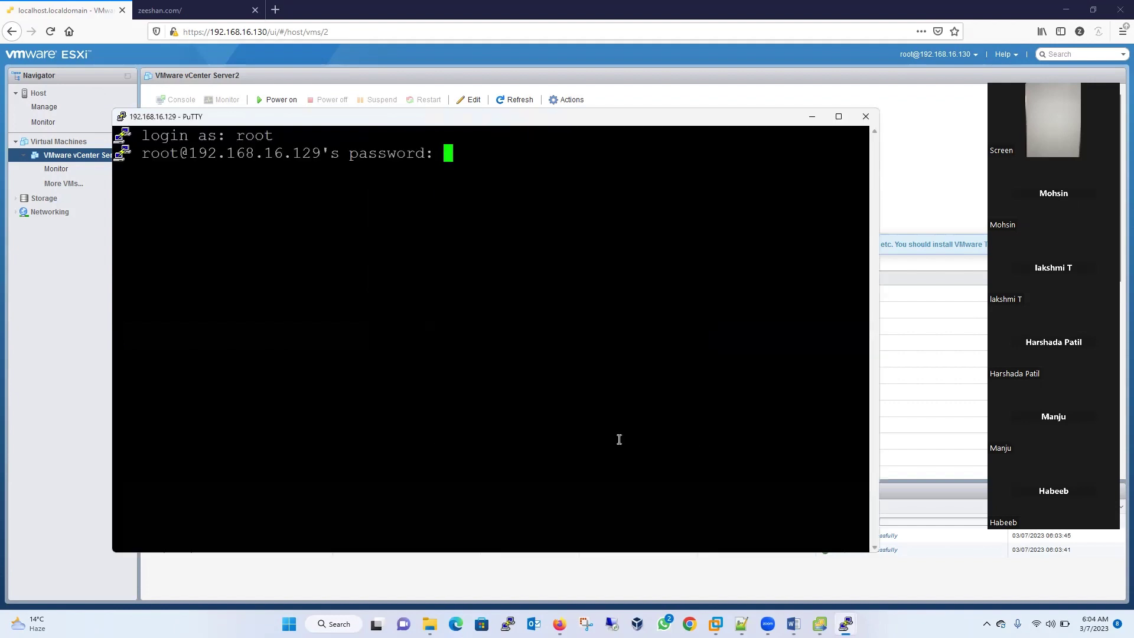
- Finish logging in and display /etc/exports with more
{"action": "key", "text": "Return"}
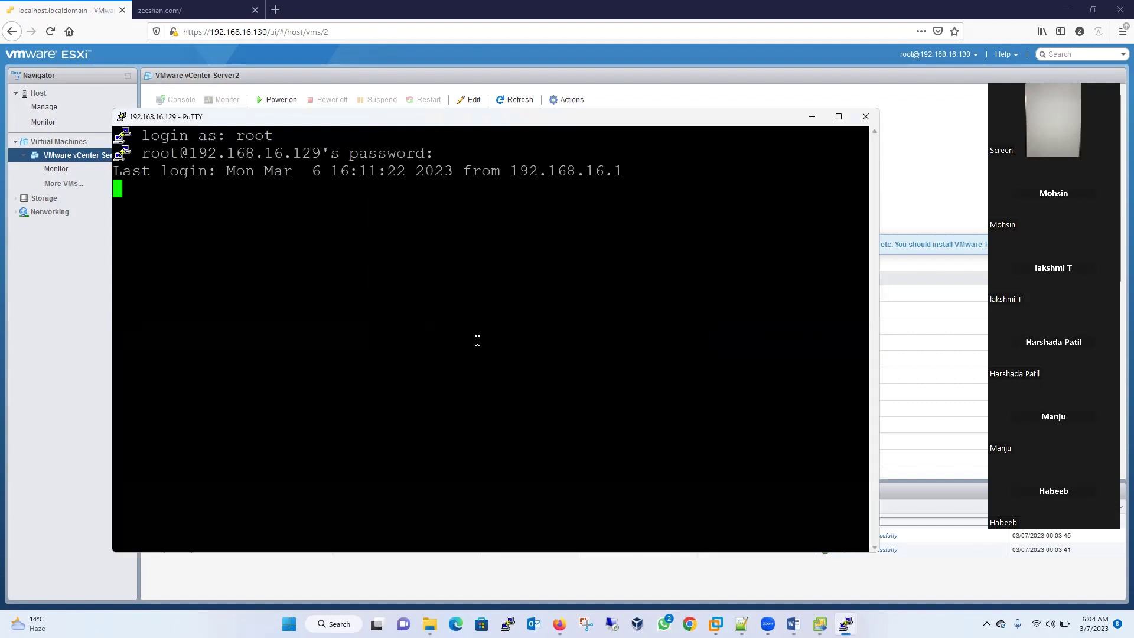
{"action": "key", "text": "Return"}
{"action": "key", "text": "Return"}
{"action": "key", "text": "Return"}
{"action": "type", "text": "cd"}
{"action": "key", "text": "BackSpace"}
{"action": "key", "text": "BackSpace"}
{"action": "key", "text": "BackSpace"}
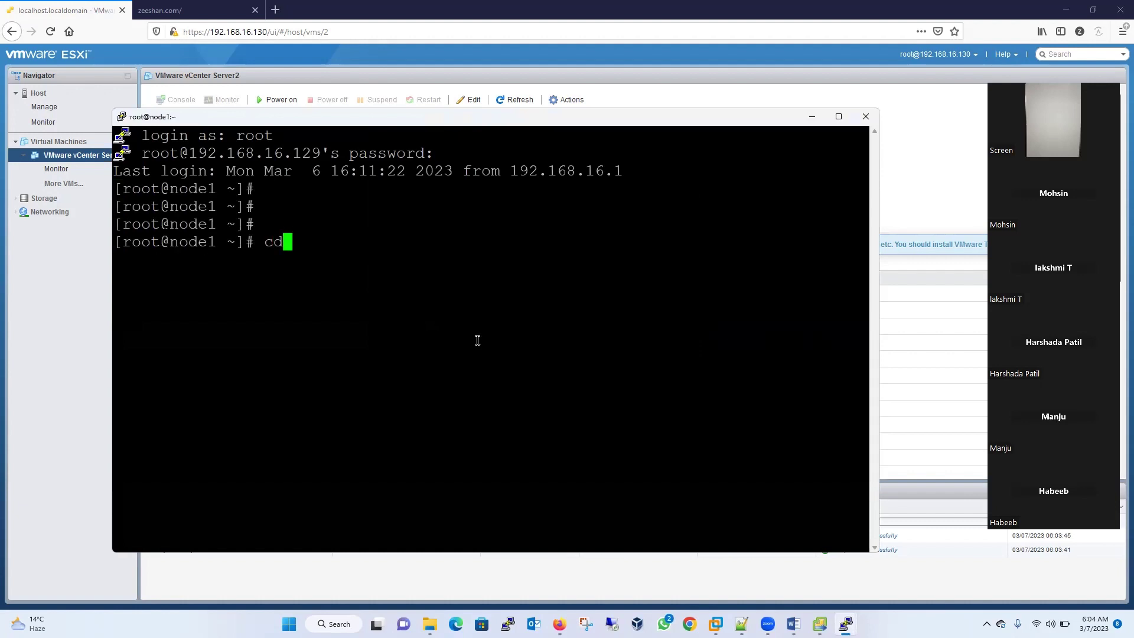
{"action": "type", "text": "more /etc/exports"}
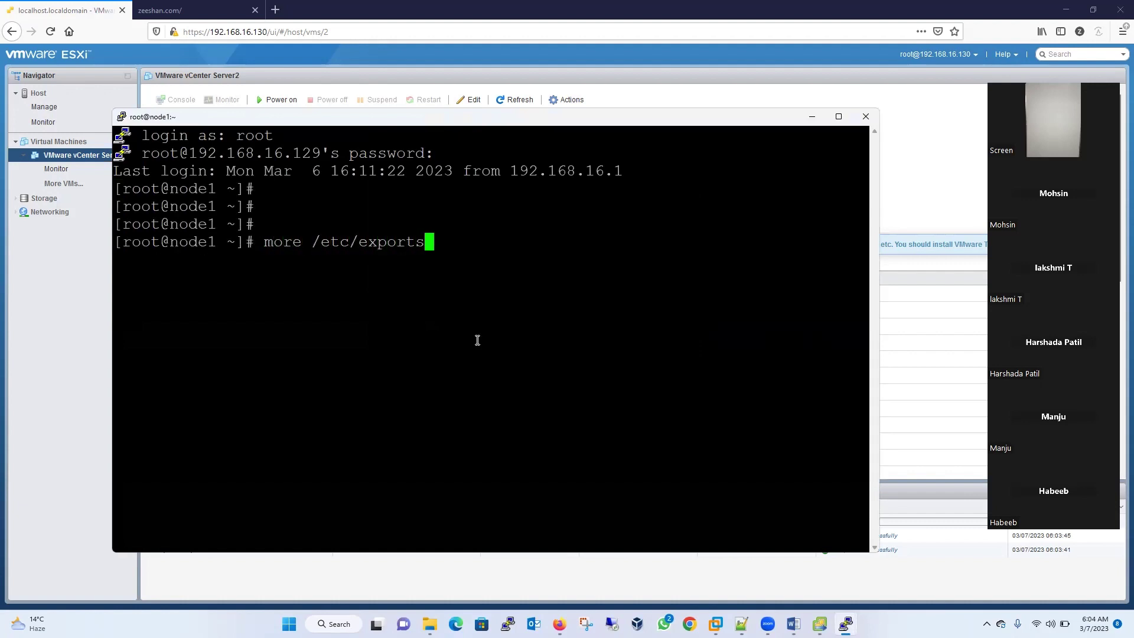
{"action": "key", "text": "Return"}
- Change into /var/datastore_vmware/ and list its contents
{"action": "double_click", "coordinate": [261, 315]}
{"action": "key", "text": "super+c"}
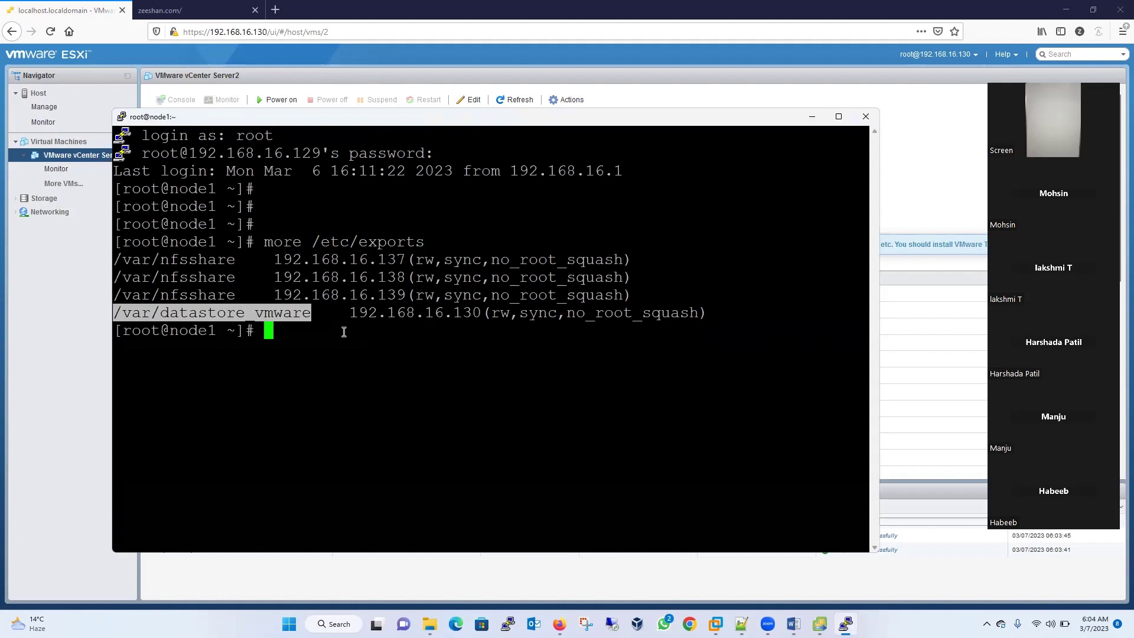
{"action": "type", "text": "cd"}
{"action": "right_click", "coordinate": [441, 379]}
{"action": "type", "text": "/var/datastore_vmware"}
{"action": "key", "text": "Return"}
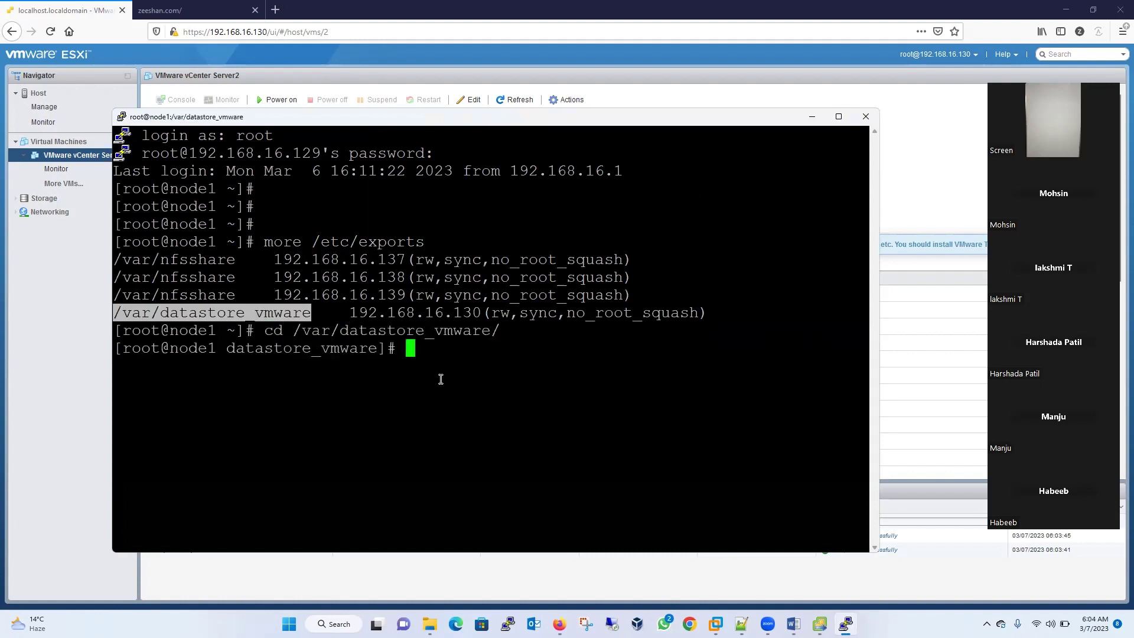
{"action": "type", "text": "ls"}
{"action": "key", "text": "Return"}
- Enter the VMware vCenter Server2 folder and list the VM files
{"action": "type", "text": "cd "}
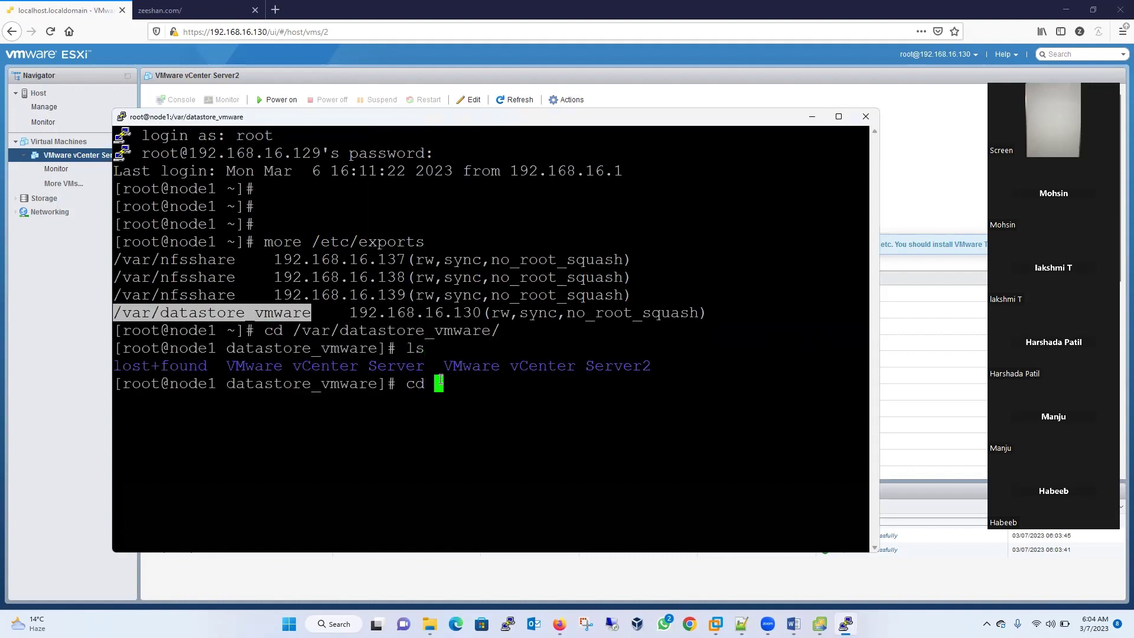
{"action": "type", "text": "VM"}
{"action": "key", "text": "Tab"}
{"action": "type", "text": "2"}
{"action": "key", "text": "Tab"}
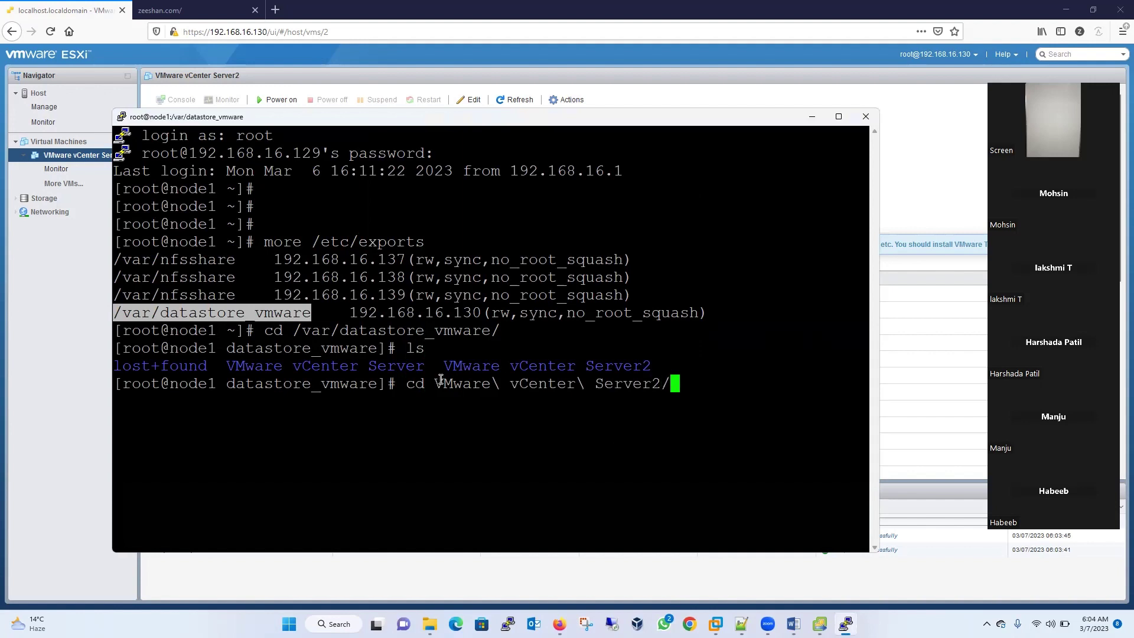
{"action": "key", "text": "Return"}
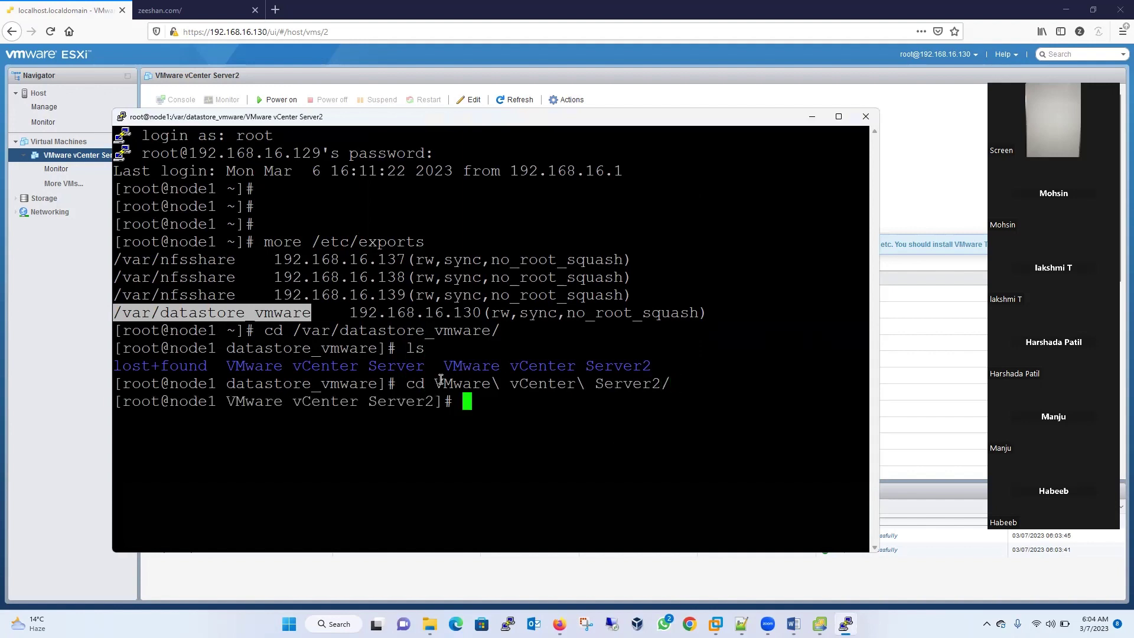
{"action": "type", "text": "ls"}
{"action": "key", "text": "Return"}
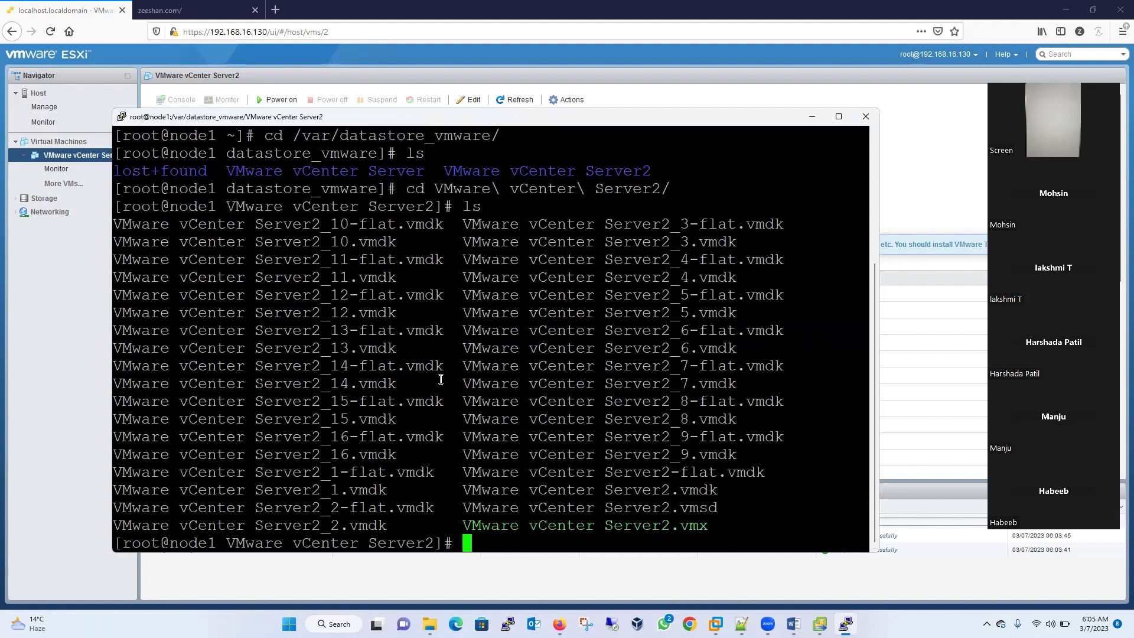
- Run du -h repeatedly to watch the folder grow from 837M to 1.5G
{"action": "type", "text": "du -h"}
{"action": "key", "text": "Return"}
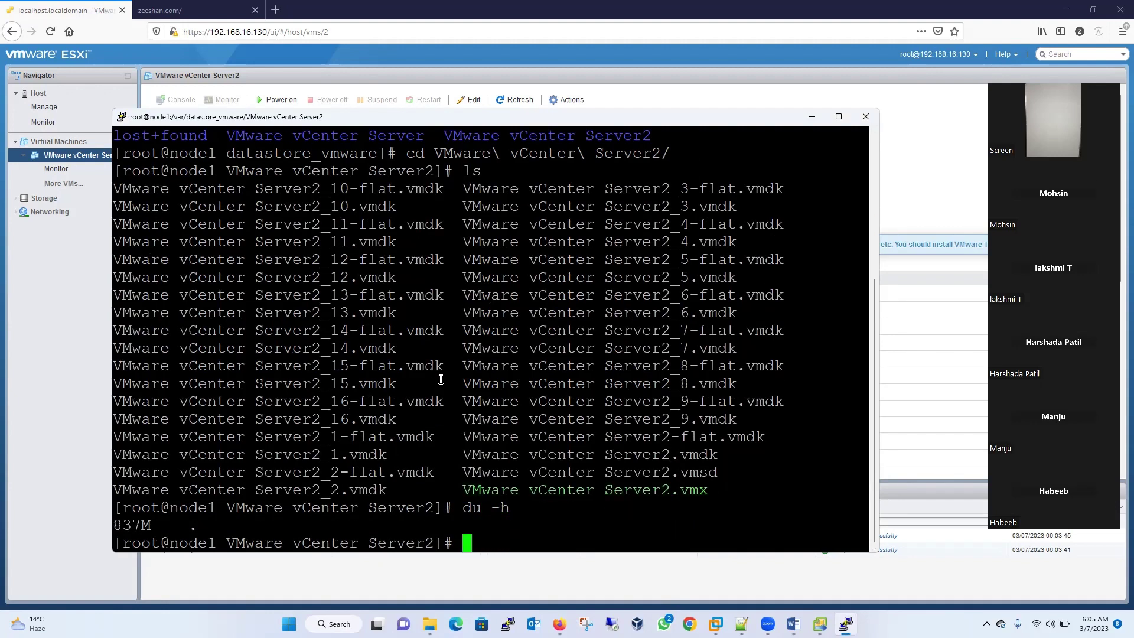
{"action": "key", "text": "Up"}
{"action": "key", "text": "Return"}
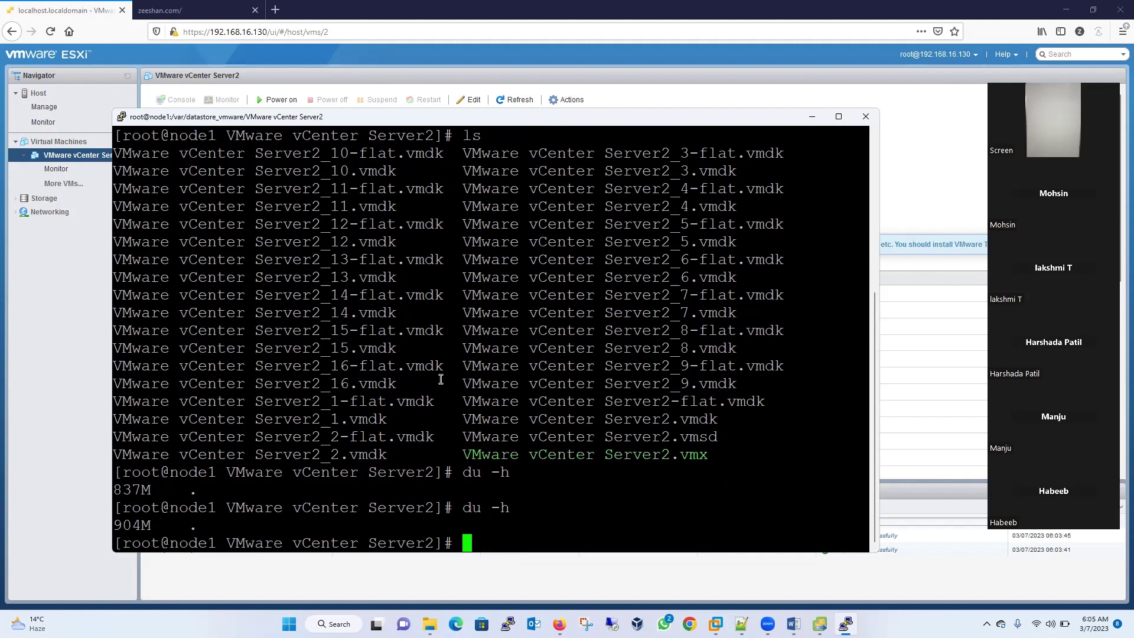
{"action": "key", "text": "Up"}
{"action": "key", "text": "Return"}
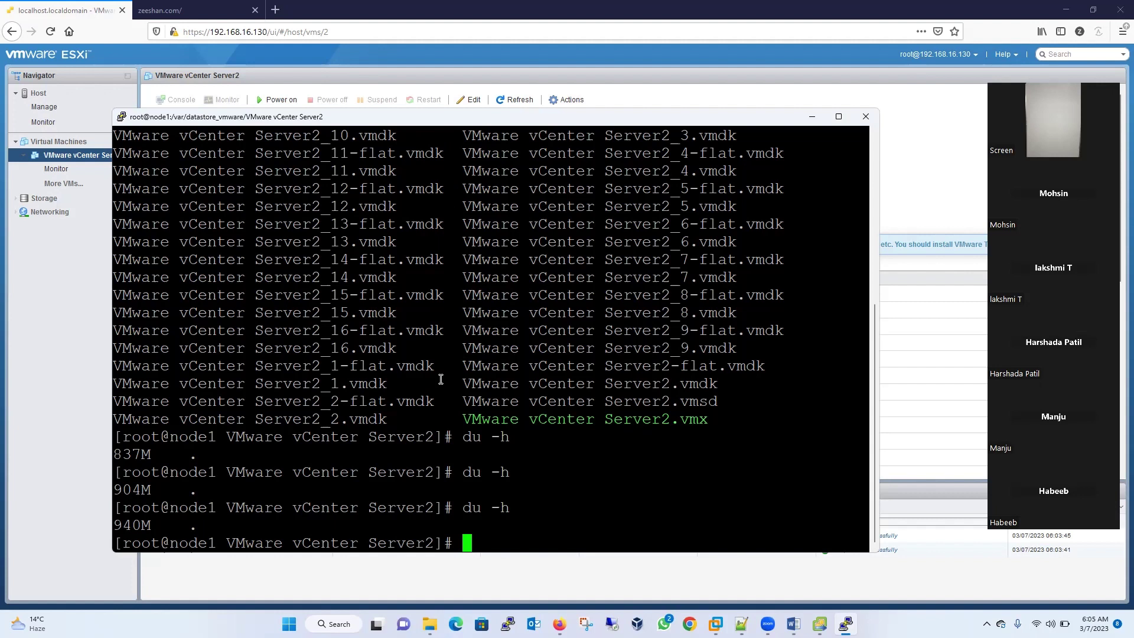
{"action": "key", "text": "Up"}
{"action": "key", "text": "Return"}
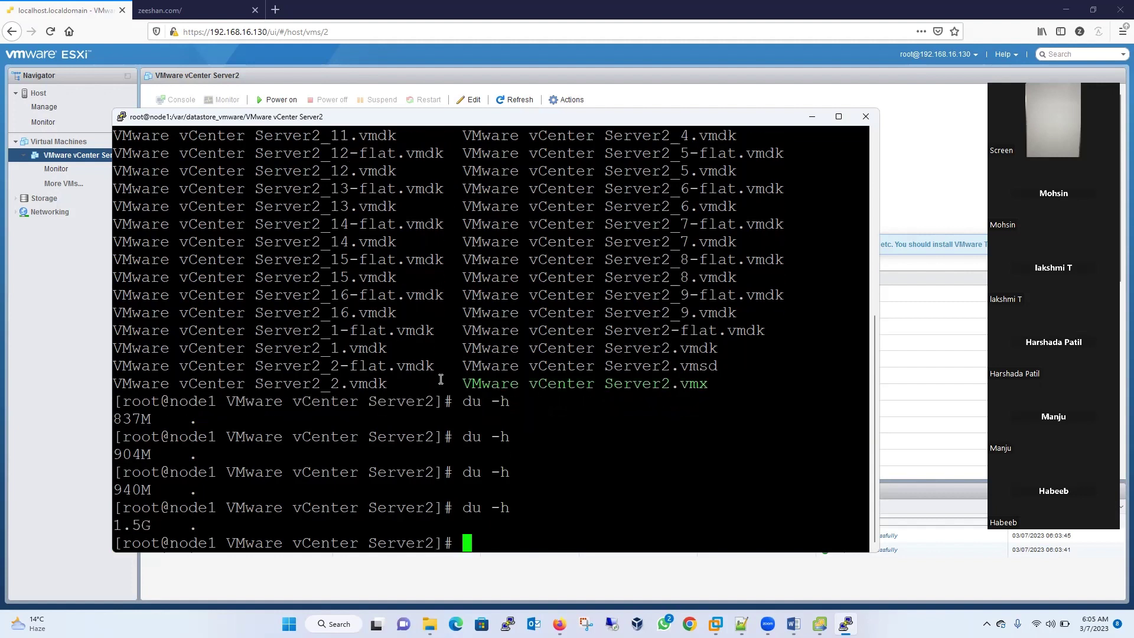